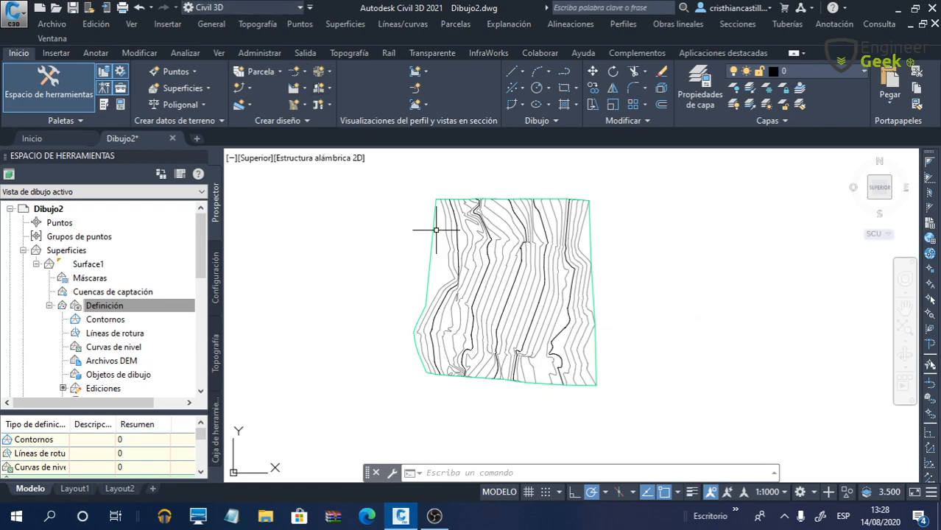
Step: Examine the terrain surface's contour lines and boundary up close and across its full extent
scroll(541, 219, up, 4)
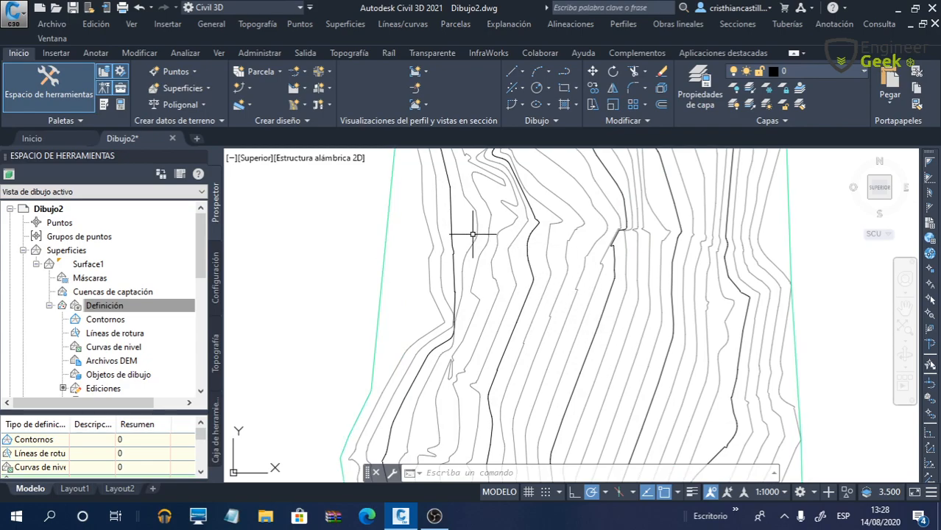
mouse_move(472, 234)
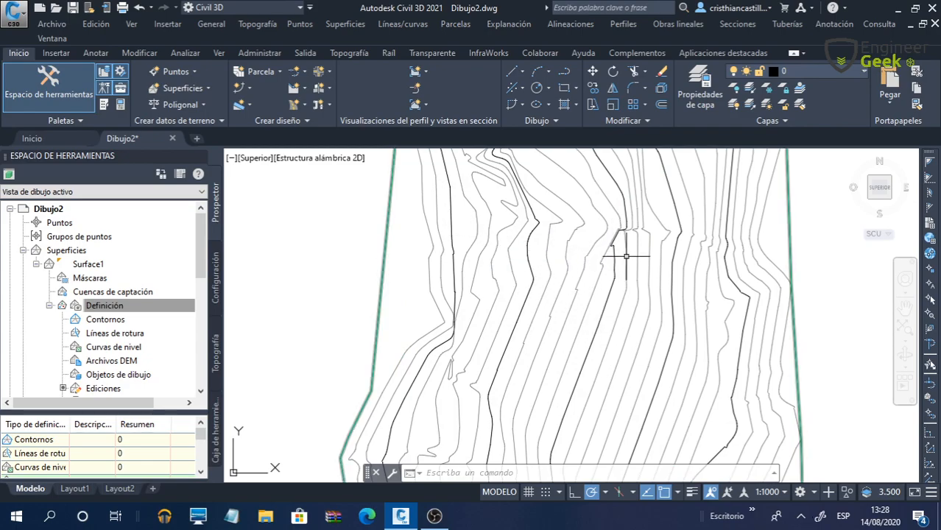
middle_drag(773, 250, 681, 306)
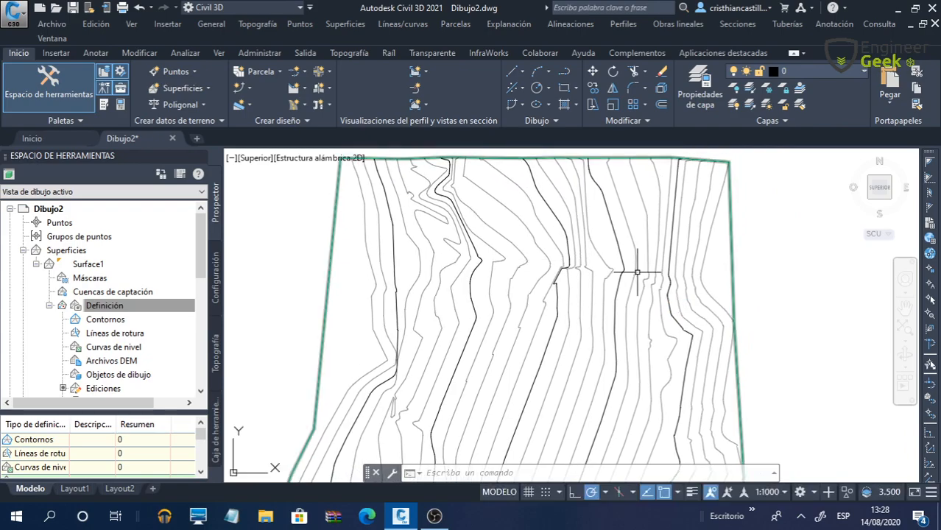
mouse_move(638, 271)
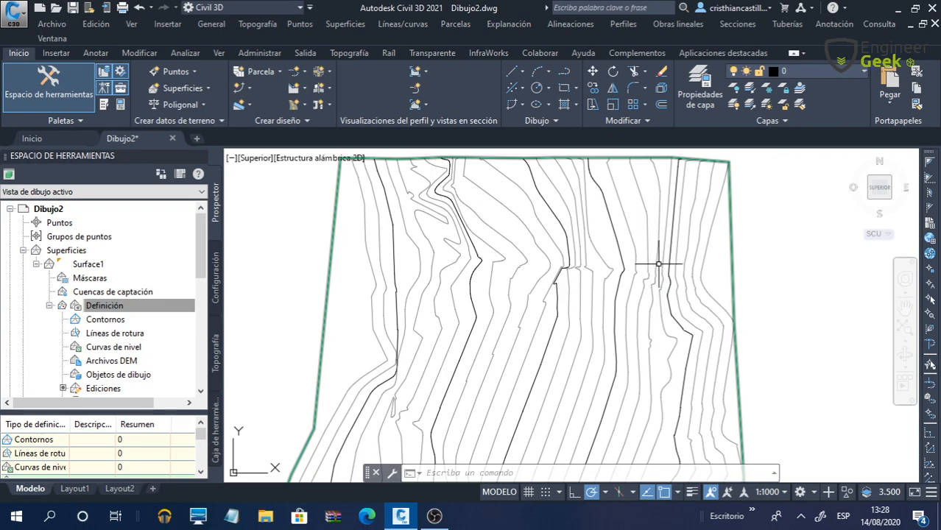
mouse_move(734, 233)
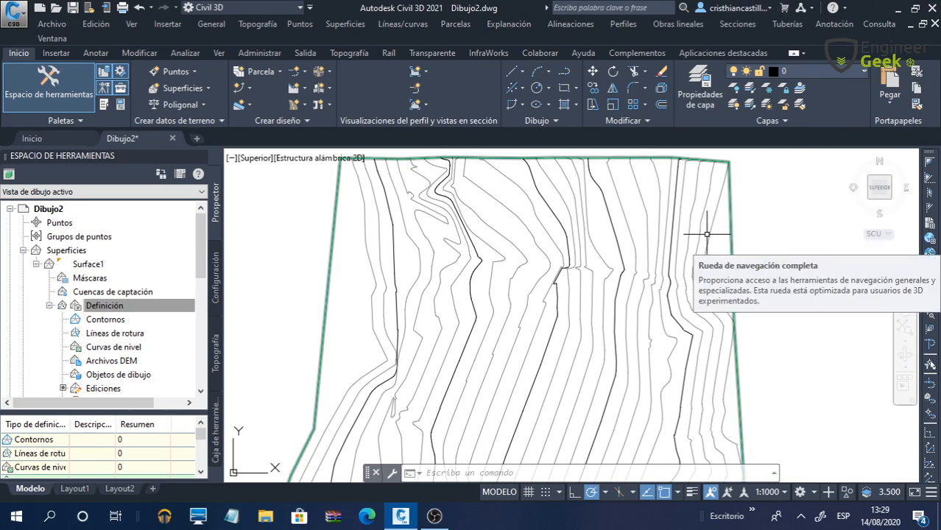
click(707, 236)
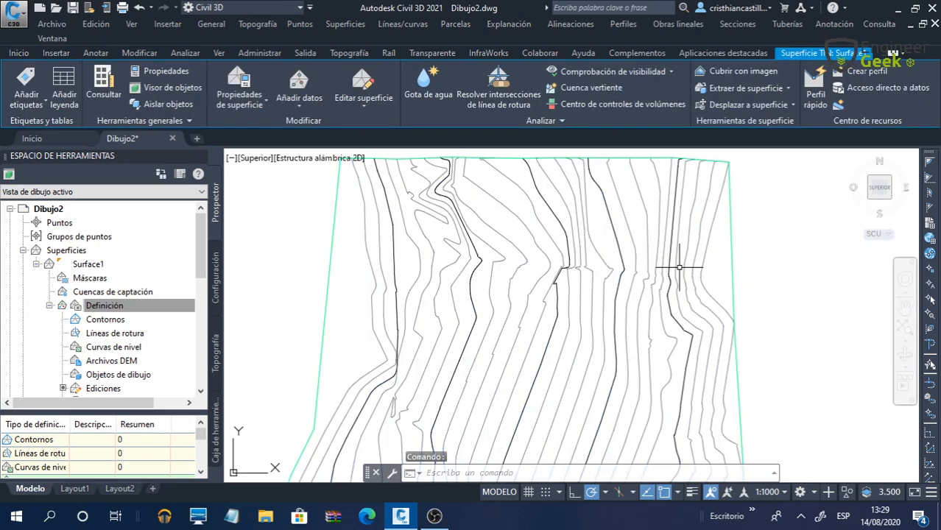
key(Escape)
middle_drag(567, 332, 546, 241)
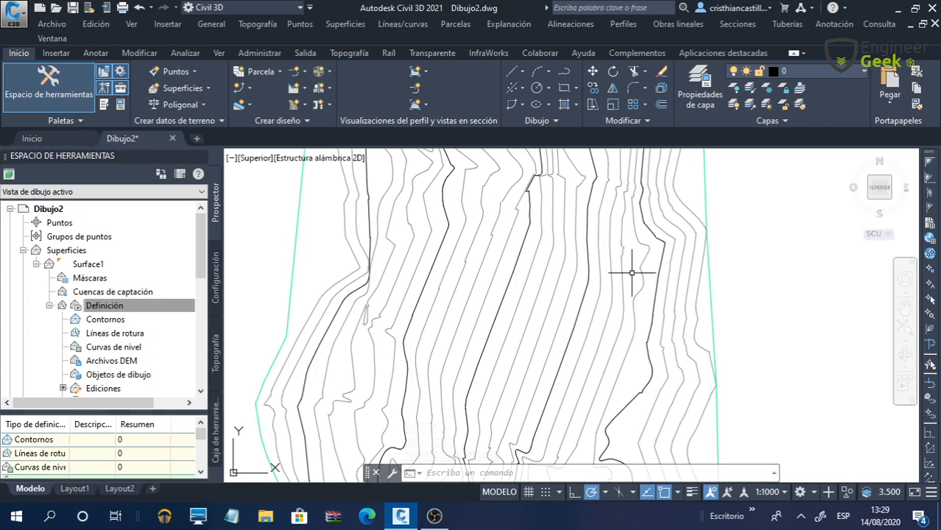
scroll(607, 305, down, 1)
scroll(399, 248, down, 2)
middle_drag(414, 264, 452, 318)
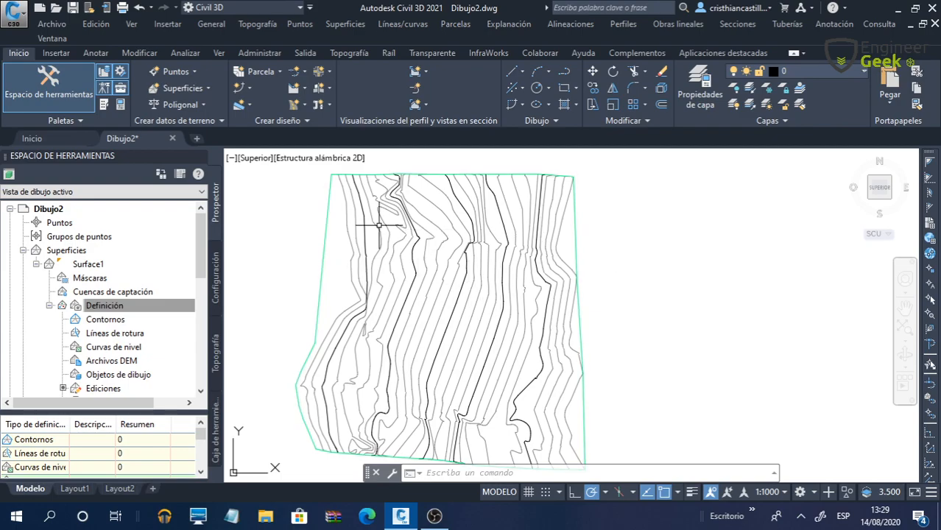
scroll(478, 276, up, 2)
scroll(497, 274, down, 2)
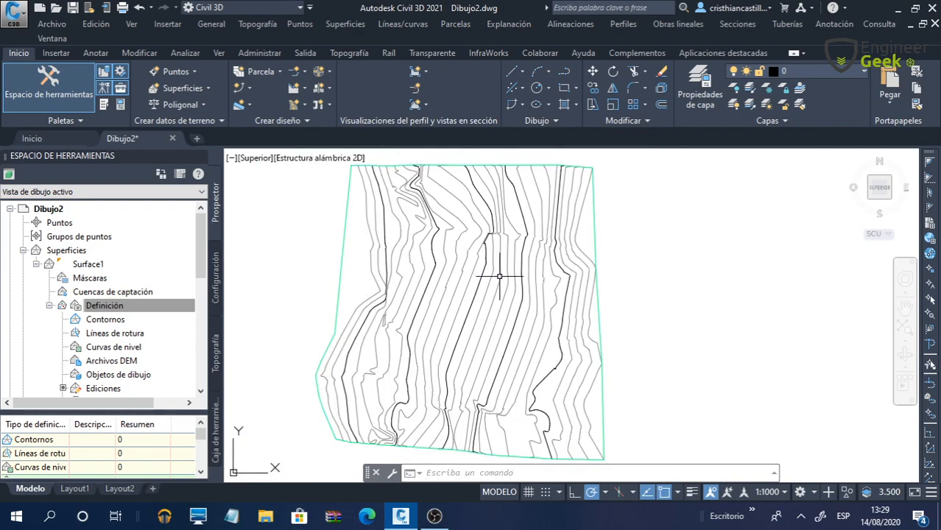
middle_drag(654, 283, 646, 291)
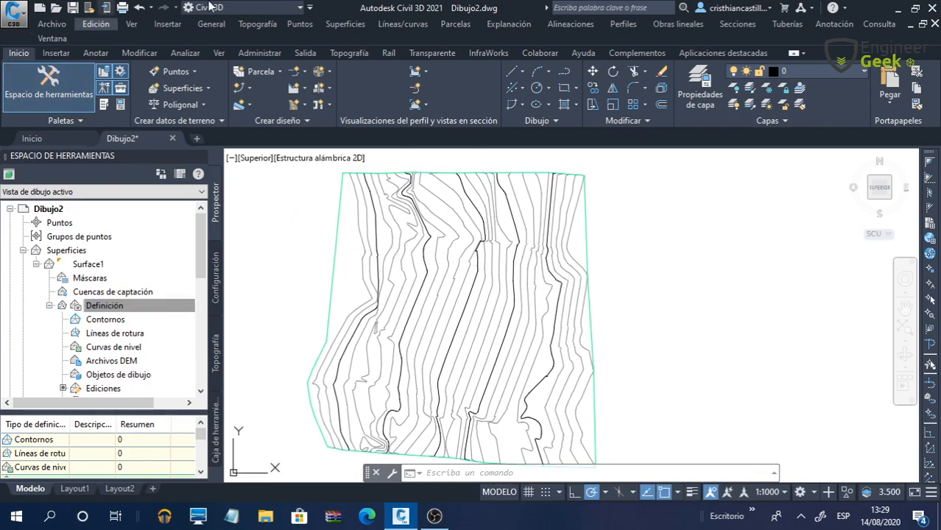
click(576, 90)
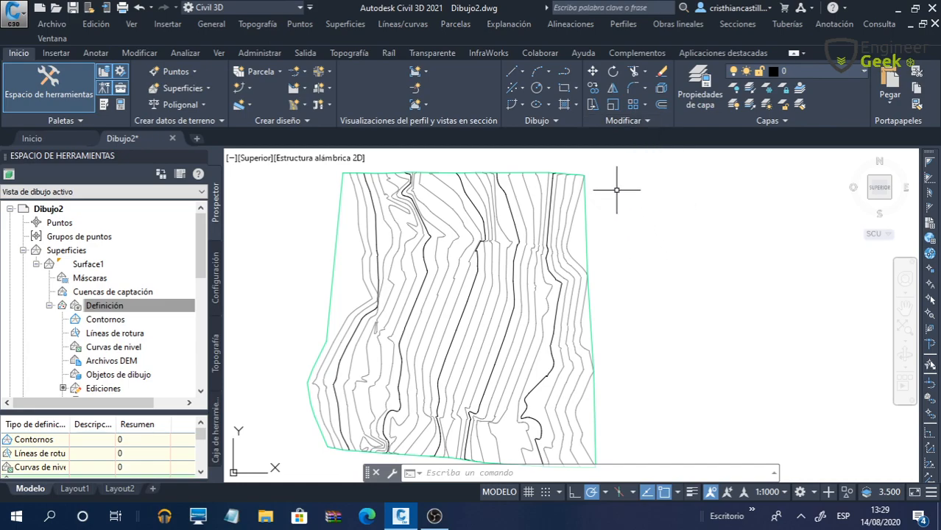
text(_insert)
key(Return)
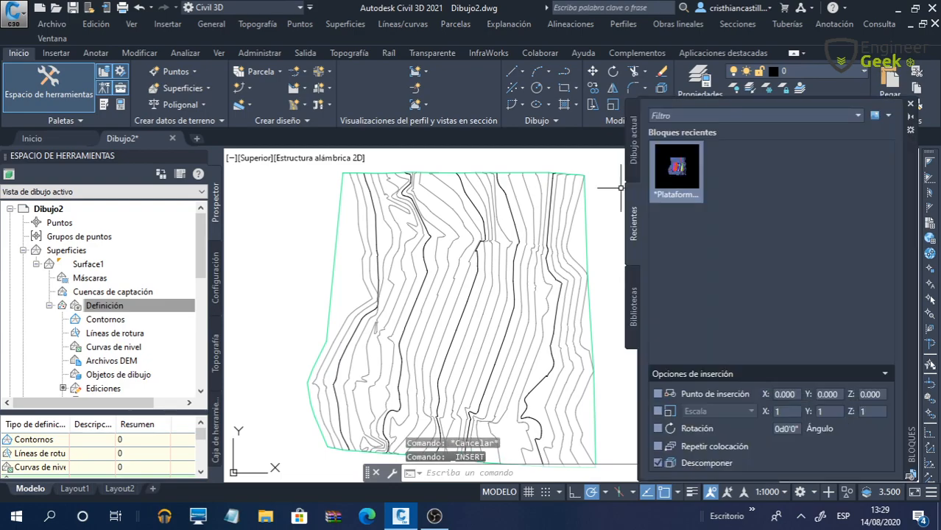
click(632, 288)
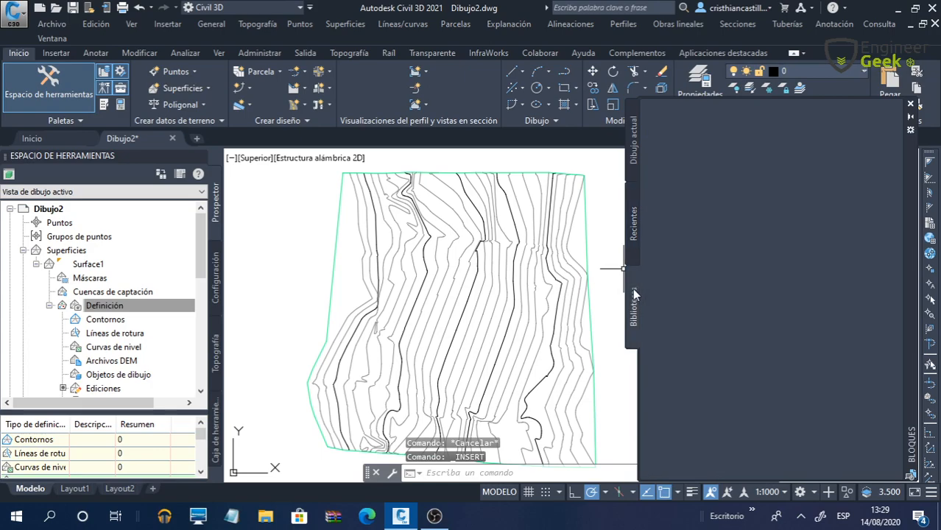
click(852, 130)
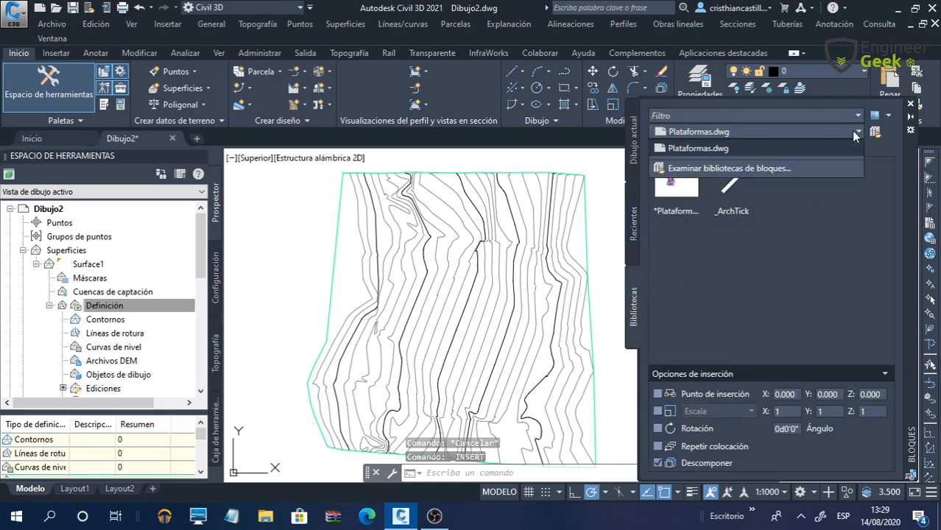
click(800, 168)
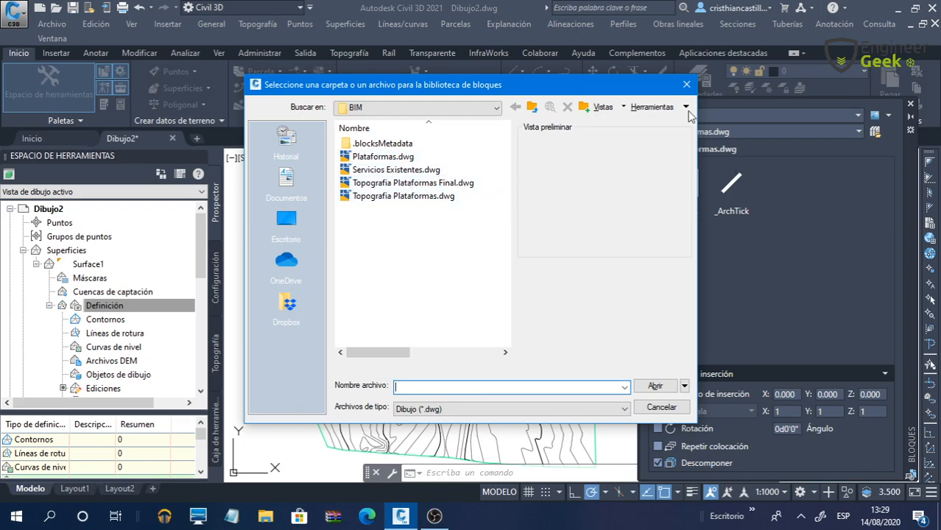
click(691, 86)
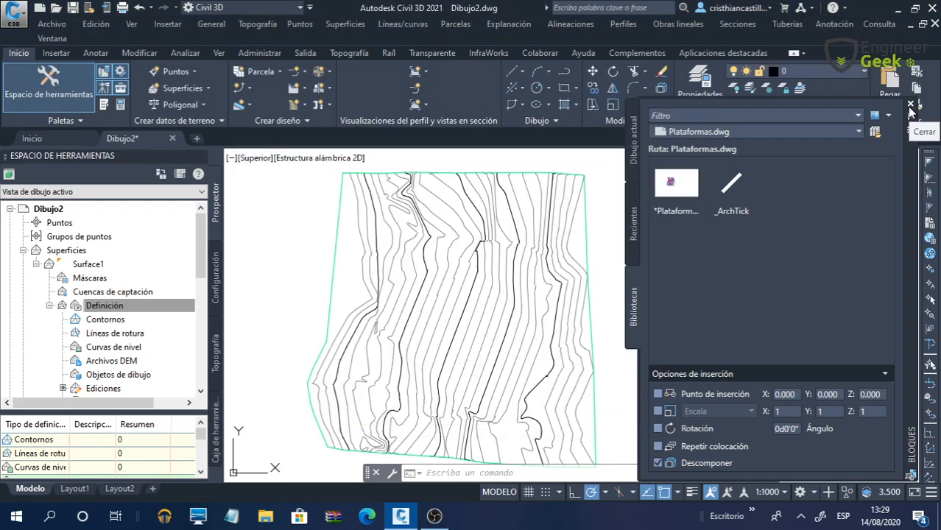
click(910, 104)
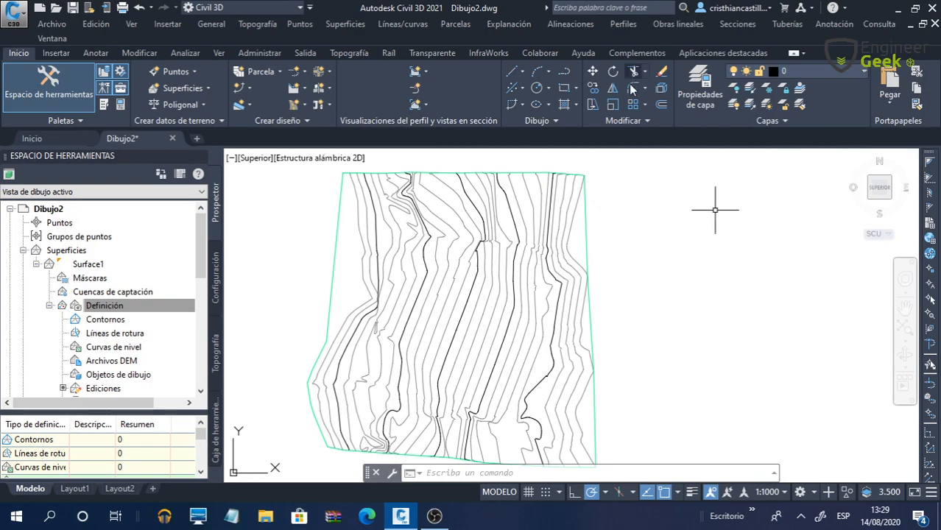
Step: Draw a horizontal rectangle as a platform outline in the middle of the contour surface
click(575, 89)
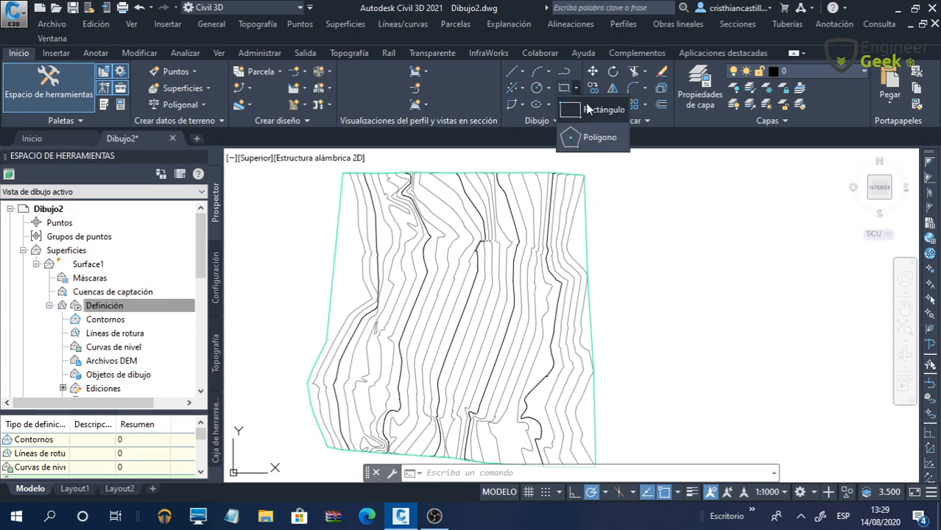
double_click(588, 106)
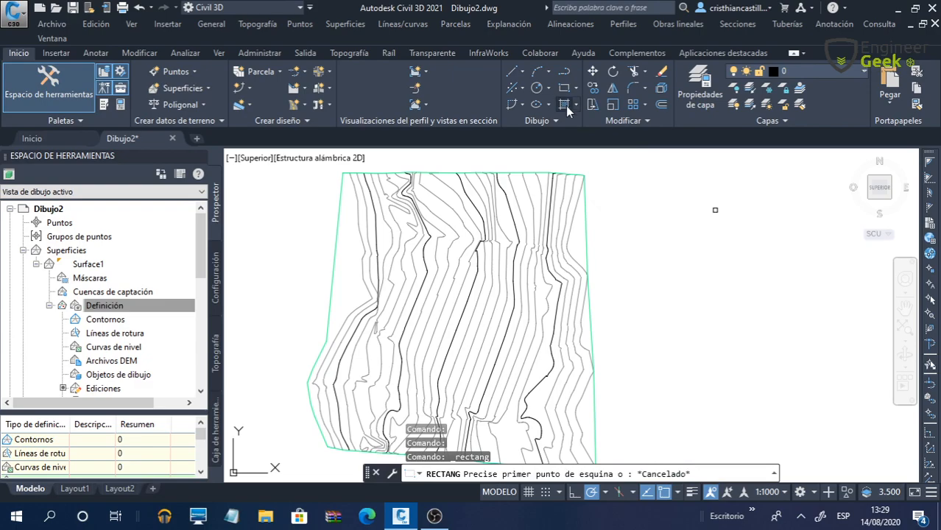
click(566, 88)
click(394, 284)
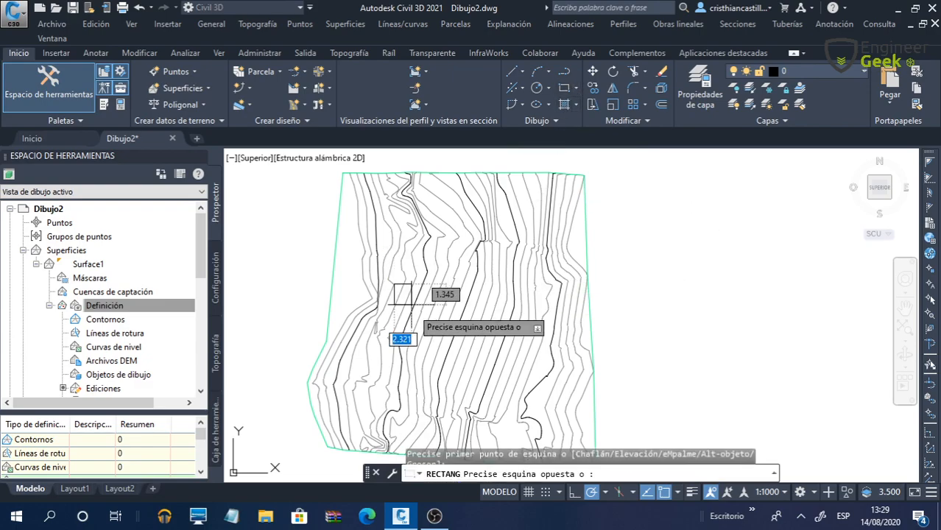
click(535, 335)
scroll(598, 252, down, 2)
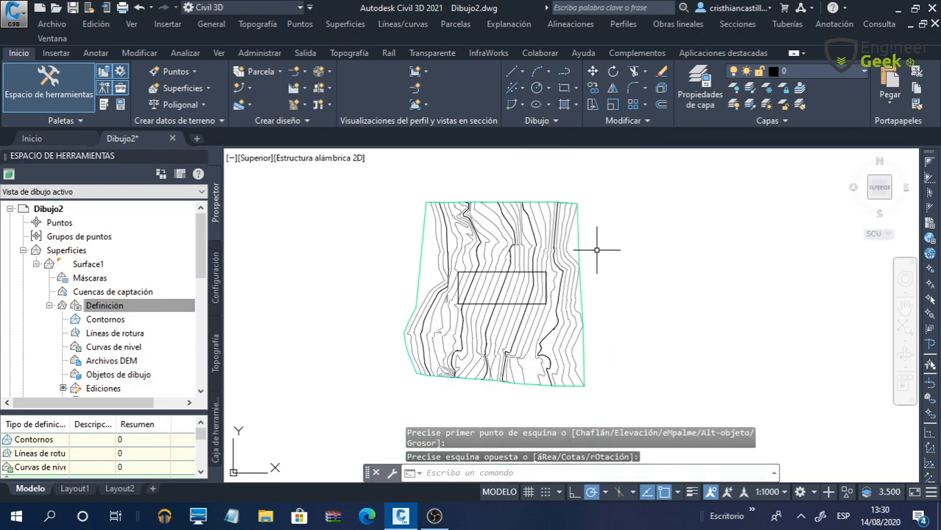
Step: Examine the rectangle's height relative to the terrain in isometric and front views, and return to the top view
click(892, 201)
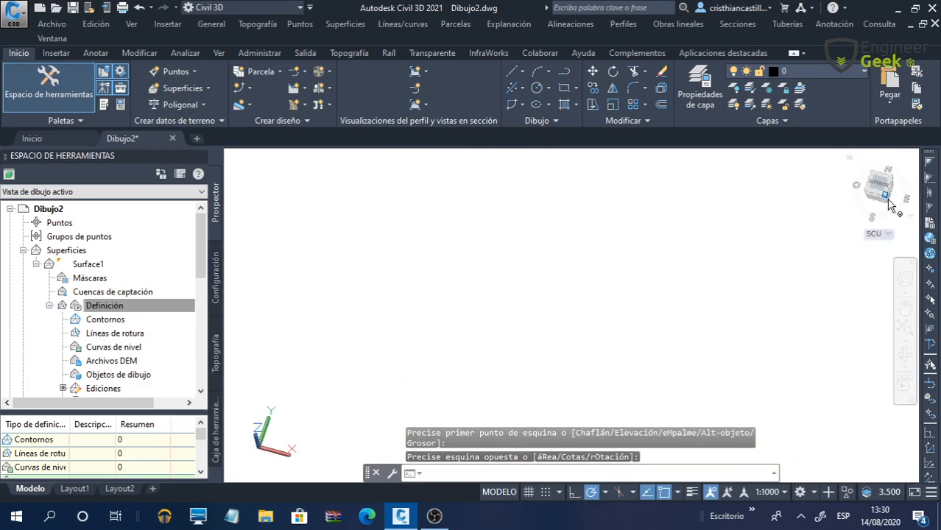
scroll(633, 324, up, 5)
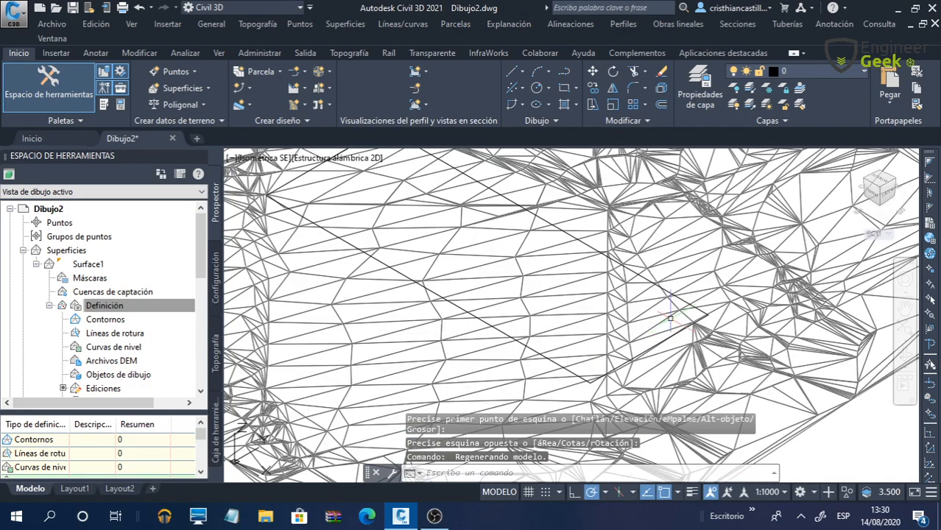
key(Escape)
click(703, 309)
key(Escape)
click(703, 313)
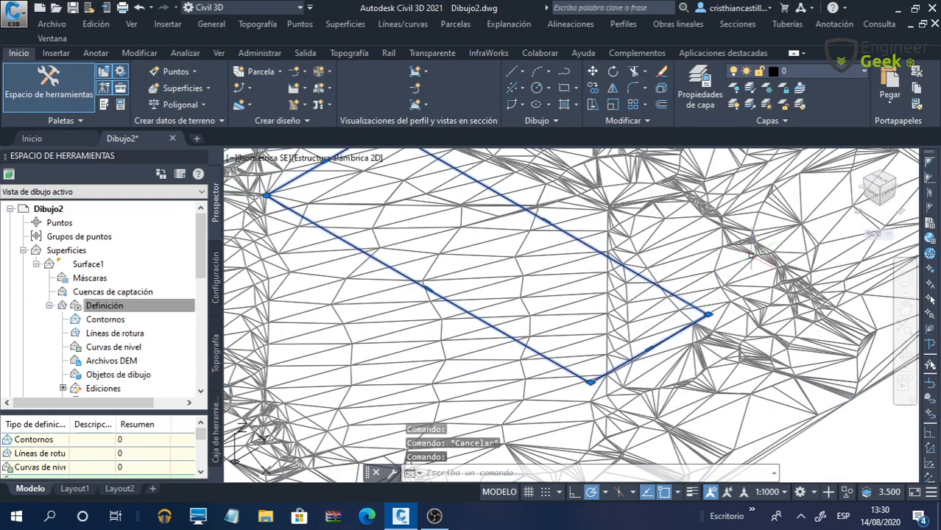
click(871, 193)
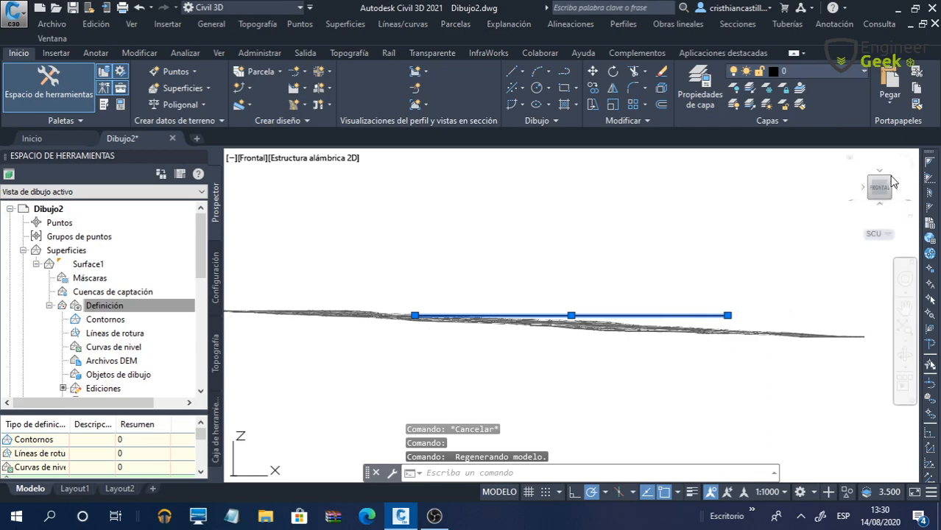
mouse_move(881, 190)
mouse_down()
mouse_move(871, 199)
mouse_move(893, 187)
mouse_up()
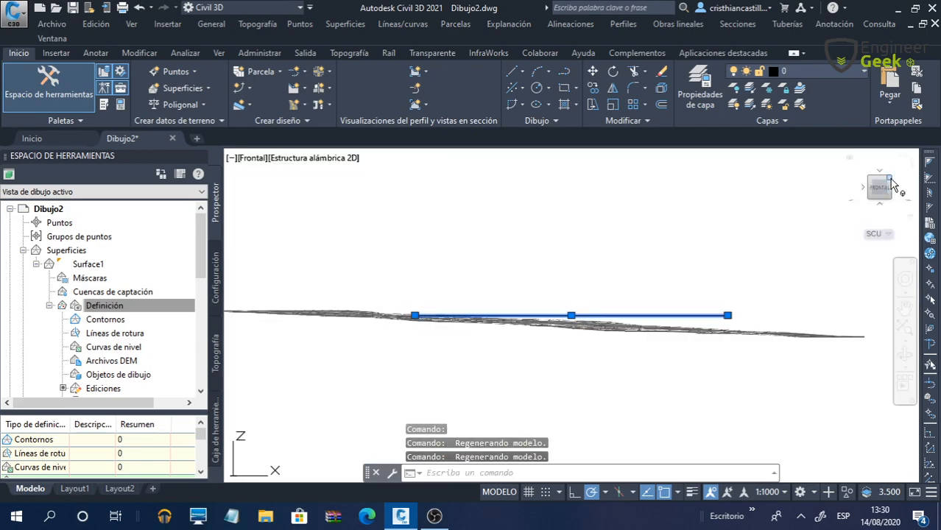
click(892, 182)
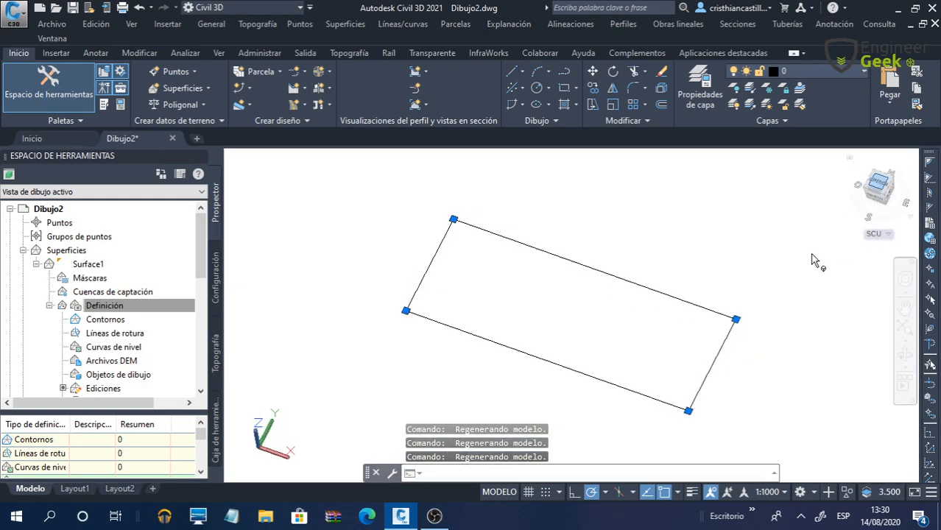
scroll(563, 253, down, 2)
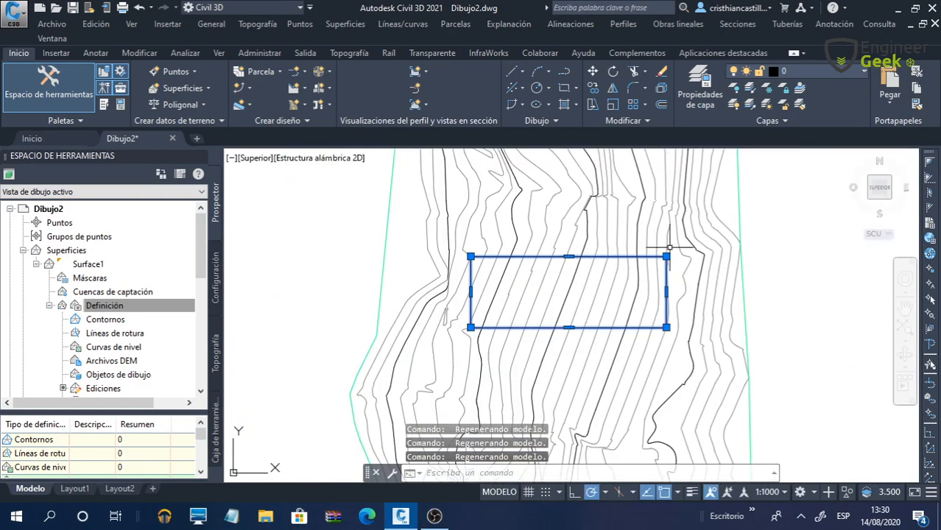
mouse_move(774, 252)
middle_down()
mouse_move(761, 311)
mouse_move(676, 297)
middle_up()
key(Escape)
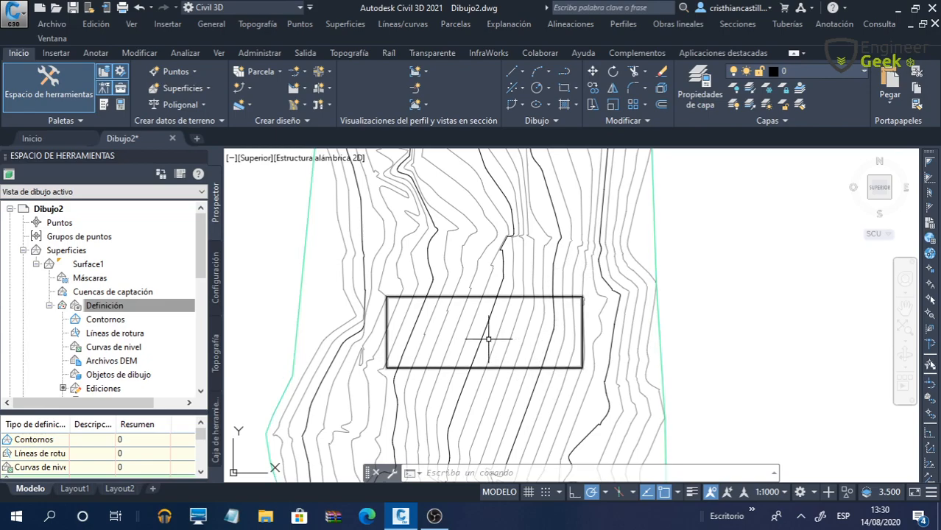
Step: Select the rectangle on the surface and review the available grading and feature line commands
click(460, 298)
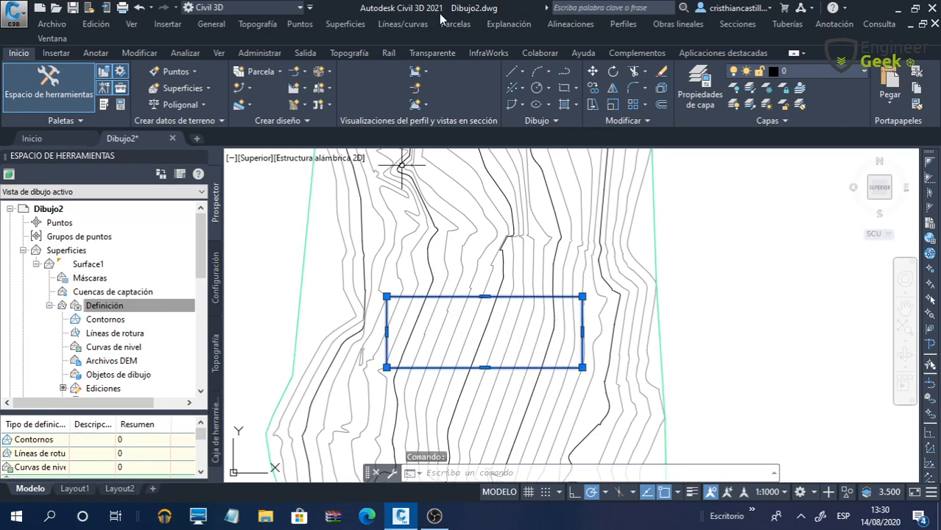
click(499, 24)
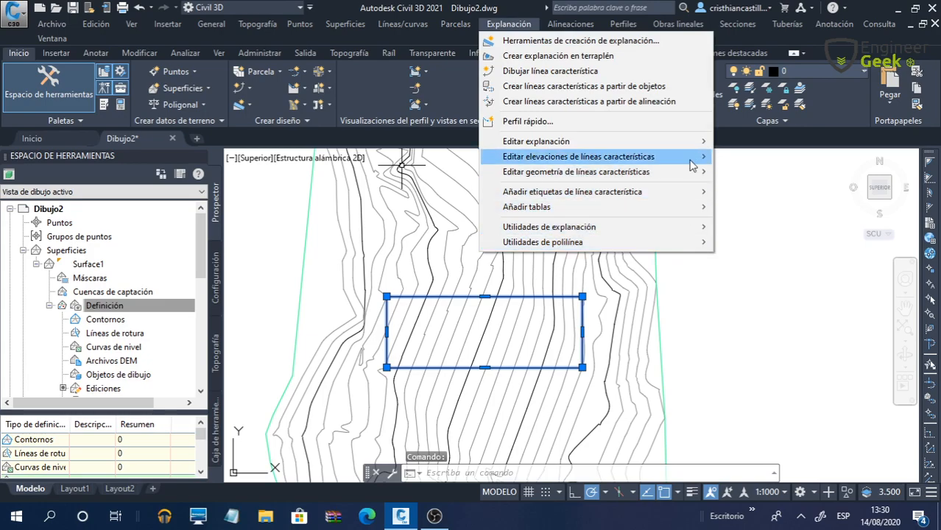
mouse_move(691, 161)
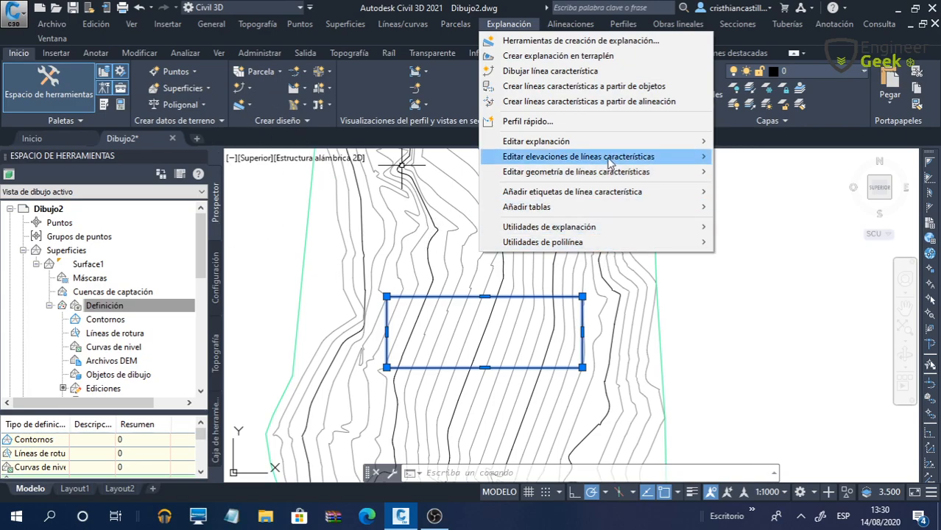
mouse_move(633, 142)
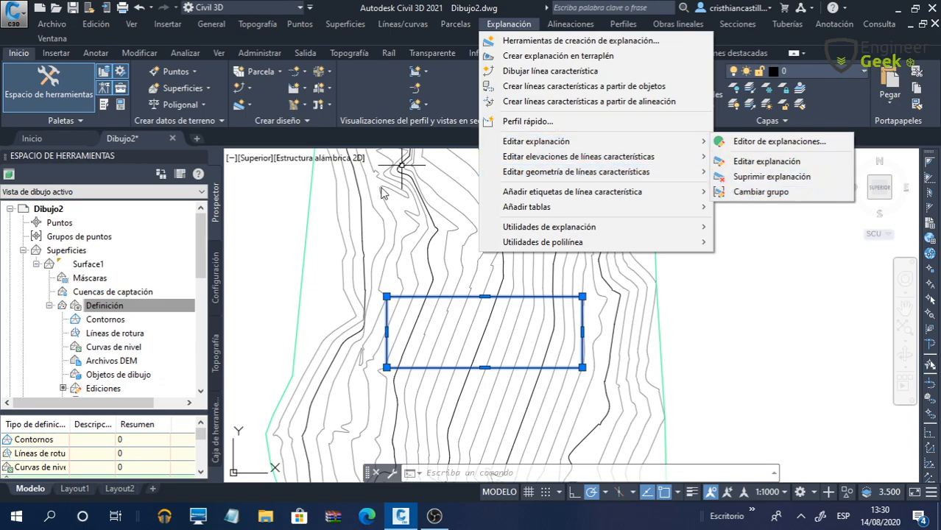
click(338, 206)
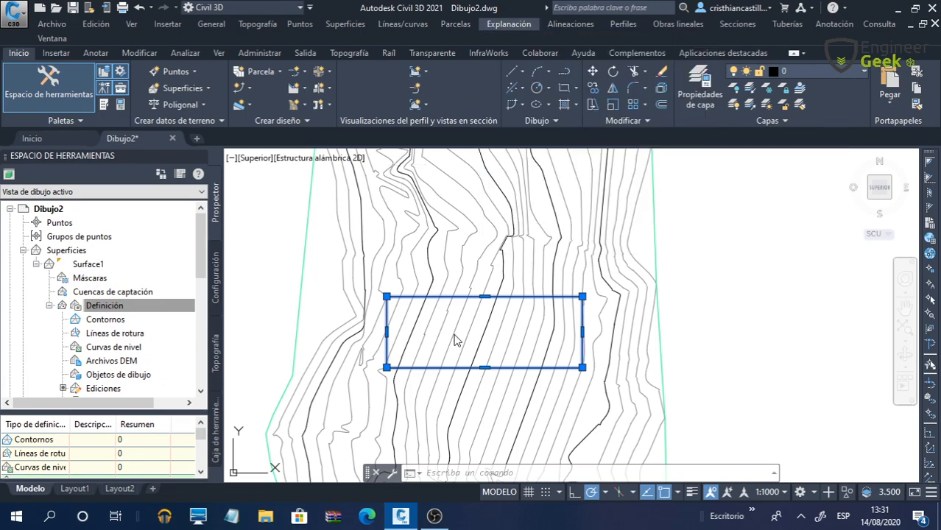
scroll(415, 308, up, 4)
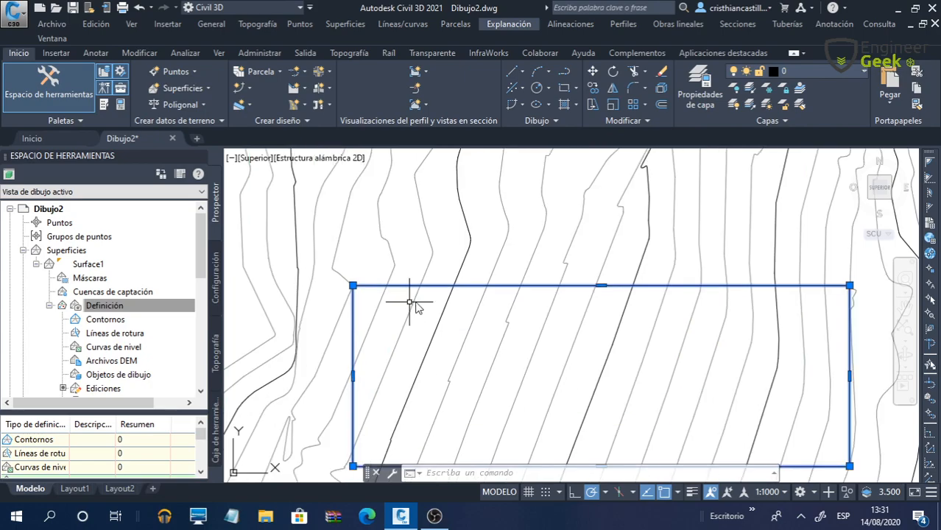
Step: Clear the combined selection and select only the platform rectangle
click(422, 274)
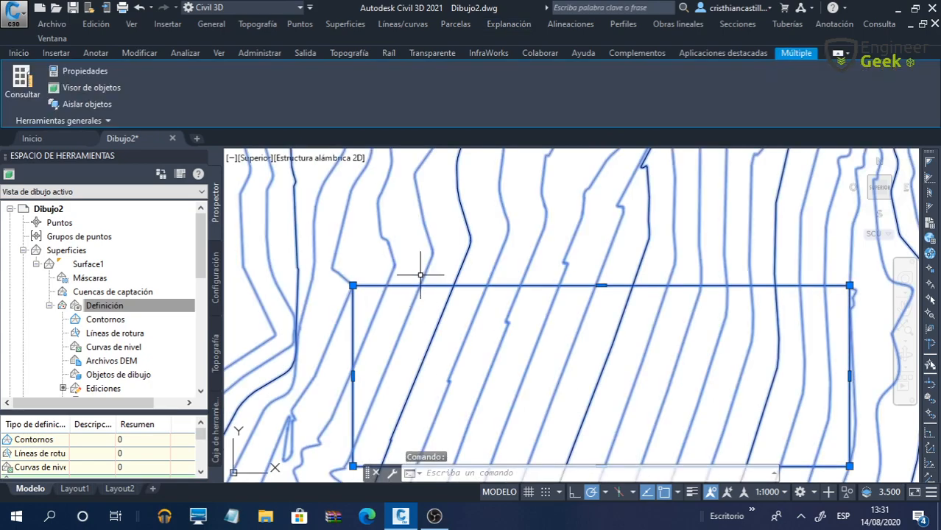
key(Escape)
click(402, 286)
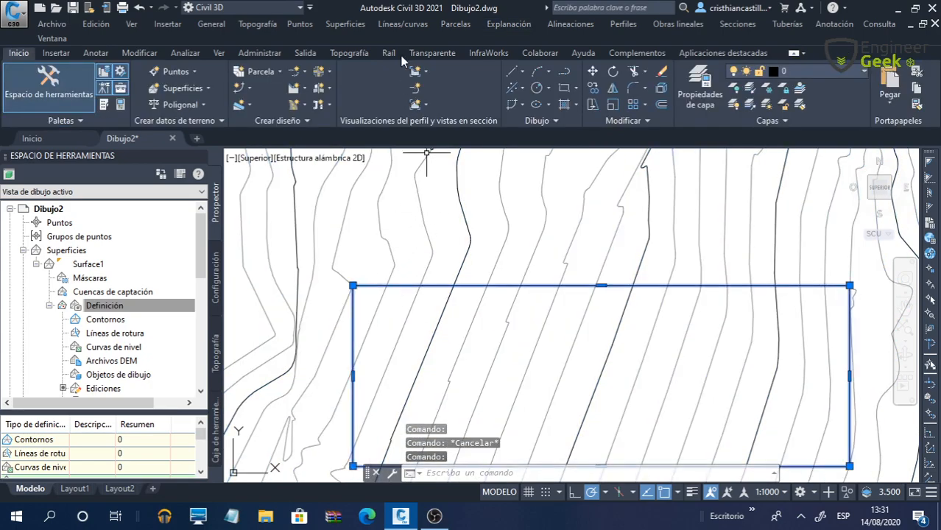
Step: Hide the menu bar and show it again
right_click(357, 33)
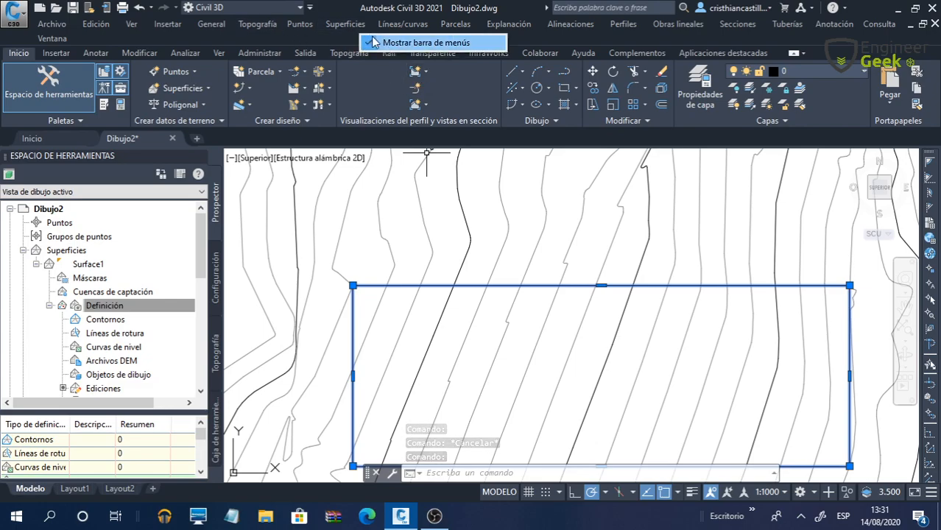
click(372, 40)
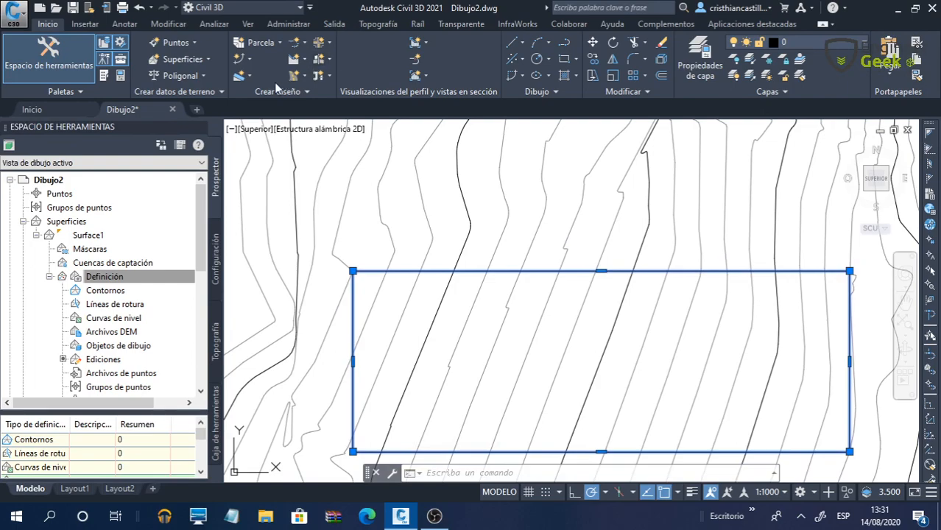
click(309, 7)
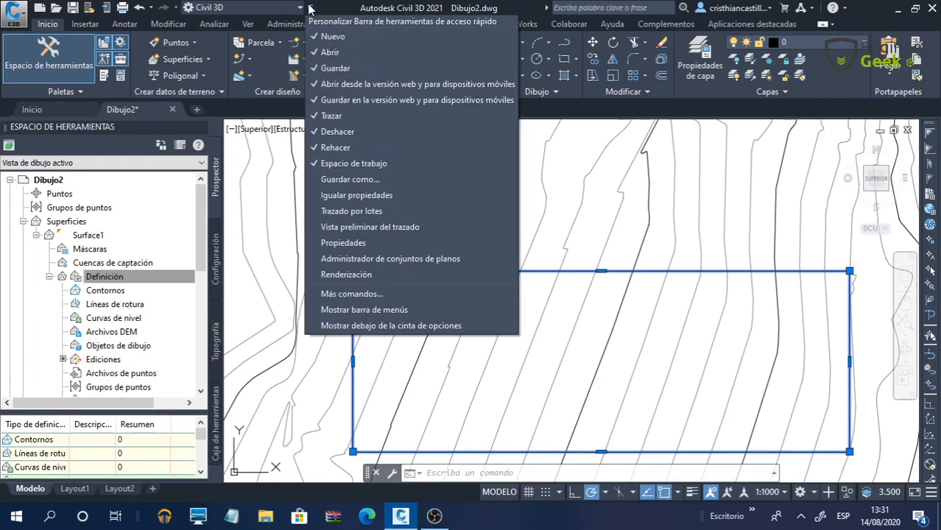
click(388, 310)
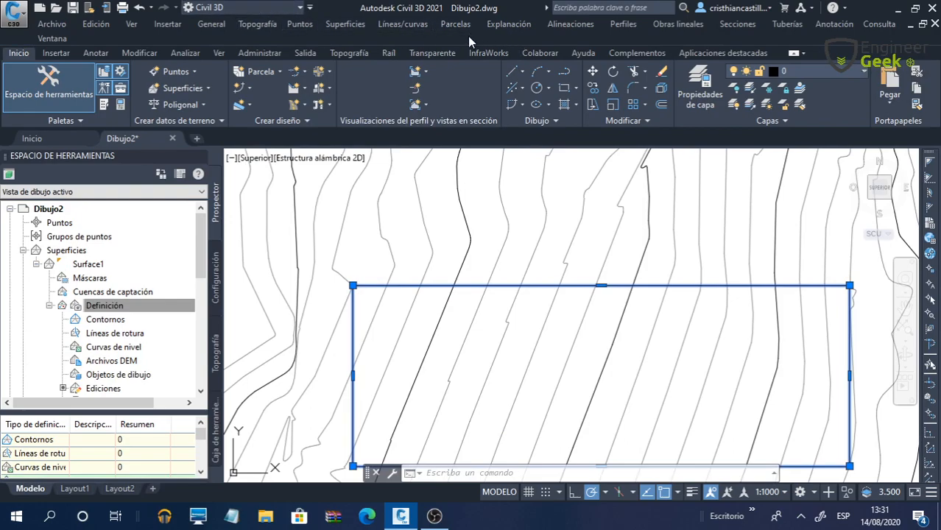
Step: Convert the selected platform rectangle from a 2D polyline to a 3D polyline
scroll(343, 202, down, 4)
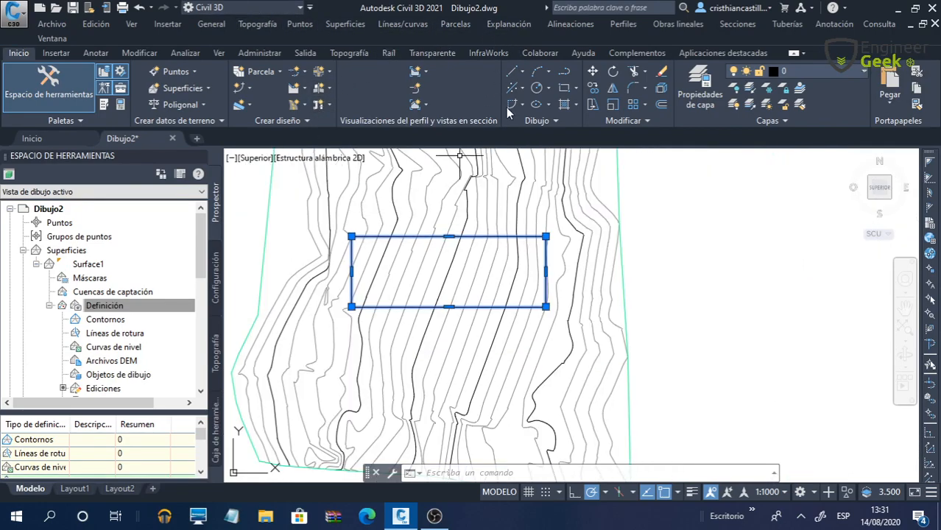
scroll(539, 195, up, 2)
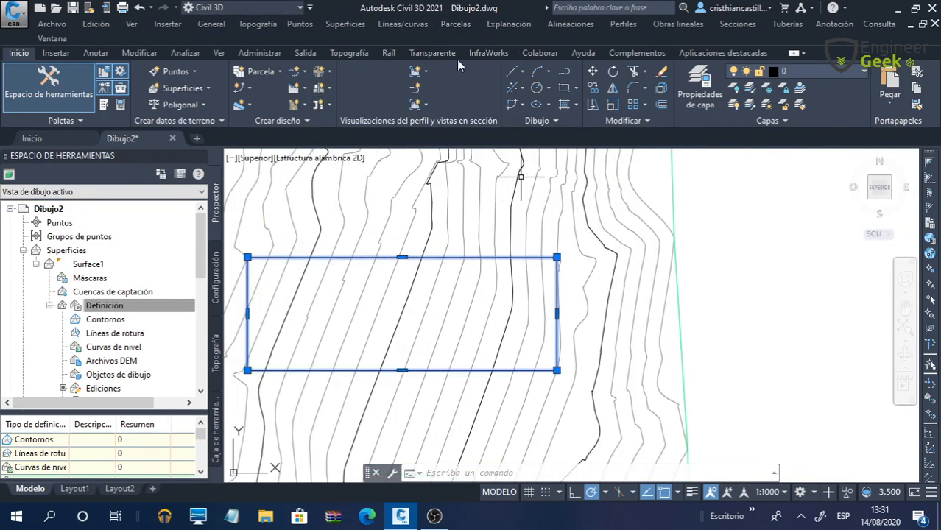
click(508, 27)
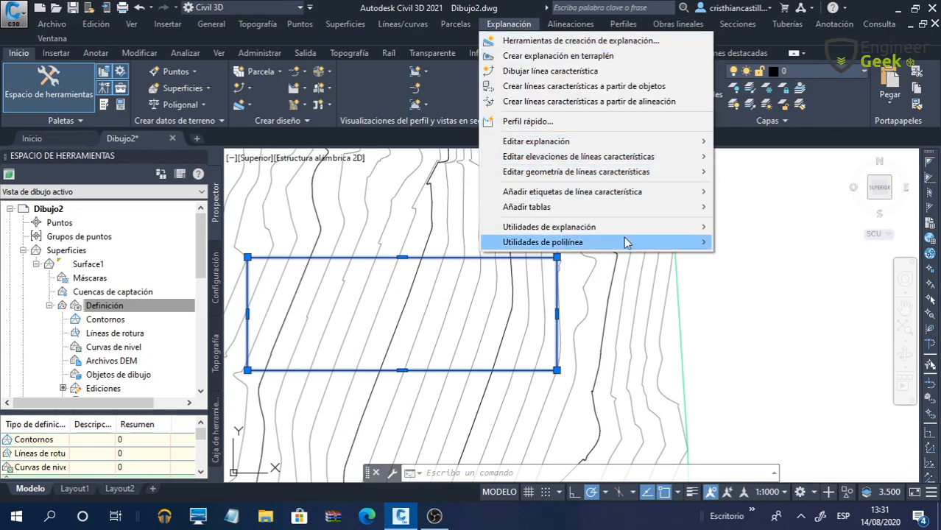
mouse_move(625, 243)
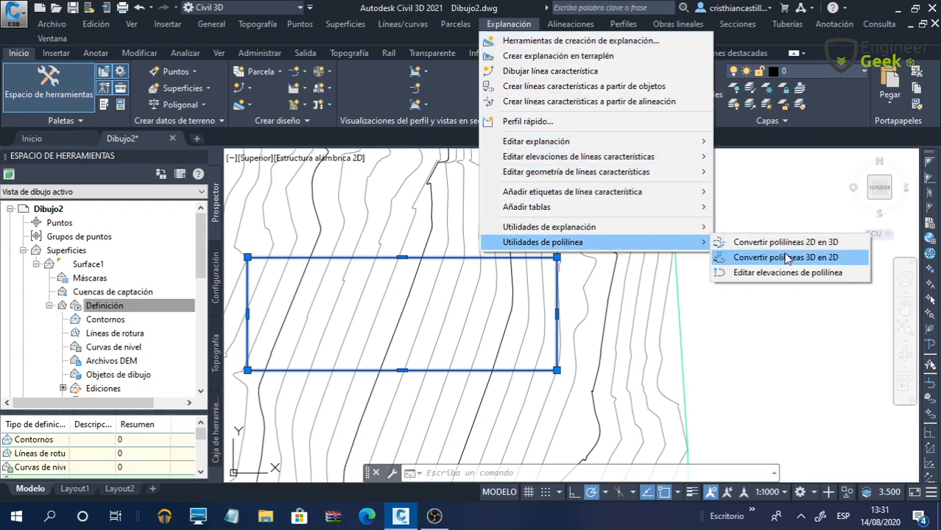
click(800, 245)
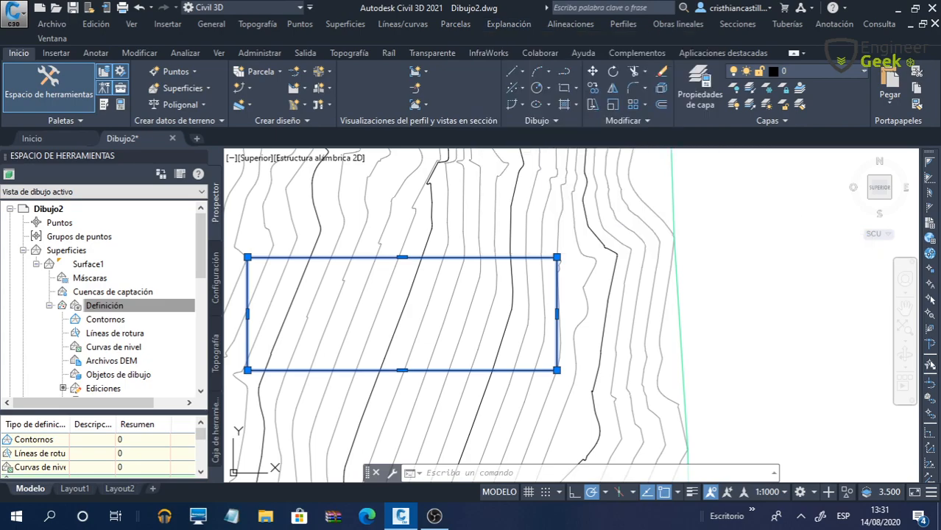
Step: Check the object type of the converted rectangle in its properties
click(449, 258)
right_click(448, 258)
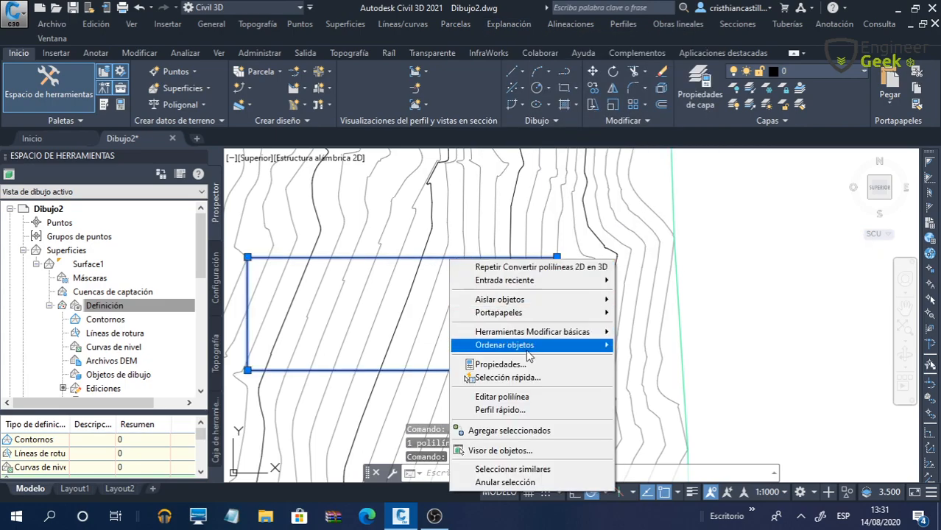
click(515, 362)
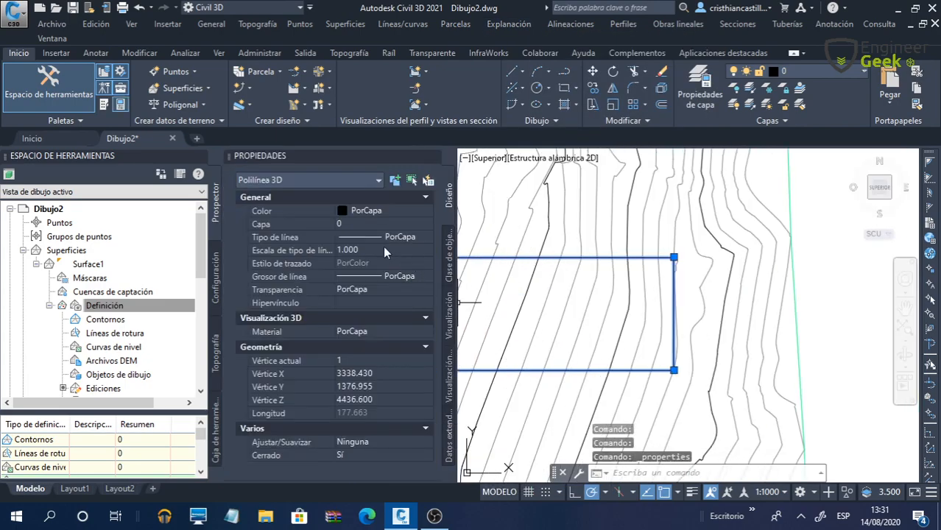
click(286, 181)
click(431, 161)
click(432, 157)
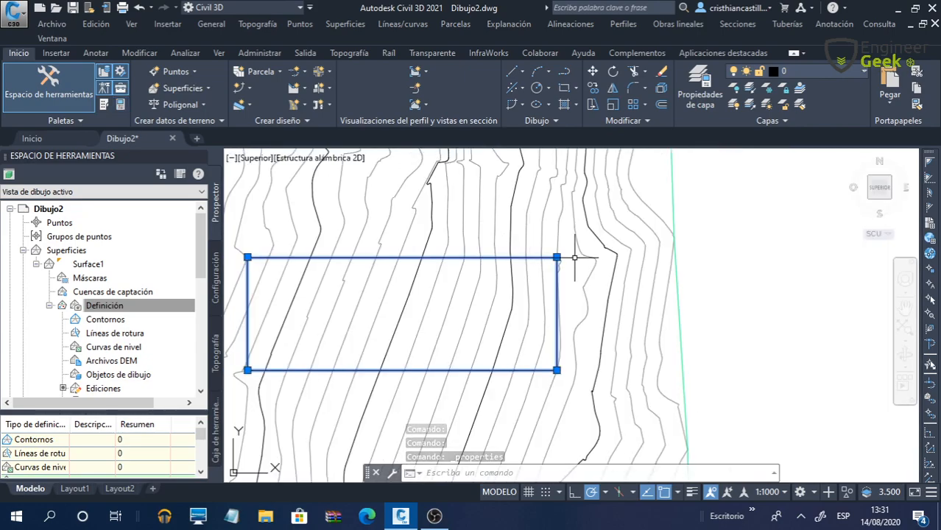
Step: Create a feature line from the selected rectangle in site Emplazamiento 1 on layer C-TOPO-FEAT, erasing the existing entity
scroll(606, 254, down, 2)
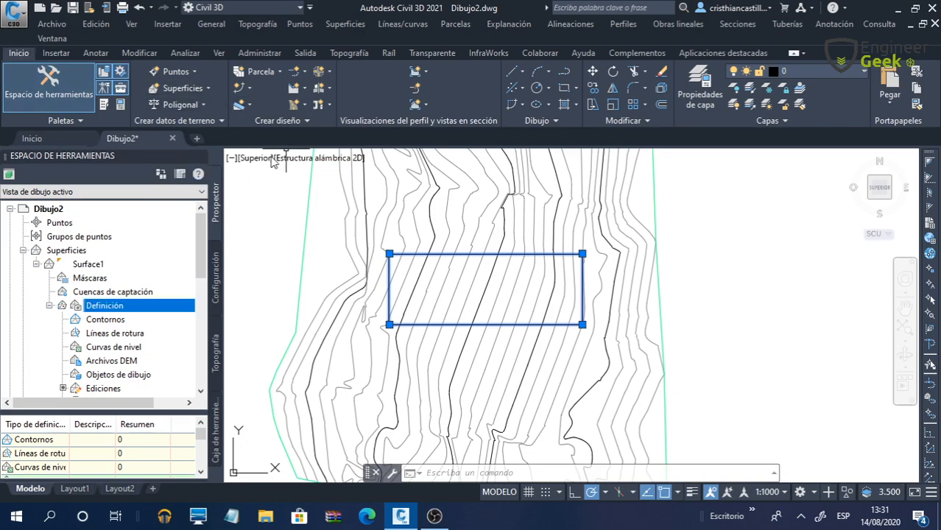
click(250, 87)
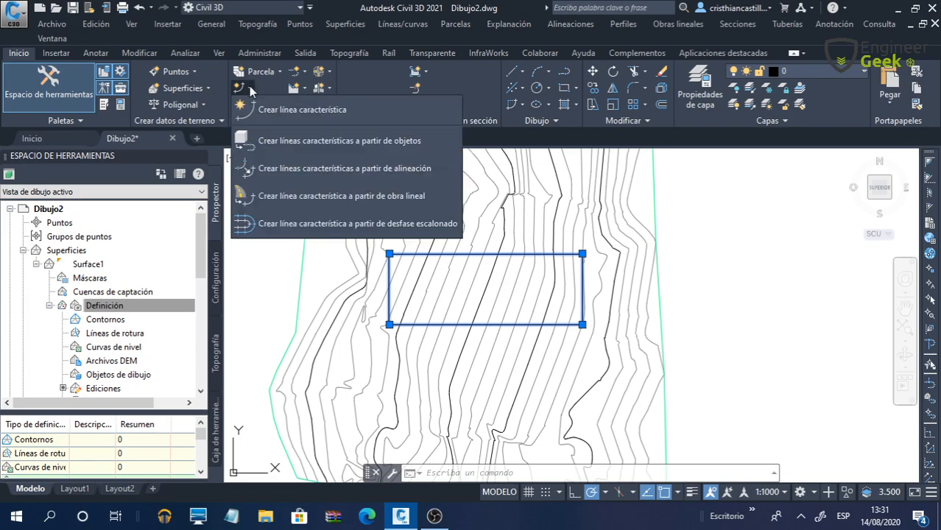
click(322, 140)
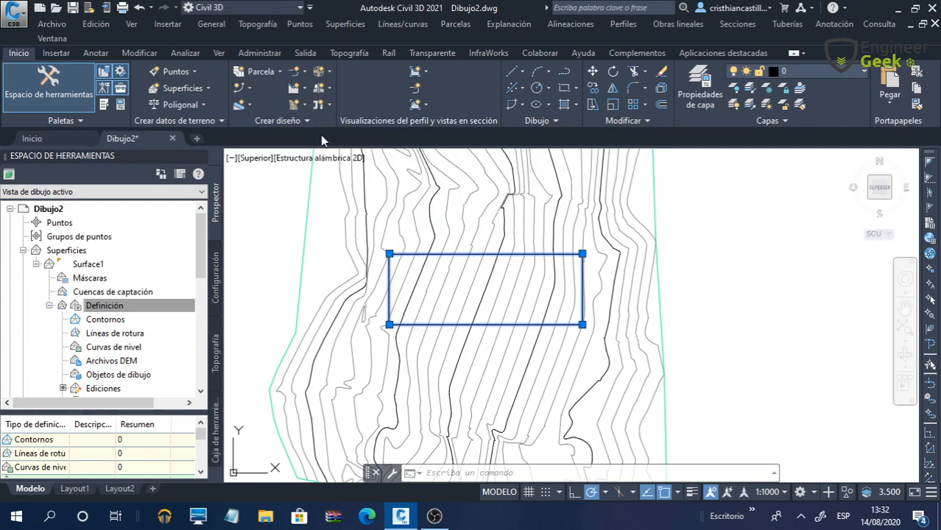
drag(394, 79, 781, 61)
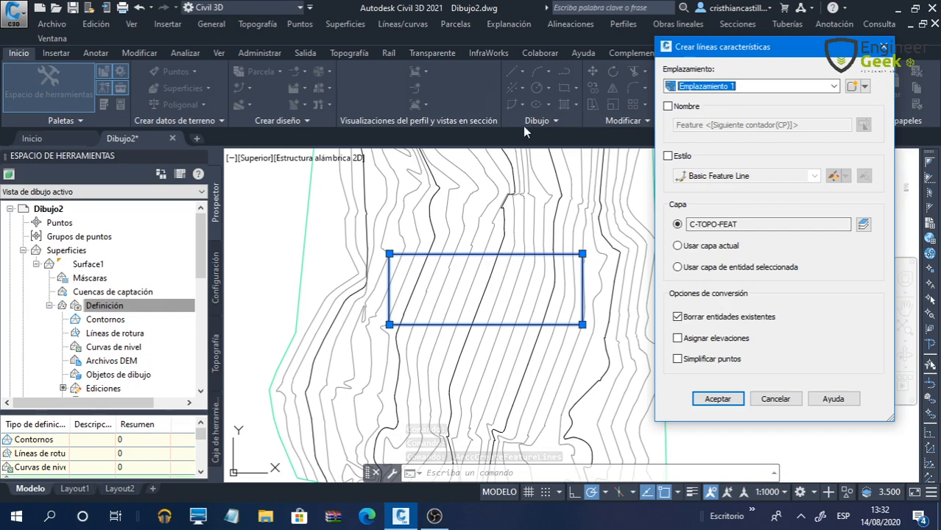
click(704, 398)
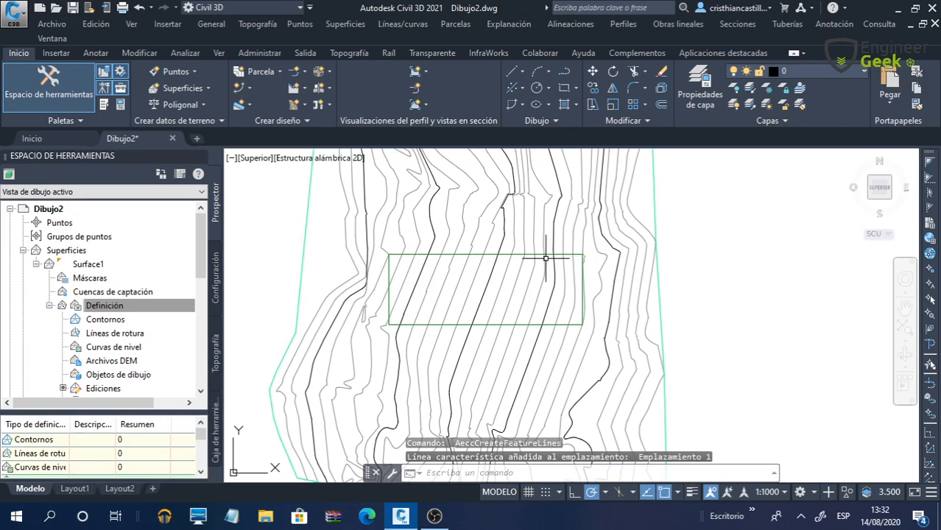
Step: Examine the rectangular feature line's height against the terrain in isometric and front views, return to the top view and deselect it
click(582, 264)
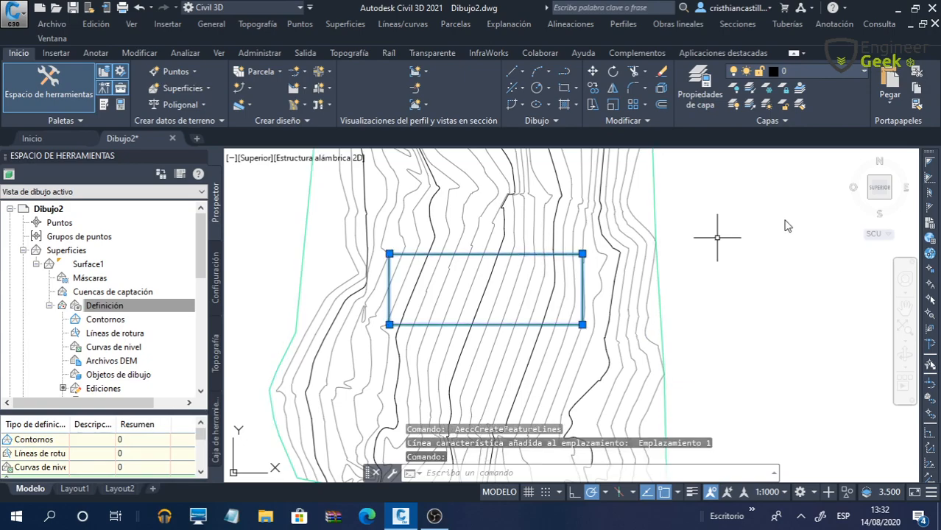
click(891, 201)
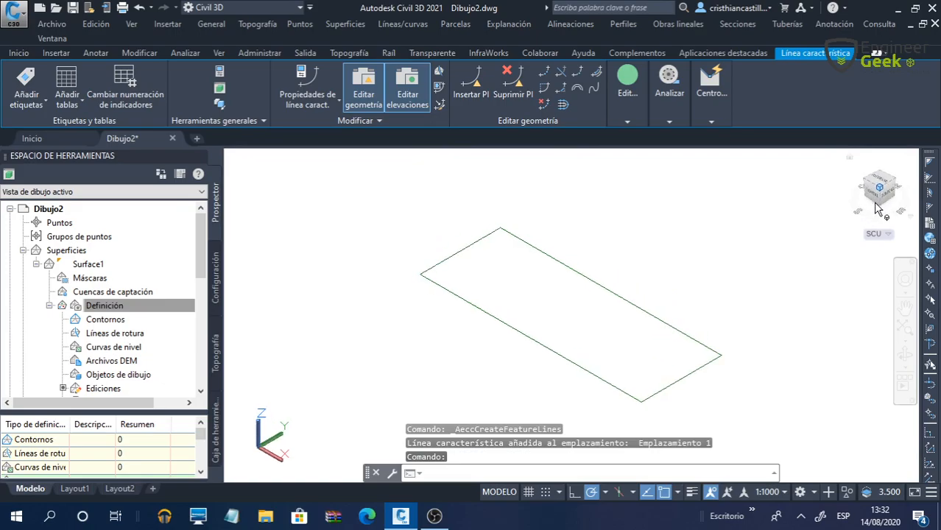
click(873, 187)
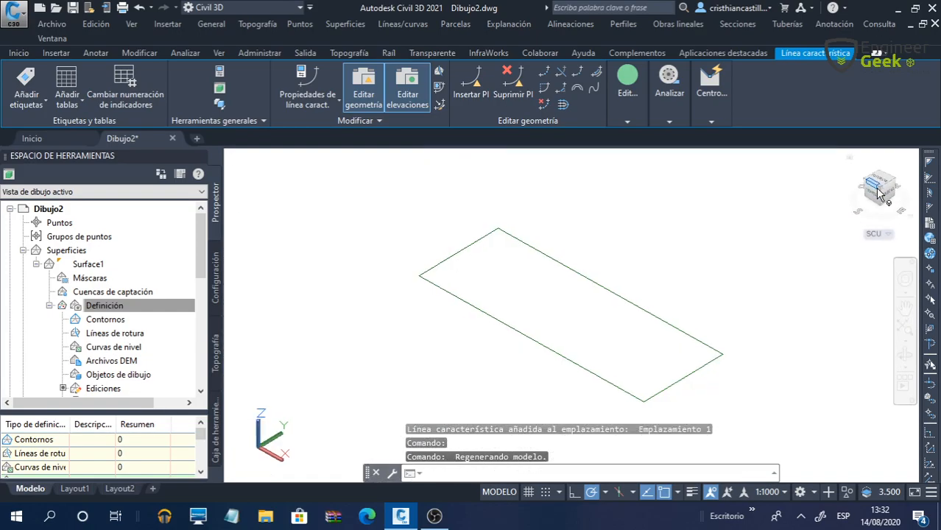
click(882, 201)
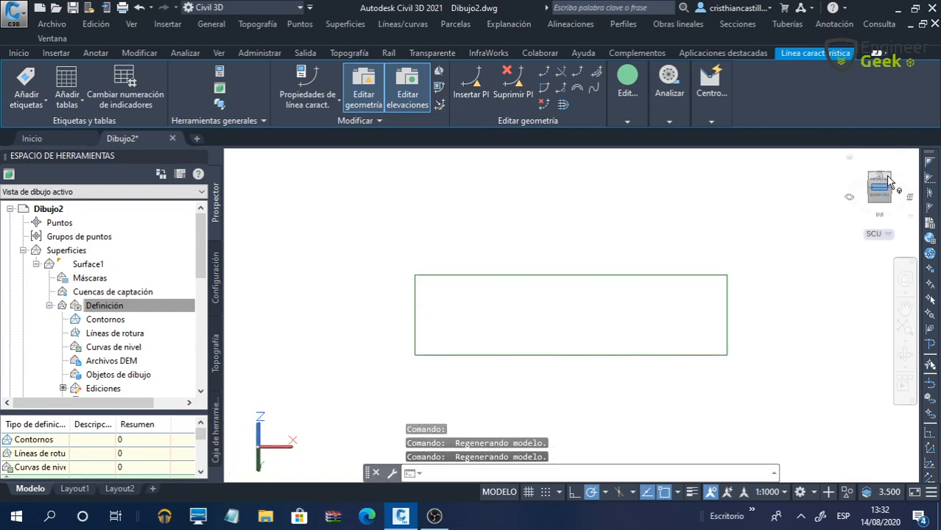
click(884, 189)
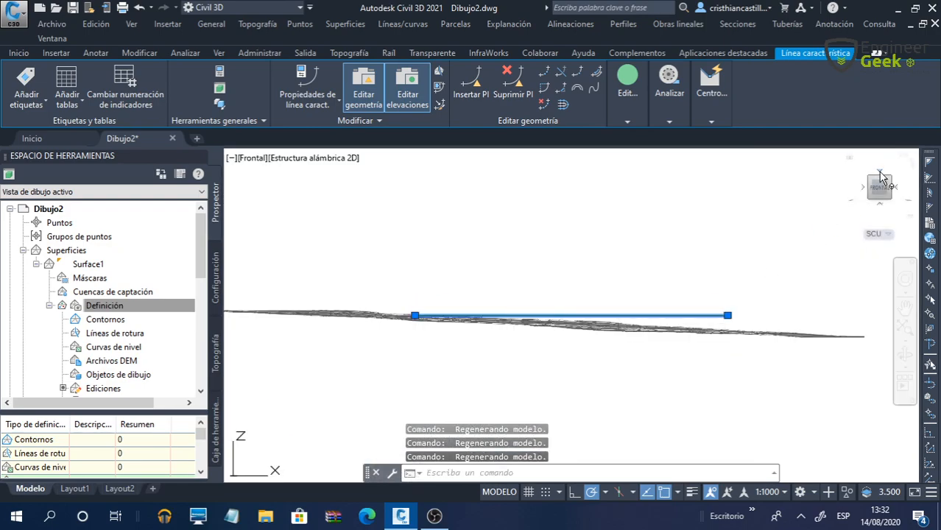
click(882, 176)
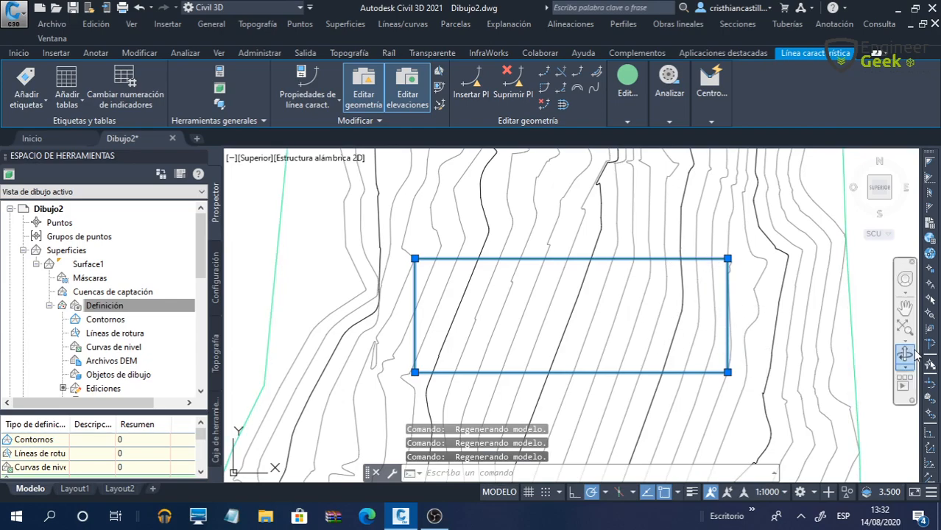
scroll(699, 324, down, 3)
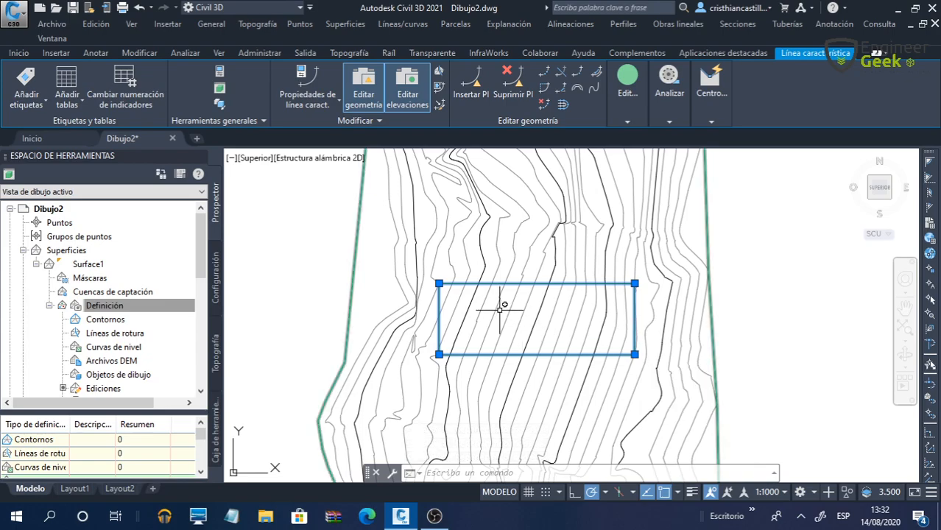
scroll(501, 311, up, 2)
scroll(502, 284, down, 2)
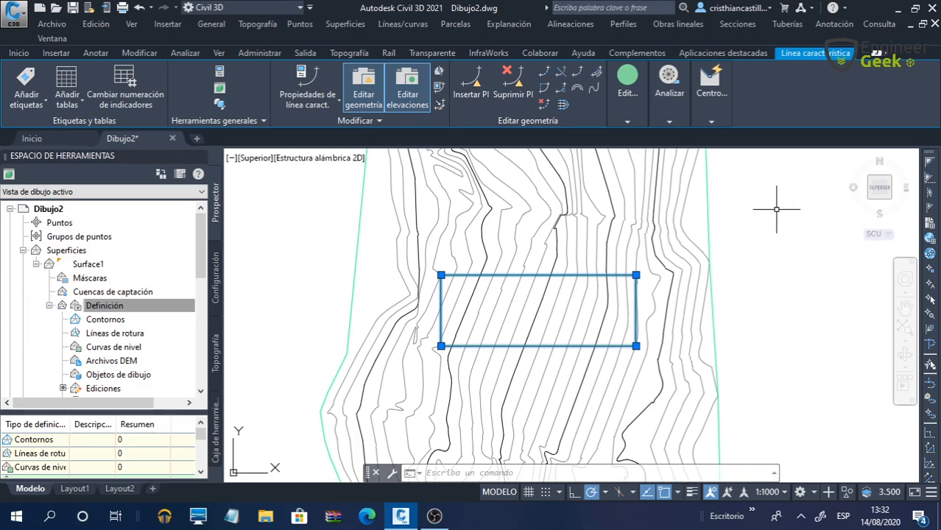
key(Escape)
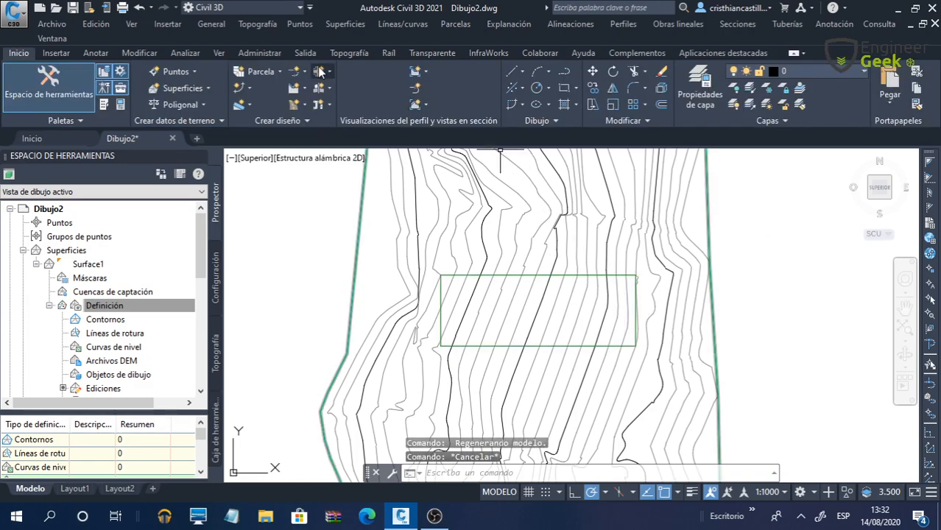
Step: Set up feature line elevations from surface using Surface1, with intermediate grade break points inserted and no relative elevation
click(491, 26)
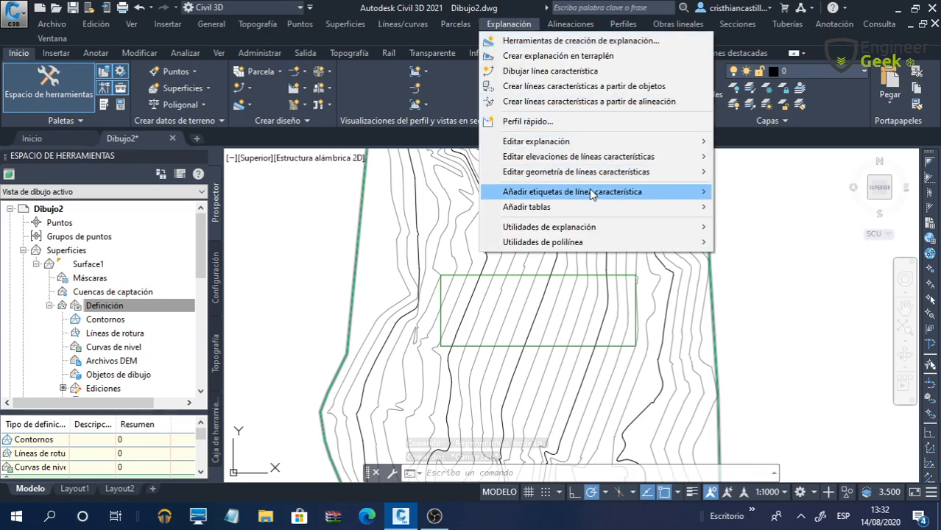
mouse_move(641, 232)
mouse_move(679, 161)
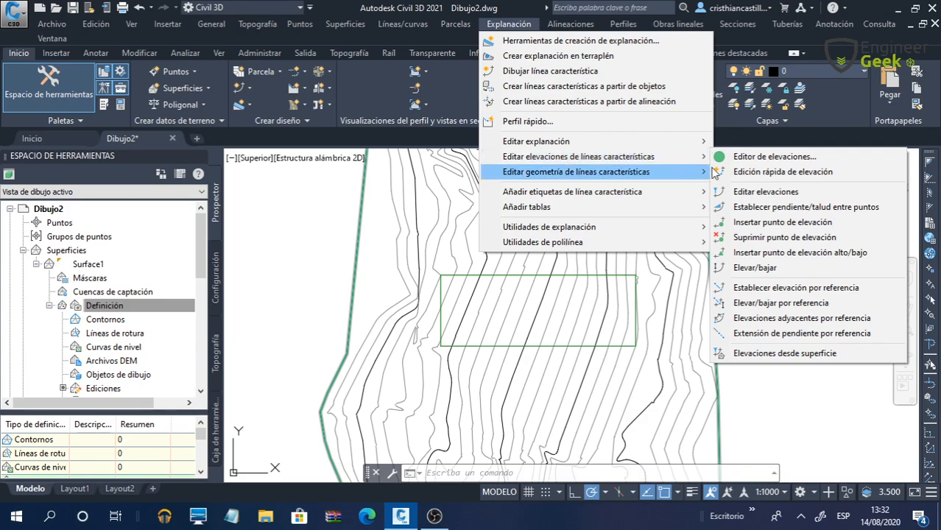
click(813, 356)
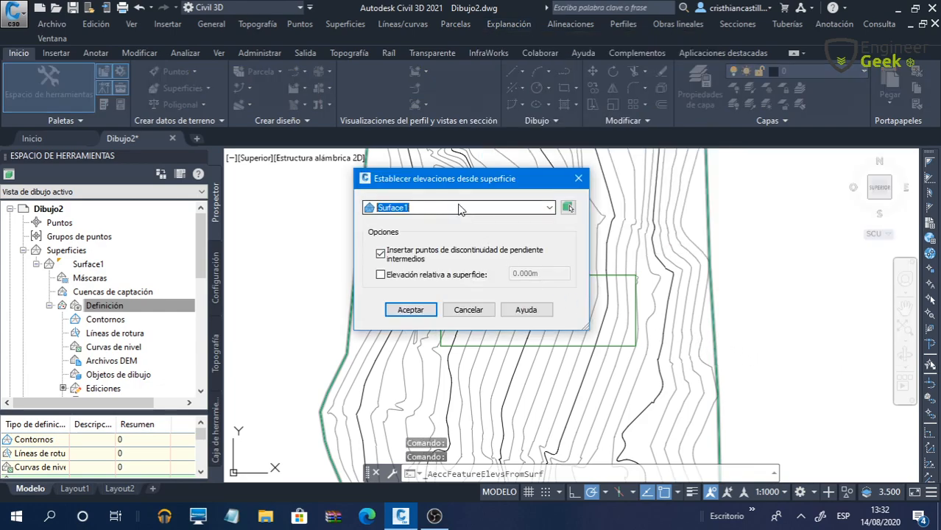
click(520, 210)
click(477, 221)
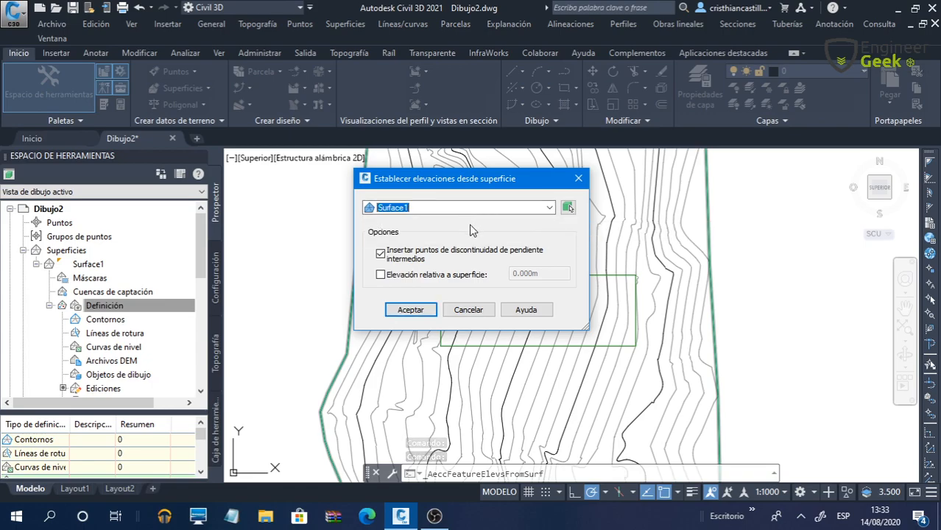
click(398, 267)
click(402, 279)
click(403, 276)
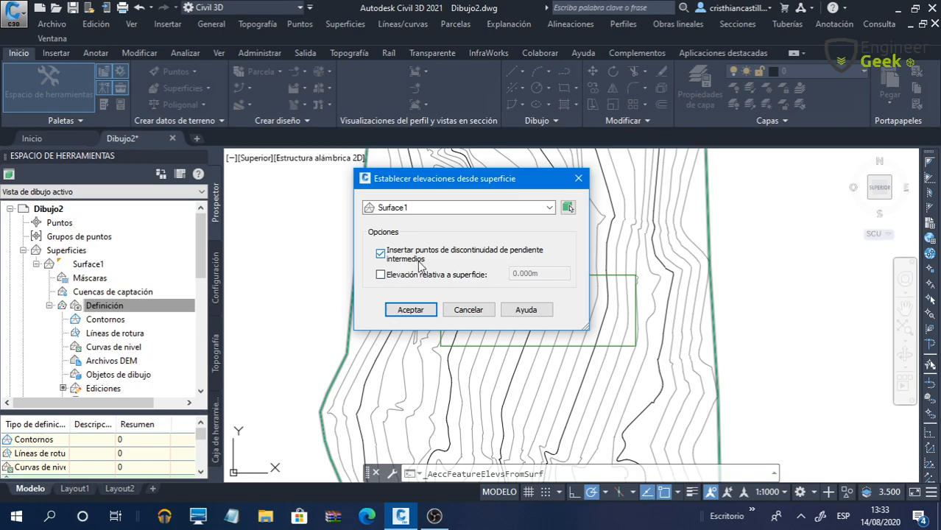
click(411, 310)
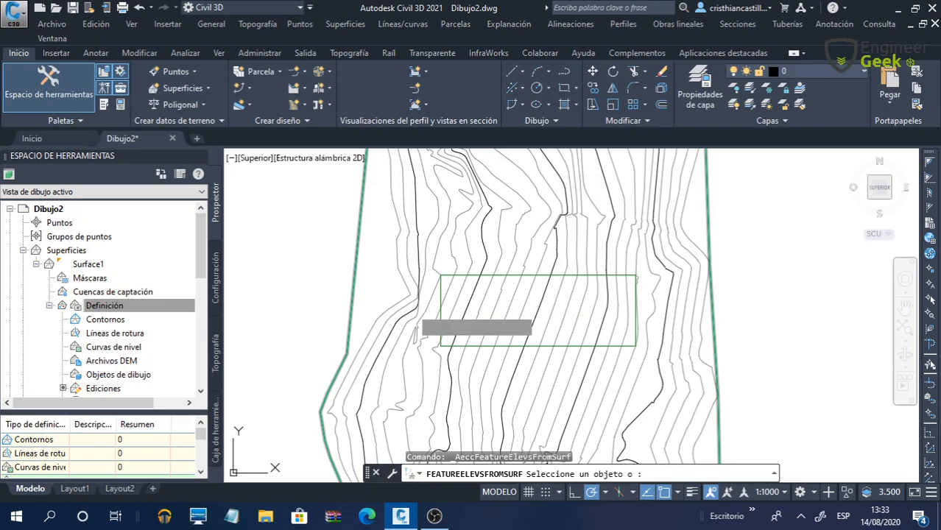
Step: Apply the surface elevations to the rectangular feature line and finish the command
scroll(453, 295, up, 2)
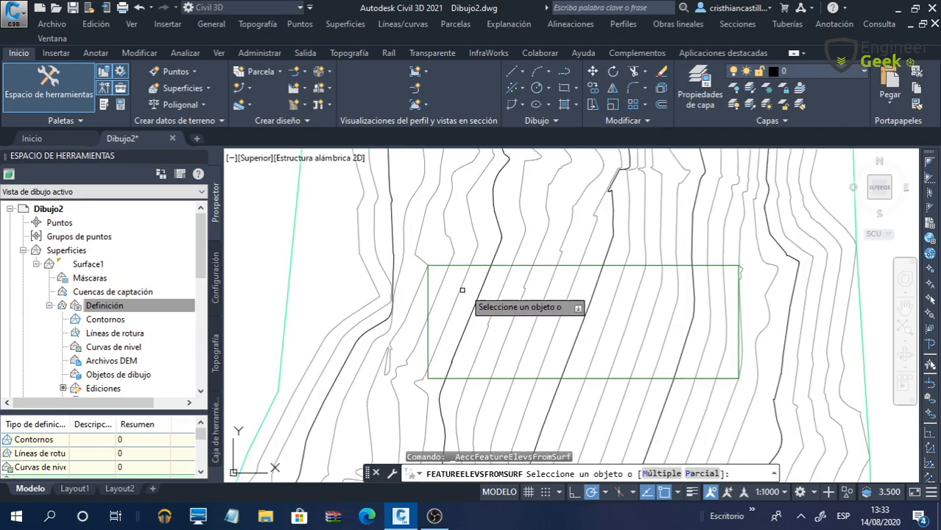
scroll(515, 261, up, 2)
click(510, 264)
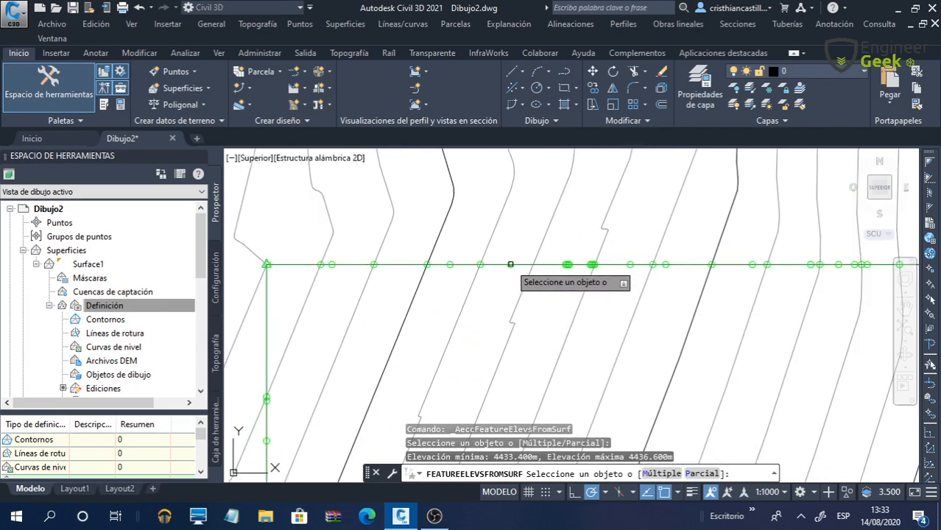
scroll(511, 293, down, 2)
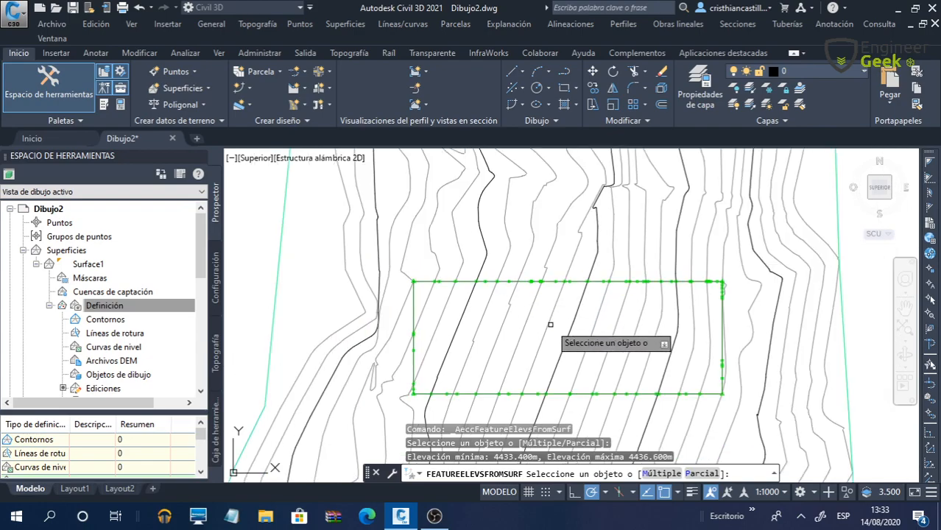
key(Return)
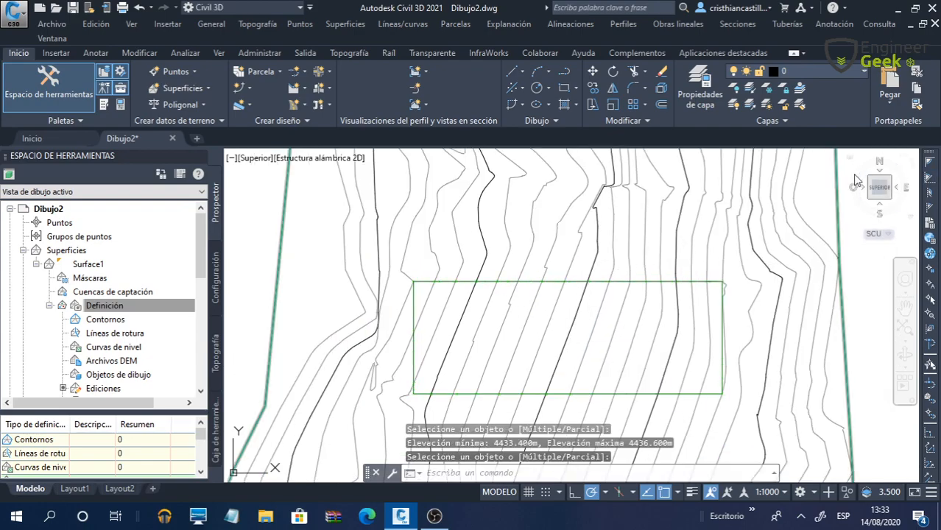
Step: Examine how the rectangular feature line follows the terrain in the front and tilted views, and return to the top view
mouse_move(877, 194)
mouse_down()
mouse_move(853, 169)
mouse_move(835, 465)
mouse_move(816, 492)
mouse_up()
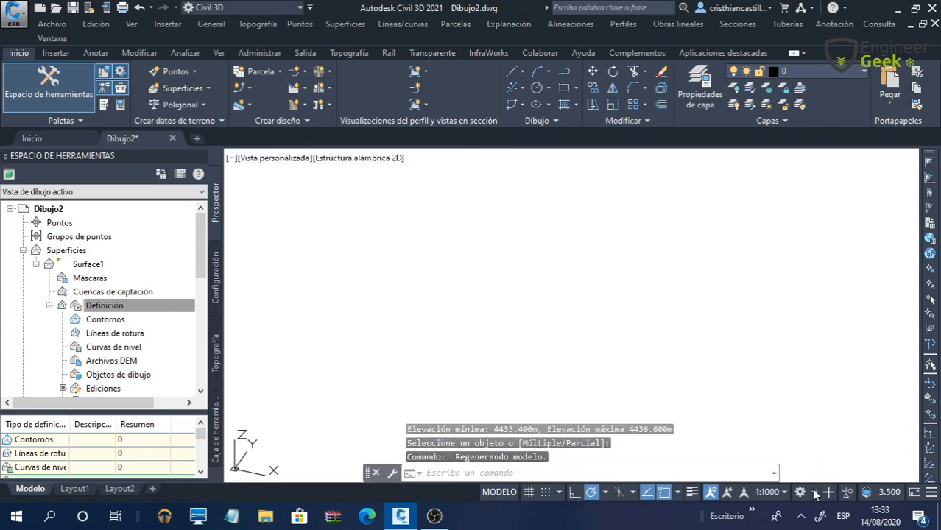
click(878, 192)
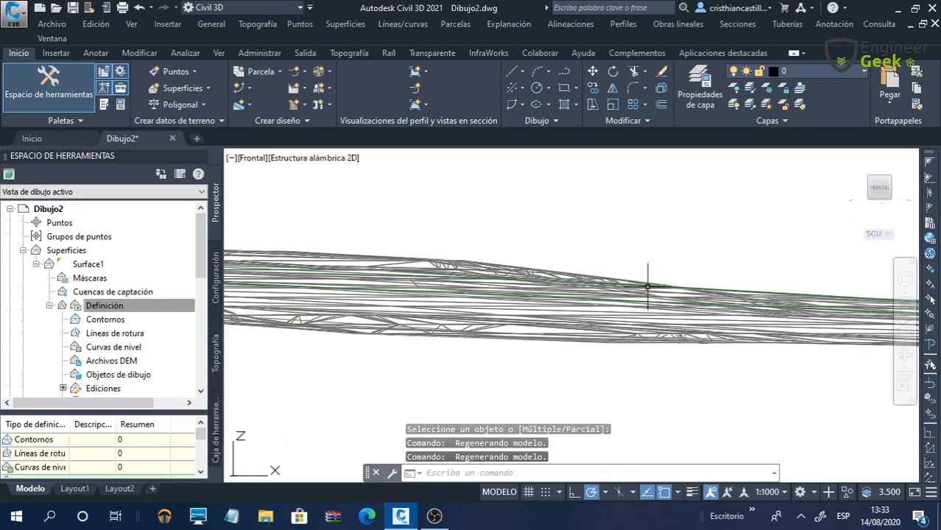
click(640, 299)
scroll(613, 298, down, 2)
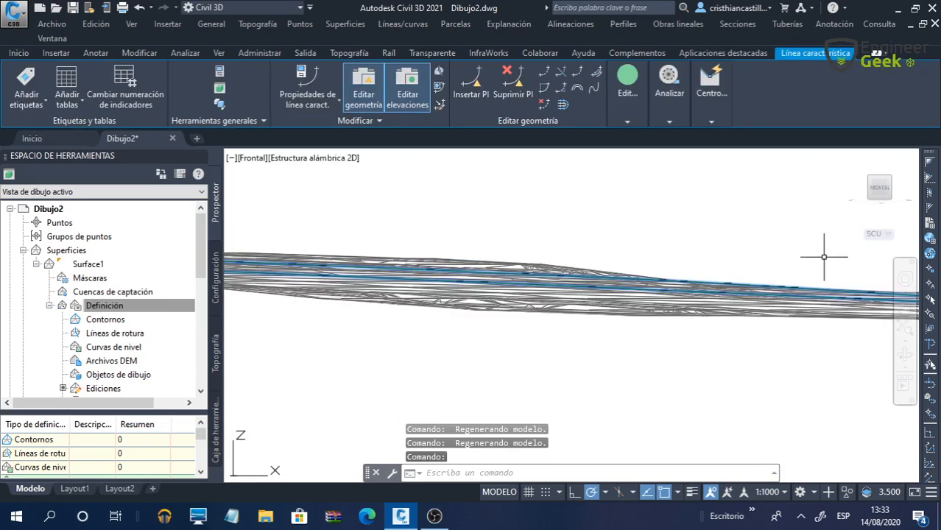
drag(886, 192, 826, 204)
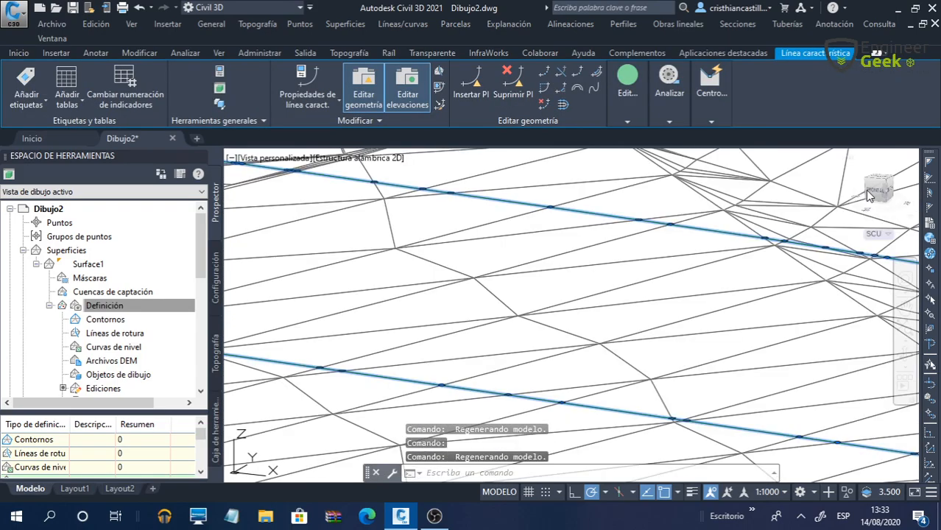
click(880, 181)
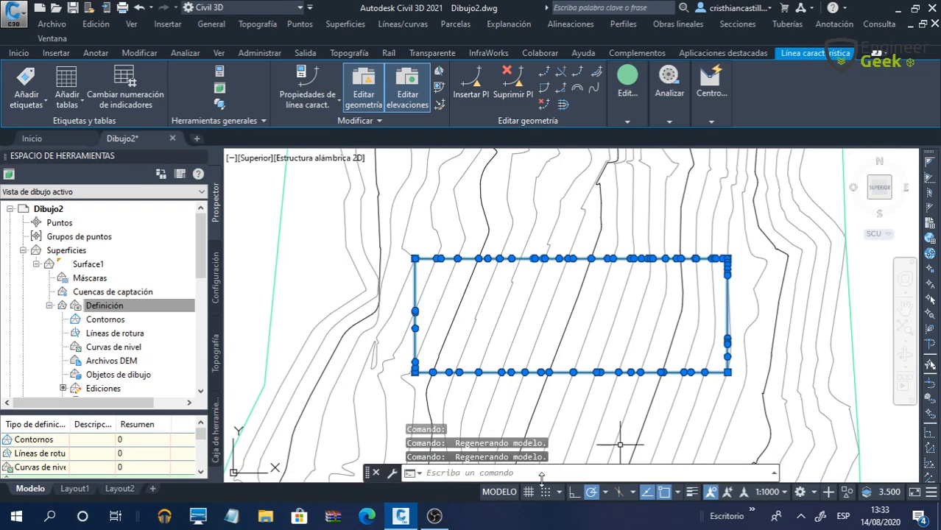
click(435, 516)
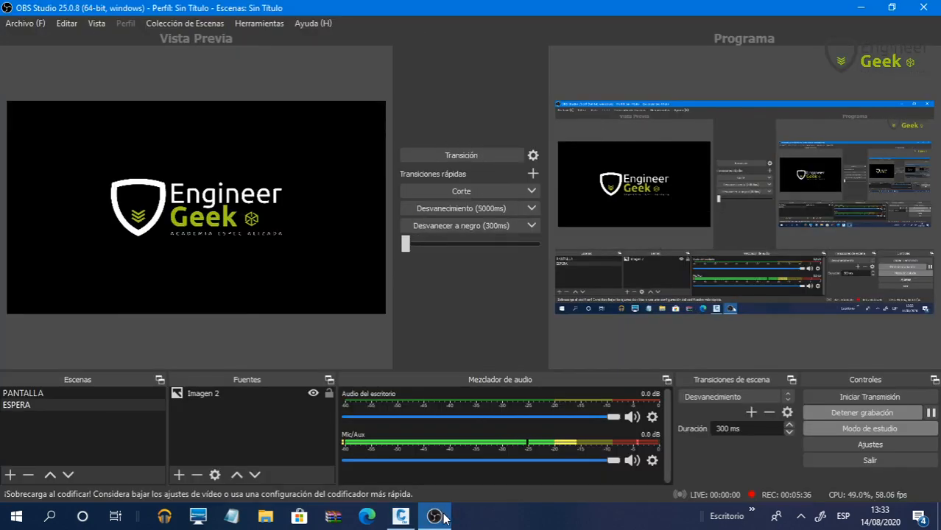
click(860, 7)
scroll(653, 251, down, 4)
Step: Deselect the feature line and create a TIN surface named Excavacion Piscina on layer C-TOPO
key(Escape)
scroll(652, 252, up, 4)
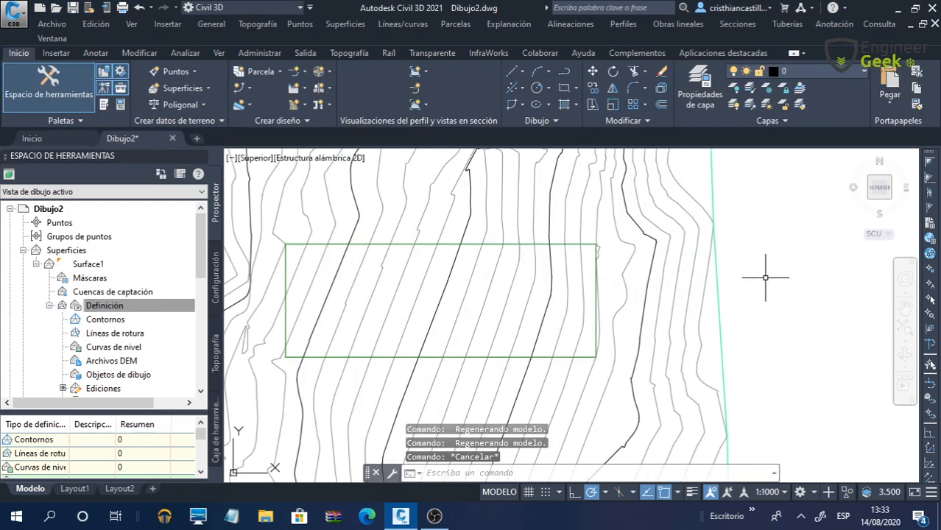
scroll(765, 278, down, 3)
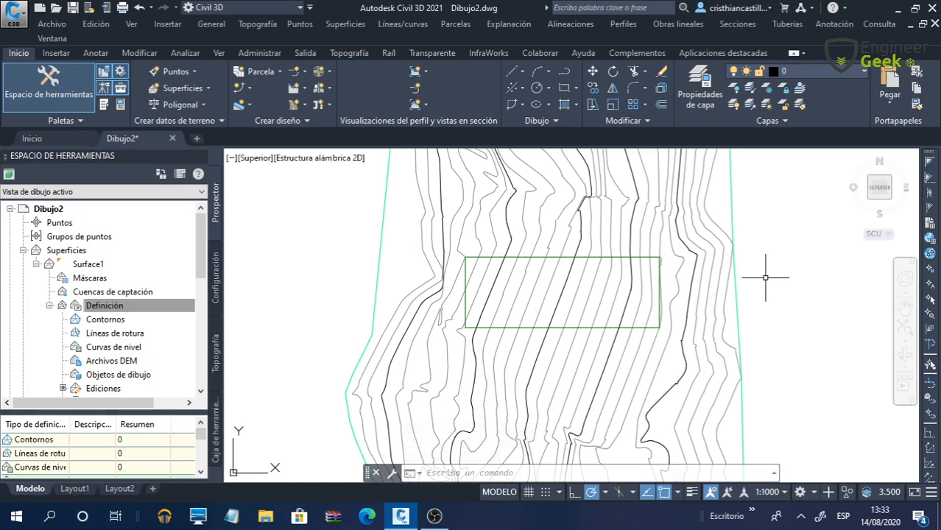
scroll(584, 266, up, 2)
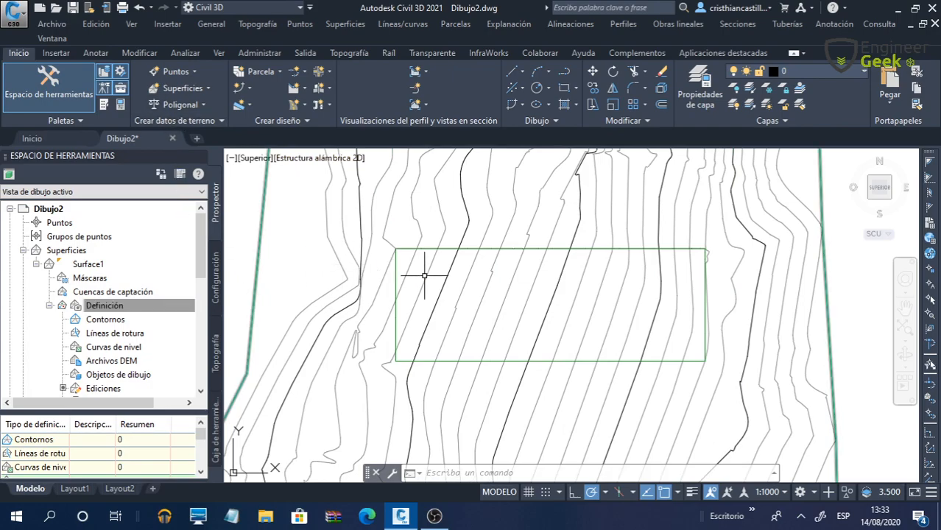
click(65, 251)
right_click(79, 251)
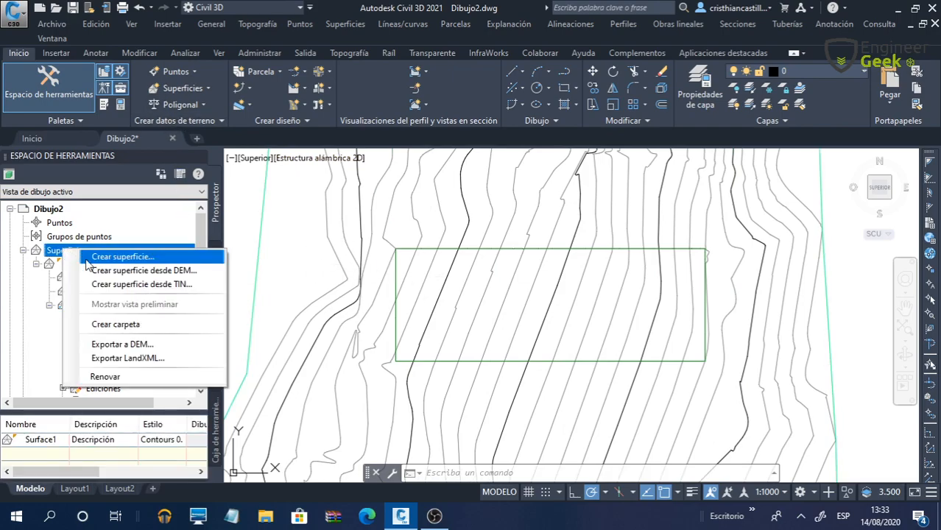
click(89, 259)
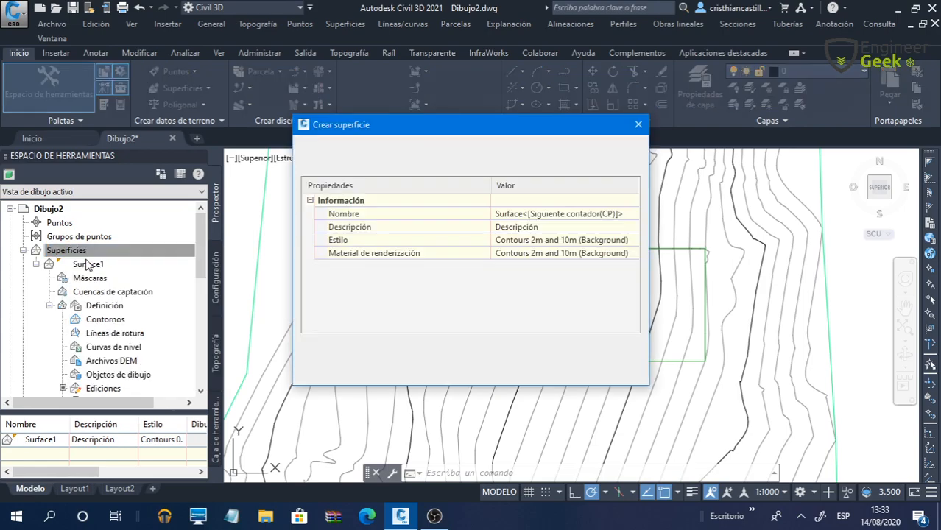
click(578, 213)
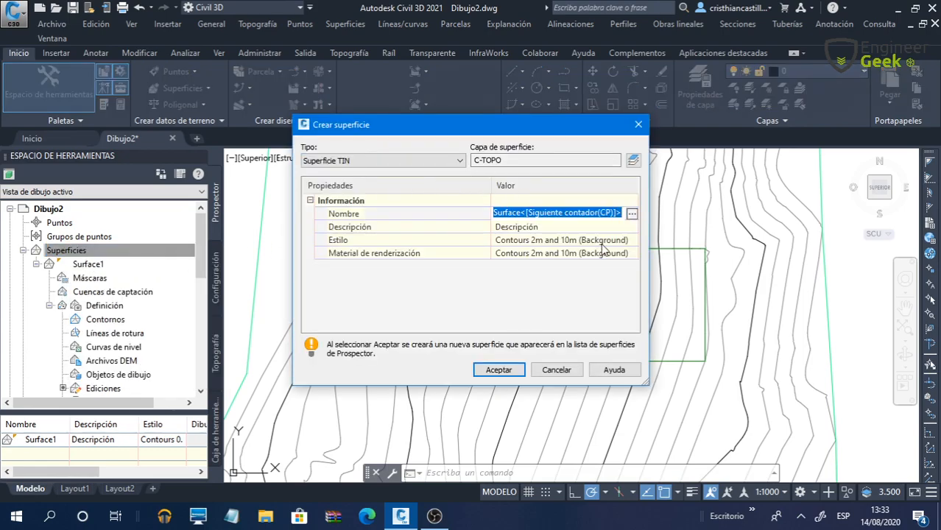
text(T)
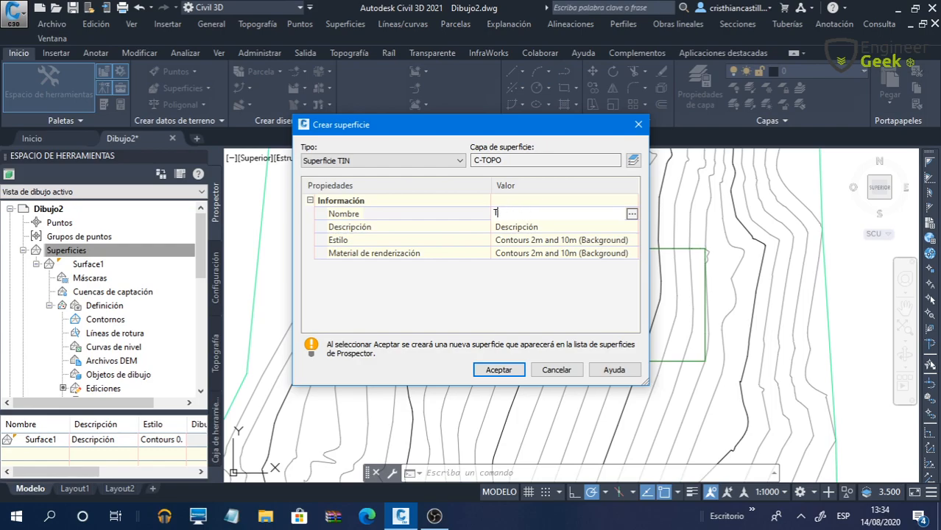
key(Escape)
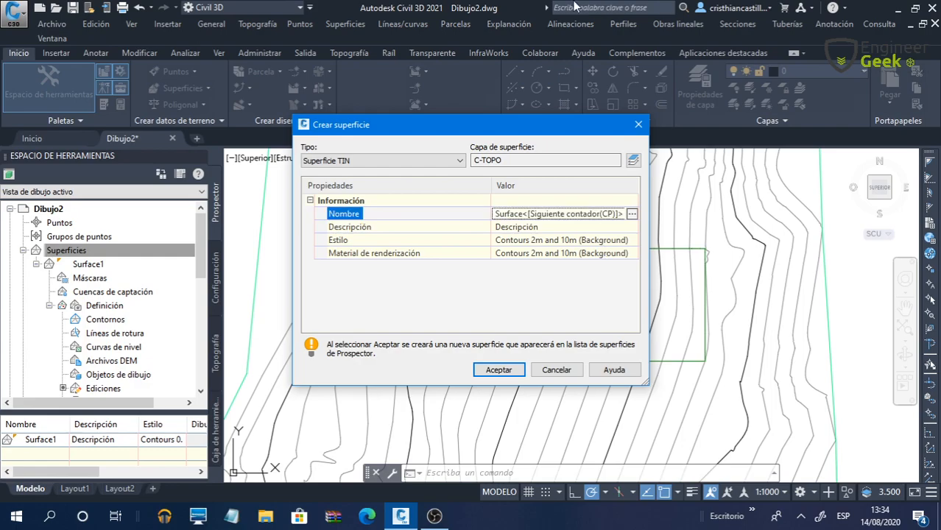
click(517, 212)
text(Excavacion Piscina)
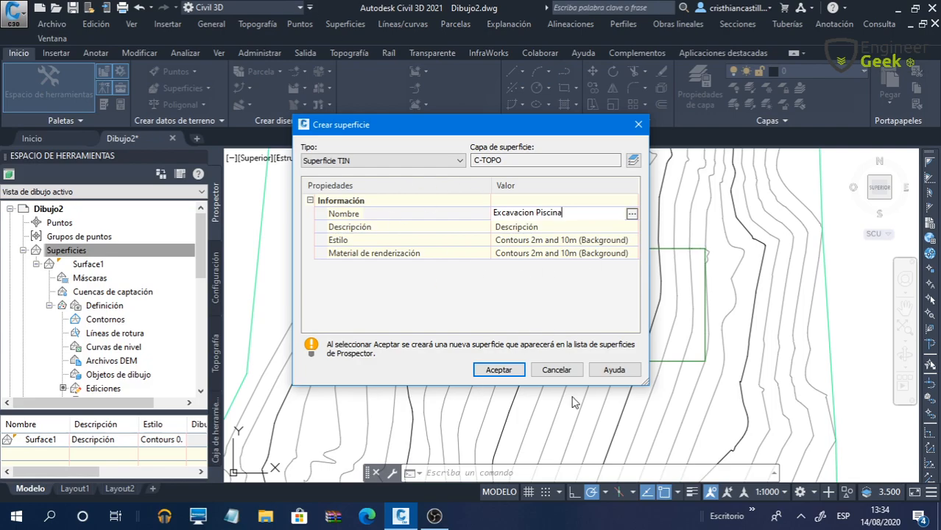
click(498, 370)
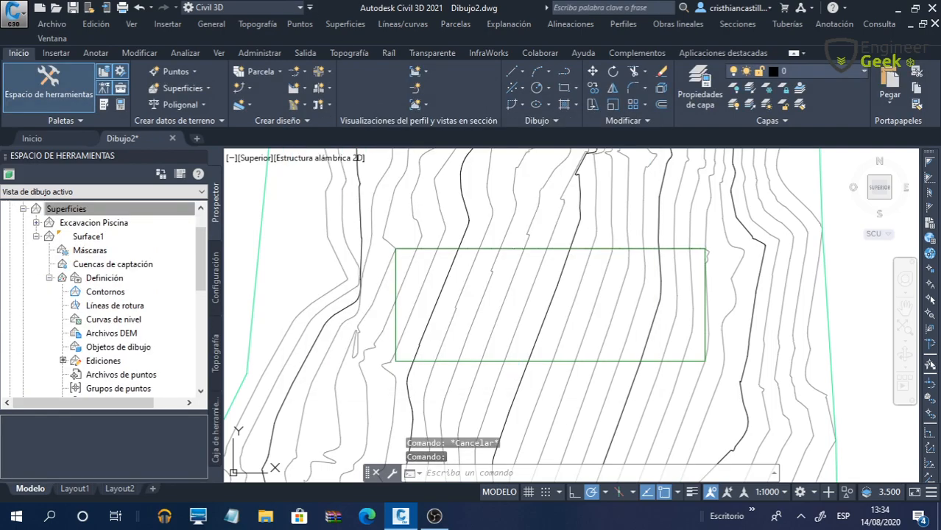
Step: Expand the definition of the Excavacion Piscina surface and start adding breaklines to it
click(38, 222)
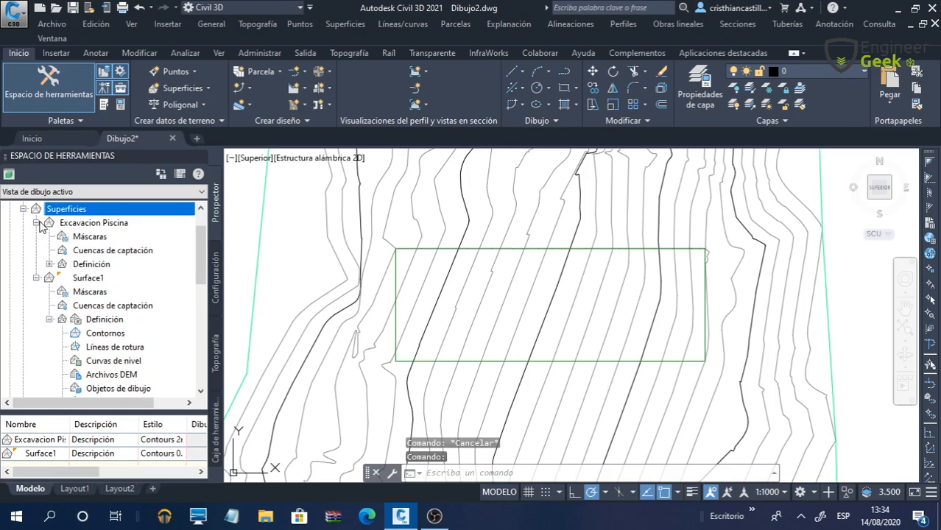
click(49, 264)
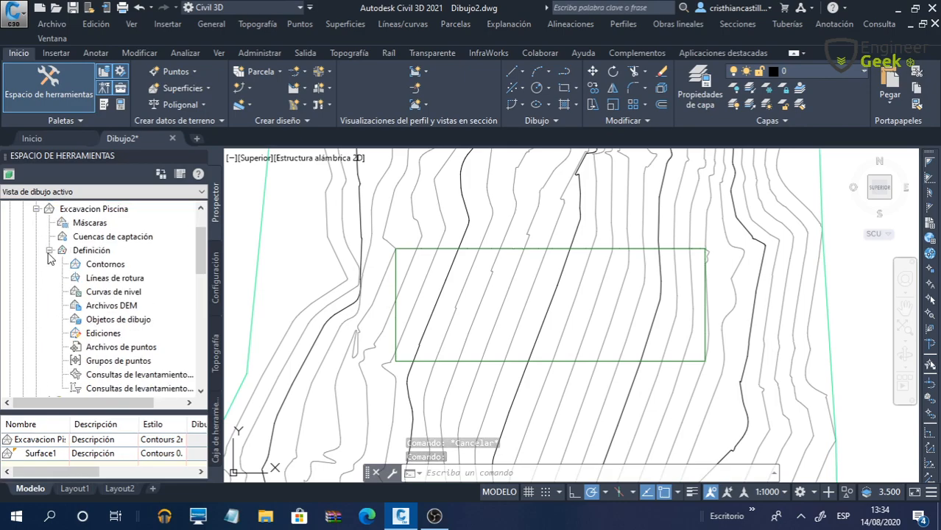
click(48, 250)
scroll(58, 251, up, 1)
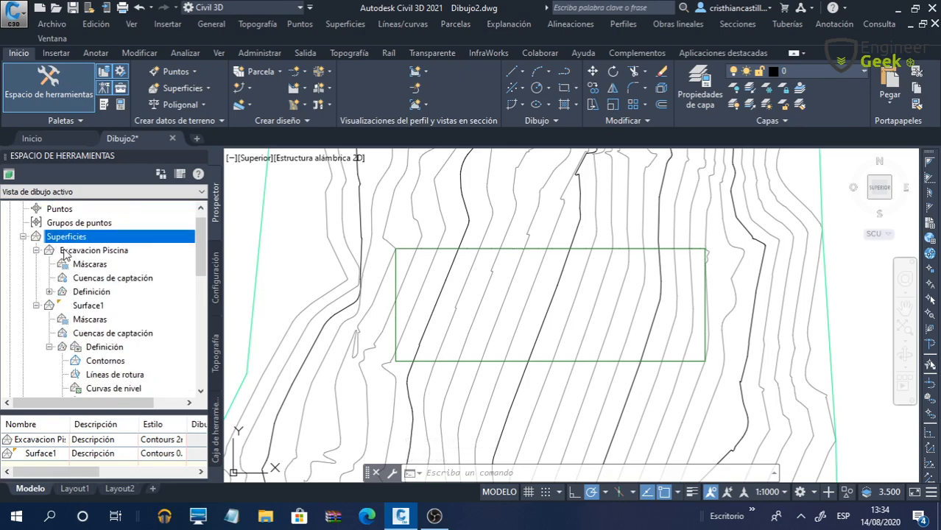
click(89, 252)
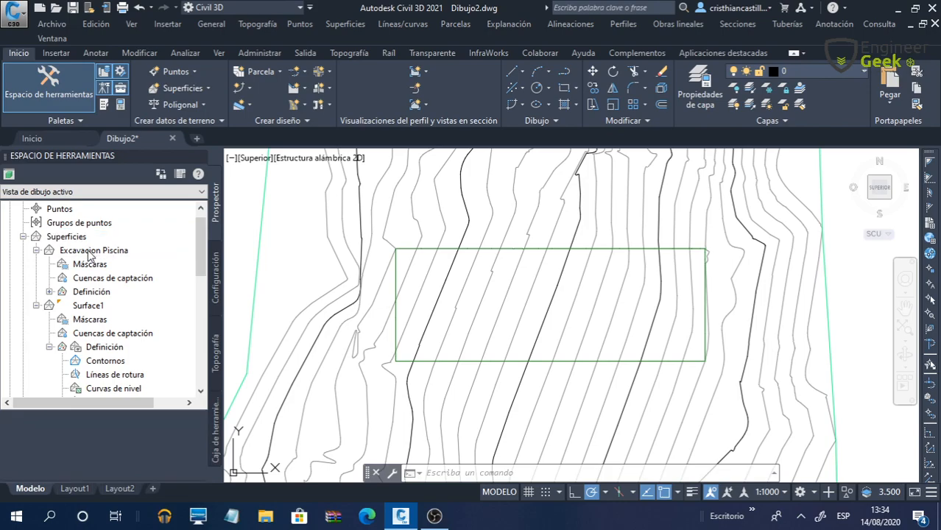
click(49, 291)
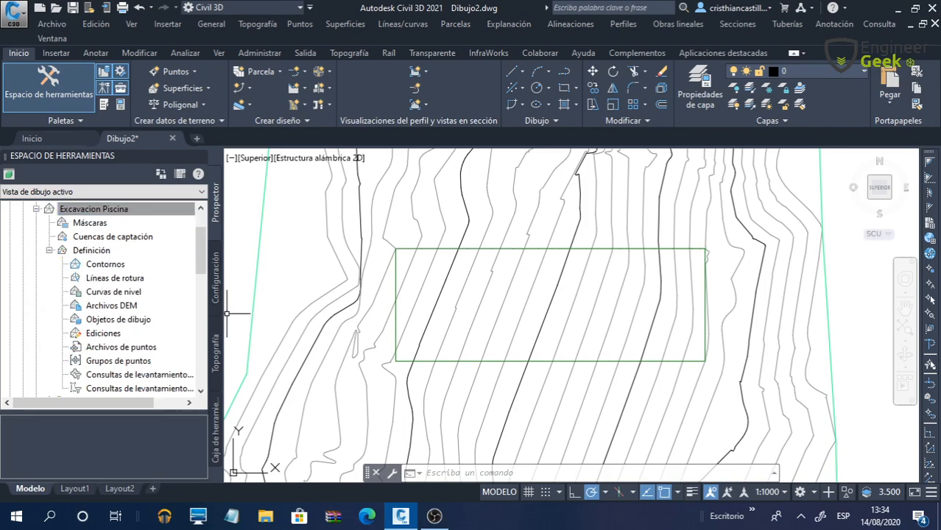
click(125, 279)
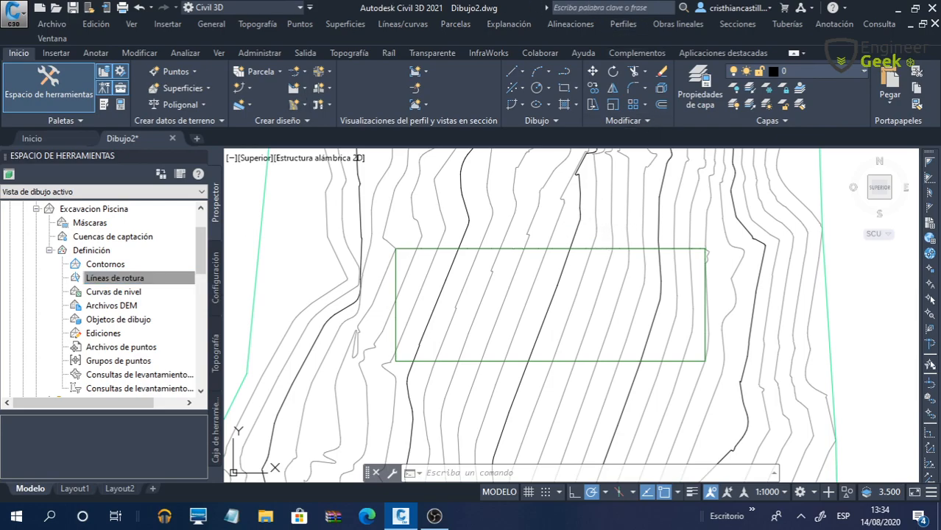
right_click(137, 280)
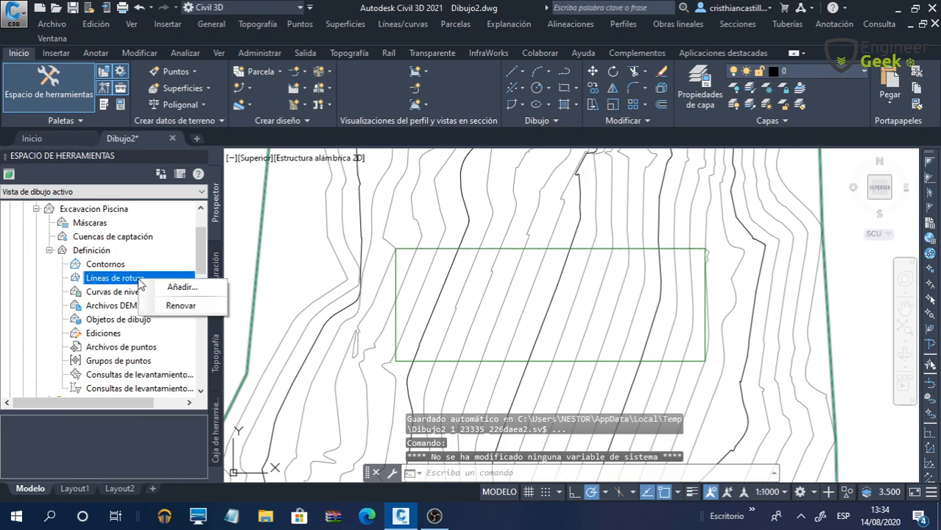
click(160, 288)
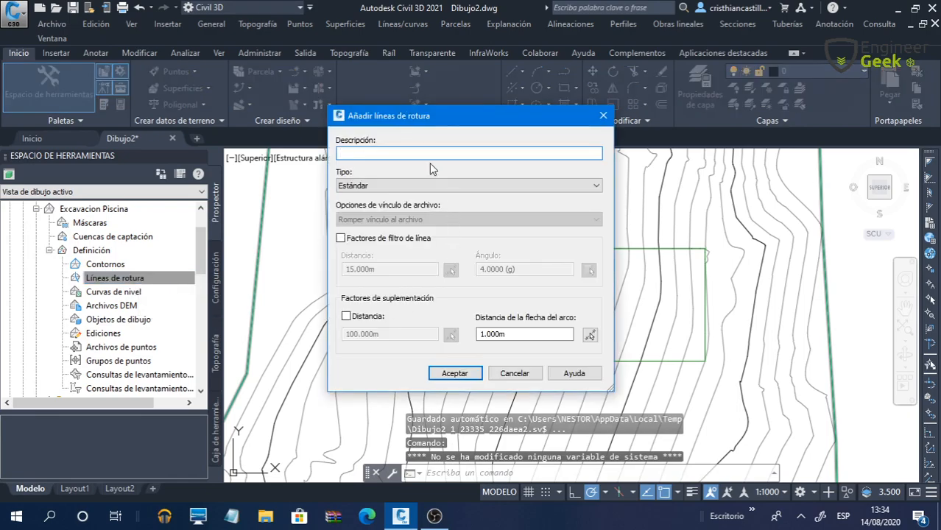
Step: Set the new breaklines' type to Muro (wall) and accept the breakline settings
click(361, 189)
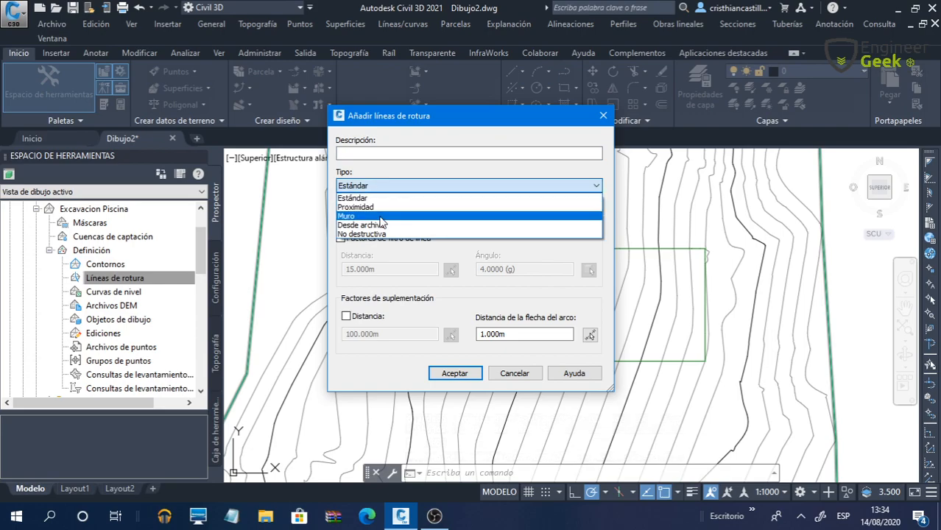
click(381, 216)
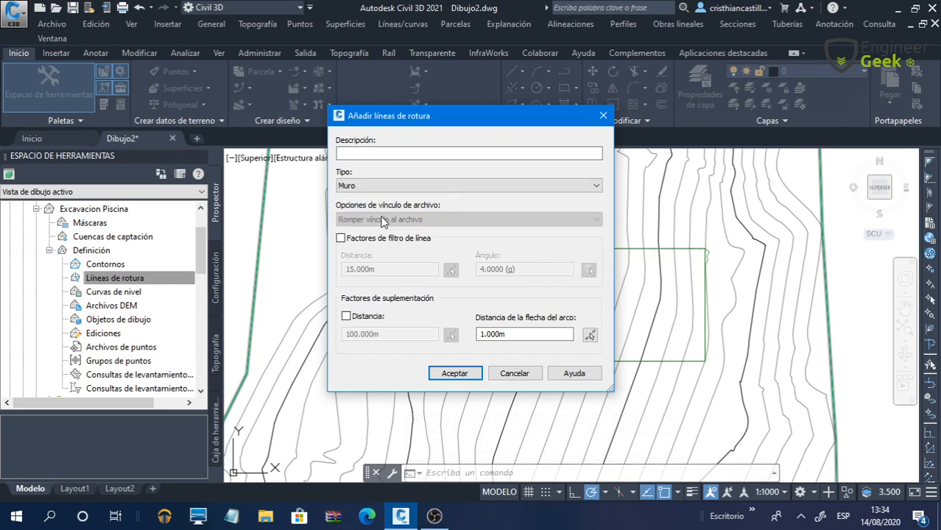
click(534, 185)
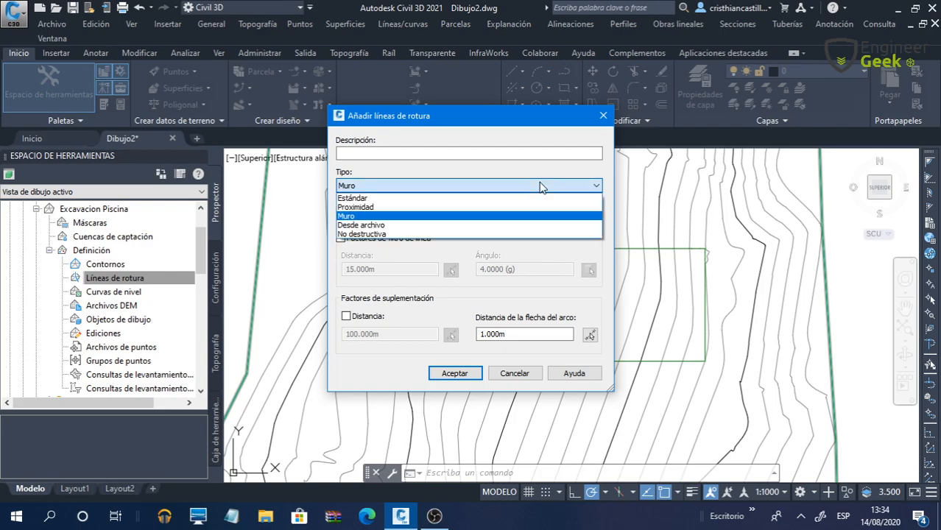
click(382, 213)
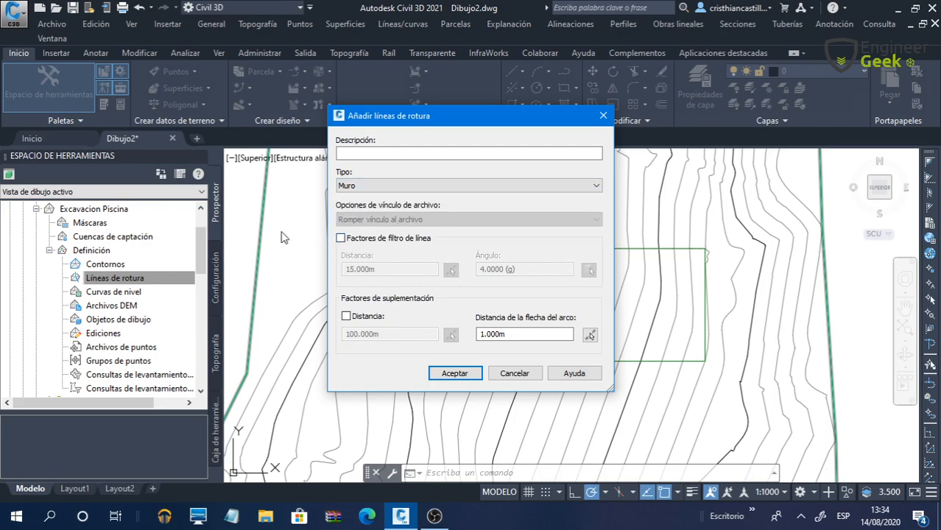
click(454, 373)
Step: Choose the rectangular feature line as the wall breakline and specify the offset side inside the rectangle
scroll(471, 370, up, 3)
scroll(475, 370, up, 3)
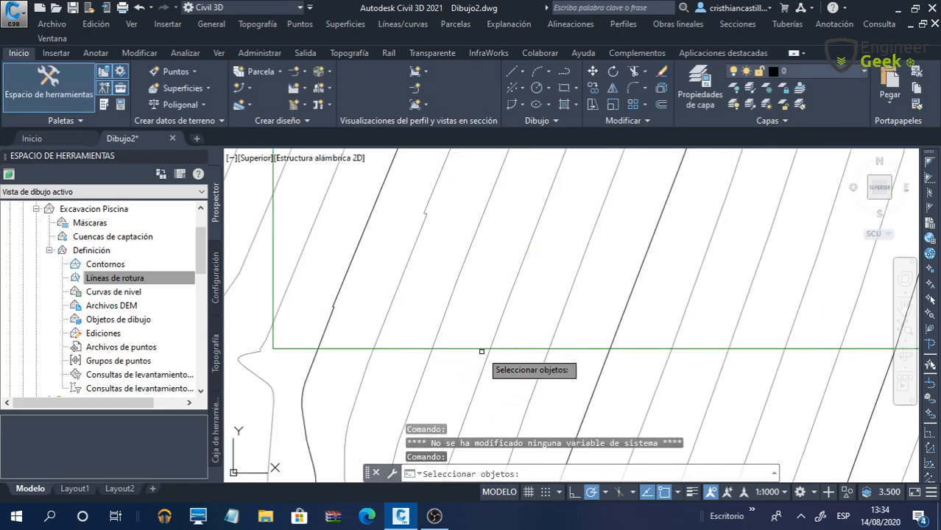
click(472, 348)
scroll(472, 348, down, 2)
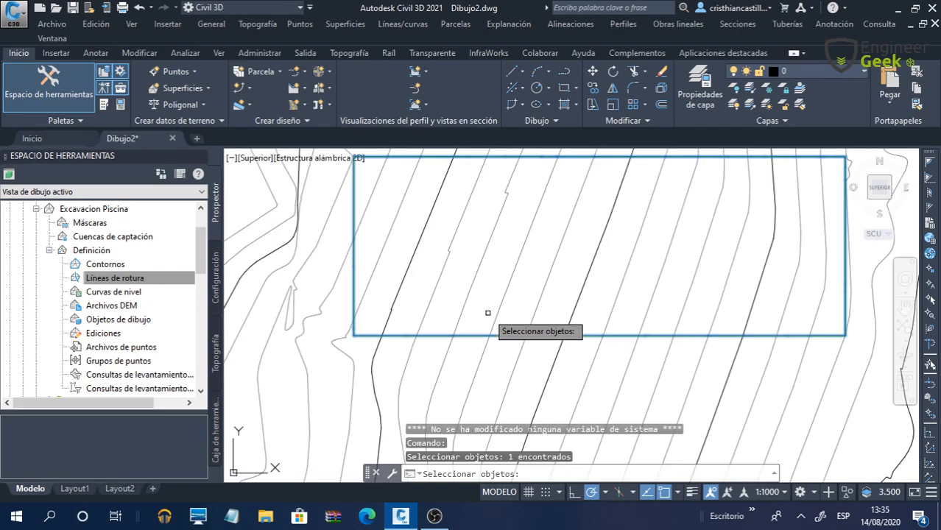
key(Return)
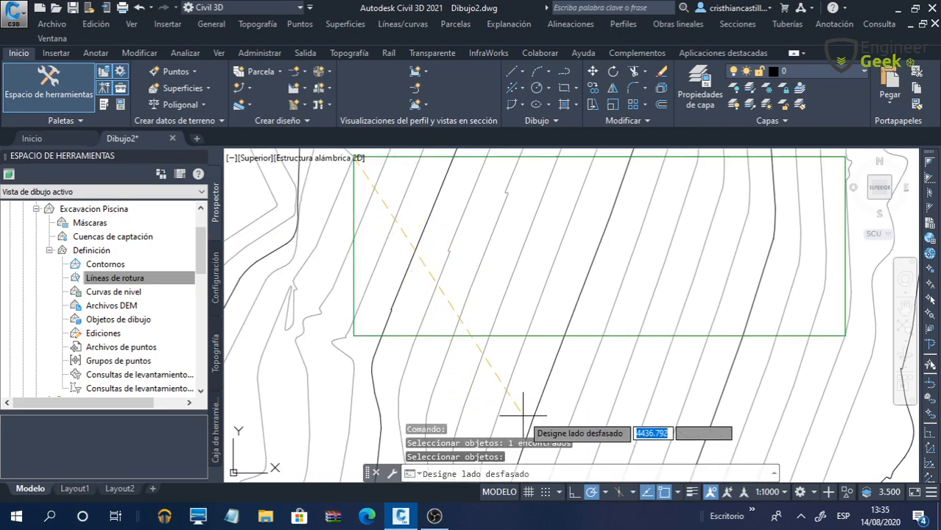
middle_drag(448, 274, 452, 323)
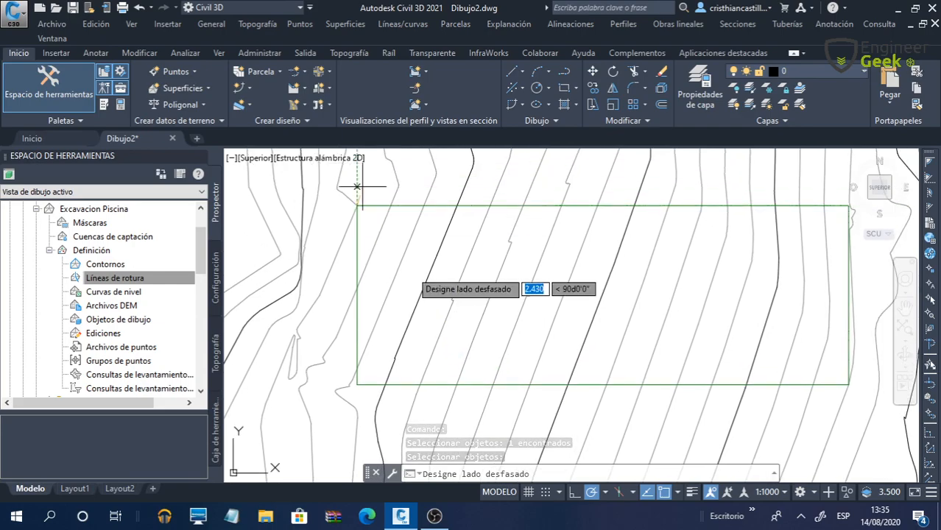
scroll(416, 252, down, 2)
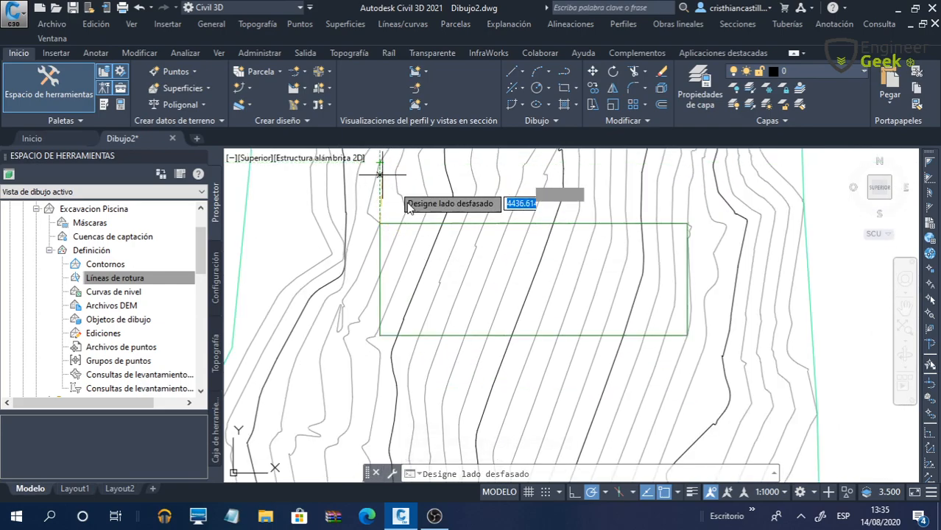
scroll(447, 268, up, 2)
key(Escape)
key(Return)
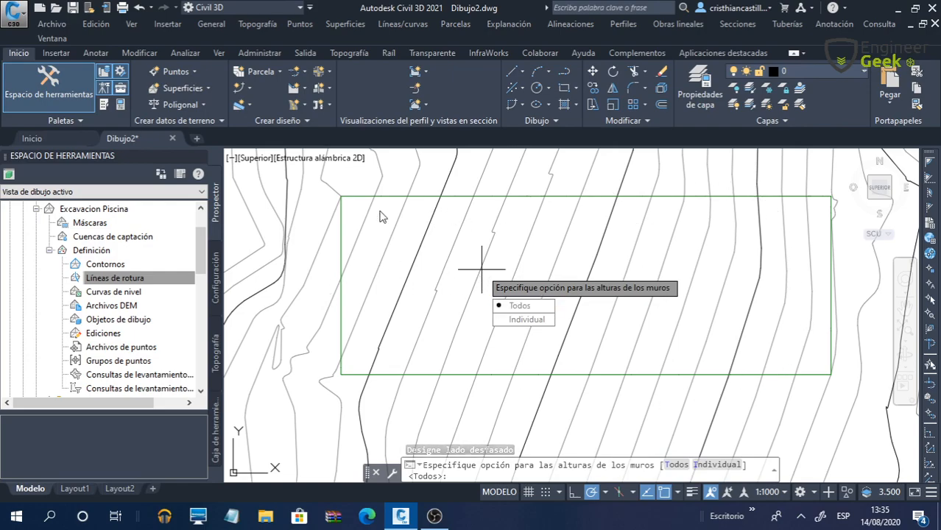
Step: Apply the wall height to all offset points (Todos) by elevation, setting it to 4433.00
click(526, 310)
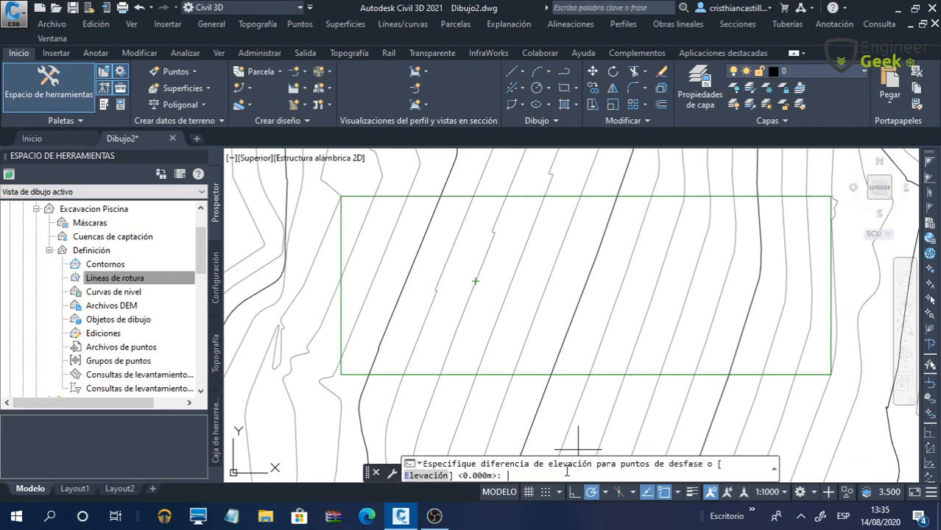
click(425, 478)
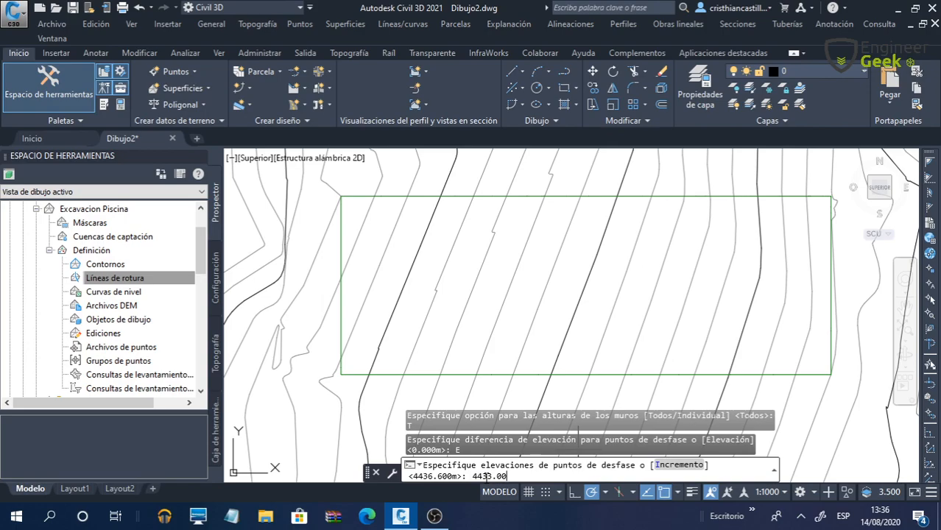
key(Return)
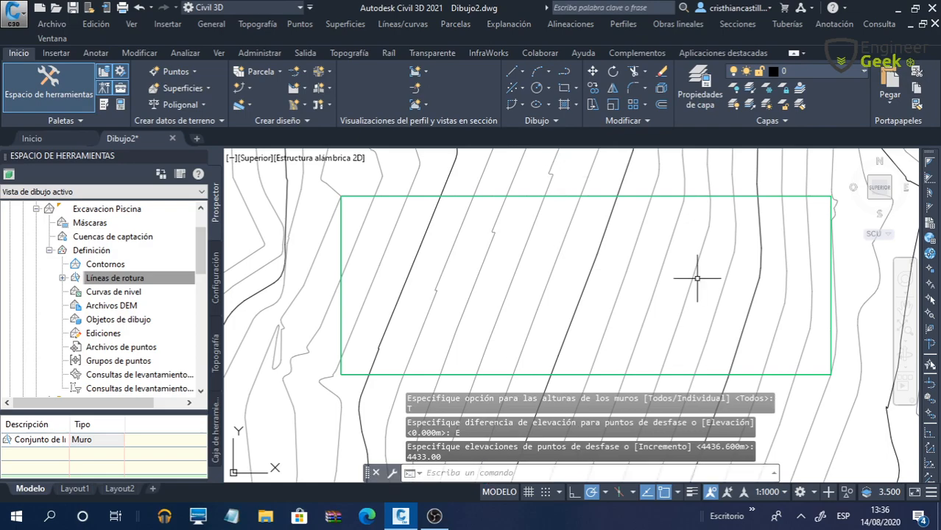
scroll(693, 237, down, 4)
mouse_move(614, 259)
middle_down()
mouse_move(564, 279)
mouse_move(538, 302)
middle_up()
scroll(611, 287, up, 4)
scroll(756, 218, up, 4)
scroll(757, 217, down, 4)
scroll(644, 222, down, 2)
key(Escape)
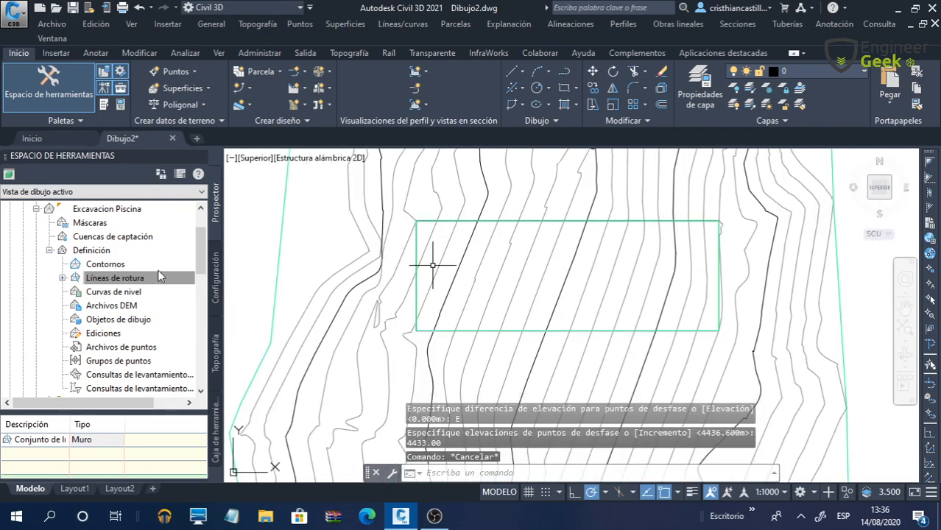
Step: Select the Excavacion Piscina surface and open it in the Object Viewer
scroll(111, 306, up, 1)
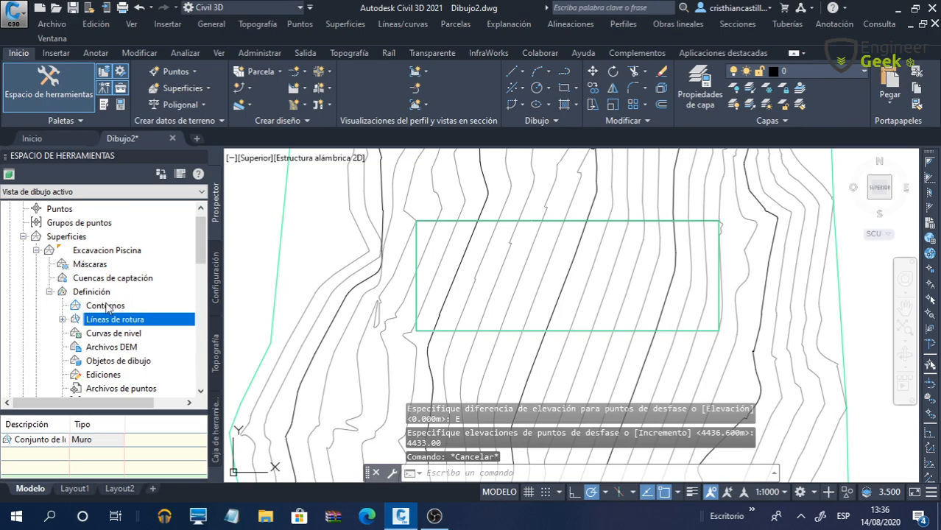
click(102, 251)
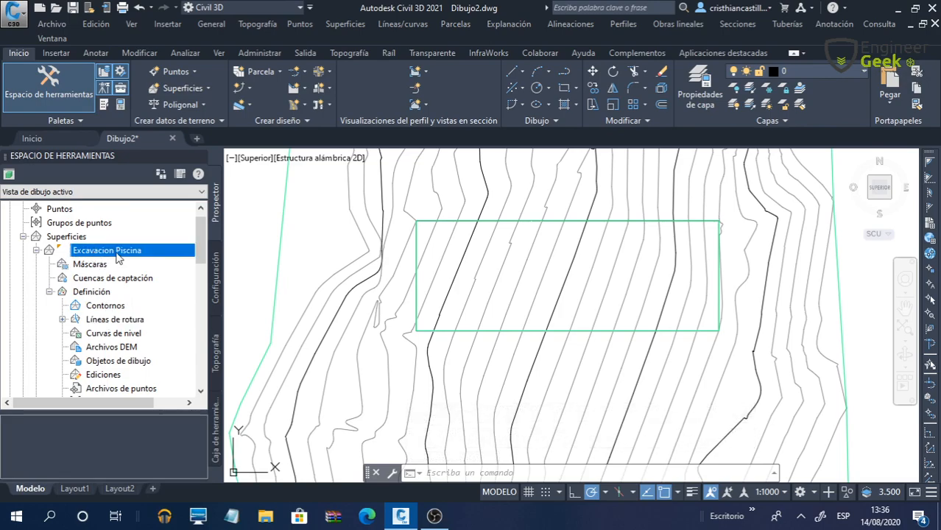
right_click(118, 252)
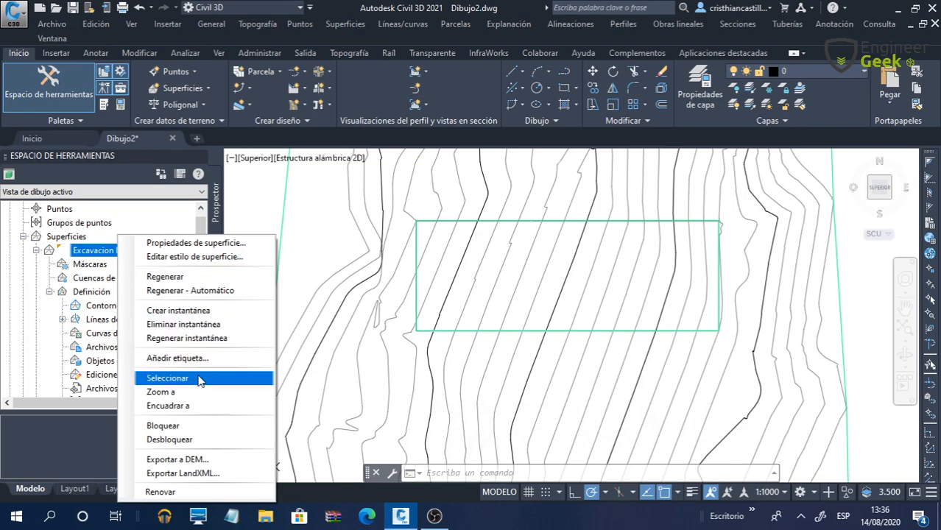
click(167, 377)
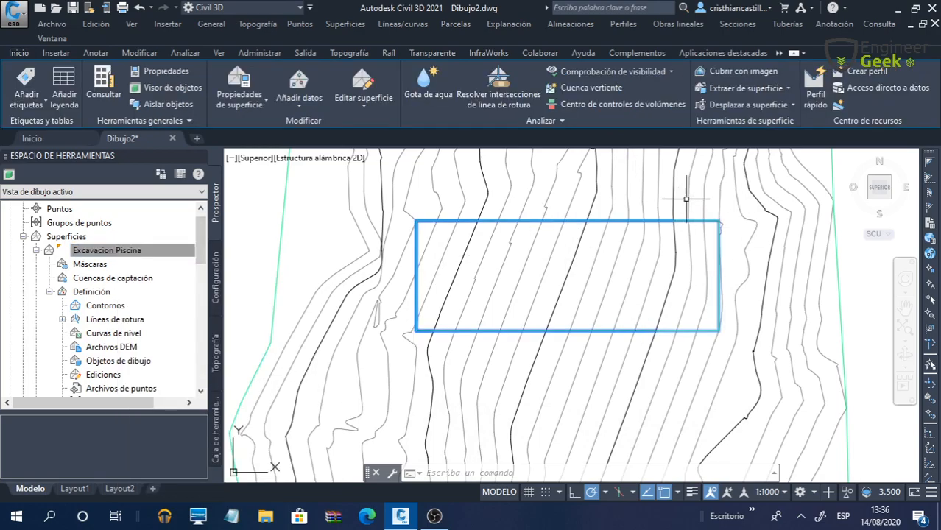
click(185, 91)
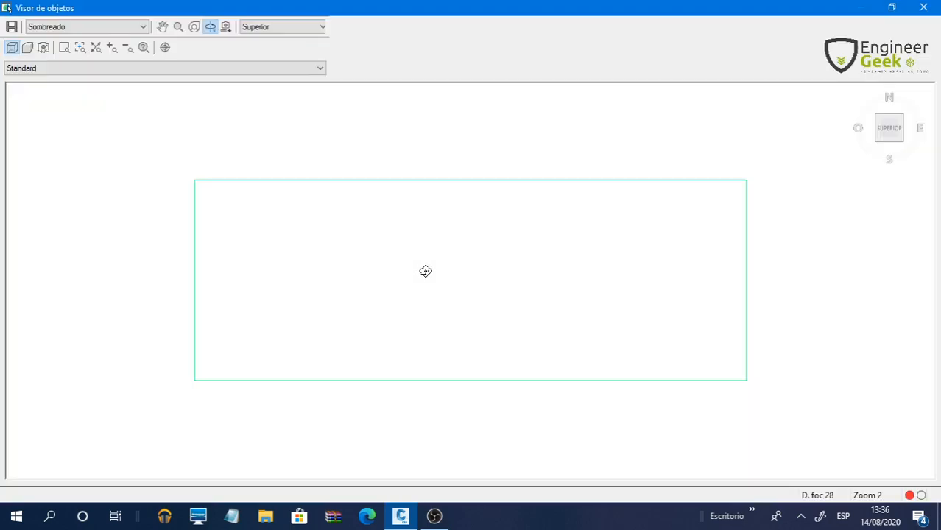
Step: Examine the excavation's floor and walls in tilted and front 3D views, and close the Object Viewer
drag(425, 271, 906, 161)
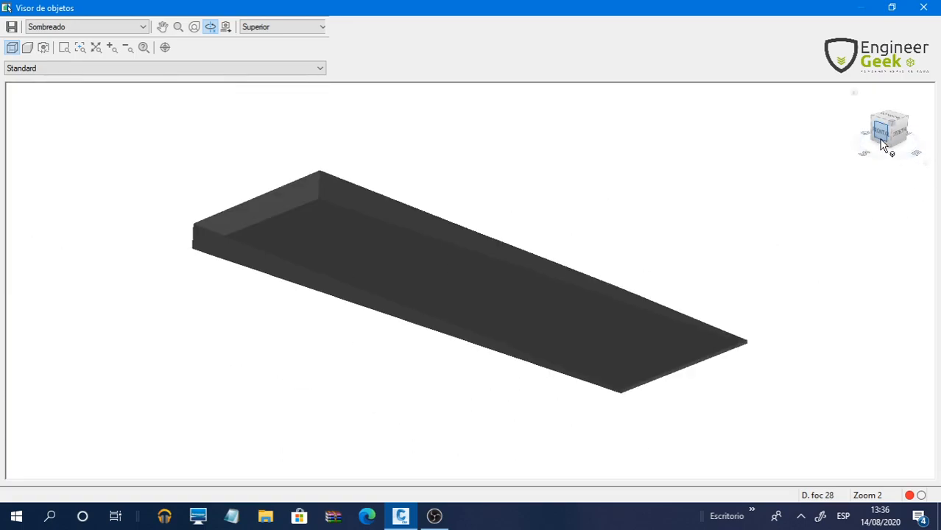
click(882, 137)
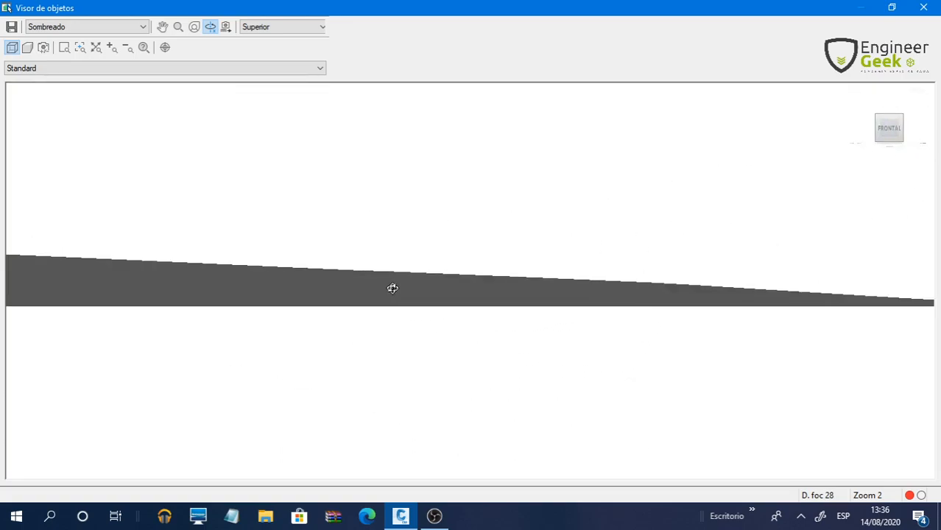
drag(468, 283, 714, 140)
right_click(655, 198)
click(529, 178)
drag(586, 172, 526, 194)
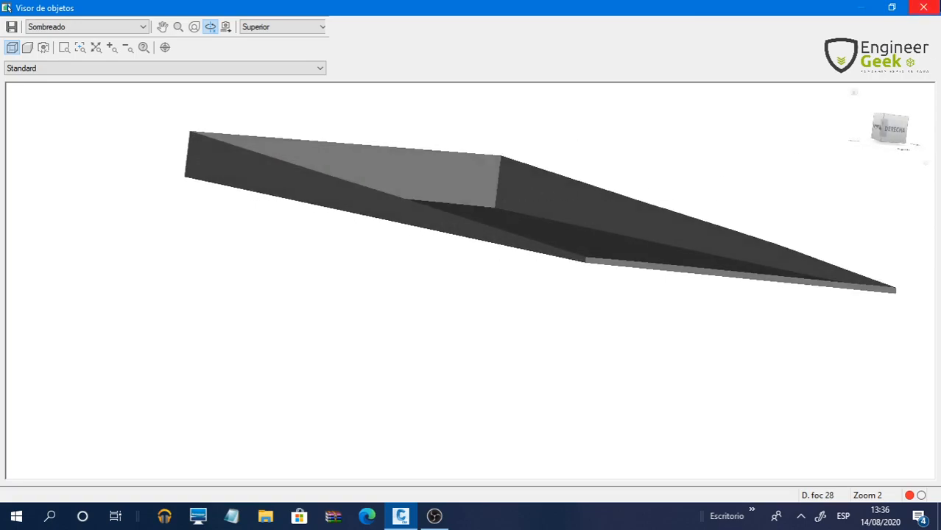
click(923, 8)
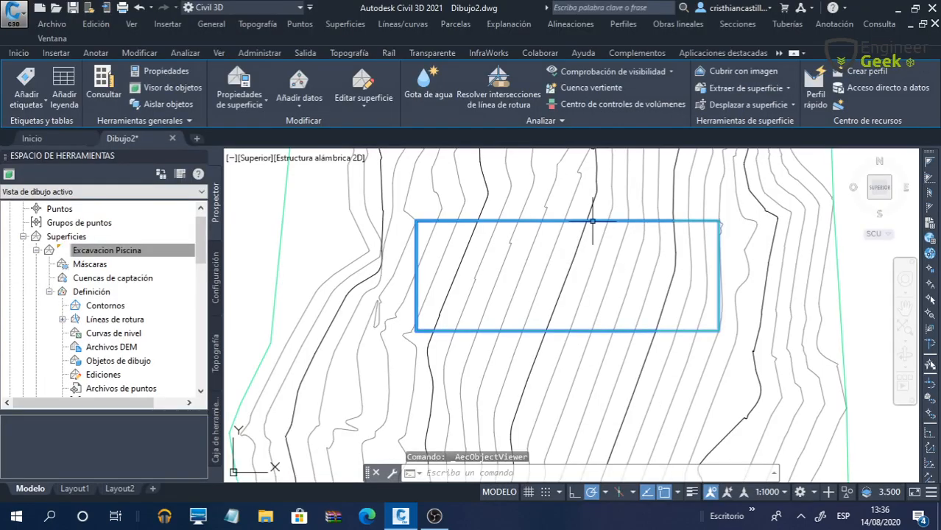
Step: Deselect the surface, select it again by its rectangular border in the drawing, and reopen it in the Object Viewer
mouse_move(663, 311)
middle_down()
mouse_move(645, 368)
mouse_move(628, 385)
mouse_move(618, 381)
middle_up()
scroll(562, 264, down, 4)
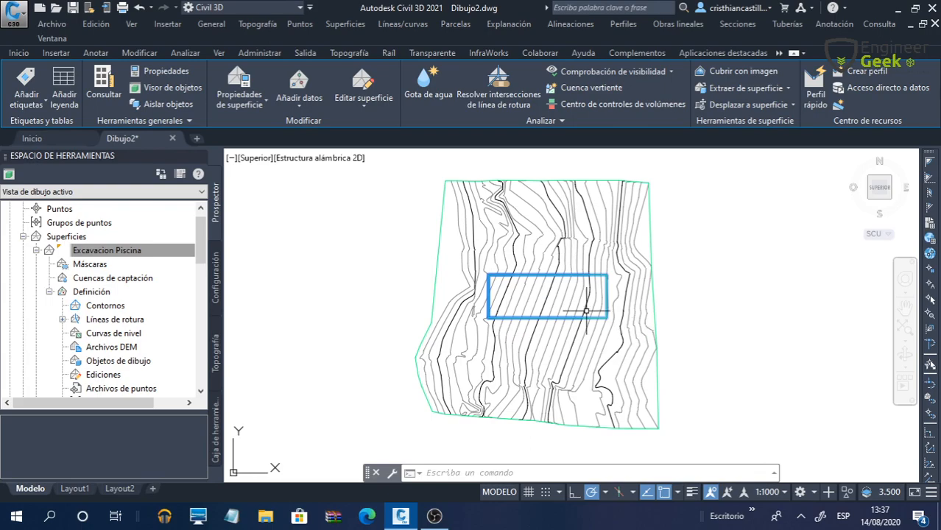
key(Escape)
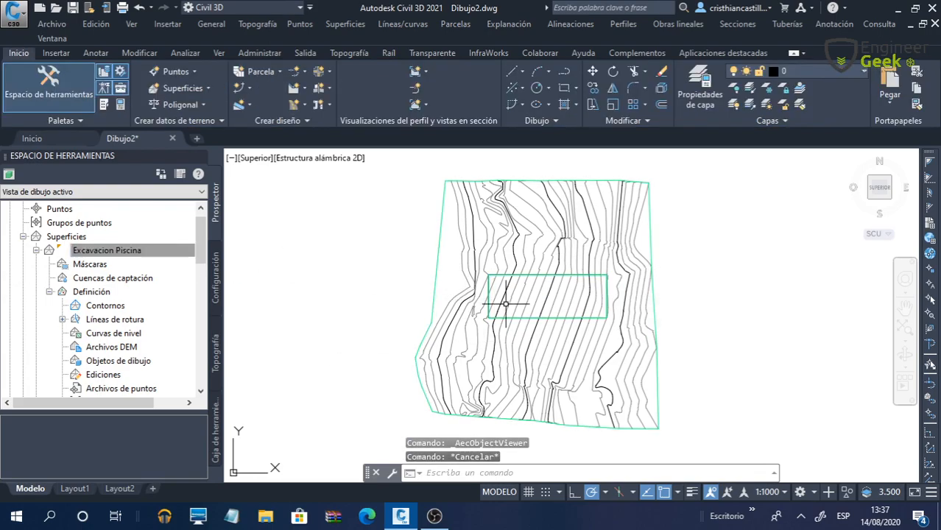
scroll(505, 301, up, 4)
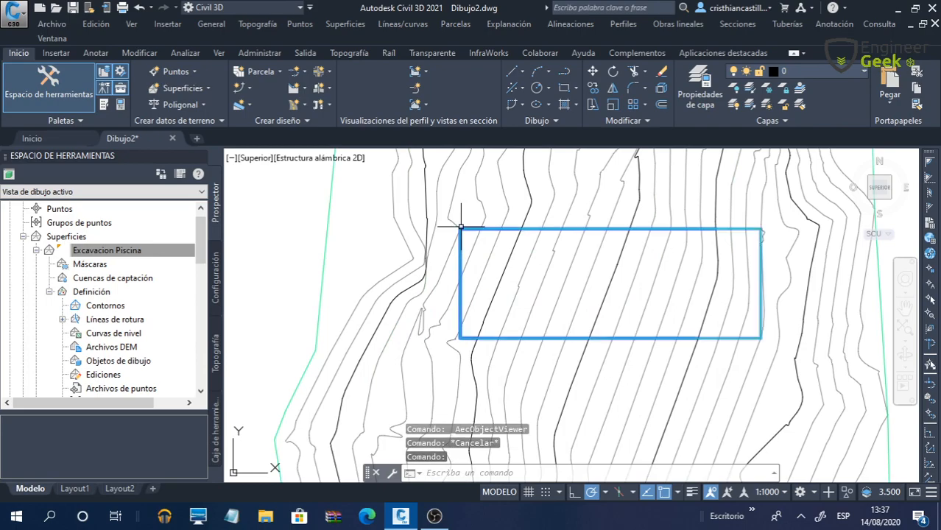
click(461, 227)
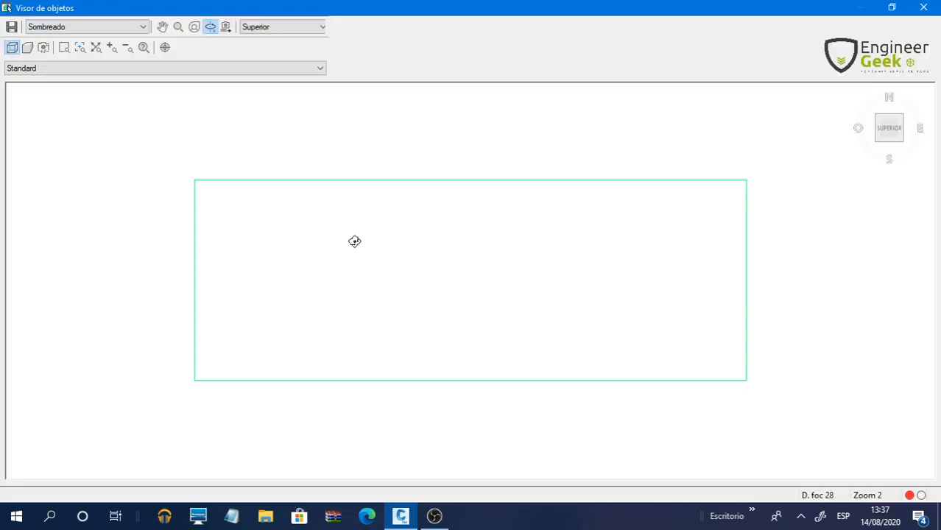
Step: Orbit the Excavacion Piscina surface to examine its floor and walls, close the Object Viewer, and deselect the surface
mouse_move(382, 301)
mouse_down()
mouse_move(322, 287)
mouse_move(473, 191)
mouse_up()
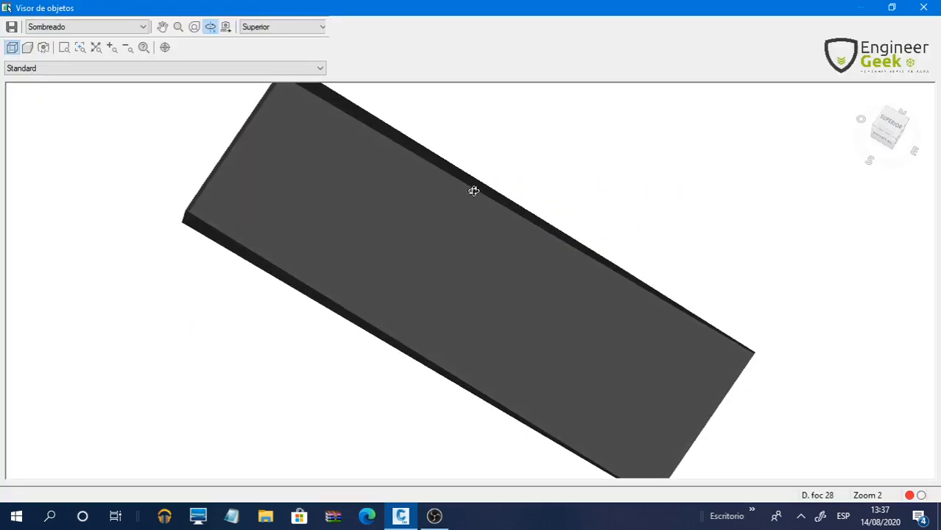
click(925, 6)
scroll(458, 177, down, 2)
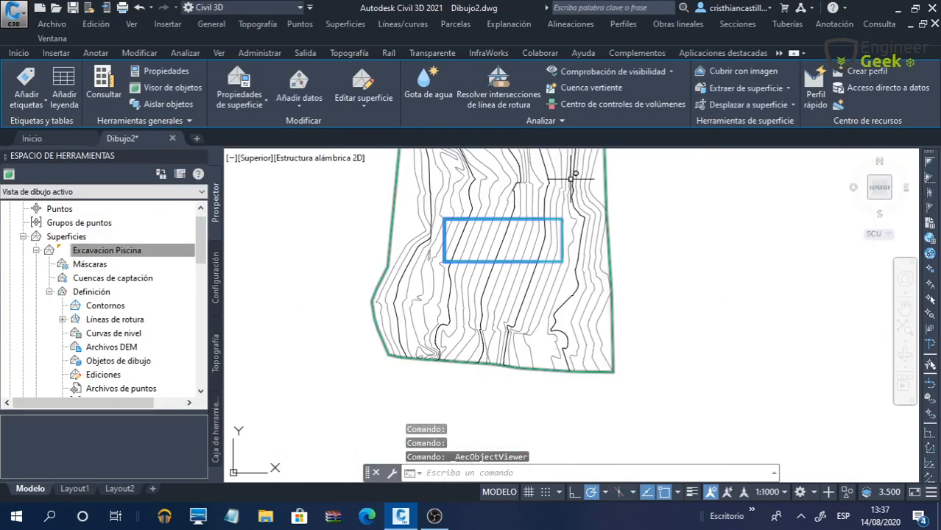
key(Escape)
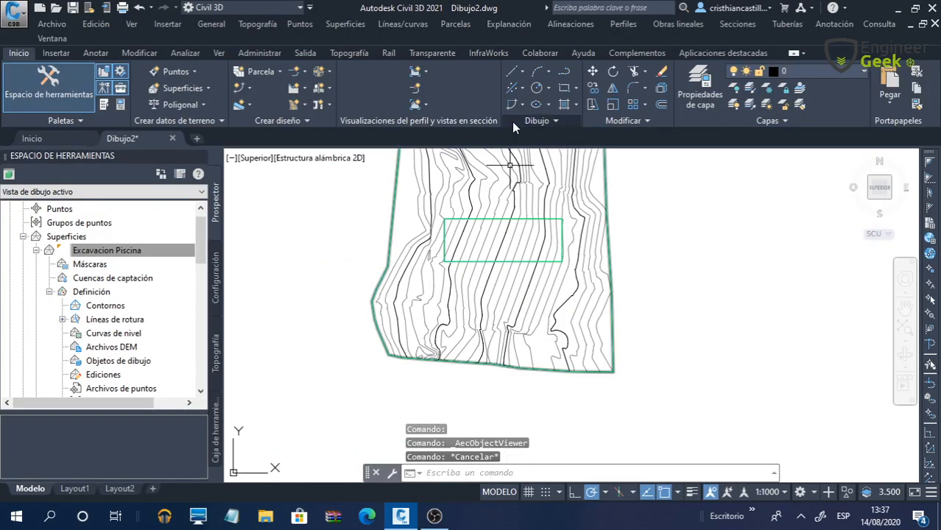
scroll(475, 237, up, 2)
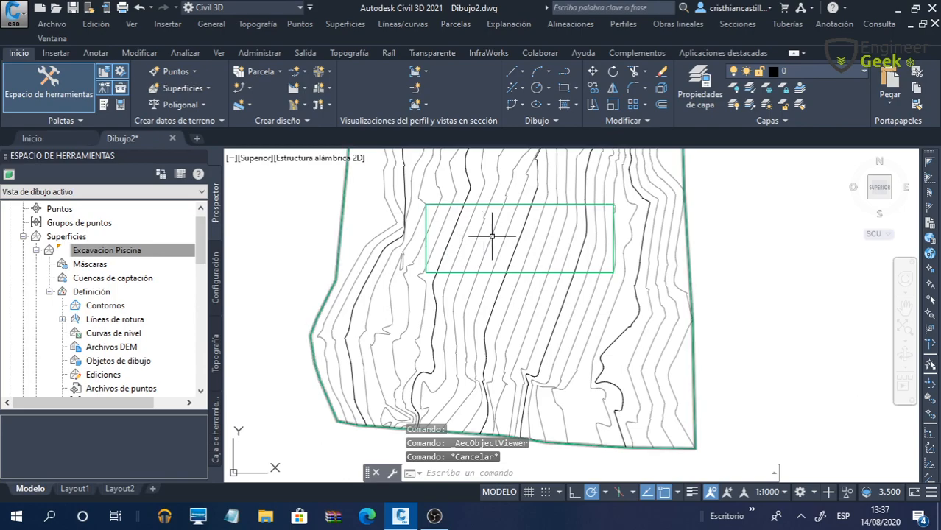
mouse_move(492, 236)
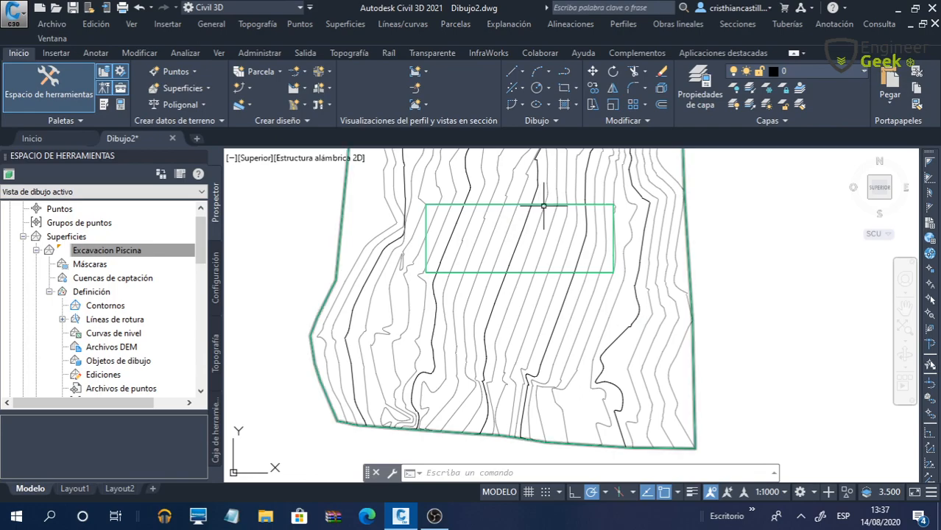
Step: Rename the Surface1 terrain surface as Terreno Natural in its surface properties
scroll(85, 336, down, 3)
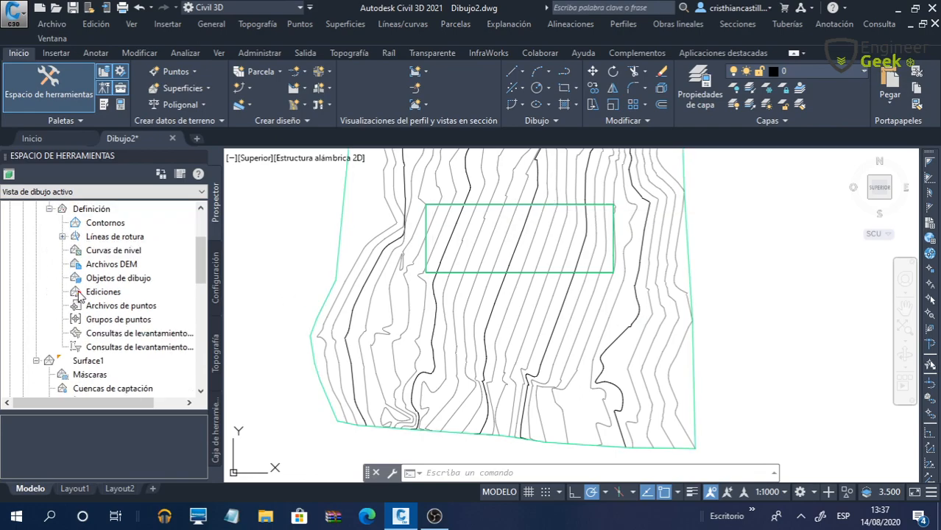
scroll(84, 336, up, 2)
scroll(81, 335, down, 2)
right_click(81, 322)
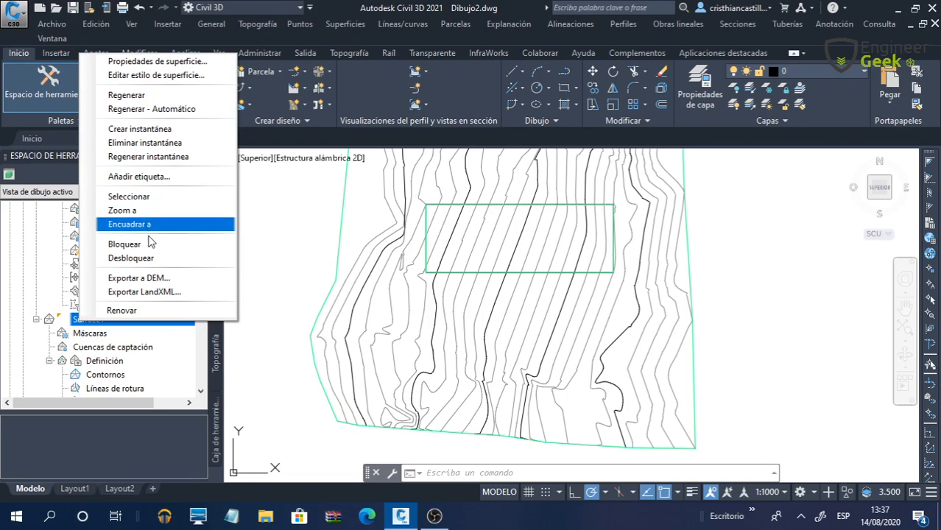
click(177, 62)
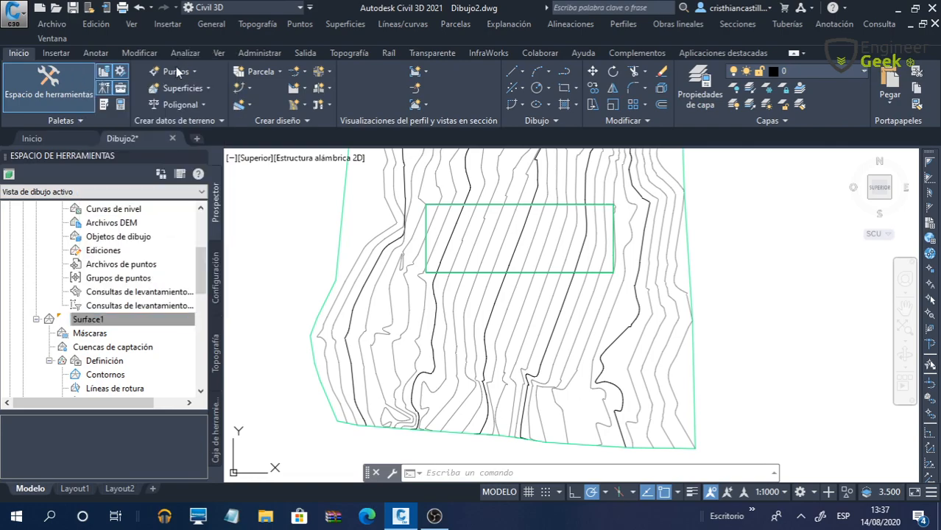
click(428, 120)
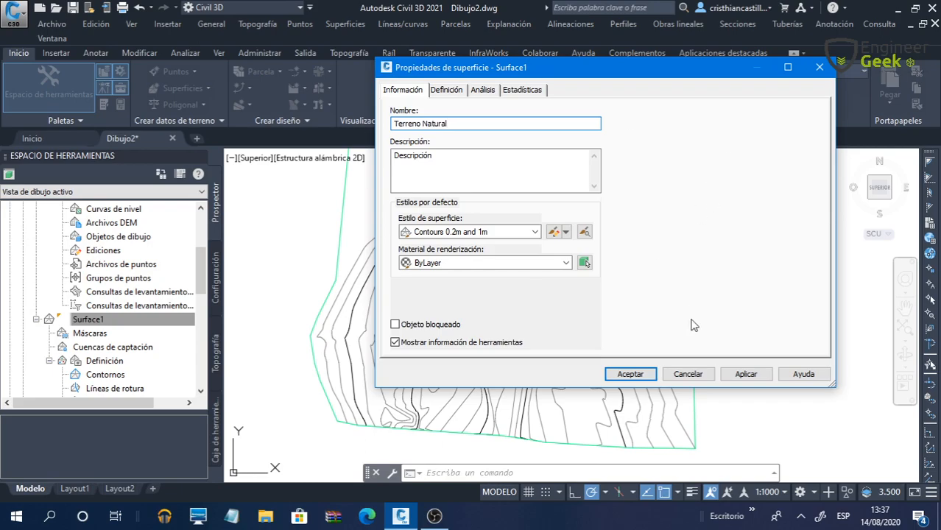
click(740, 377)
click(631, 374)
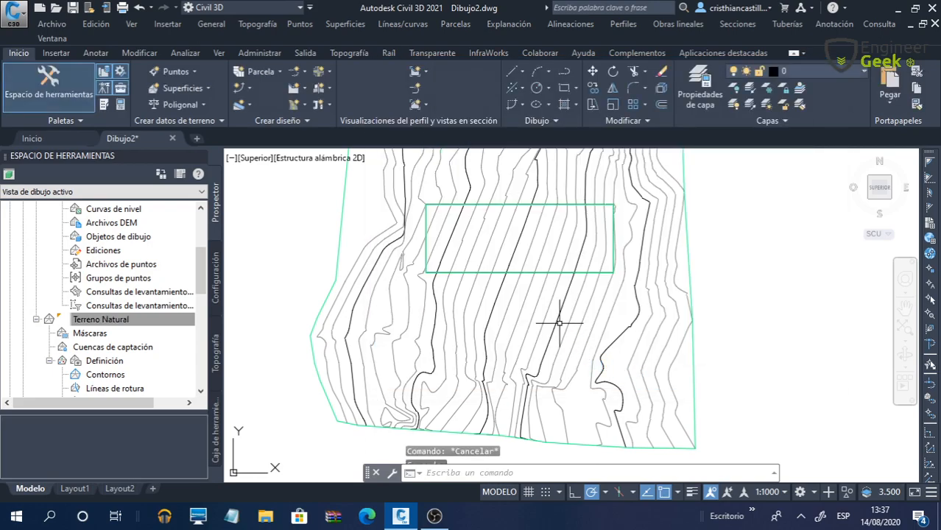
scroll(465, 249, down, 4)
scroll(504, 283, up, 6)
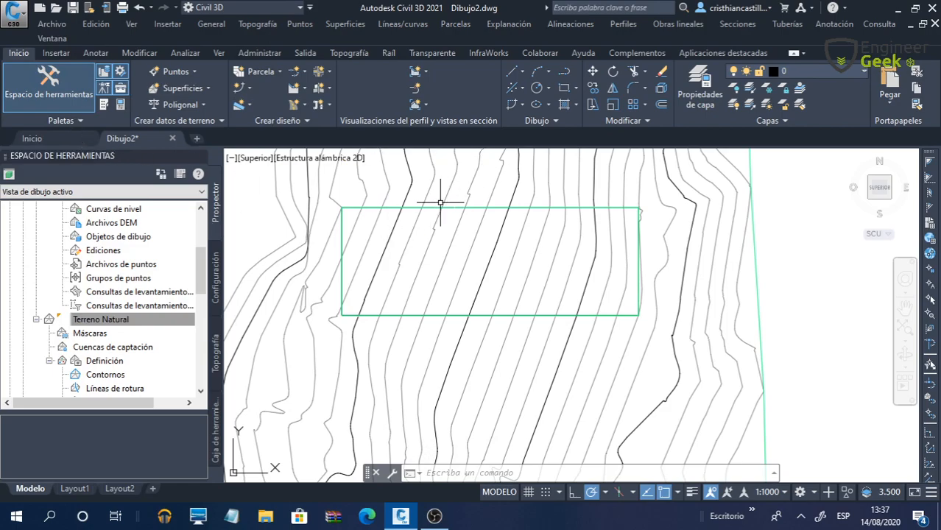
scroll(482, 271, down, 4)
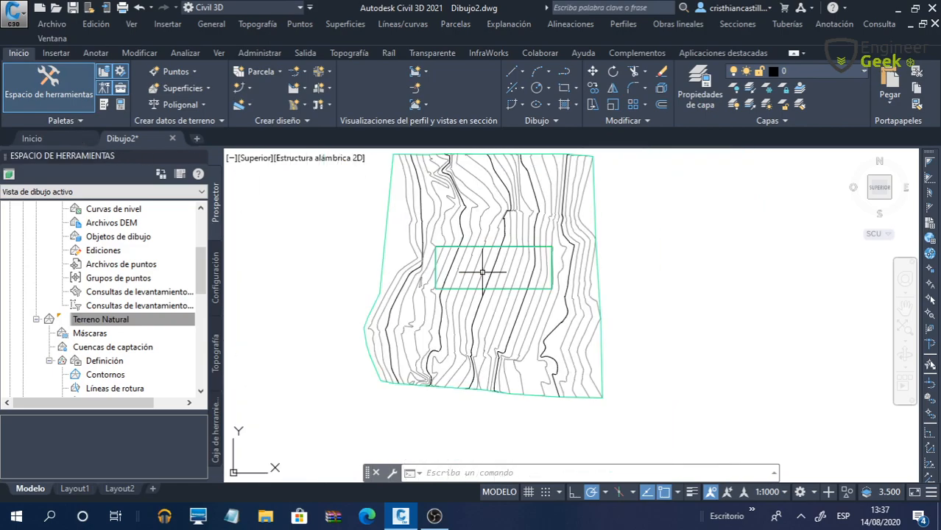
scroll(480, 254, up, 2)
scroll(441, 265, up, 2)
scroll(454, 251, down, 2)
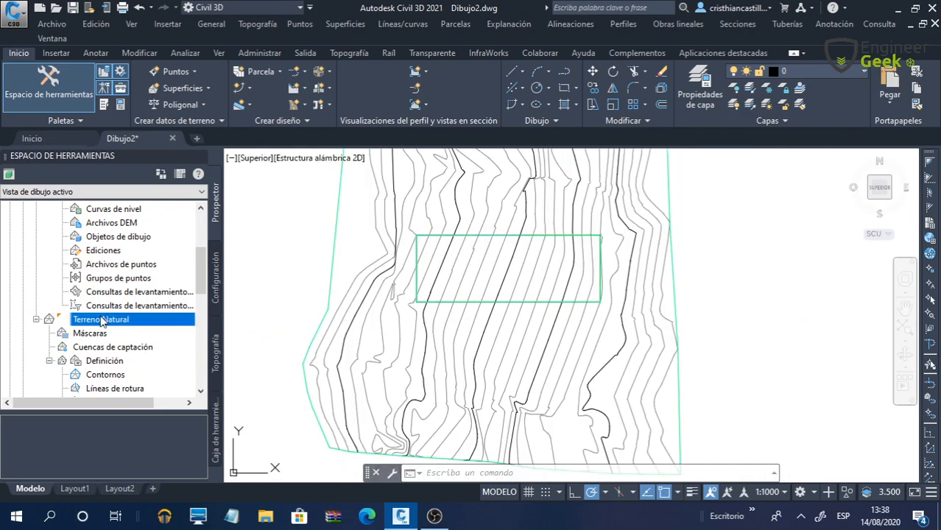
Step: Collapse the existing surfaces' tree entries and start a new TIN surface with the style Contours 0.2m and 1m
scroll(102, 319, up, 3)
click(36, 251)
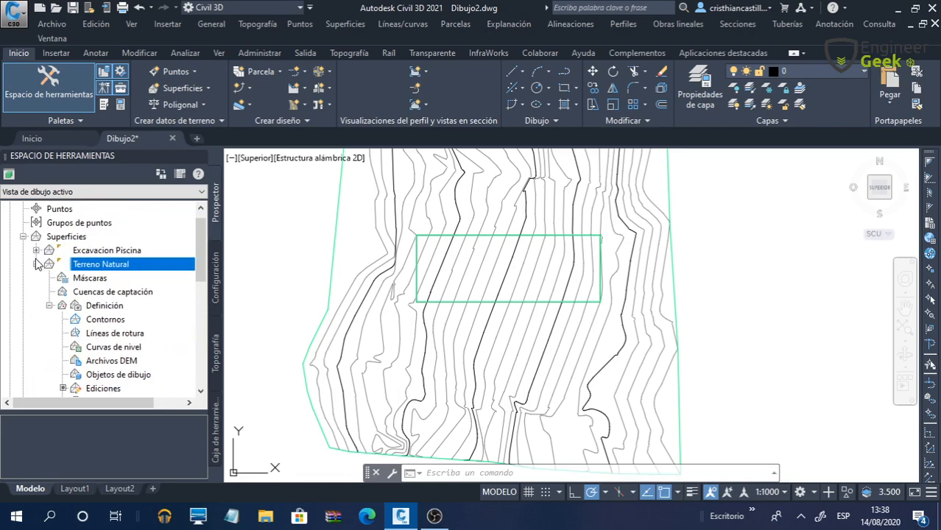
click(67, 237)
right_click(68, 237)
click(110, 244)
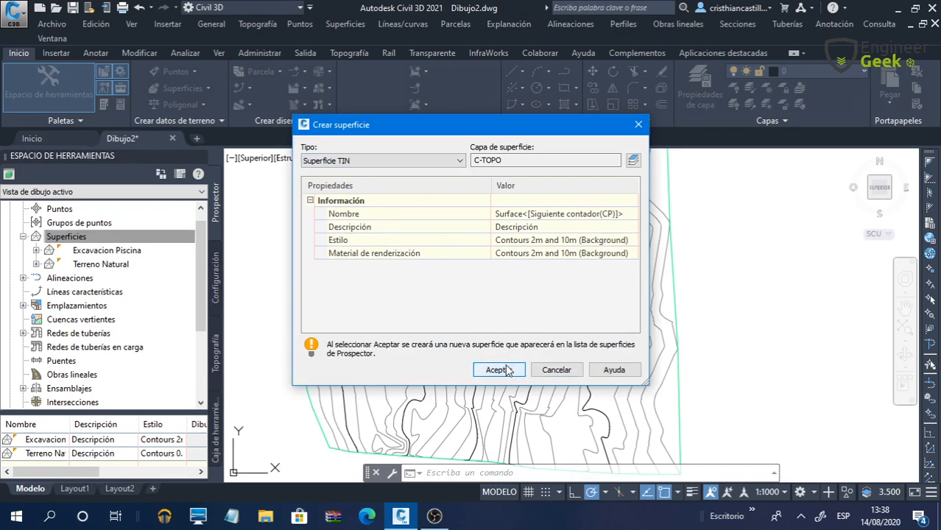
click(627, 243)
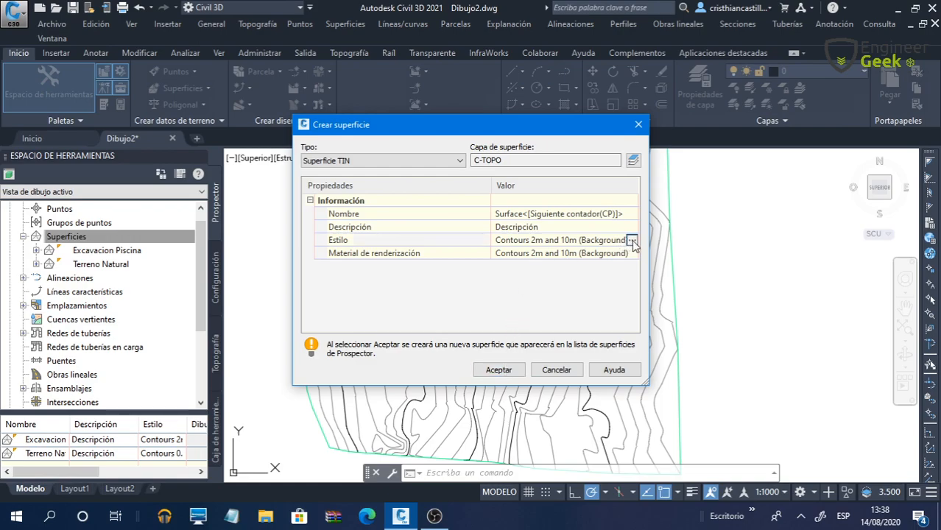
click(634, 246)
click(519, 102)
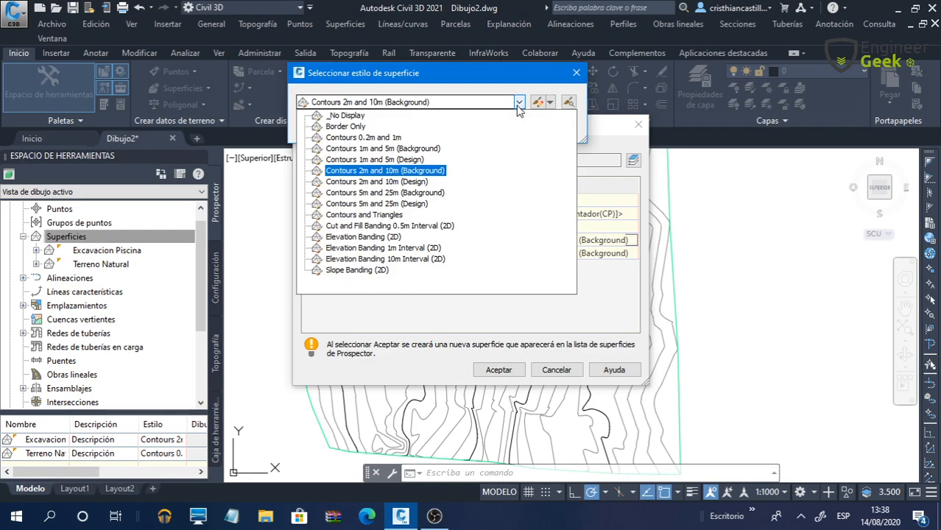
click(393, 137)
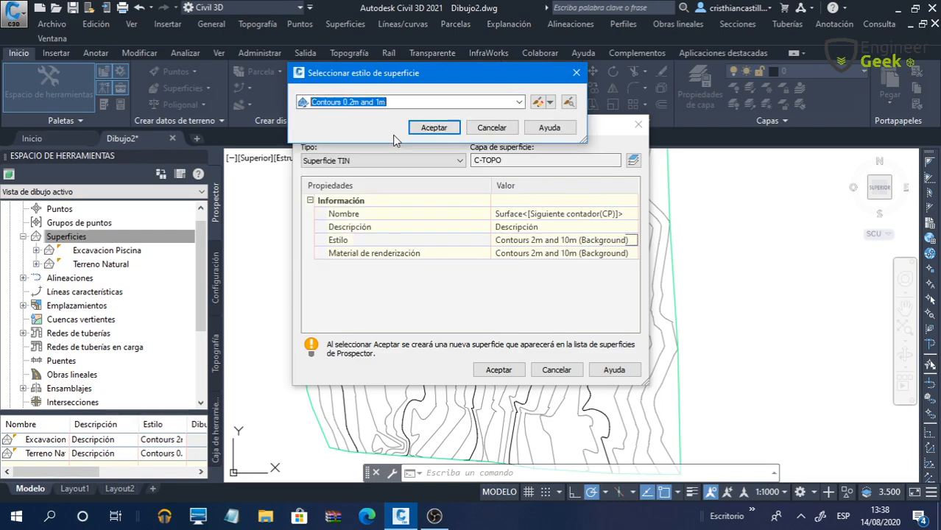
click(425, 130)
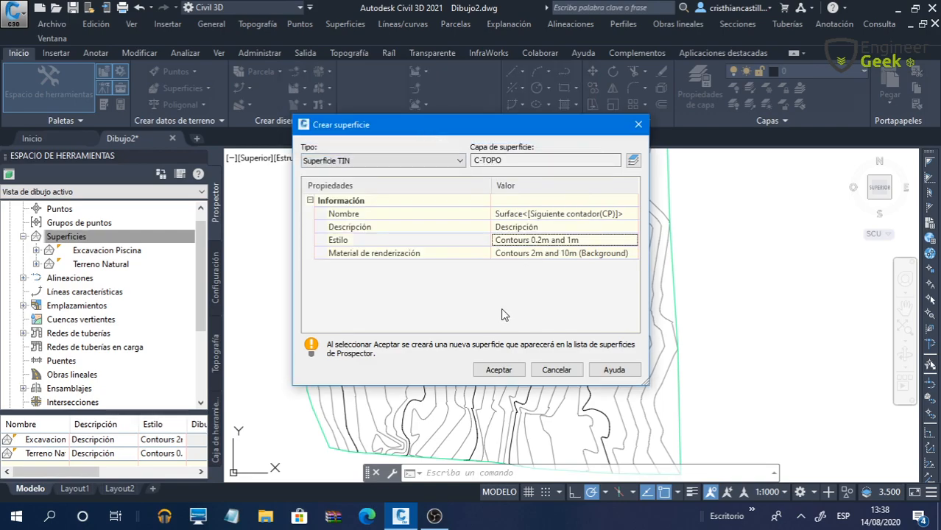
click(631, 252)
click(632, 253)
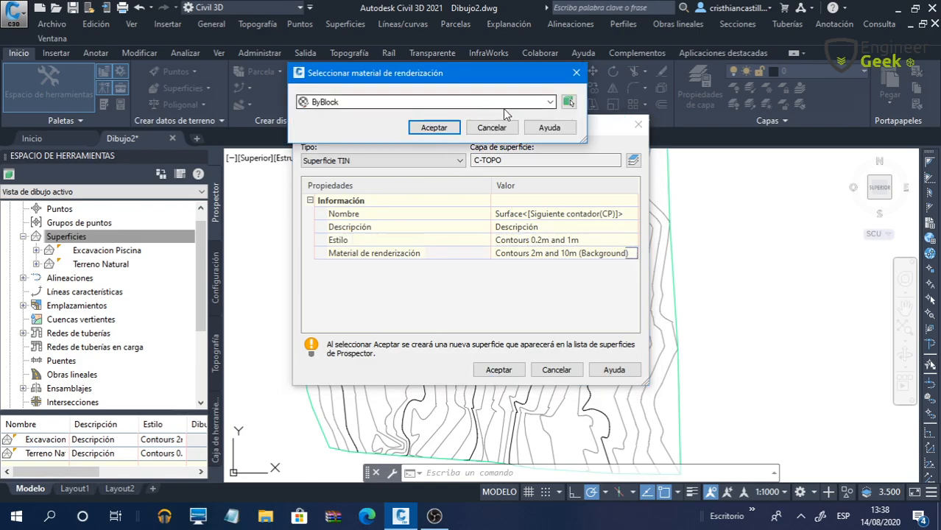
click(550, 102)
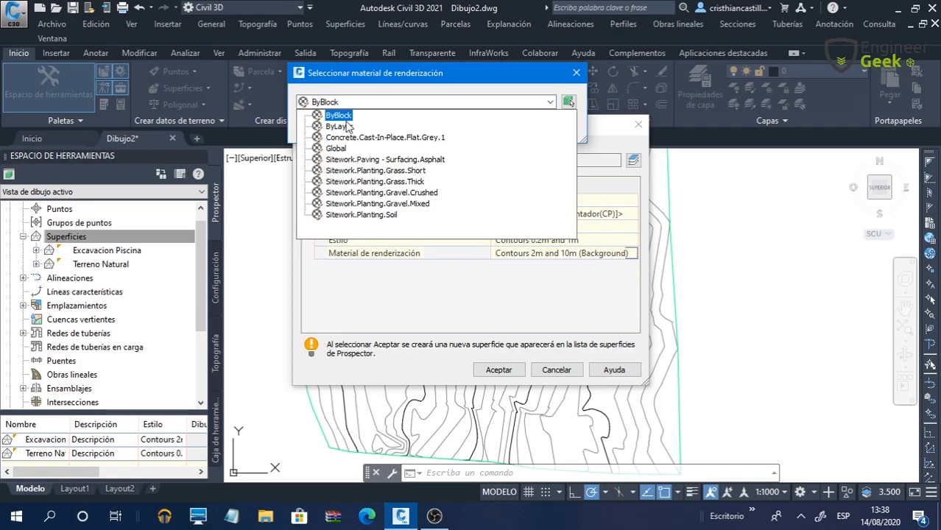
click(350, 120)
click(576, 74)
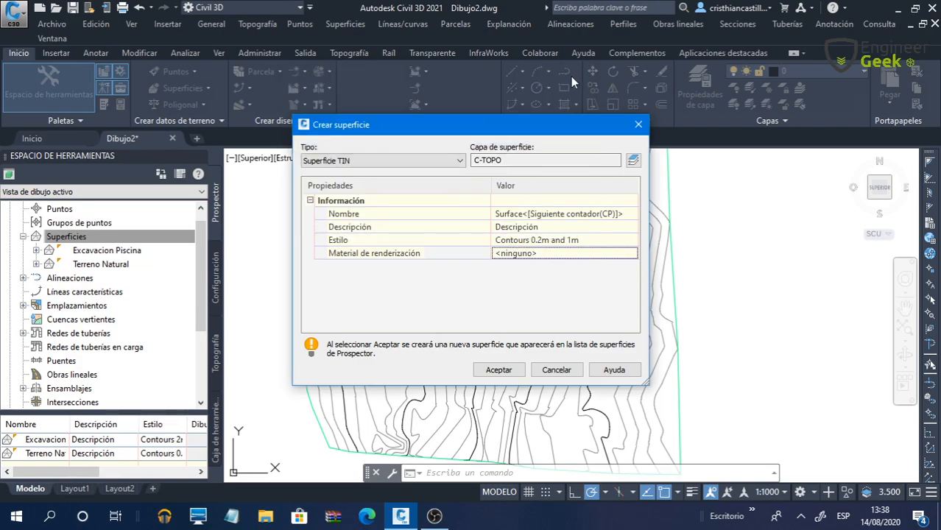
Step: Set the new surface's render material to ByLayer and create the surface
click(630, 253)
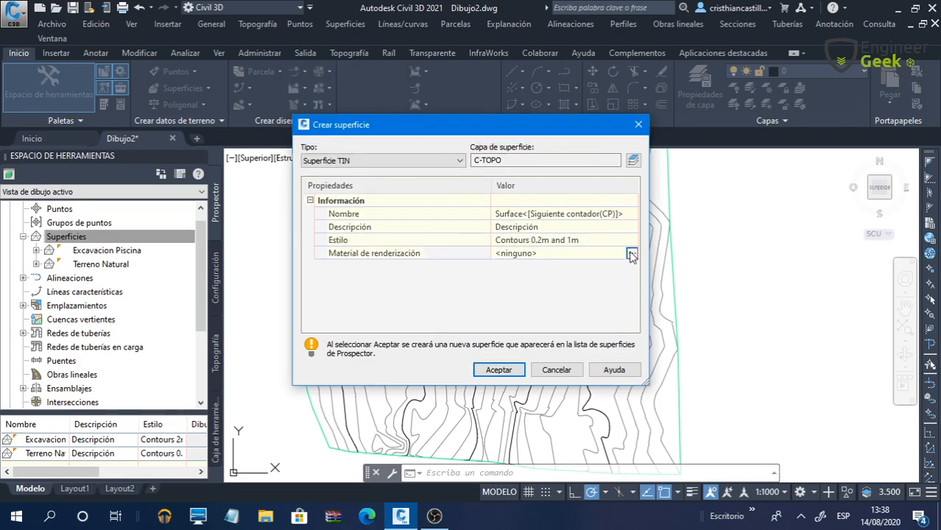
click(631, 253)
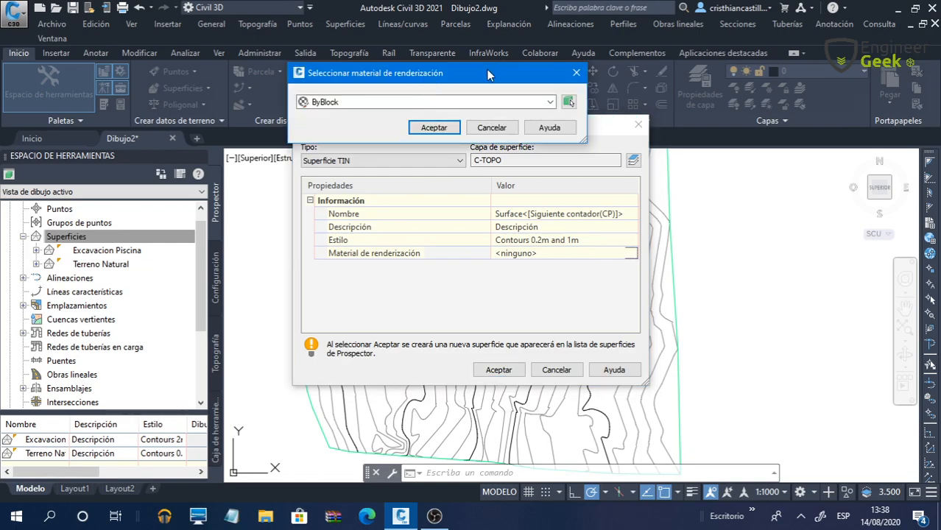
click(531, 102)
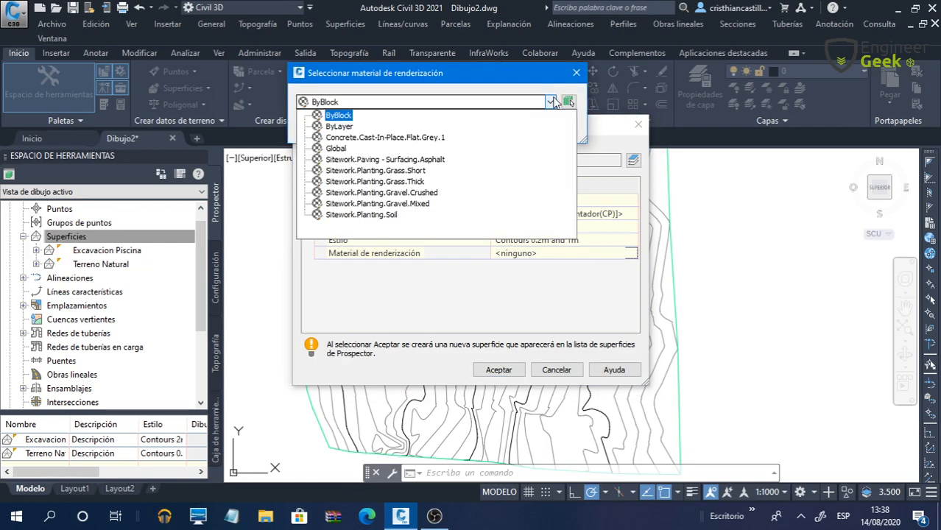
click(338, 127)
click(434, 127)
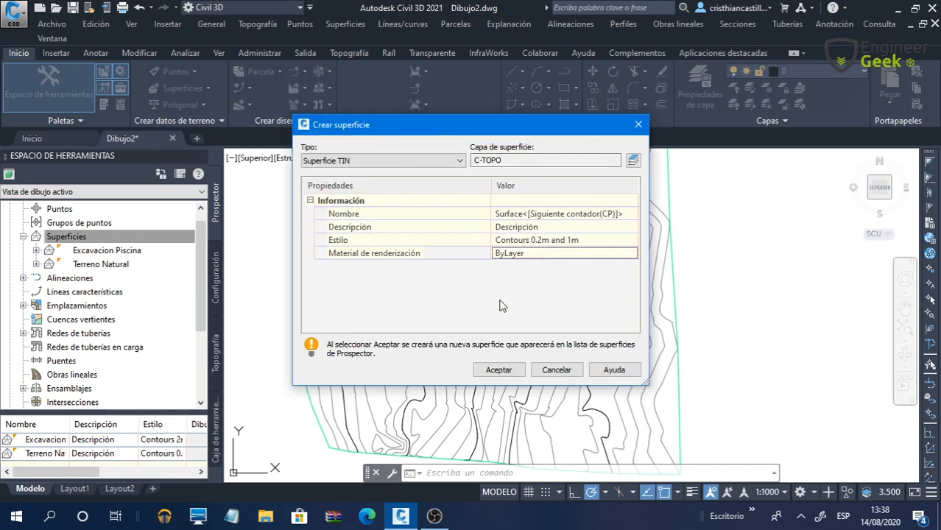
click(497, 370)
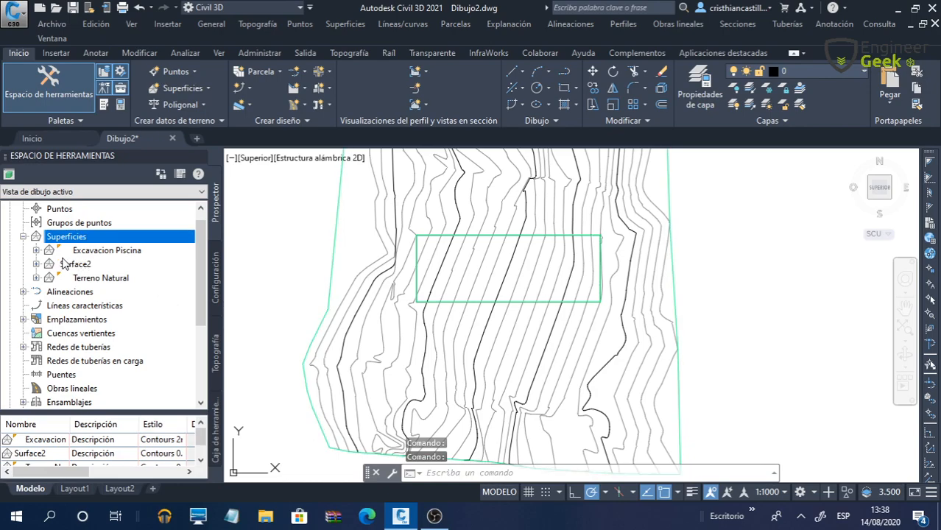
Step: Rename the new Surface2 as Terreno Proyectado in its surface properties
right_click(74, 264)
click(155, 222)
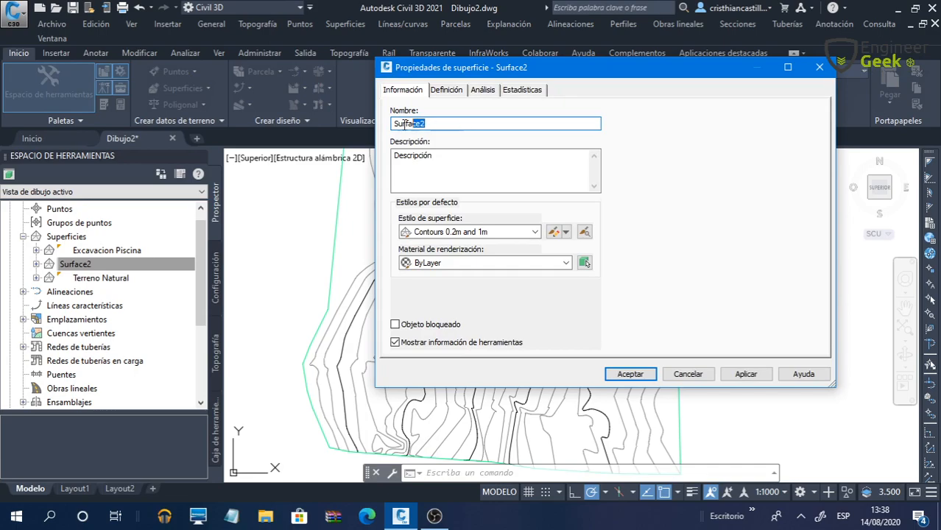
text(Terreno Proyectado)
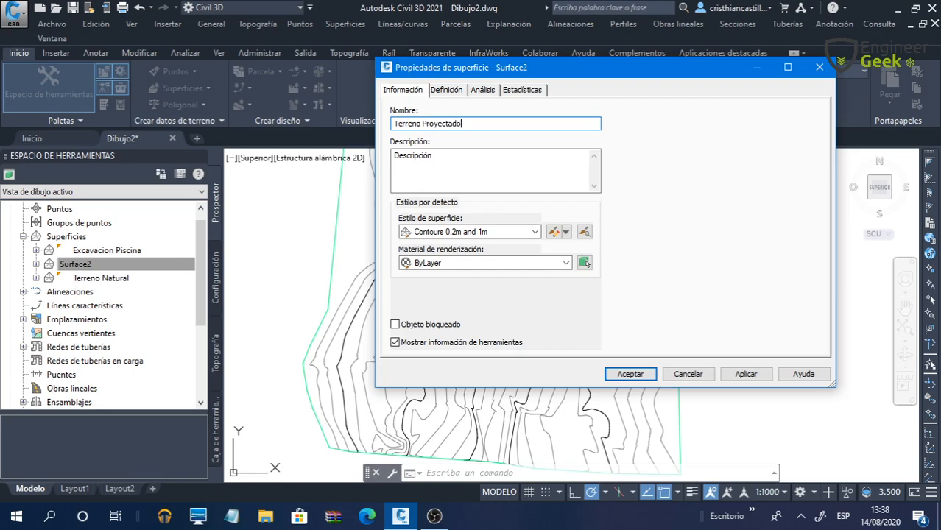
click(742, 374)
click(630, 374)
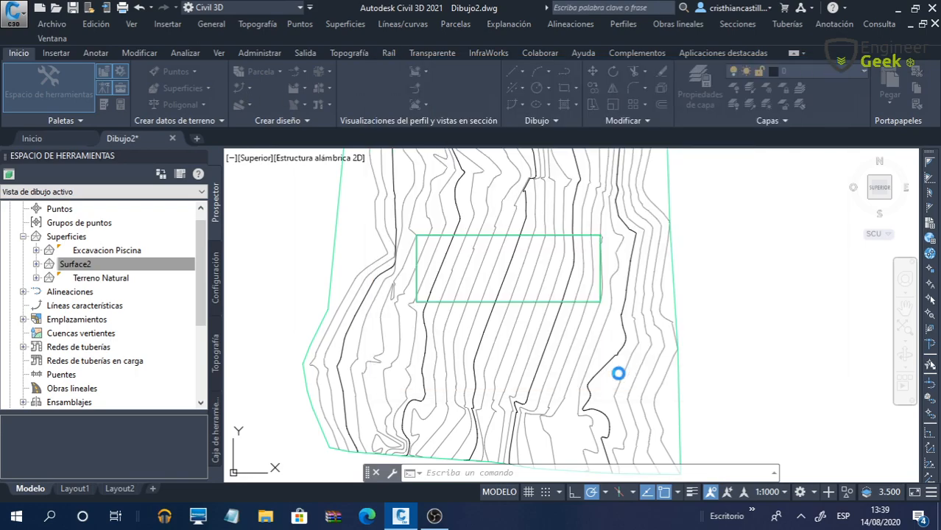
Step: Paste the Terreno Natural surface into Terreno Proyectado as an edit in its surface definition
click(134, 266)
click(36, 264)
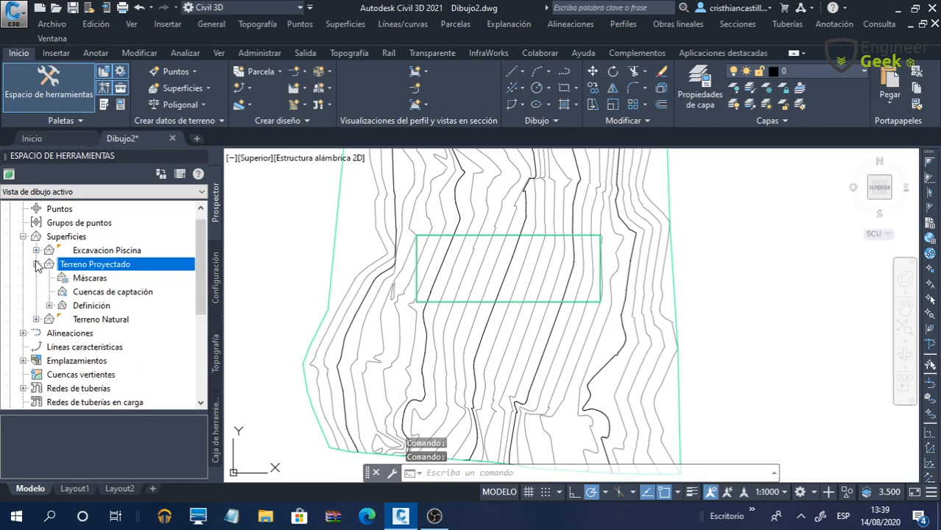
click(49, 306)
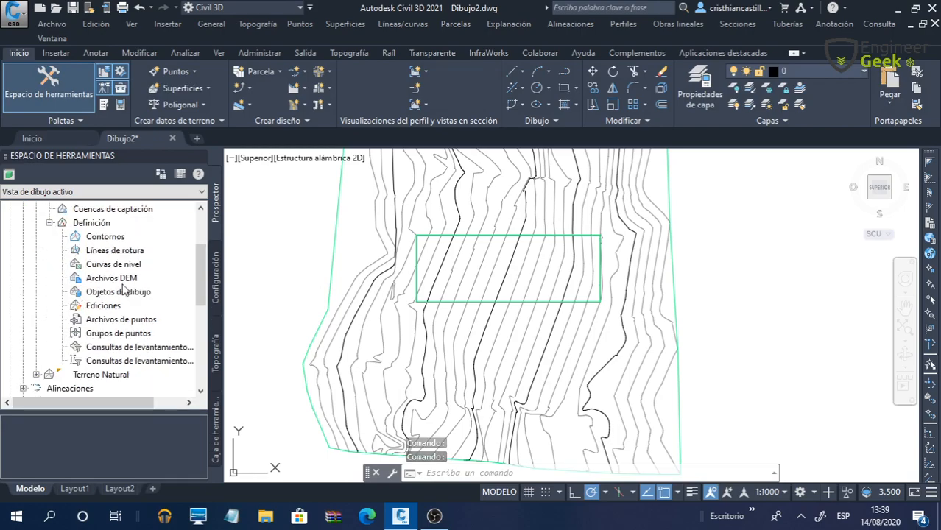
click(114, 312)
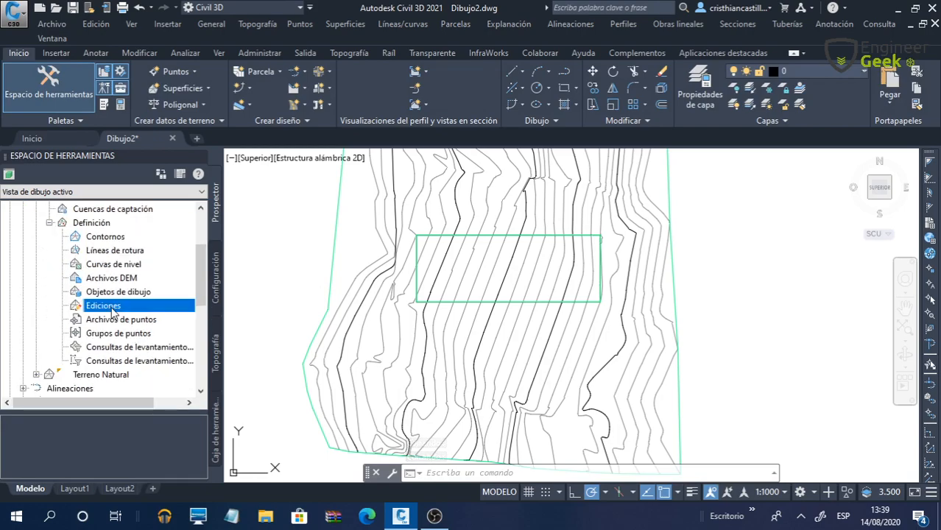
right_click(114, 312)
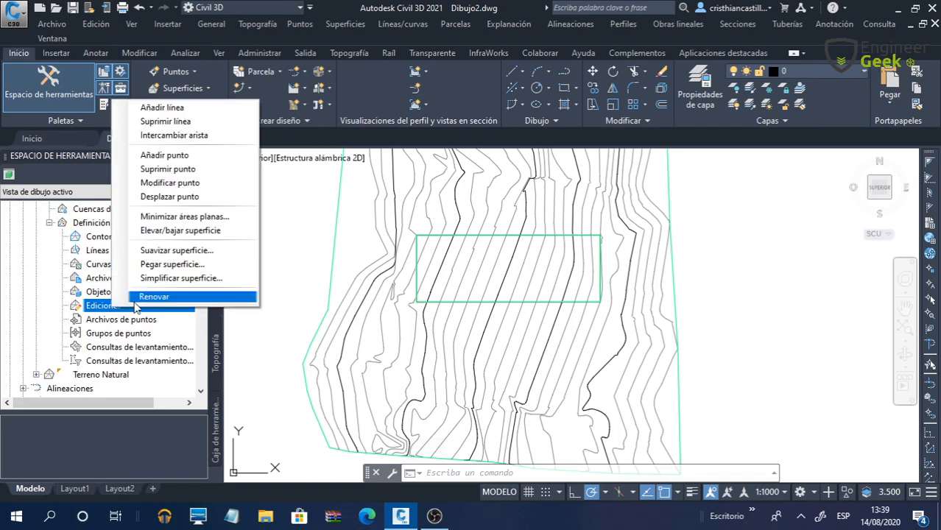
click(189, 267)
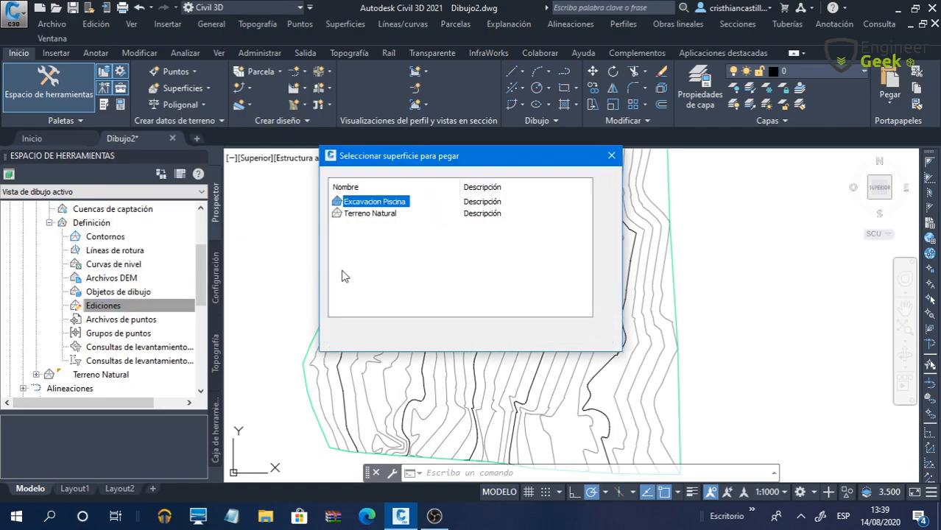
click(391, 214)
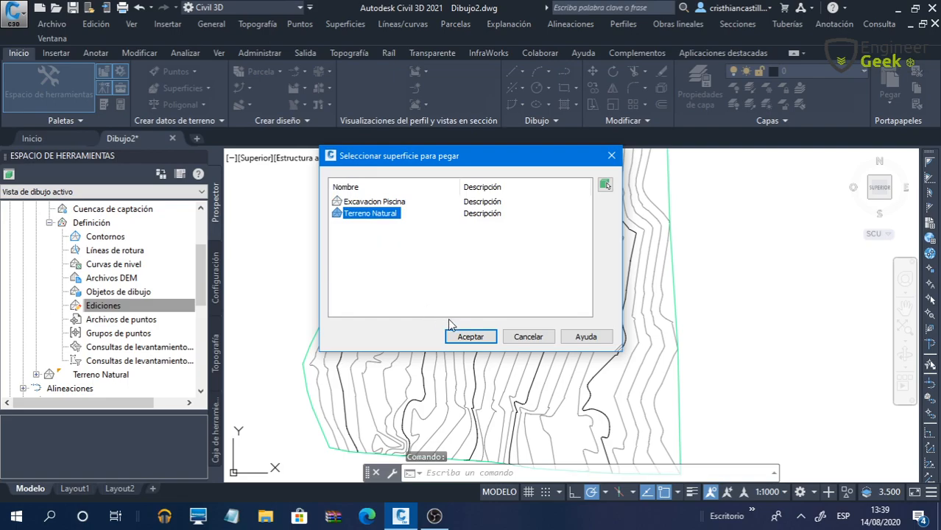
click(389, 205)
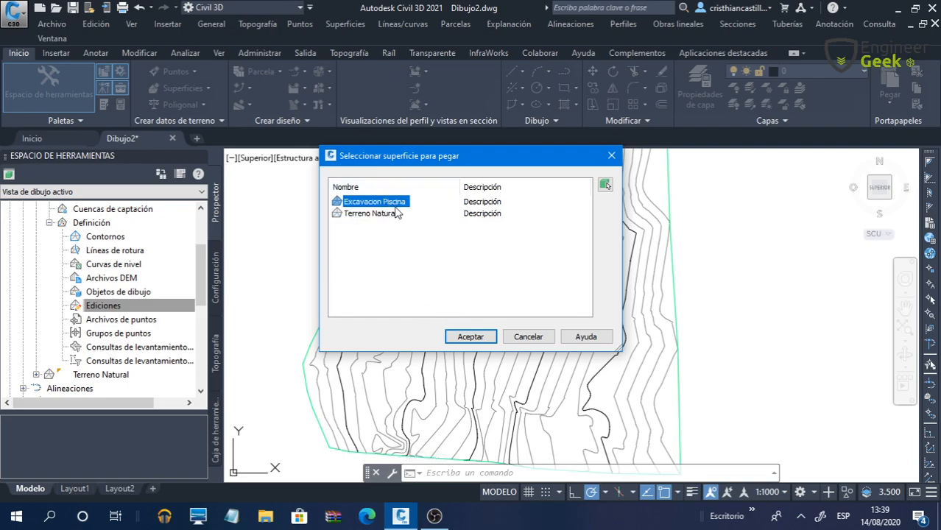
click(373, 215)
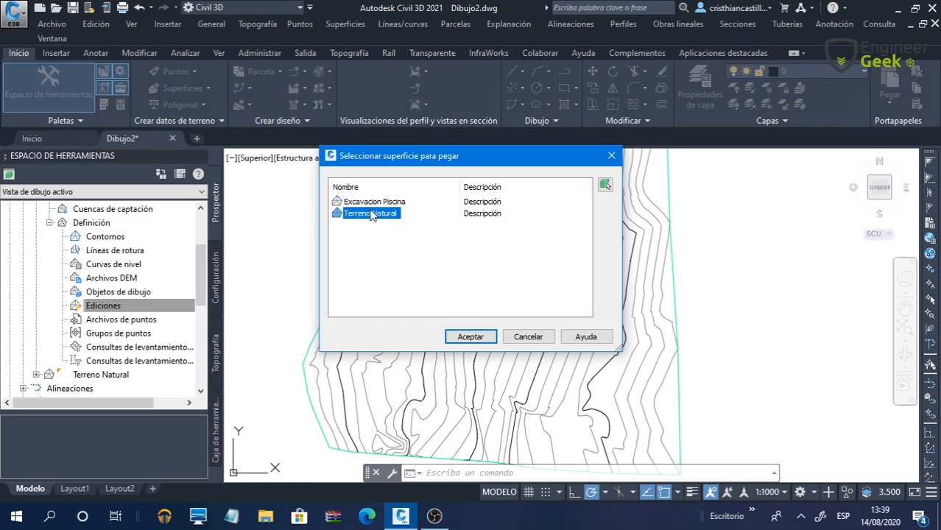
click(470, 337)
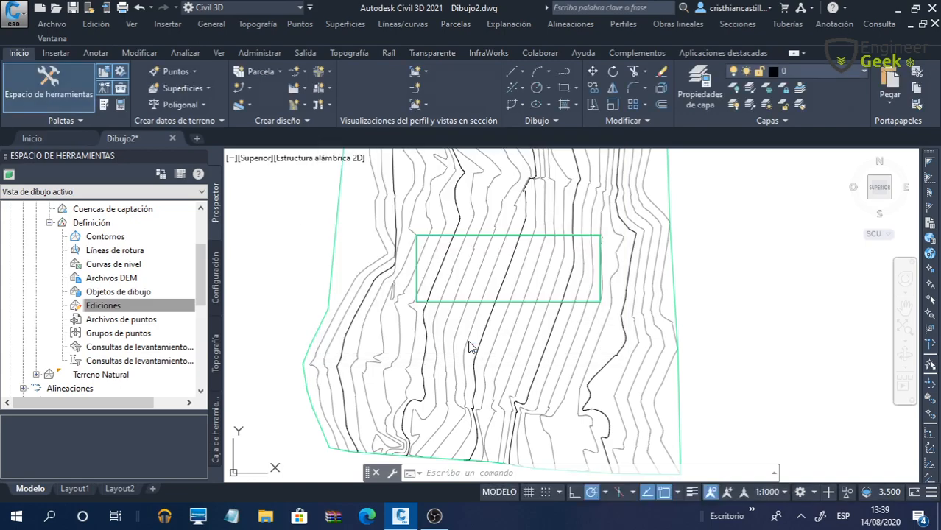
Step: Paste the Excavacion Piscina surface into Terreno Proyectado as a second edit
right_click(115, 309)
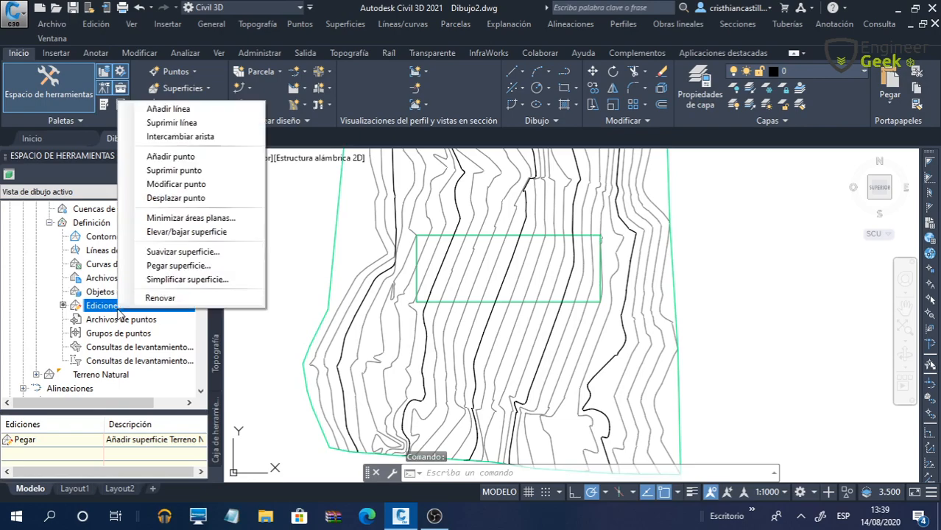
click(179, 267)
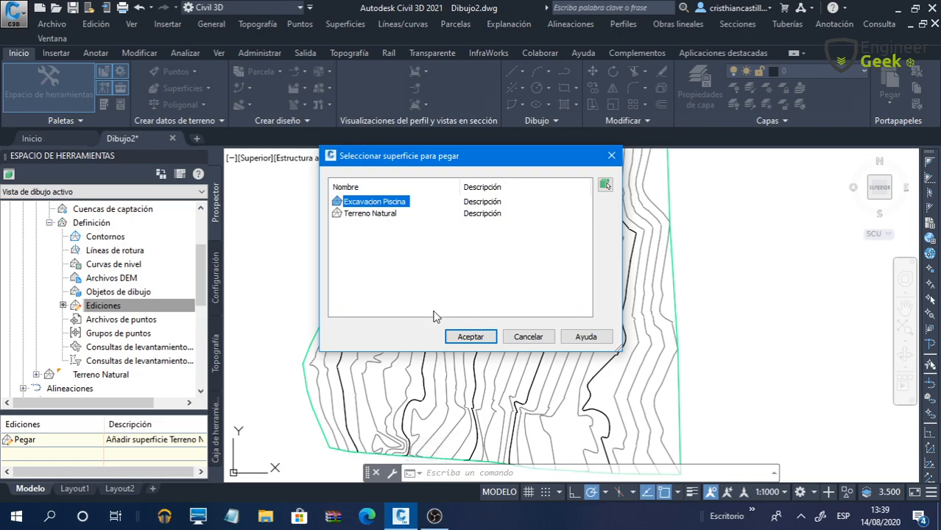
click(470, 337)
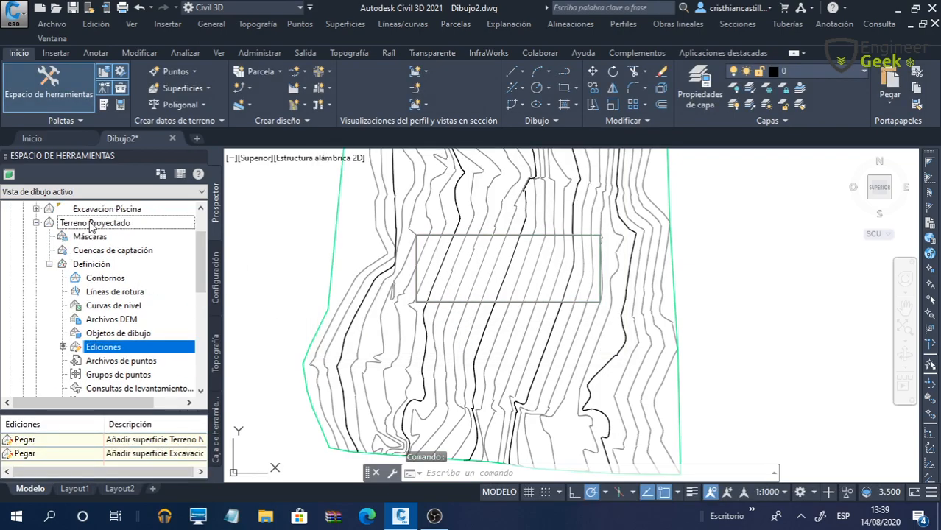
Step: Select the Terreno Proyectado surface and examine its pool excavation in 3D in the object viewer
right_click(90, 224)
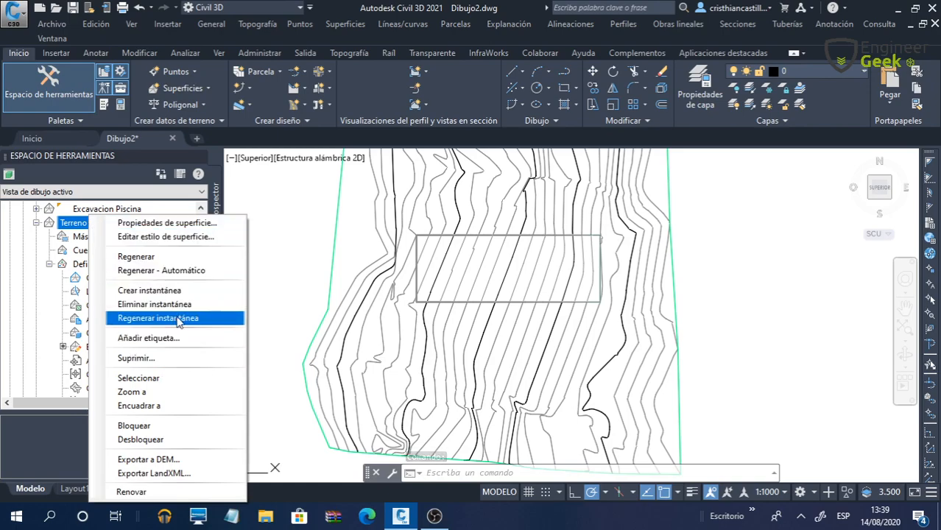
click(174, 378)
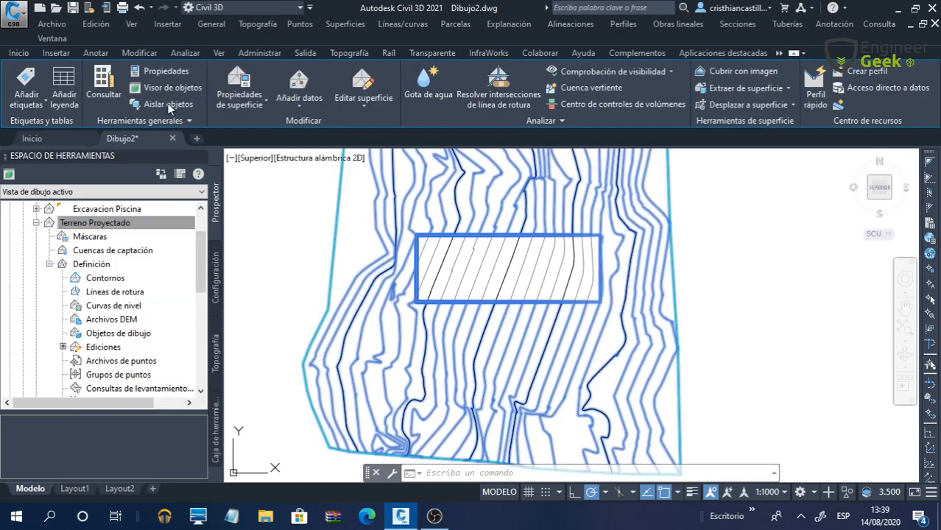
click(168, 89)
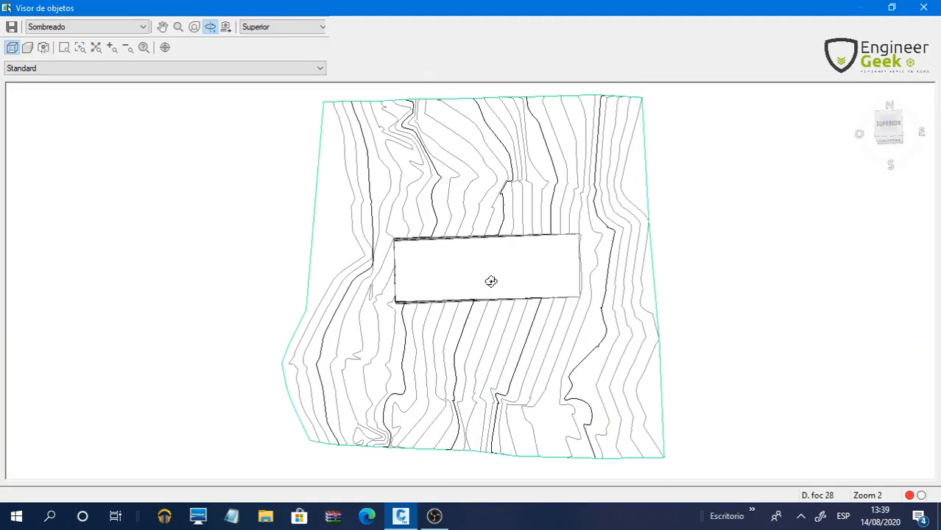
mouse_move(490, 280)
mouse_down()
mouse_move(399, 243)
mouse_move(434, 254)
mouse_up()
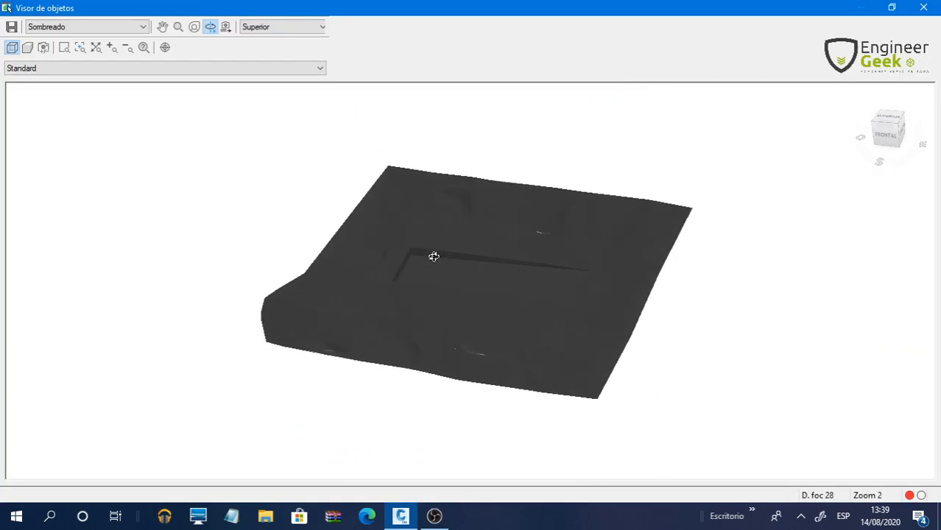
scroll(438, 256, up, 5)
drag(221, 210, 179, 217)
scroll(192, 225, down, 4)
mouse_move(461, 313)
mouse_down()
mouse_move(424, 323)
mouse_move(500, 343)
mouse_move(475, 302)
mouse_move(296, 286)
mouse_move(549, 353)
mouse_move(404, 295)
mouse_up()
Step: View the surface model in the Sombreado con aristas and Realista visual styles, then return it to Sombreado
click(142, 27)
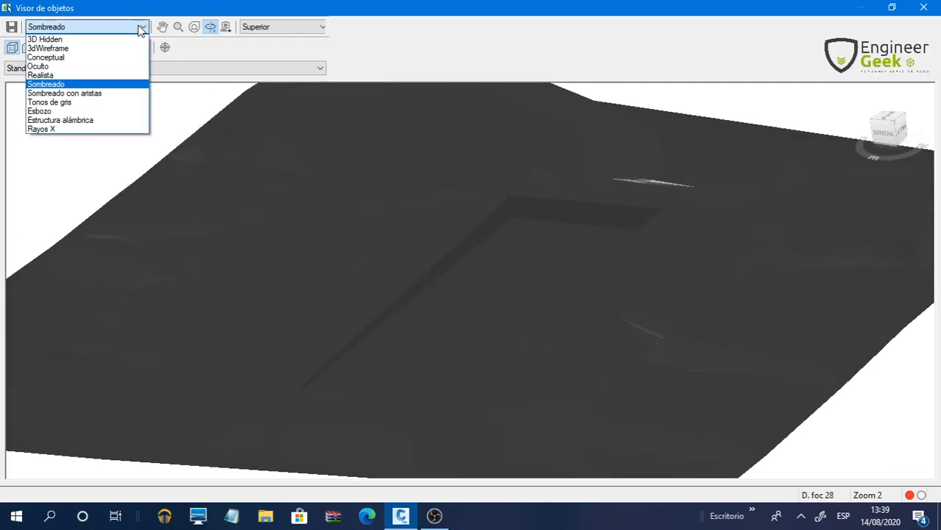
click(87, 96)
drag(123, 114, 100, 110)
click(142, 27)
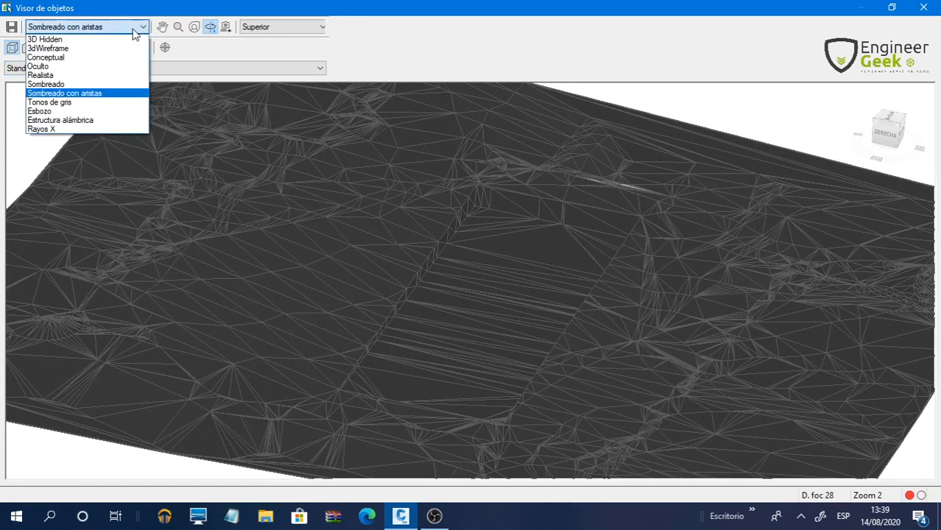
click(88, 76)
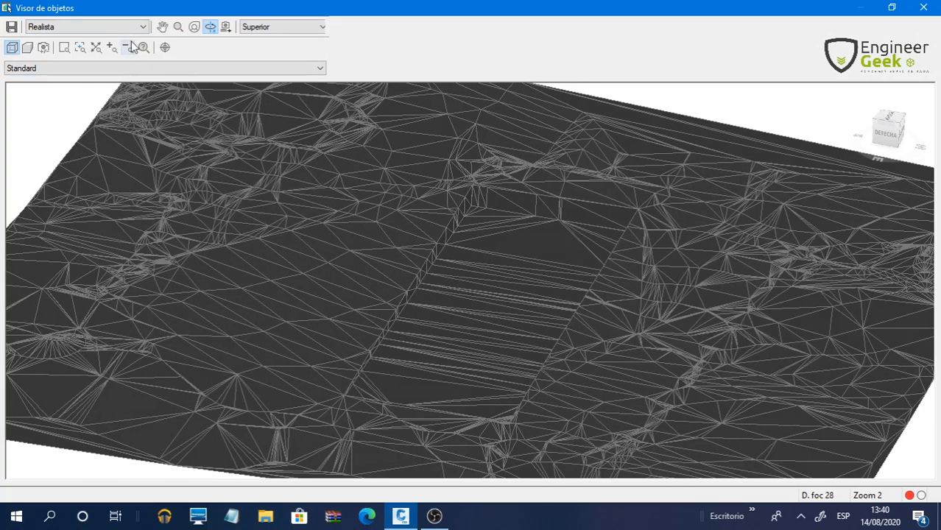
click(142, 27)
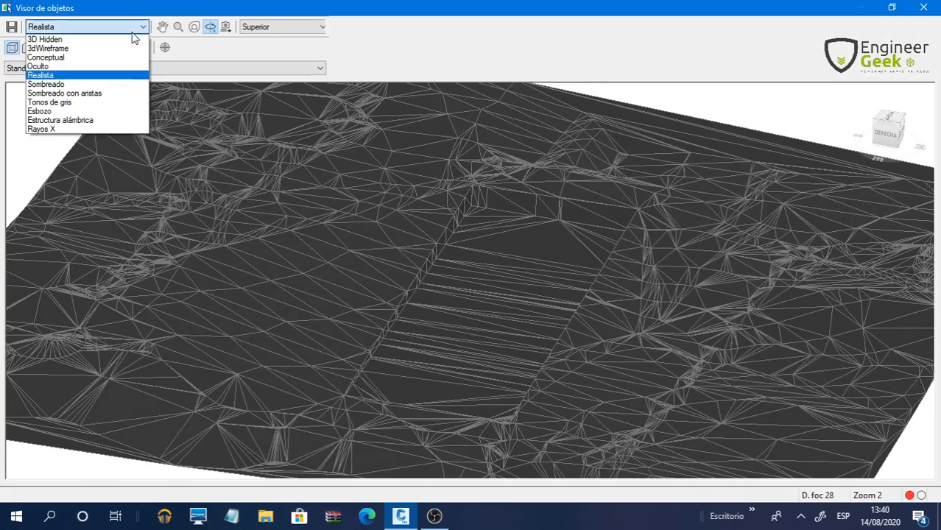
click(87, 85)
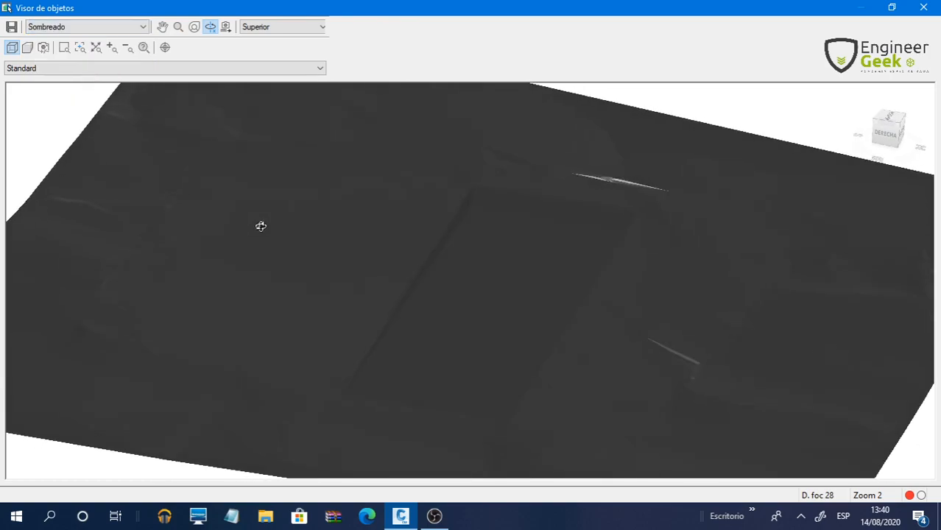
Step: Inspect the shaded excavation from a lower angle and close the object viewer
scroll(309, 227, down, 3)
drag(463, 332, 478, 284)
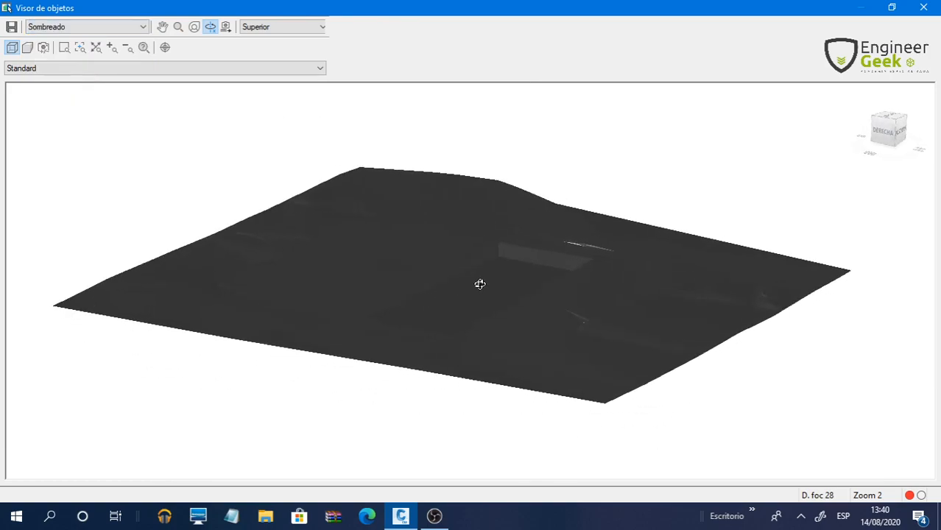
scroll(471, 288, up, 5)
scroll(464, 294, down, 2)
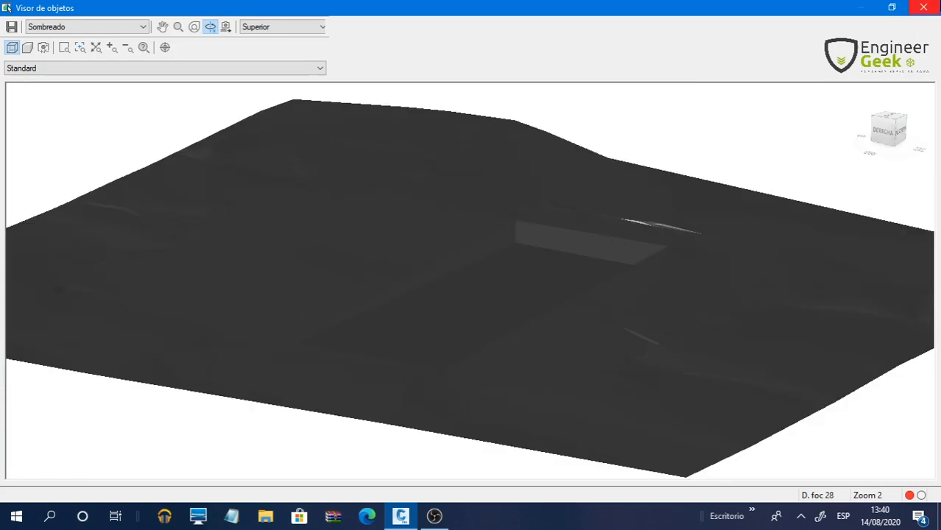
click(924, 8)
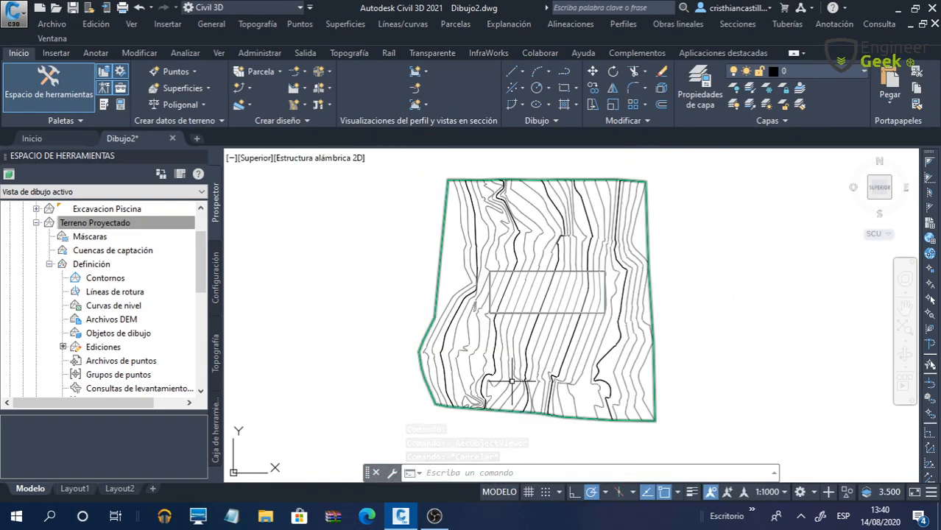
Step: Compare the Terreno Proyectado and Terreno Natural elevations outside and inside the excavation rectangle in plan view
scroll(614, 302, up, 3)
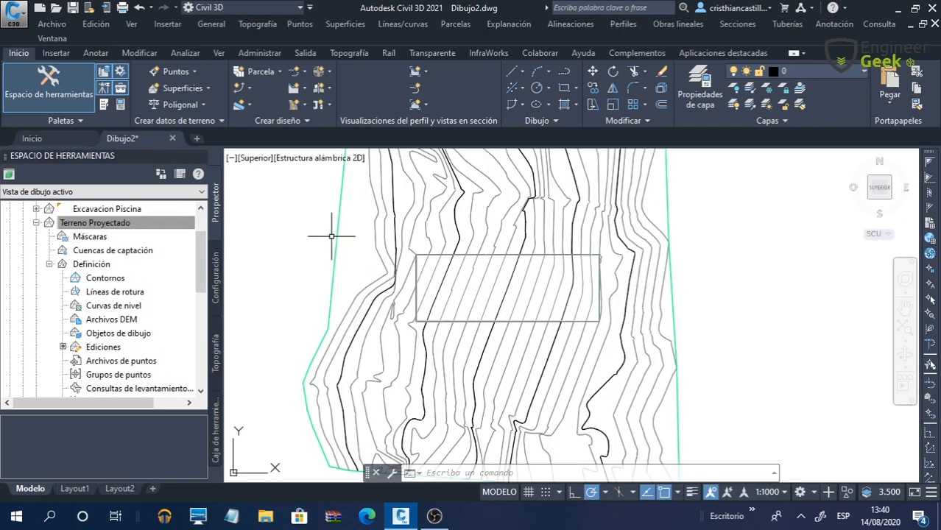
mouse_move(461, 203)
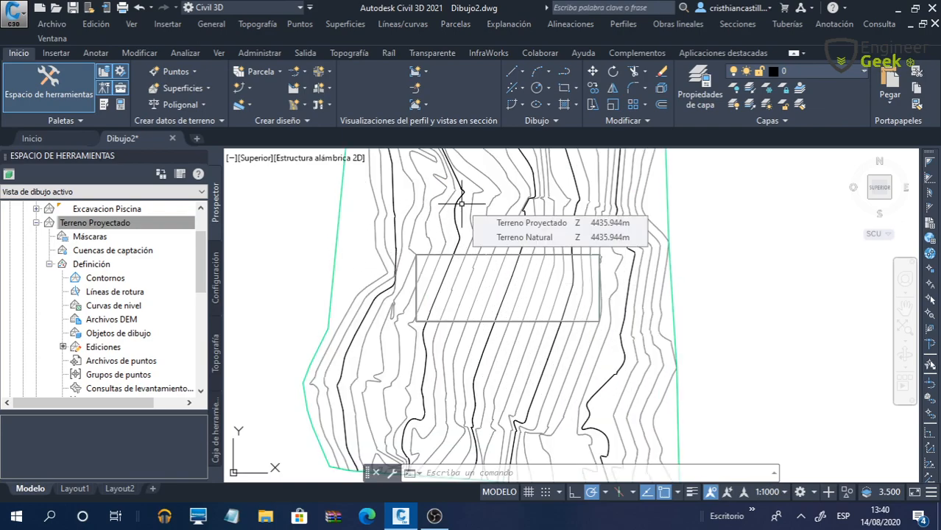
scroll(446, 286, up, 4)
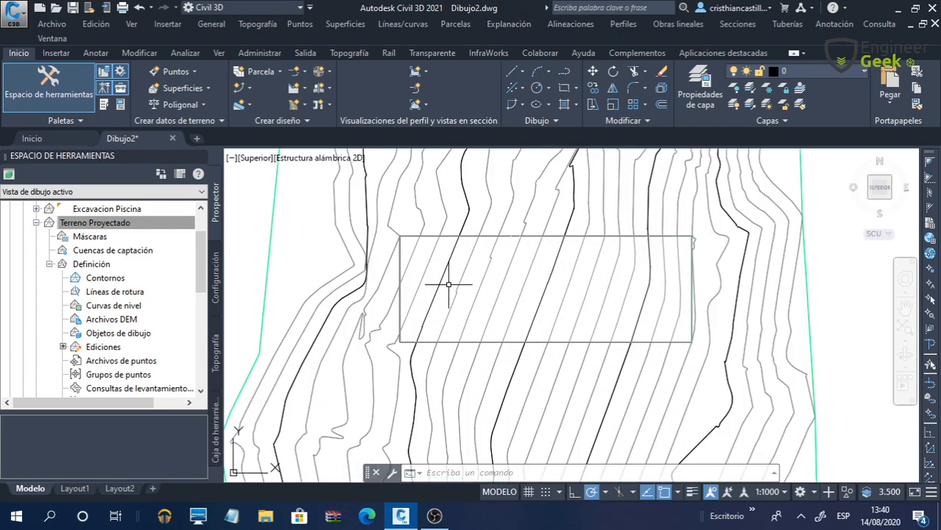
mouse_move(448, 286)
middle_drag(734, 309, 669, 316)
scroll(714, 296, down, 2)
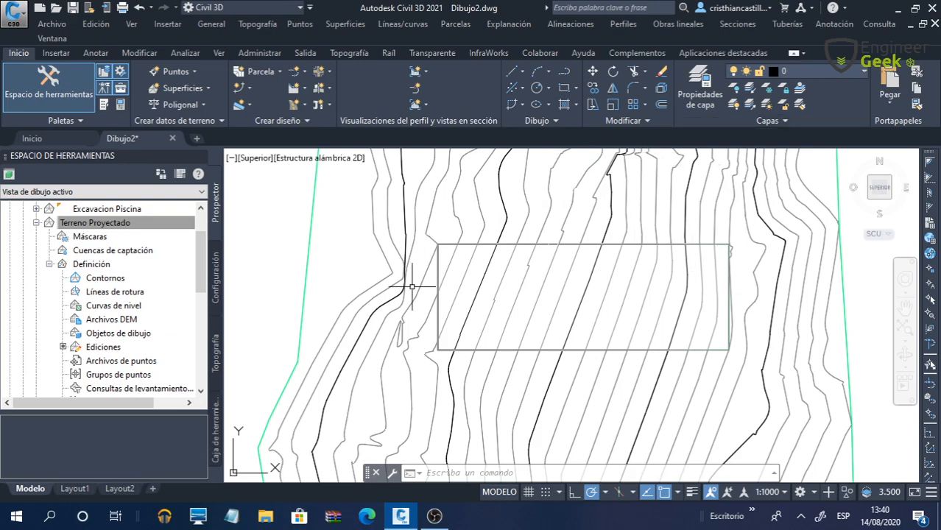
middle_drag(723, 268, 692, 268)
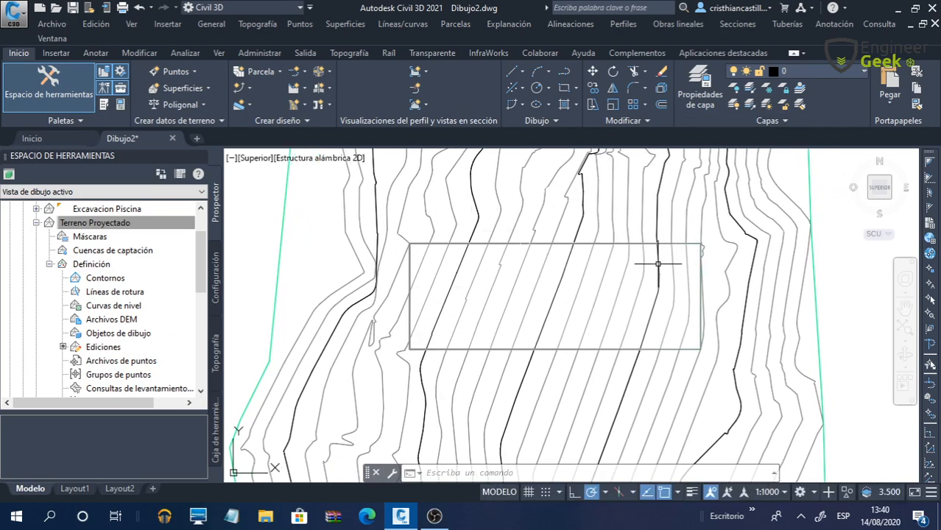
middle_drag(777, 261, 430, 309)
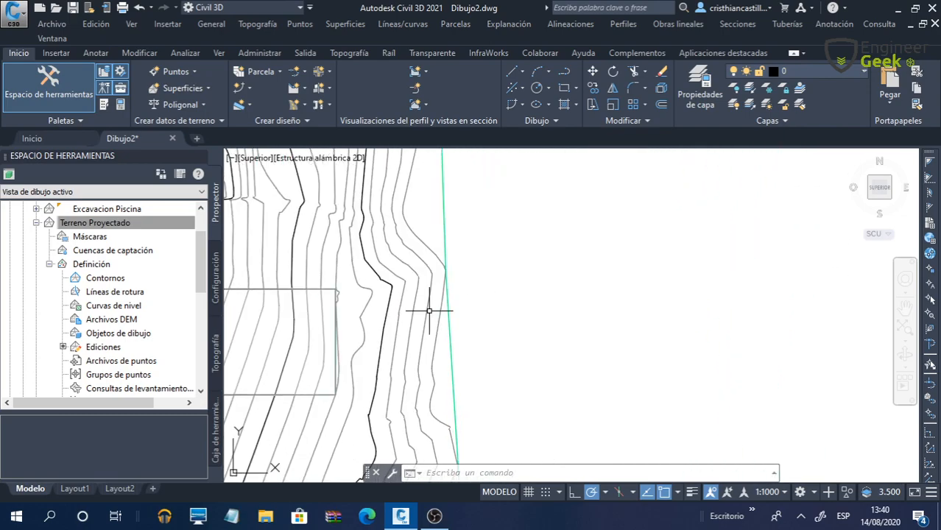
scroll(441, 295, down, 4)
middle_drag(462, 255, 393, 274)
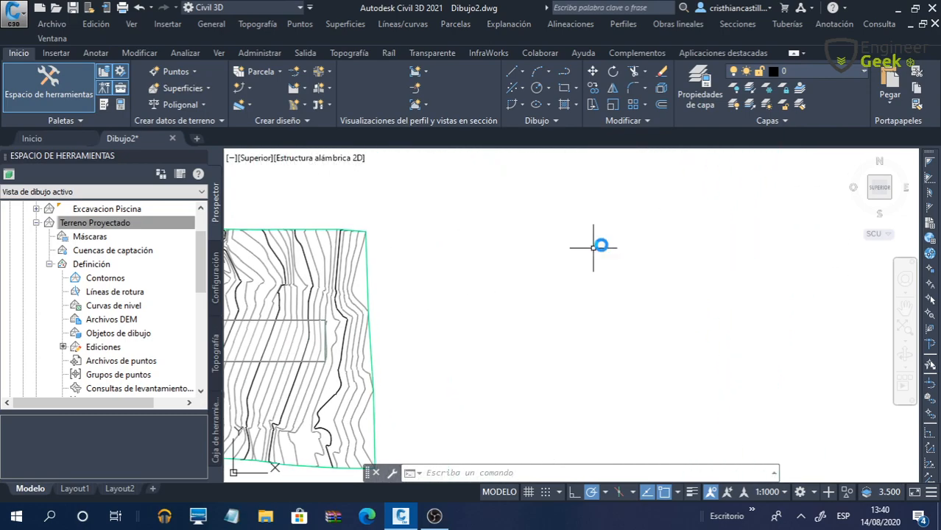
middle_drag(632, 298, 883, 230)
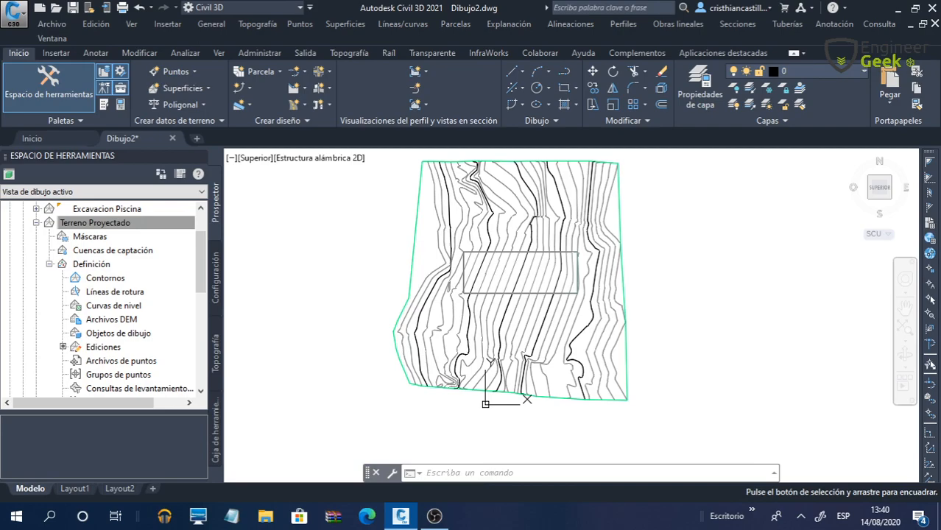
scroll(688, 234, up, 2)
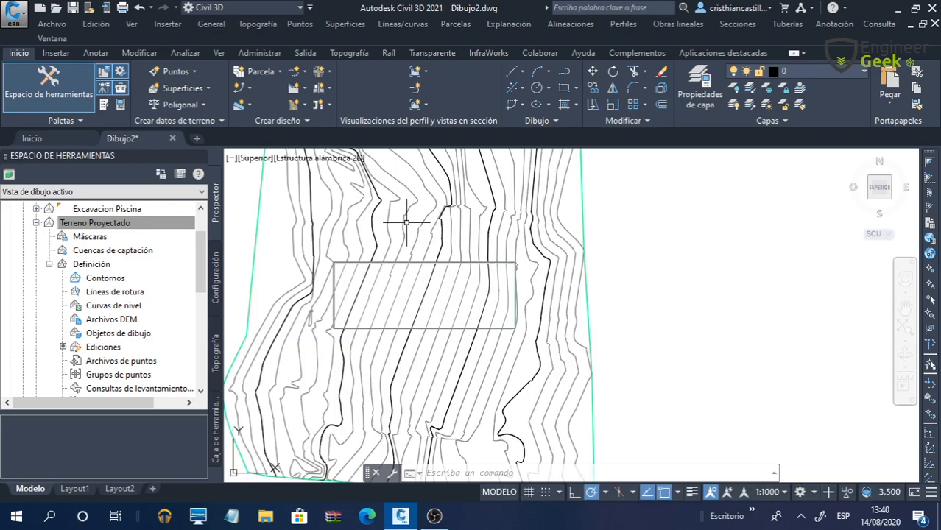
Step: Collapse the Terreno Proyectado entry in the surfaces tree
click(77, 228)
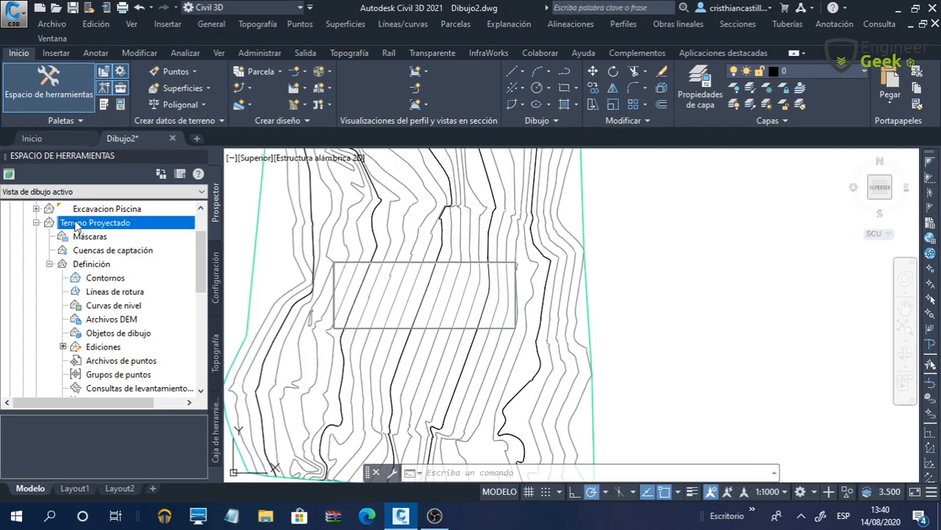
click(37, 222)
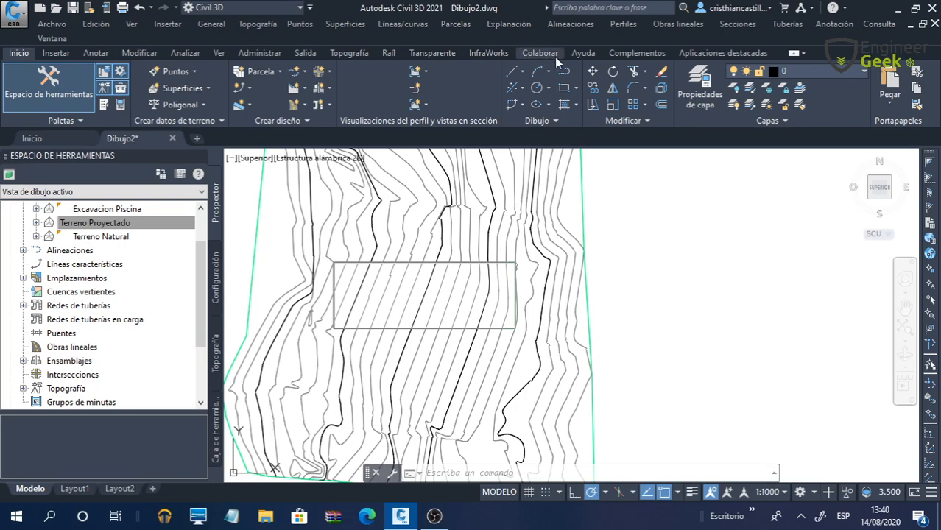
Step: Open the volumes dashboard, check the event list and return to the volume table
click(177, 52)
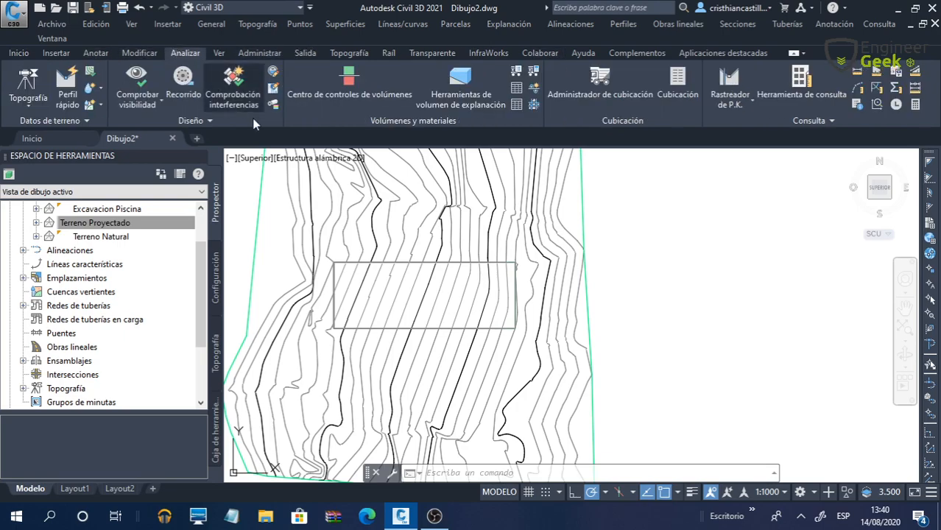
click(370, 87)
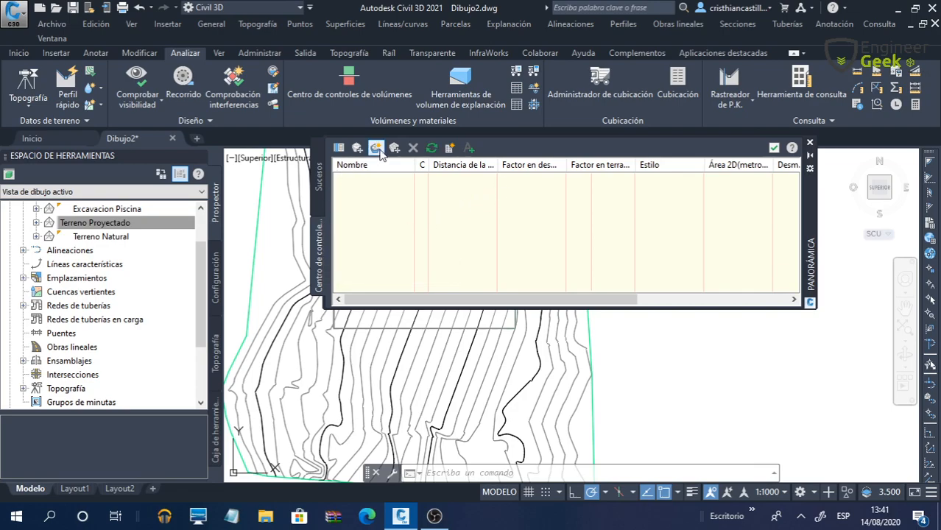
click(315, 191)
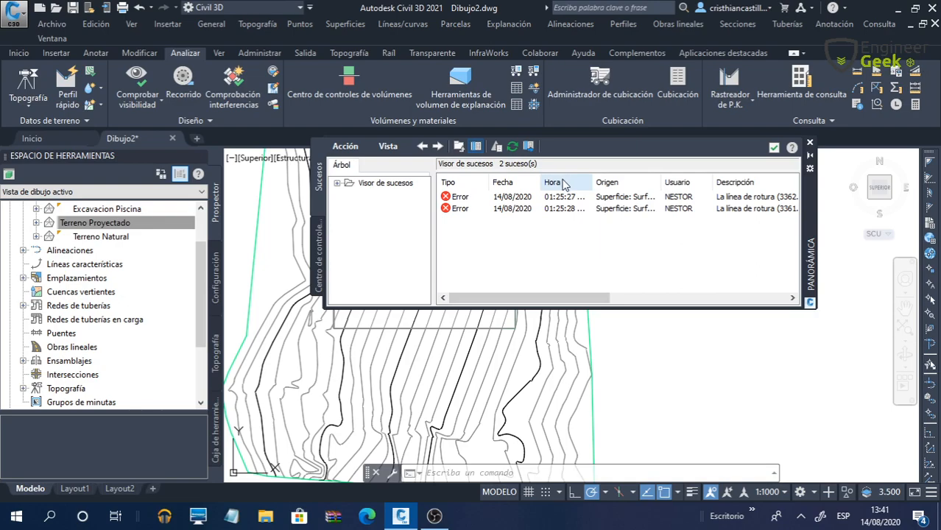
click(320, 274)
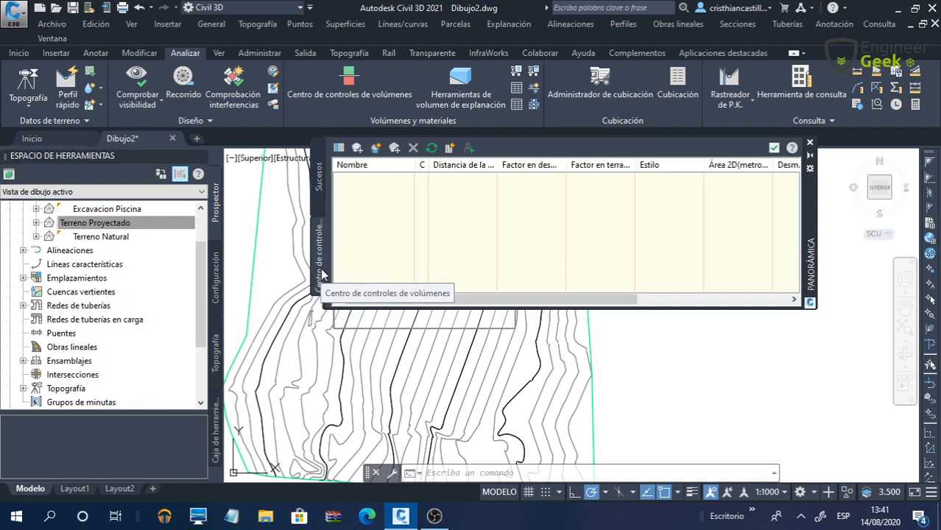
Step: Start a new TIN volume surface and name it "Calculo de Movimiento de Tierras"
click(375, 150)
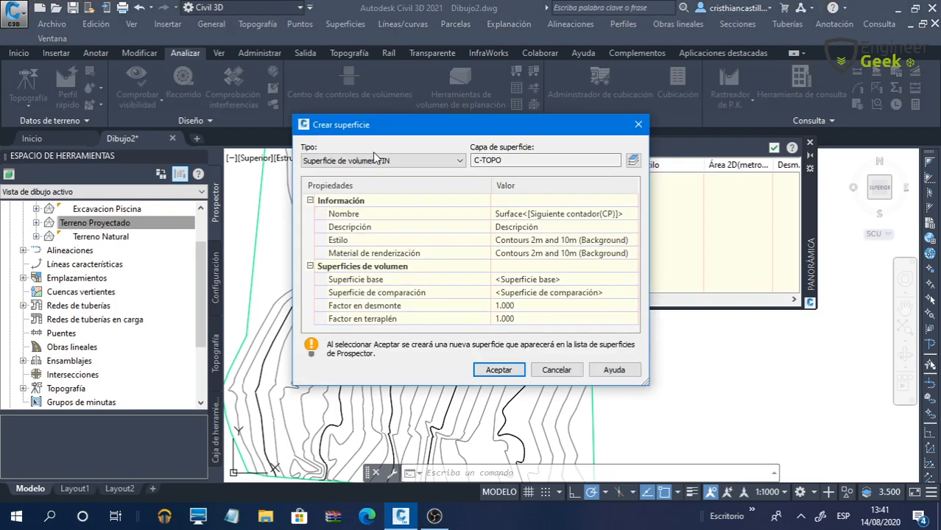
drag(468, 139, 508, 144)
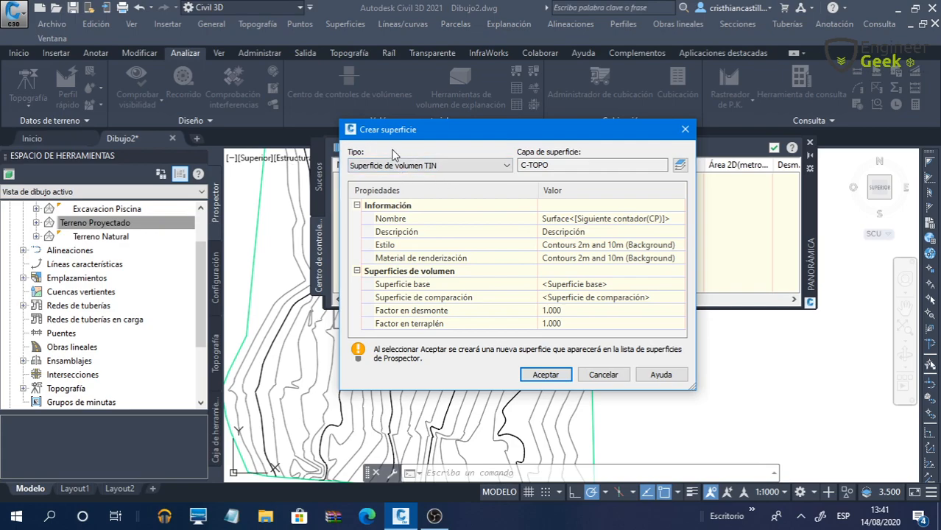
drag(629, 132, 669, 116)
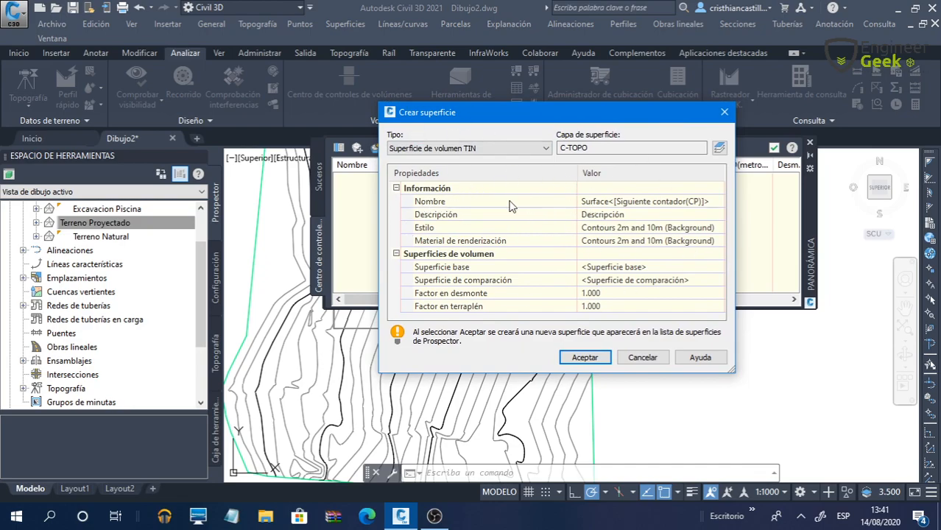
click(711, 203)
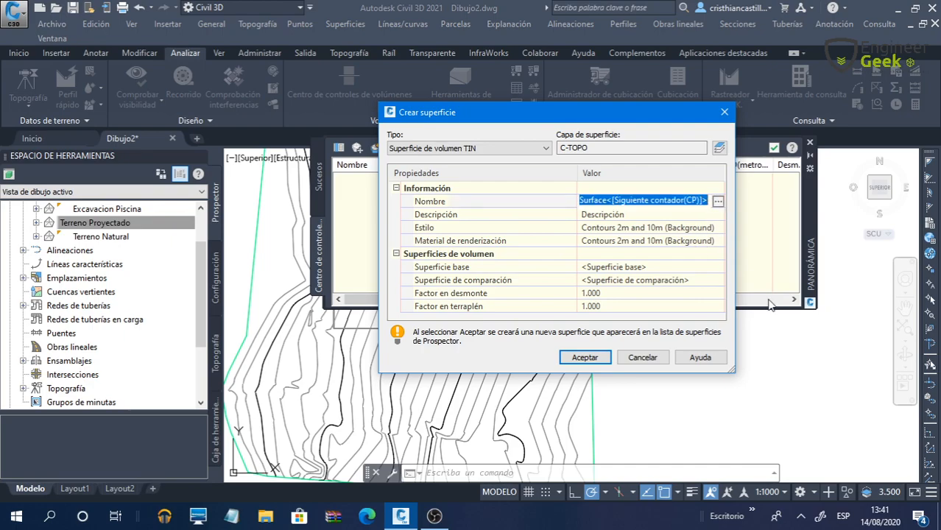
text(C)
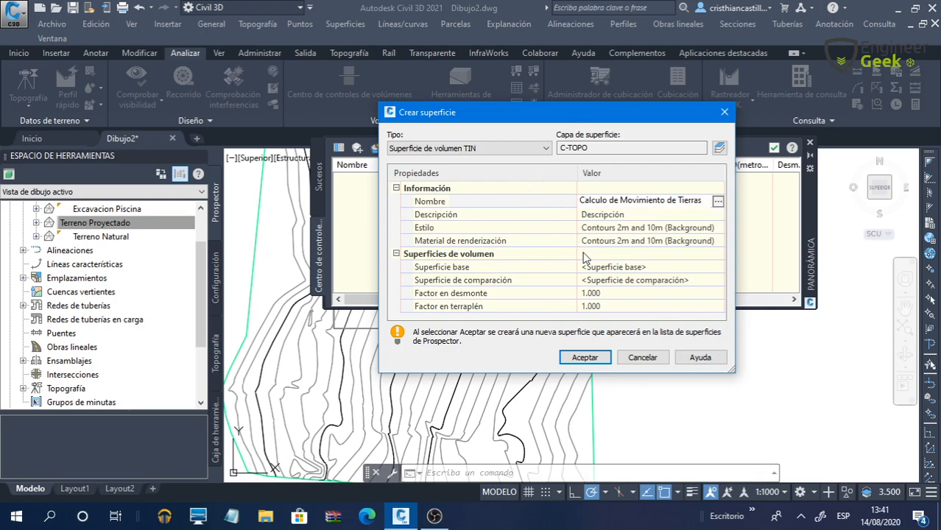
key(Return)
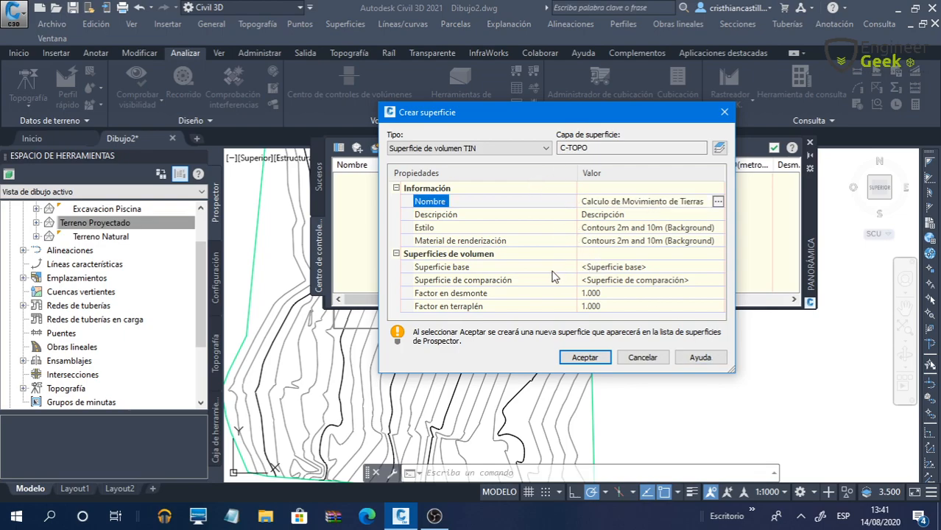
Step: Set Terreno Natural as base and Terreno Proyectado as comparison surface, keep both factors at 1.000, and create the volume surface
click(648, 267)
click(718, 269)
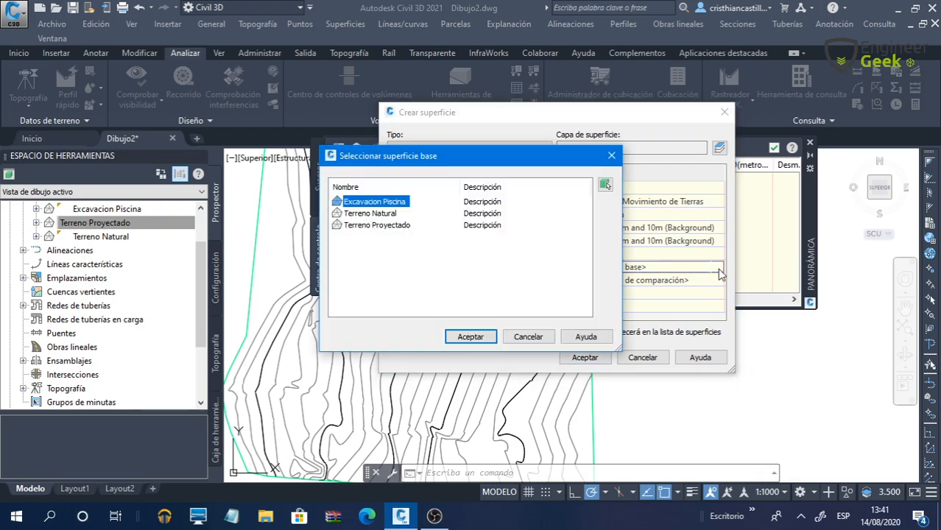
double_click(388, 213)
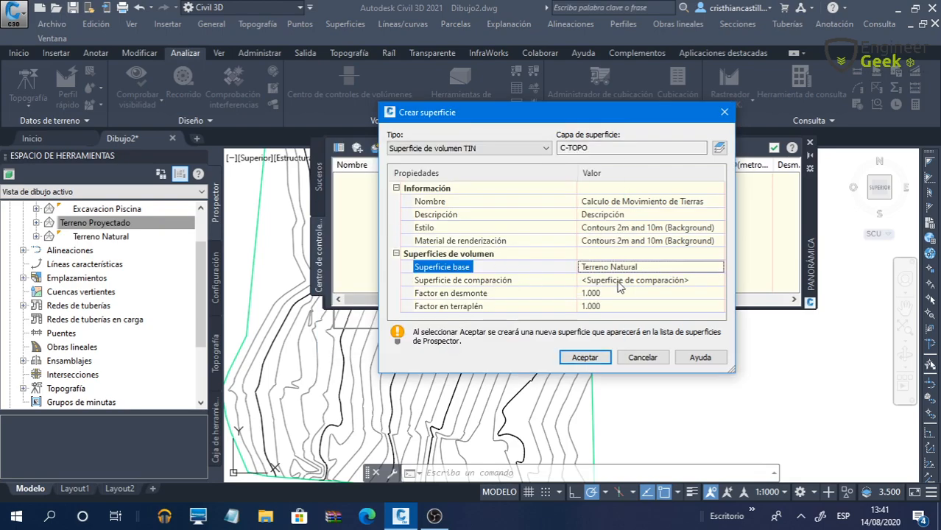
click(691, 281)
click(717, 280)
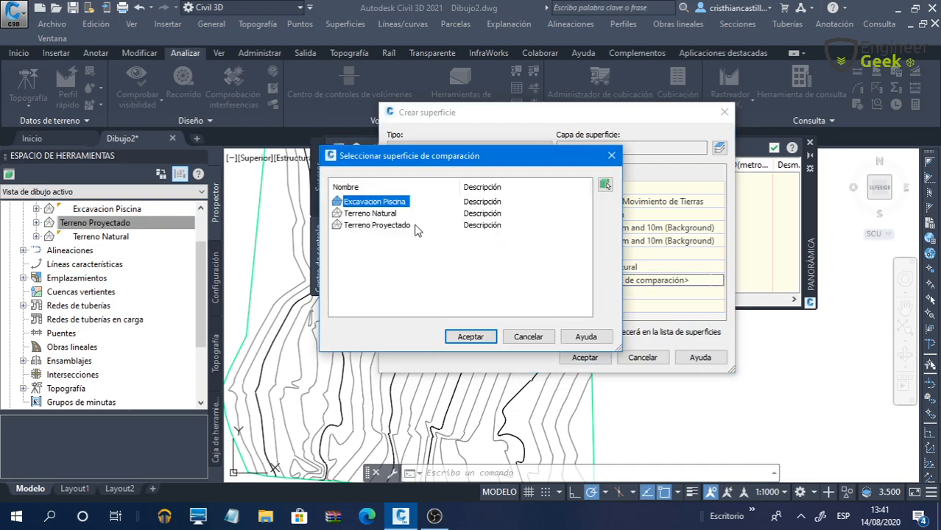
double_click(390, 225)
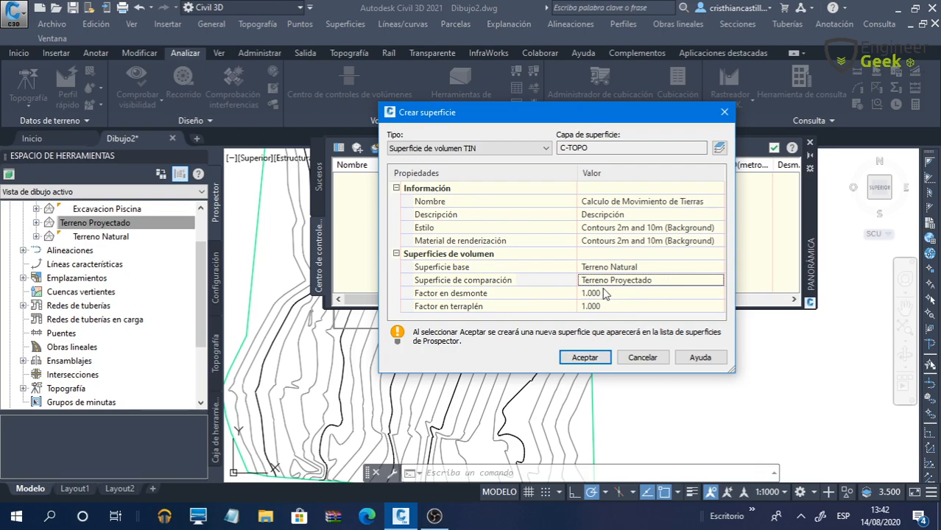
click(627, 294)
click(616, 308)
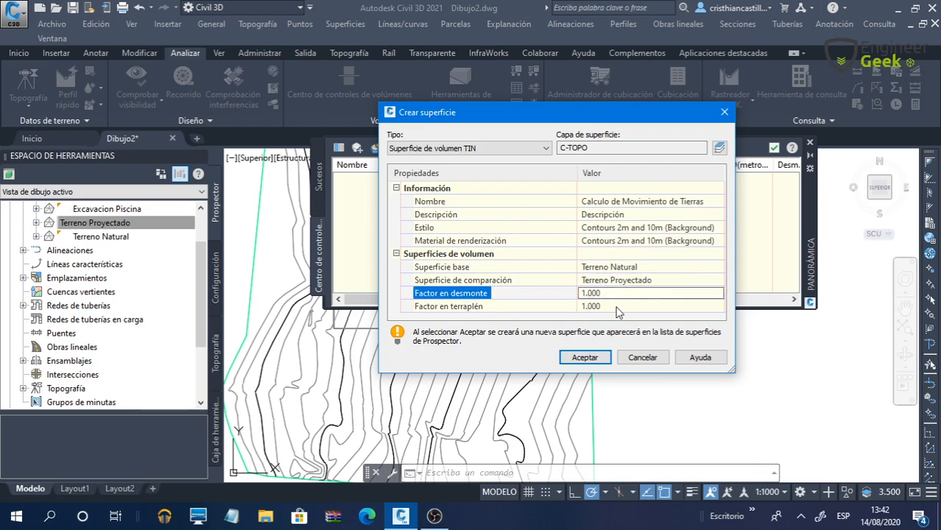
click(585, 357)
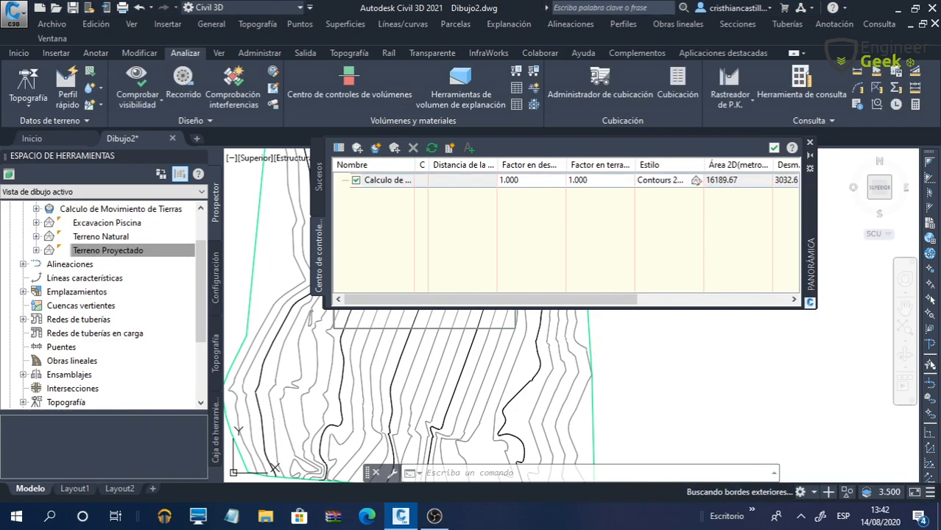
Step: Review the area, cut, fill and net volume columns of the Calculo de Movimiento de Tierras row
drag(494, 299, 654, 294)
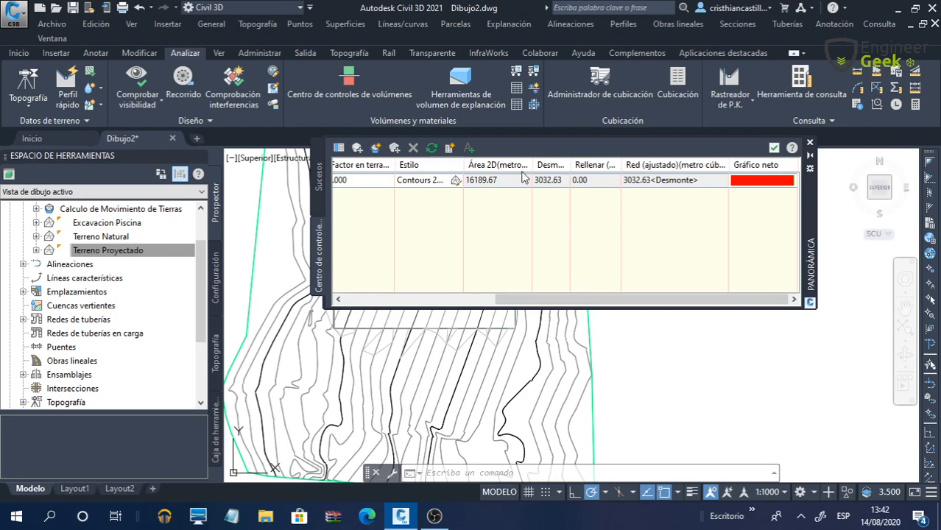
click(558, 186)
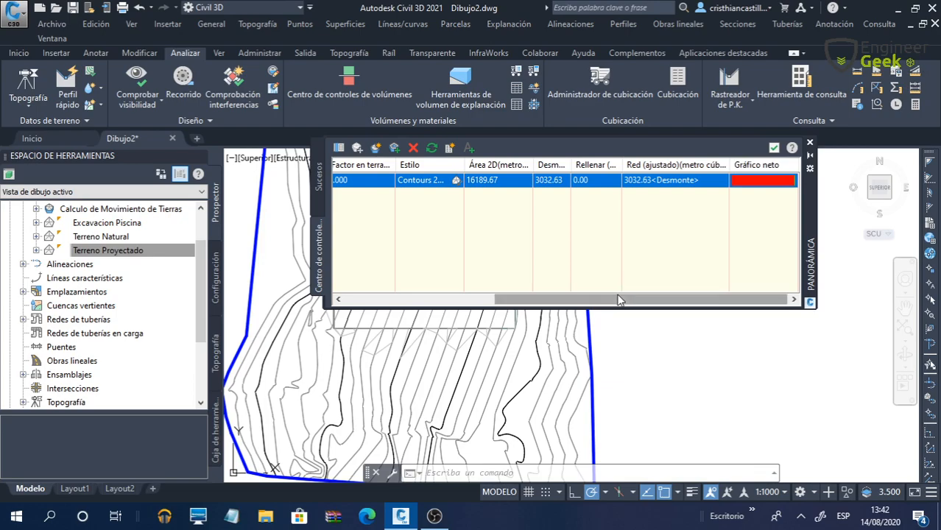
drag(618, 306, 416, 280)
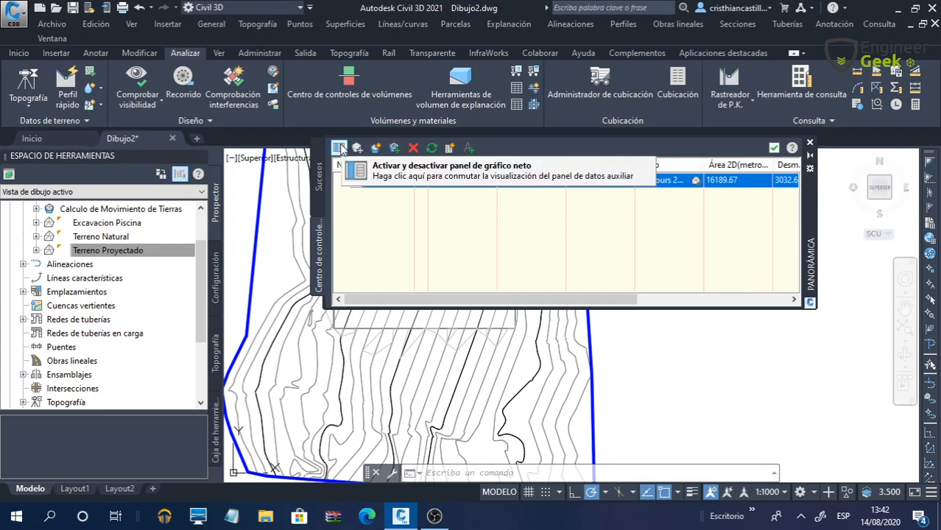
Step: Generate the cut/fill report, review its volume summary, and close the report and the volumes dashboard
click(449, 150)
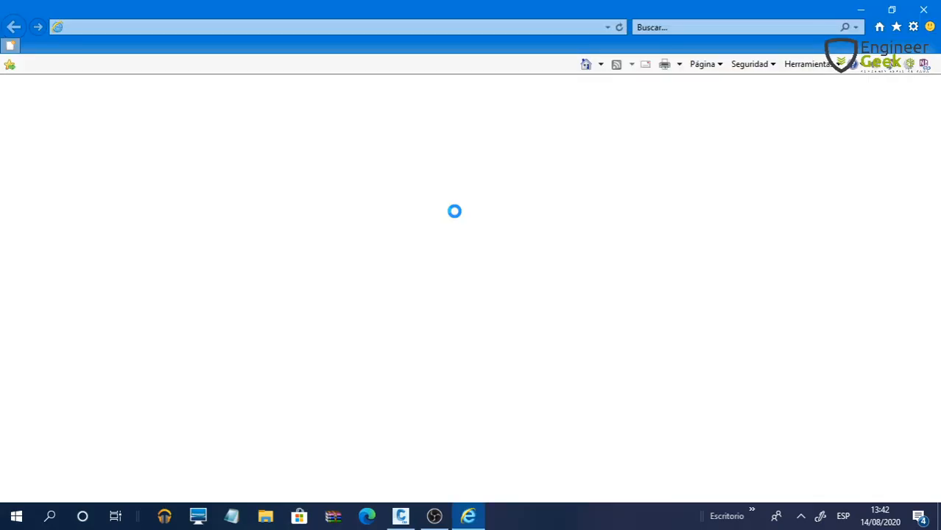
click(862, 11)
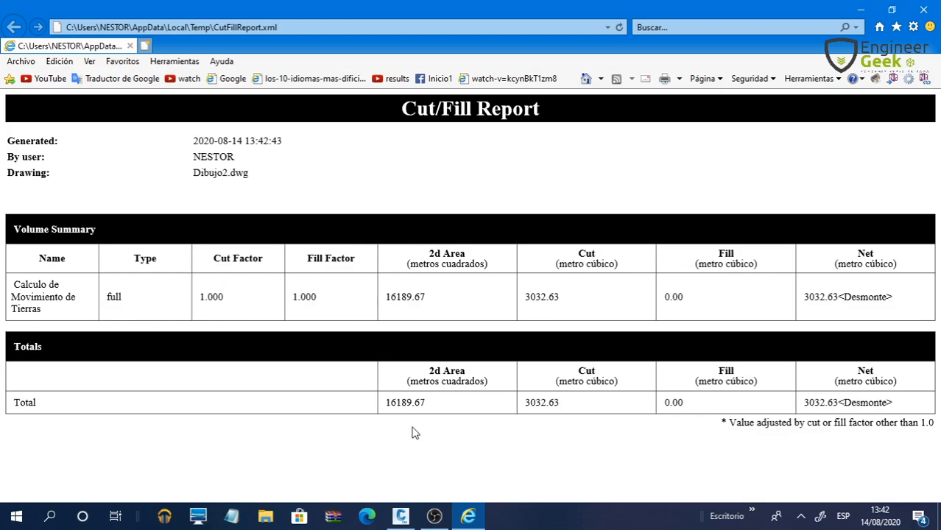
drag(690, 360, 587, 294)
click(696, 263)
click(924, 10)
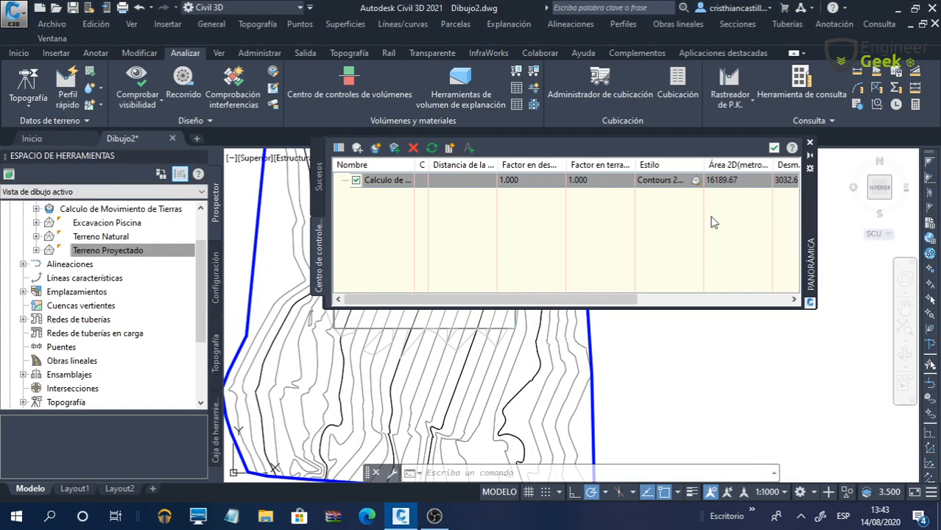
click(810, 142)
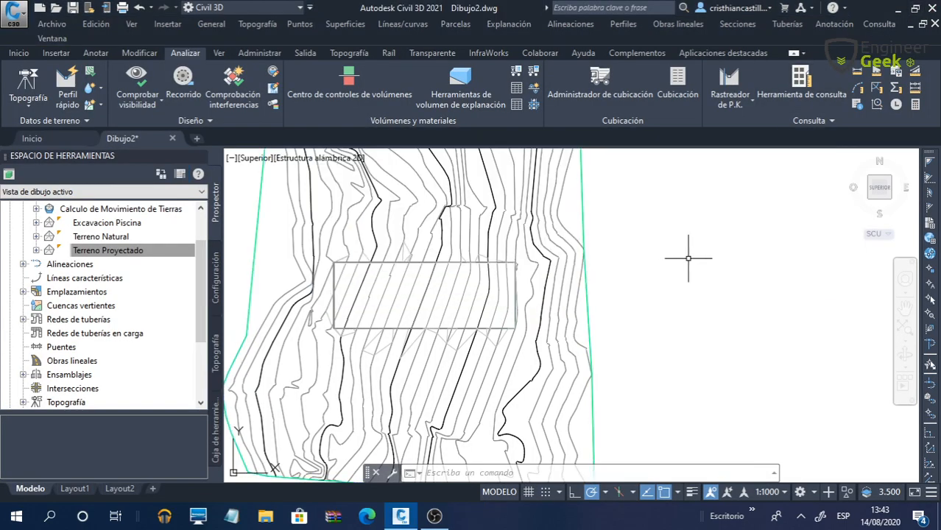
Step: Inspect the contents of the Calculo de Movimiento de Tierras surface in the surfaces tree and collapse it again
click(147, 250)
scroll(167, 270, up, 1)
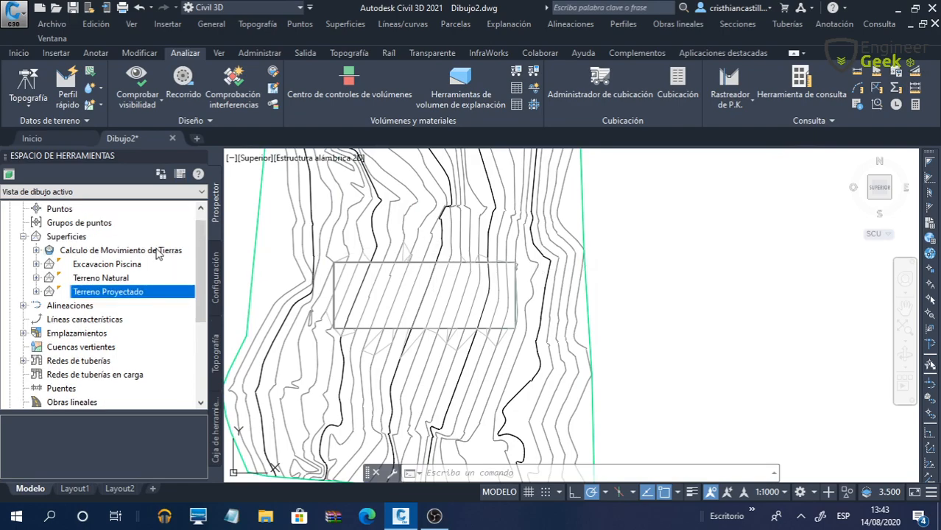
click(157, 252)
right_click(158, 253)
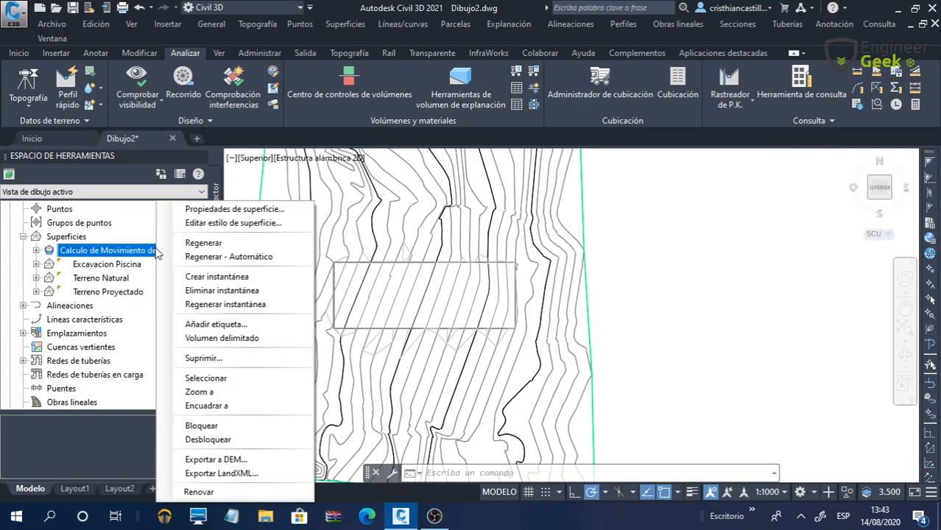
click(151, 250)
click(37, 251)
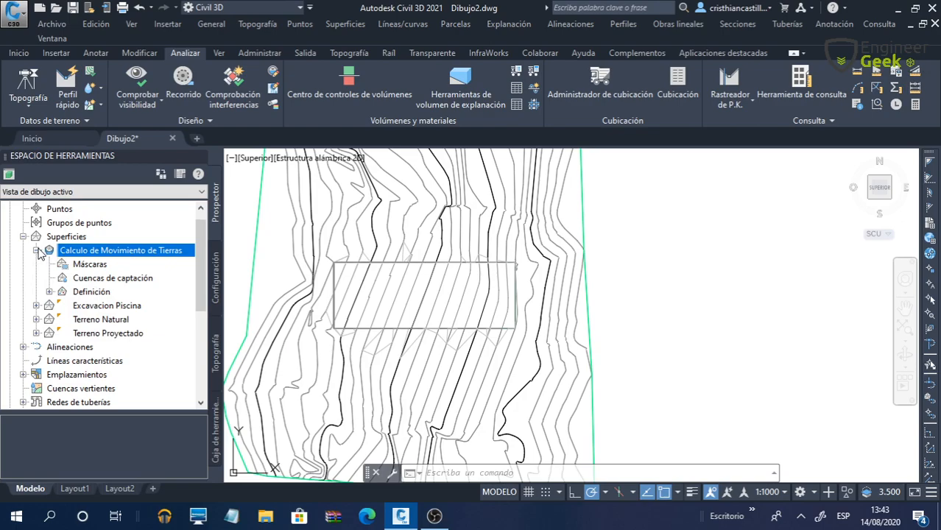
click(37, 251)
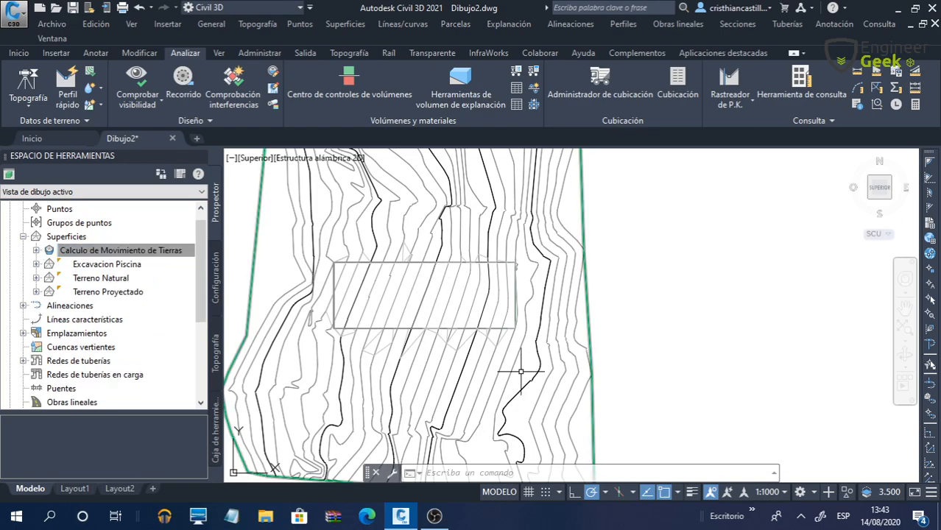
scroll(586, 368, down, 2)
scroll(515, 350, up, 4)
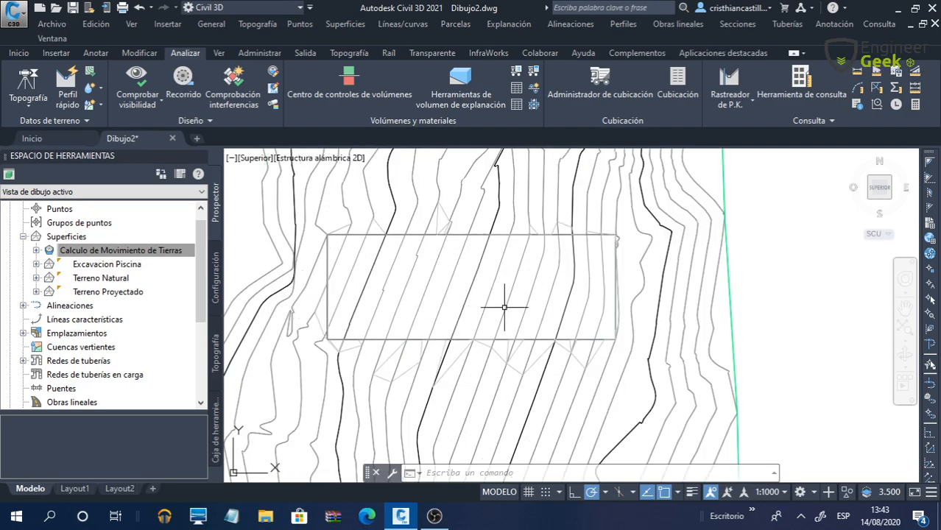
scroll(669, 311, down, 1)
scroll(682, 293, up, 1)
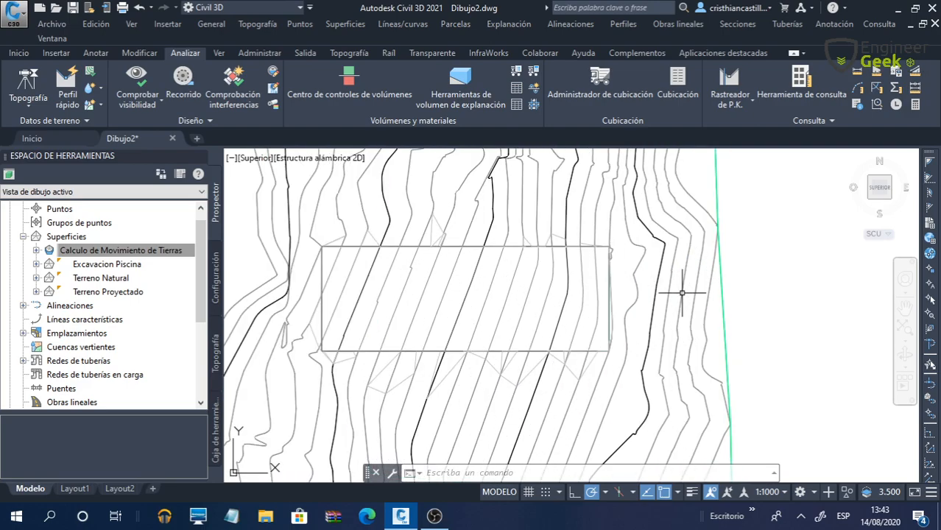
Step: Draw a straight, nearly horizontal line across the middle of the platform rectangle, extending past both of its short sides
click(19, 53)
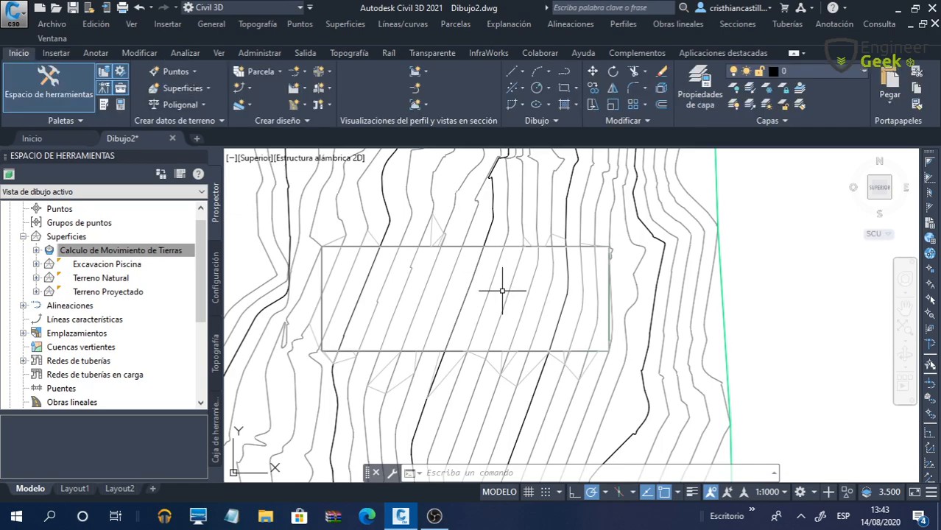
scroll(505, 294, down, 3)
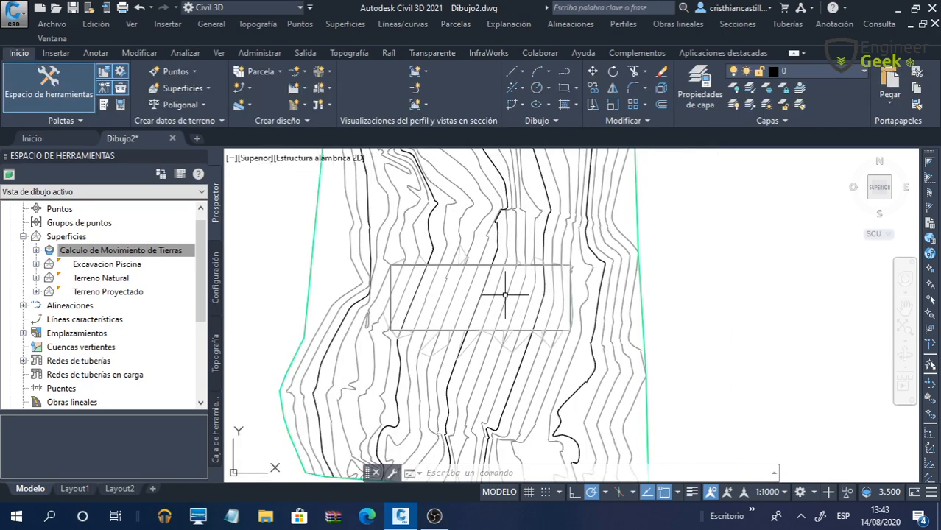
scroll(630, 263, down, 1)
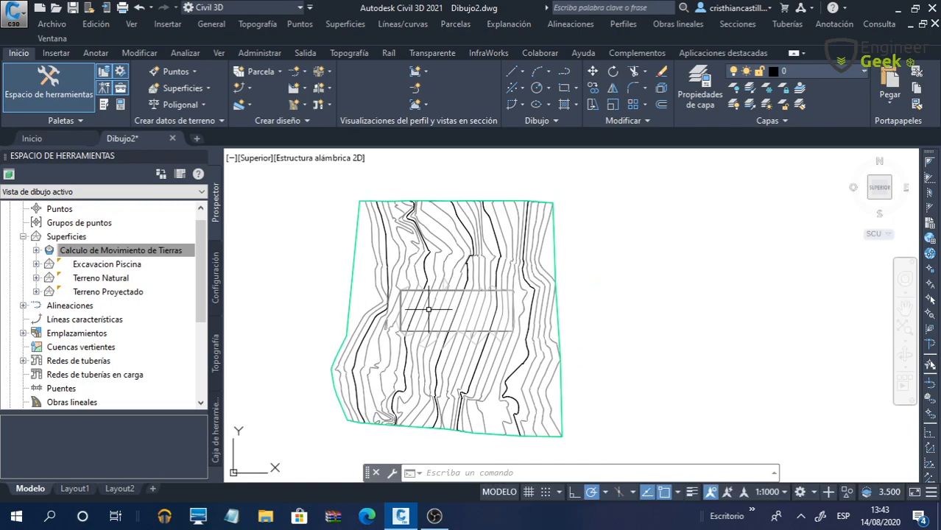
scroll(410, 296, up, 4)
middle_drag(421, 318, 420, 294)
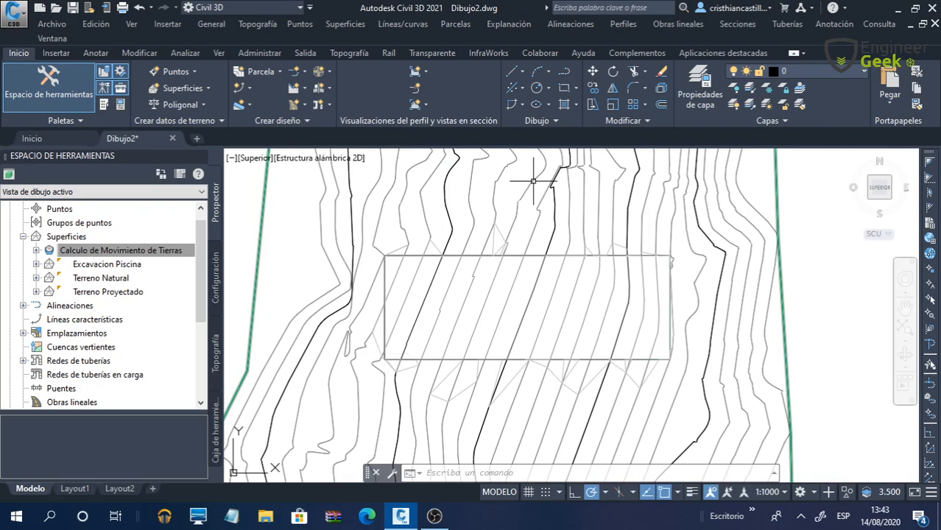
click(518, 72)
click(543, 100)
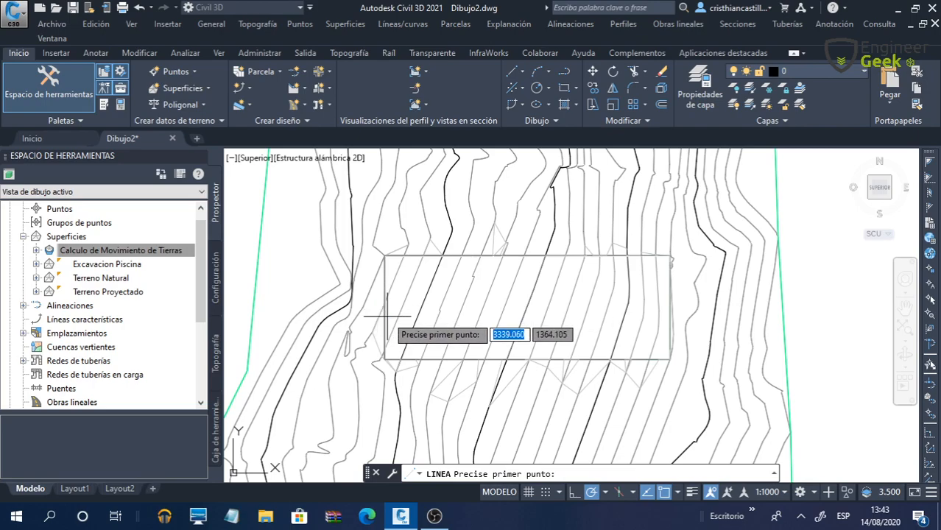
click(330, 316)
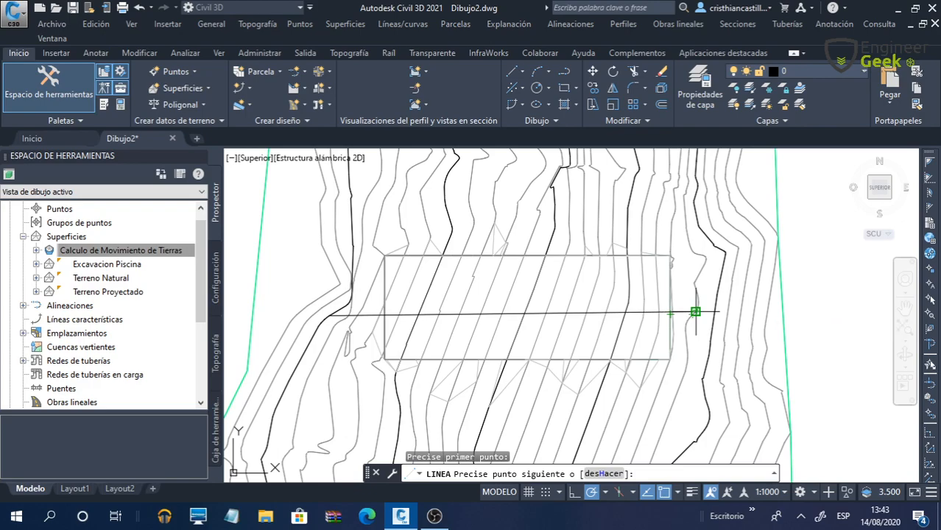
click(695, 312)
key(Escape)
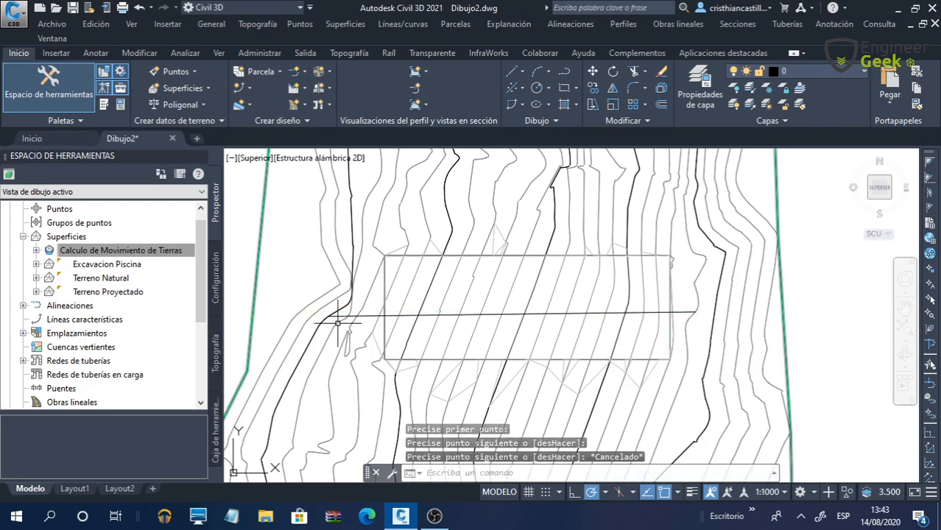
Step: Stretch the line's west endpoint inward in two moves so that it ends just outside the platform rectangle
click(354, 316)
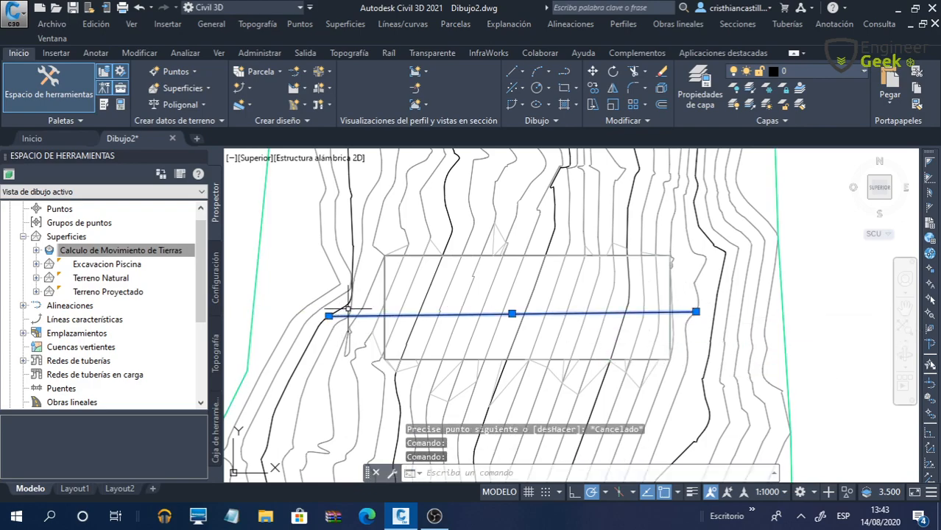
click(328, 316)
click(350, 312)
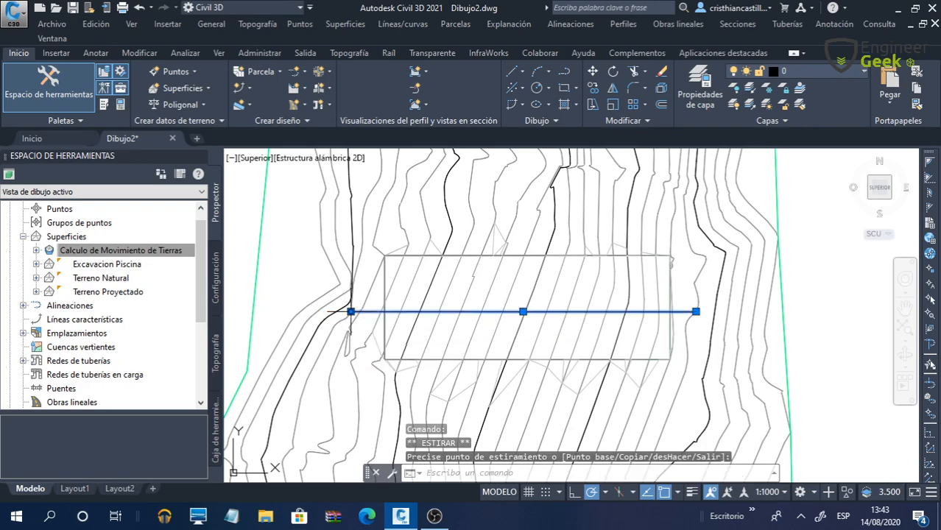
key(Escape)
scroll(369, 305, up, 3)
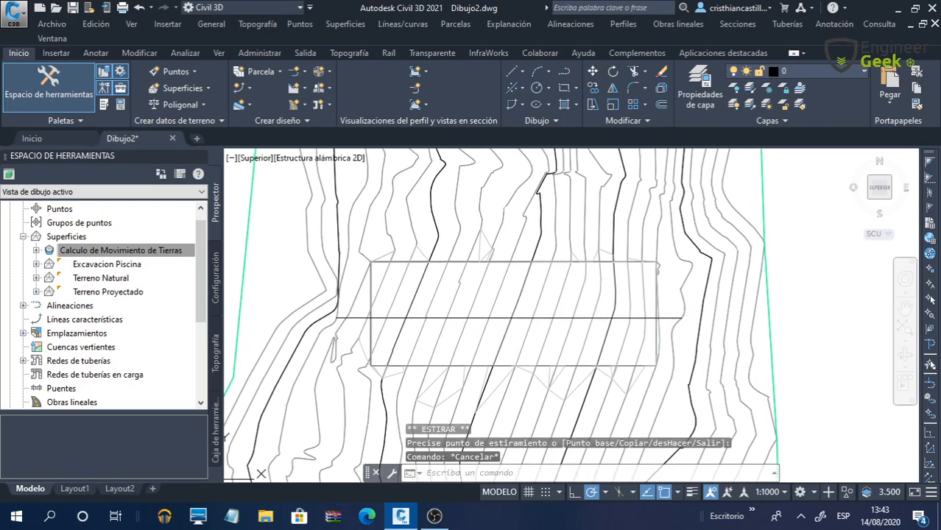
click(343, 321)
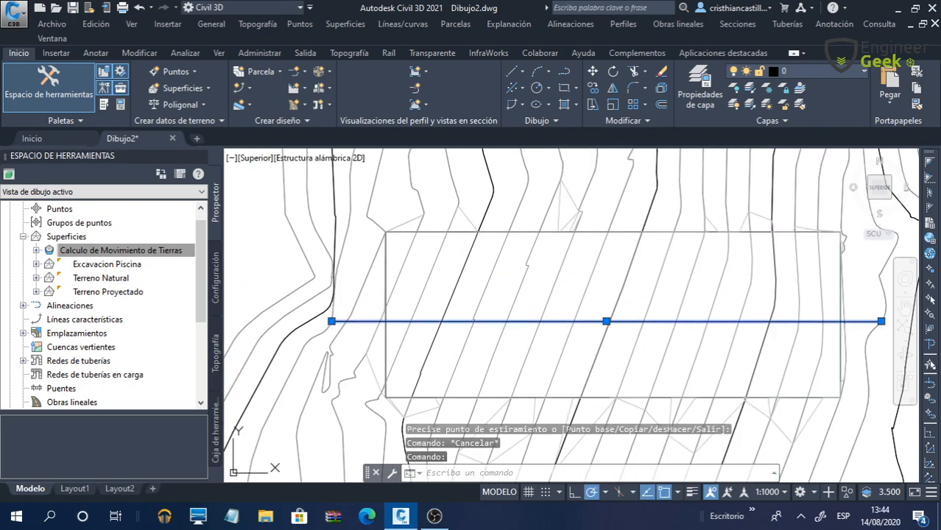
click(331, 322)
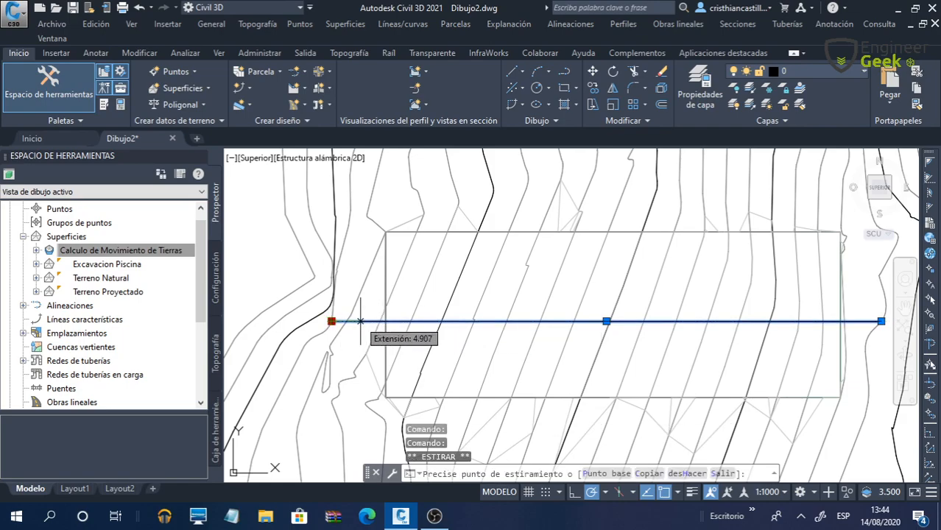
click(352, 315)
scroll(379, 316, down, 2)
scroll(674, 317, up, 2)
click(703, 318)
key(Escape)
scroll(707, 324, down, 2)
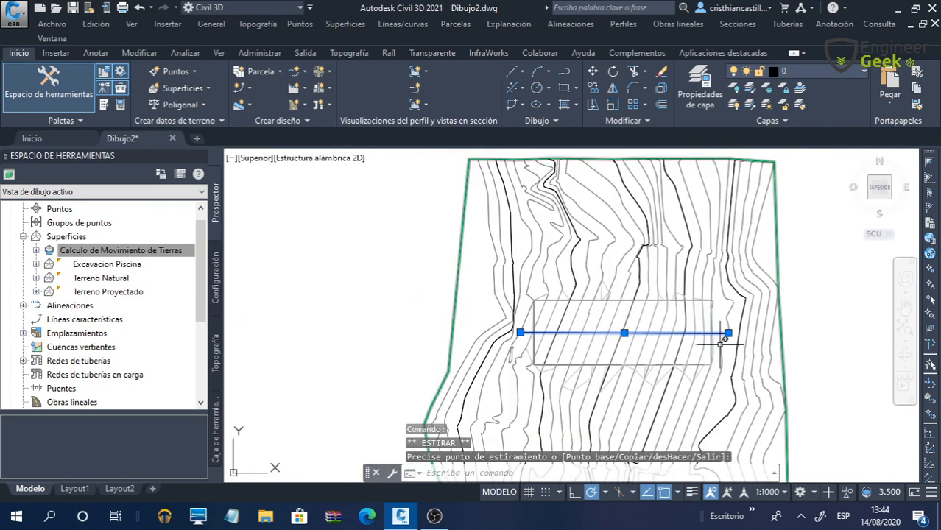
scroll(662, 339, up, 2)
key(Escape)
scroll(655, 341, down, 2)
scroll(668, 330, up, 2)
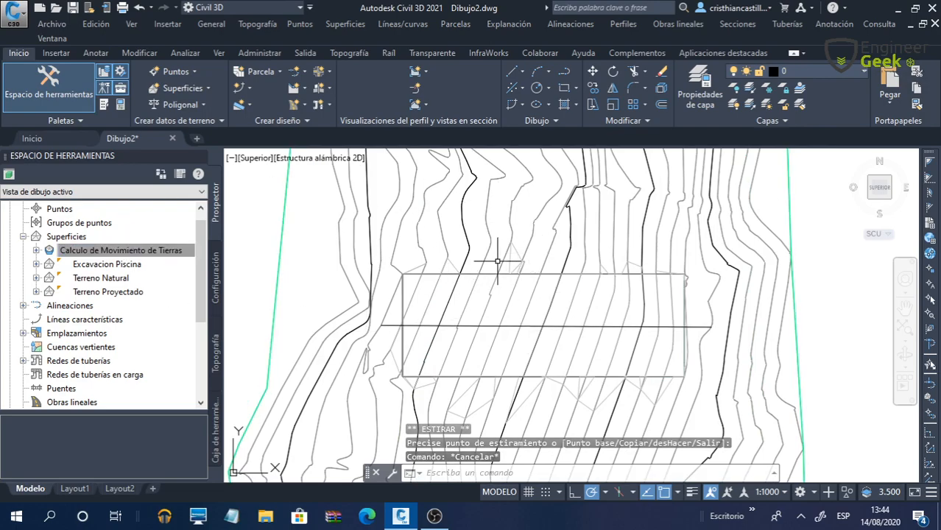
Step: Create an alignment from the line across the platform, inverting its direction and keeping the default name, Proposed style and _No Labels label set
click(298, 71)
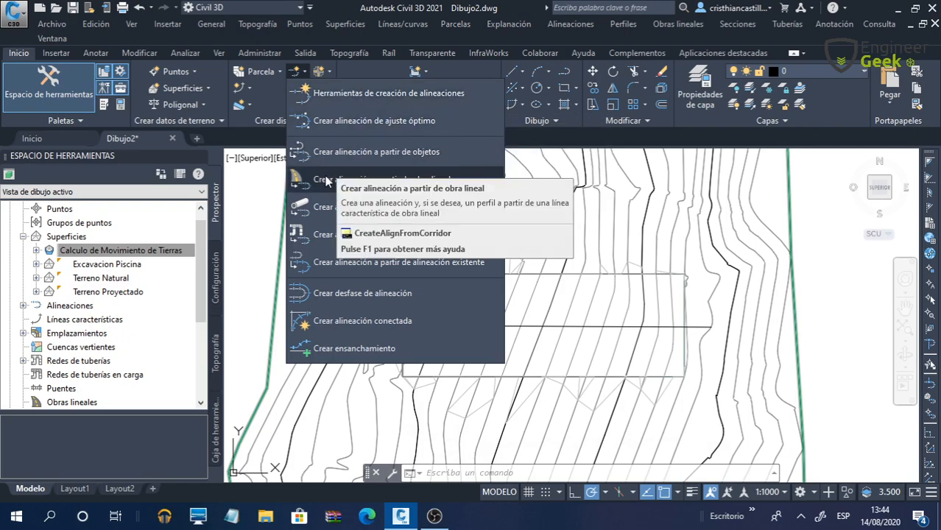
click(357, 153)
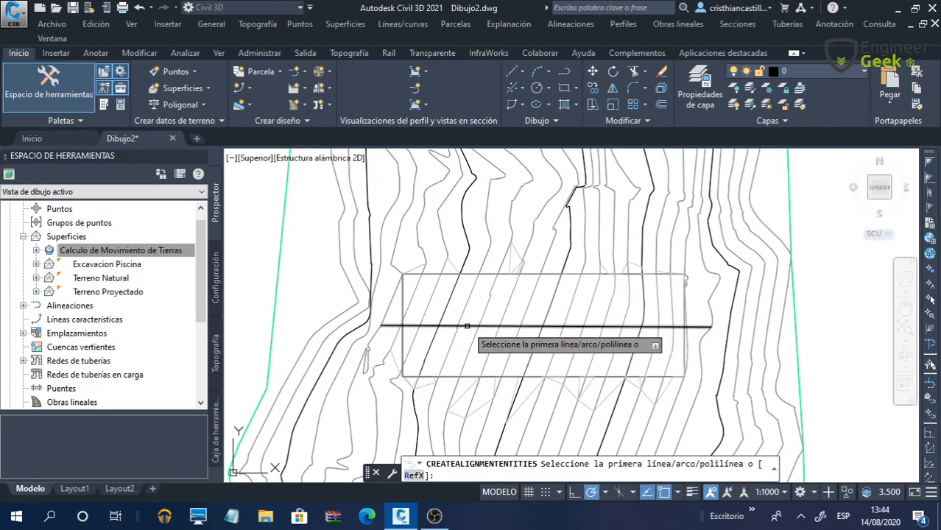
click(467, 326)
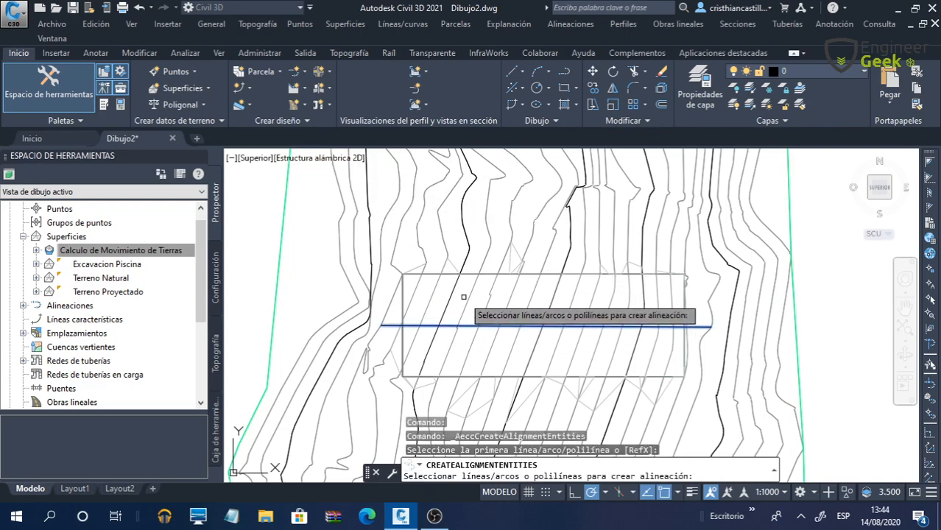
key(Return)
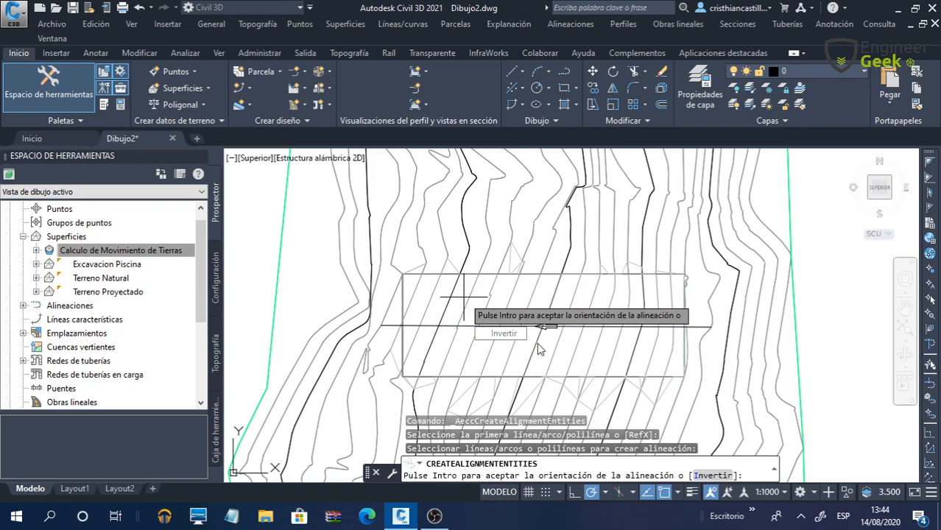
click(486, 335)
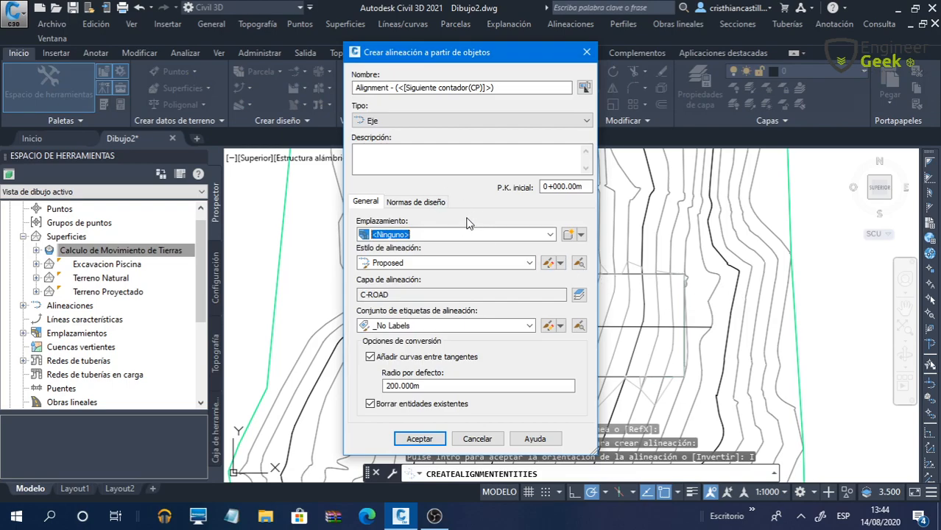
click(419, 437)
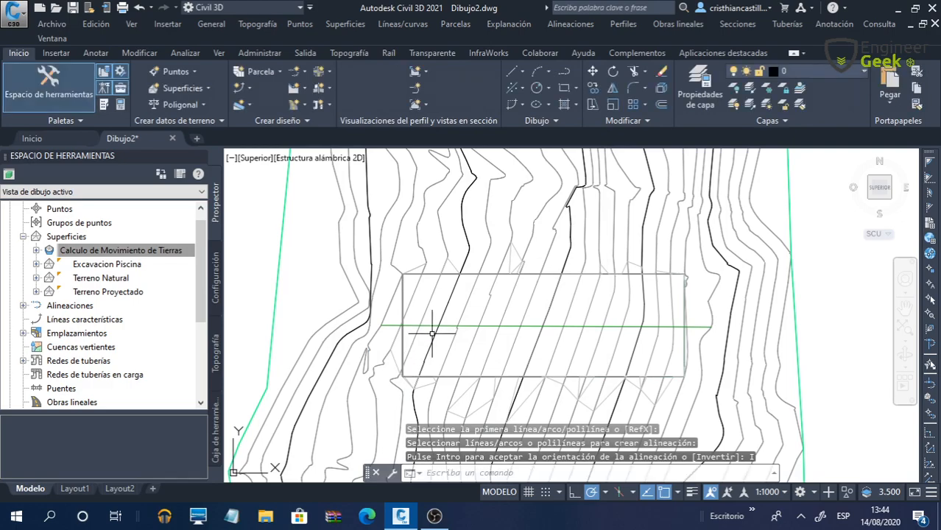
scroll(569, 337, up, 5)
scroll(567, 336, down, 5)
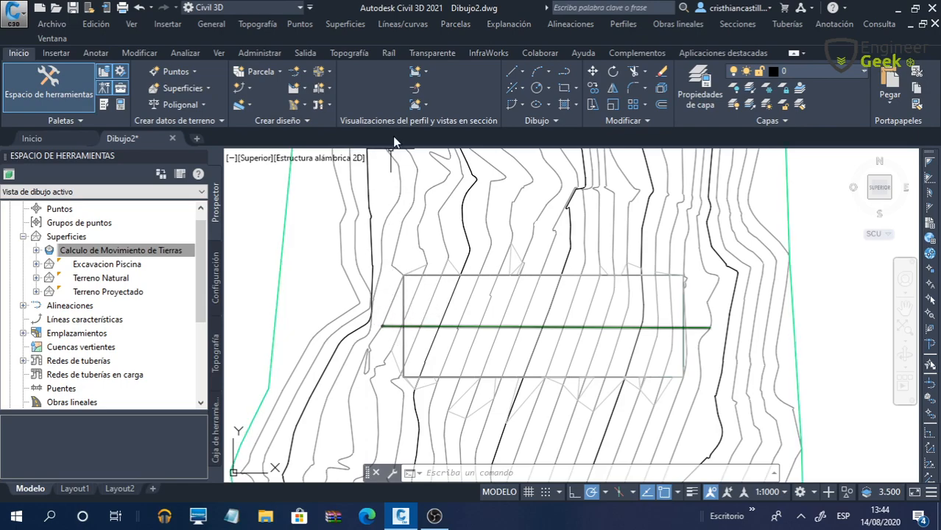
Step: Create a sample line group on the new alignment that samples Terreno Natural and Terreno Proyectado but not Excavacion Piscina
click(413, 88)
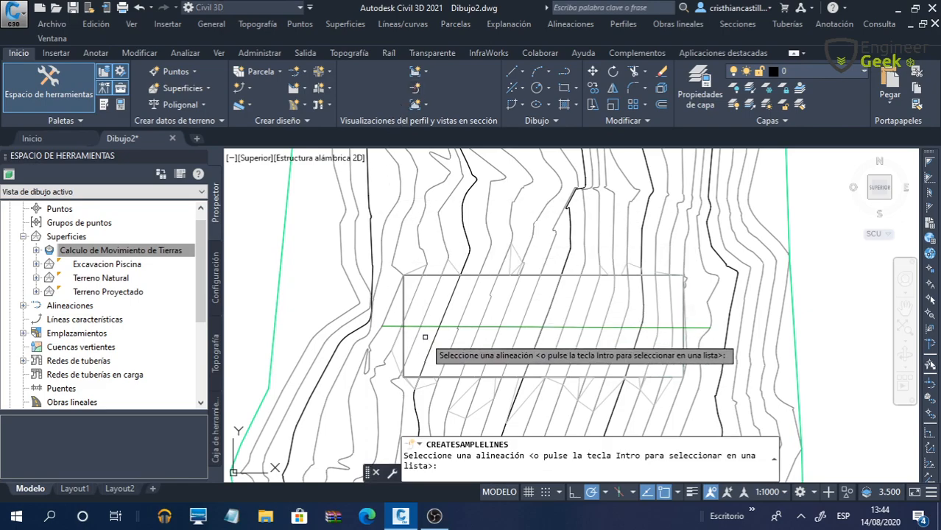
scroll(425, 335, up, 4)
click(435, 313)
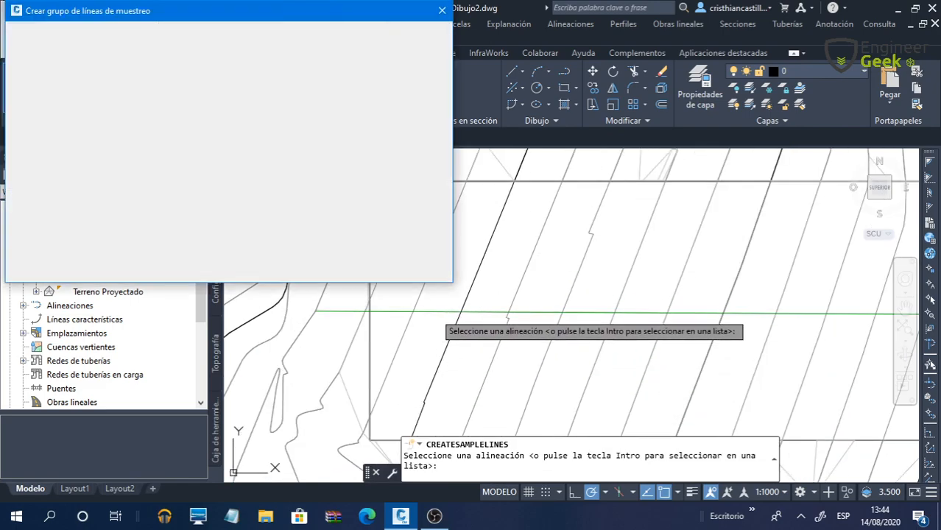
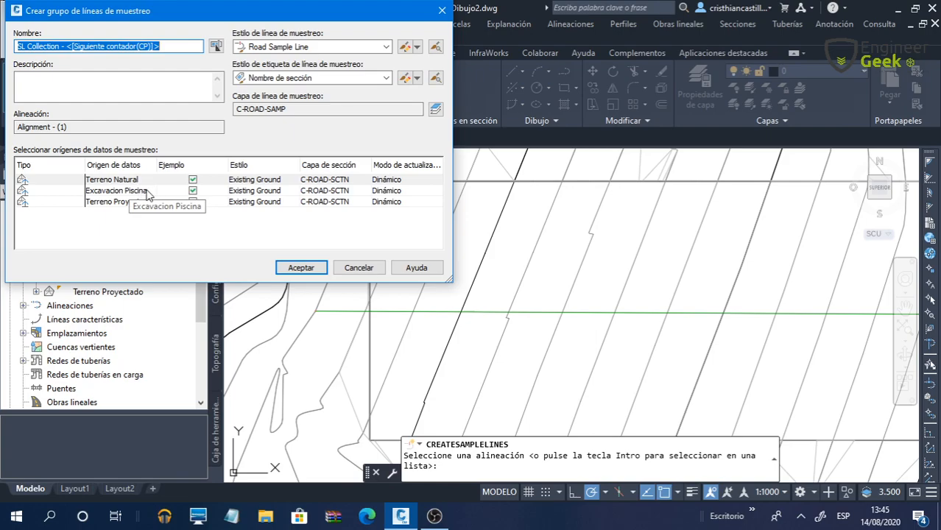
click(153, 193)
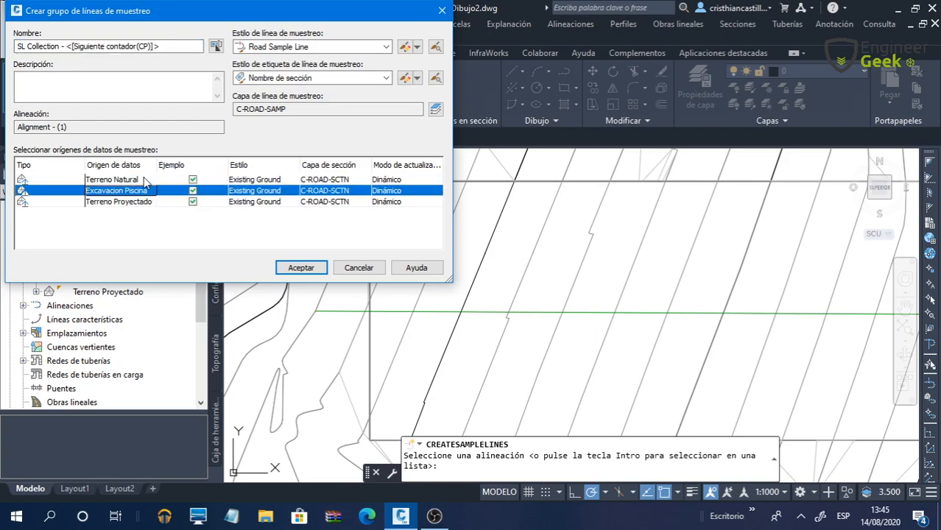
click(193, 191)
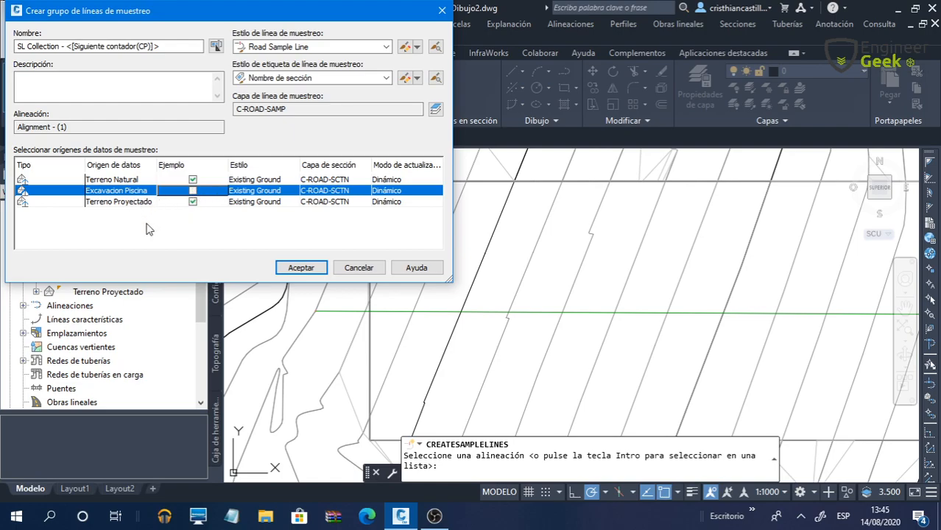
click(324, 269)
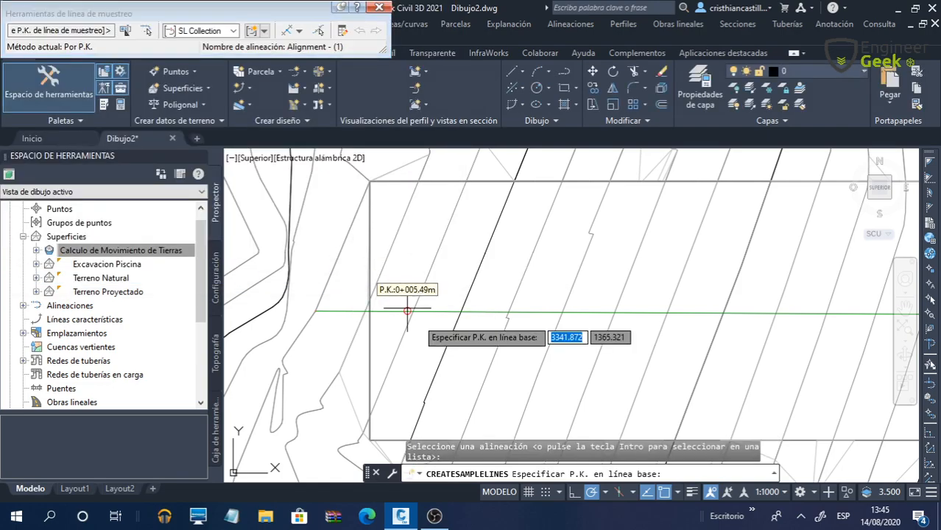
Step: Switch the sample line creation method to a station range (Por intervalo de P.K.)
drag(204, 14, 274, 88)
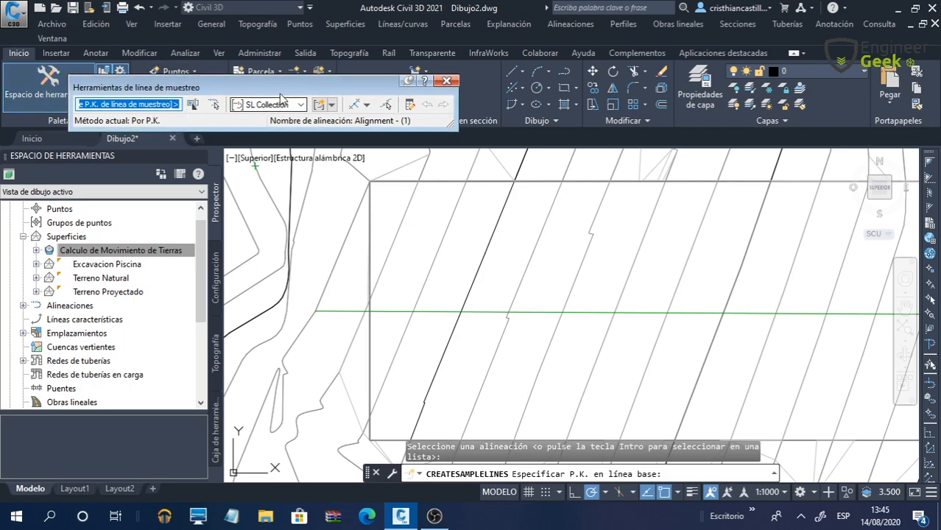
click(371, 105)
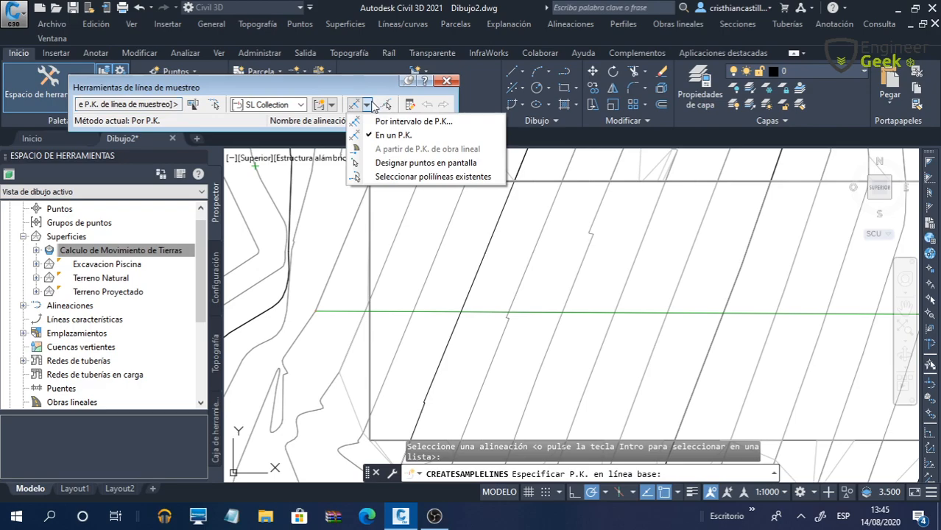
click(420, 122)
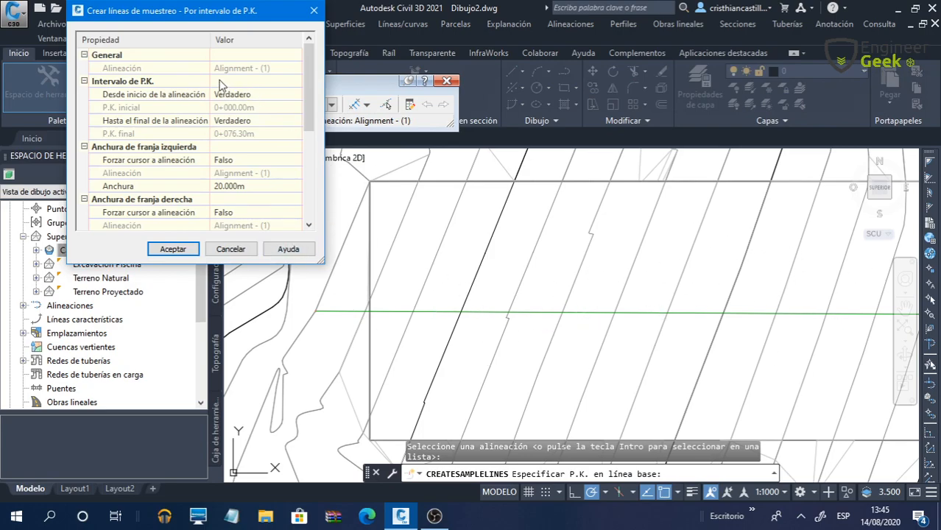
Step: Keep both the left and right swath widths of the sample lines at 20 m
click(255, 186)
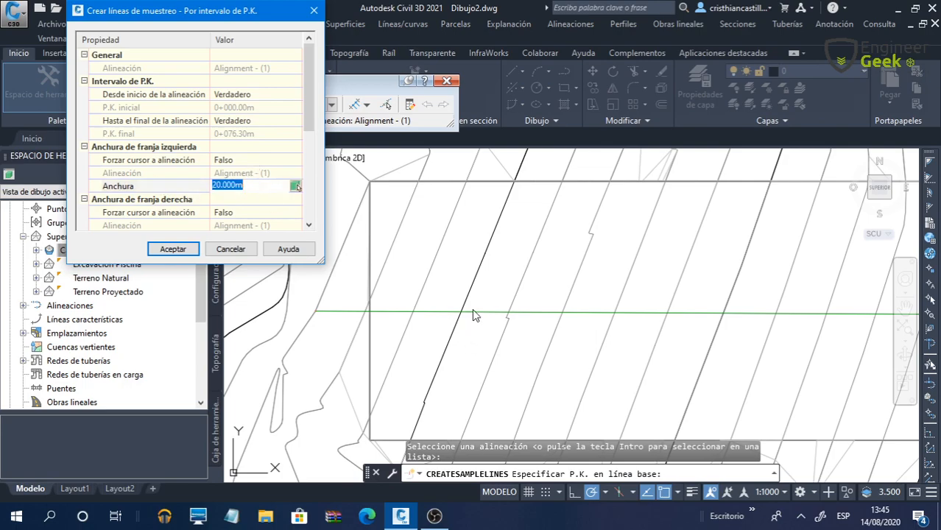
scroll(252, 201, down, 1)
click(258, 199)
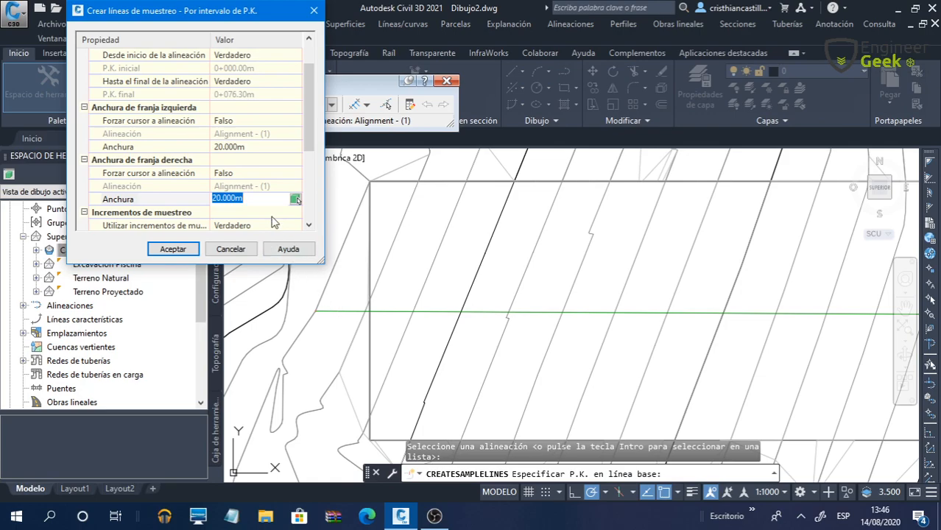
Step: Set the sampling increments on tangents, curves and spirals to 5 m and generate the sample lines along the whole alignment
scroll(248, 184, down, 2)
click(259, 173)
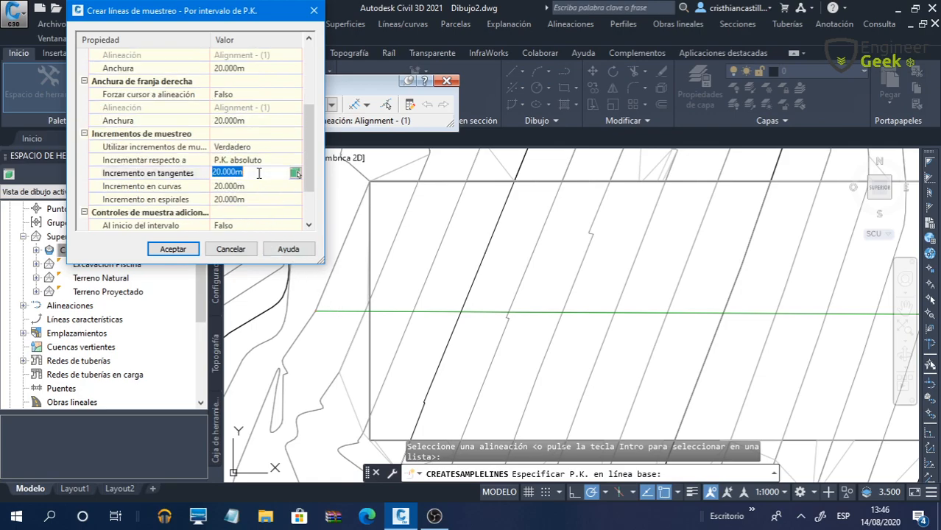
text(5)
click(252, 186)
text(5)
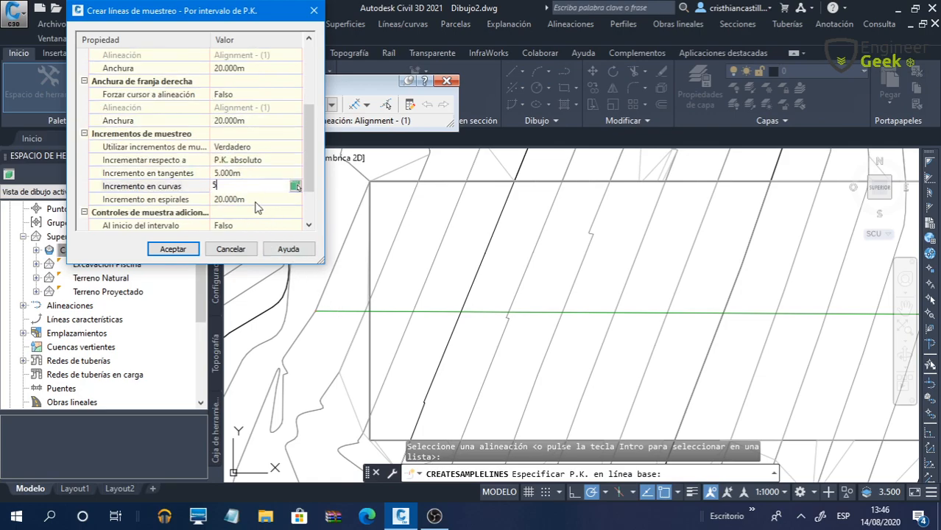
click(256, 200)
text(5)
key(Return)
scroll(262, 184, down, 2)
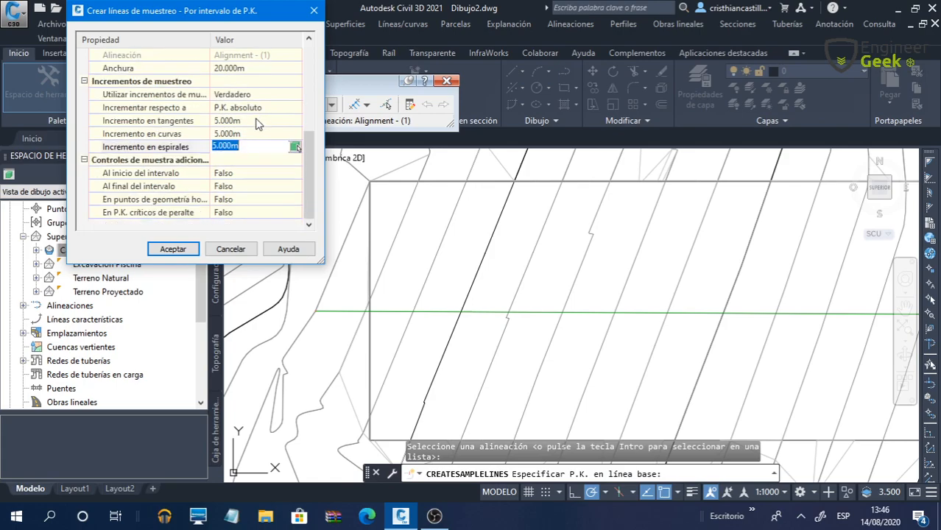
click(173, 250)
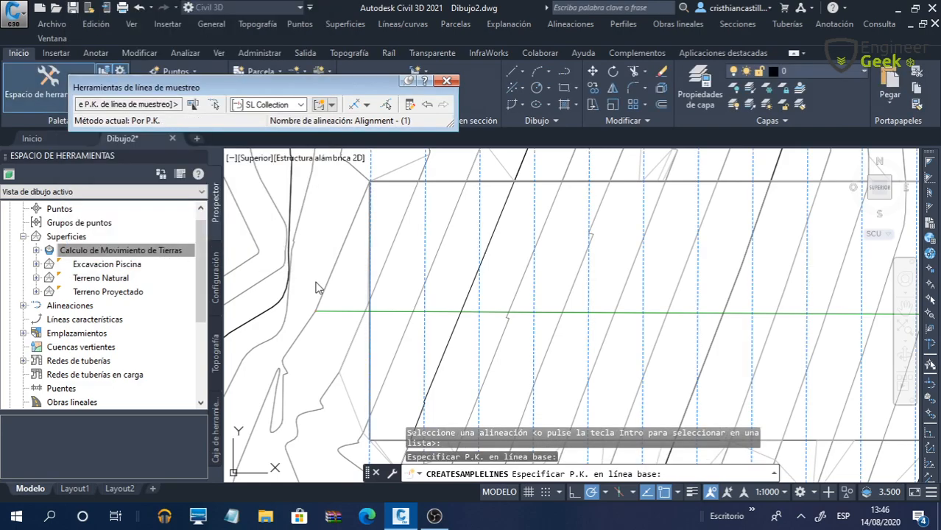
scroll(342, 319, down, 3)
scroll(464, 315, up, 2)
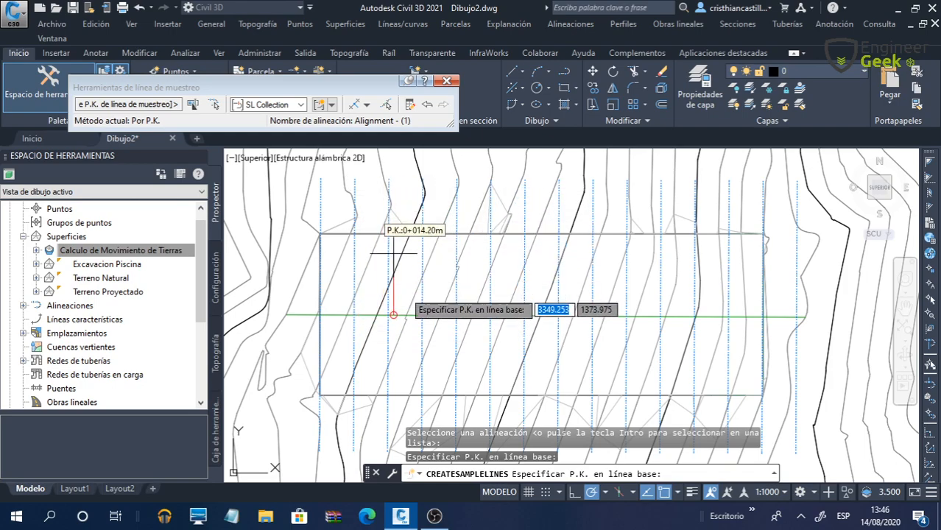
scroll(426, 282, down, 2)
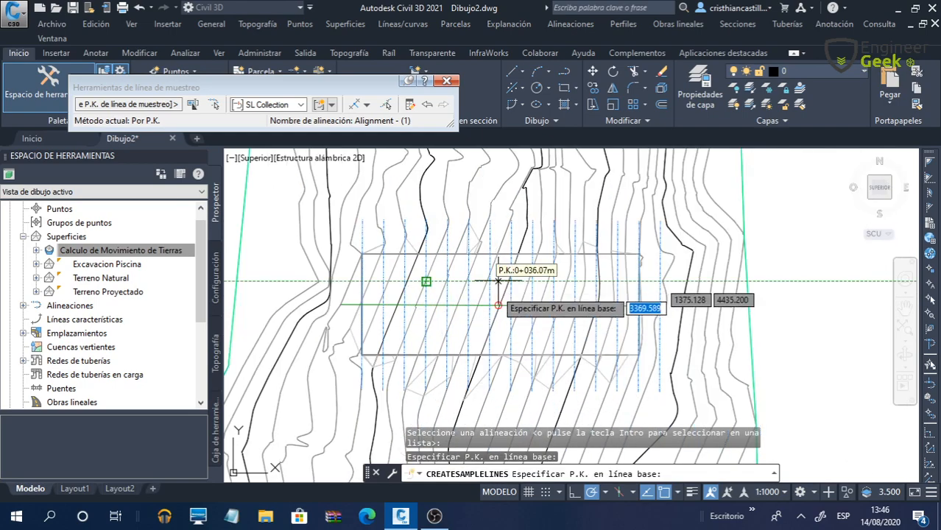
scroll(480, 295, up, 2)
scroll(578, 266, down, 2)
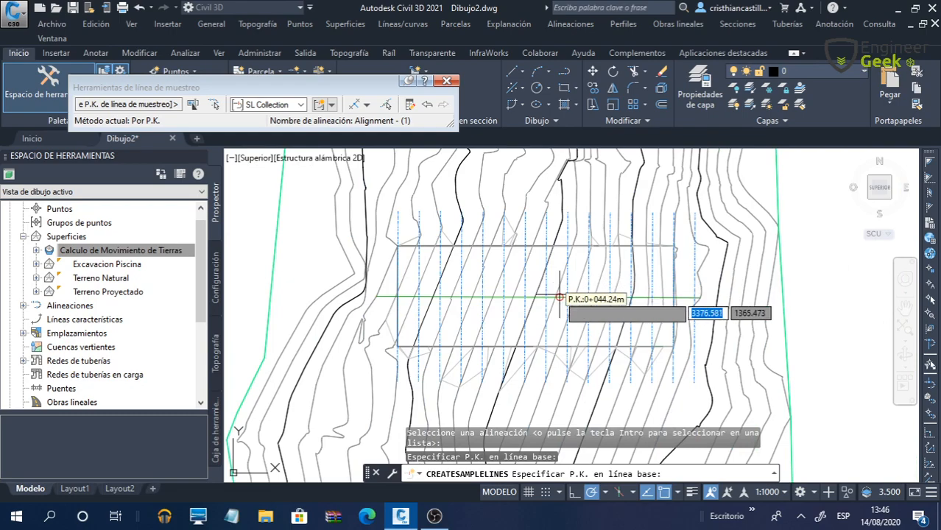
Step: End the sample line creation command with the lines in place along the green alignment
scroll(558, 296, up, 2)
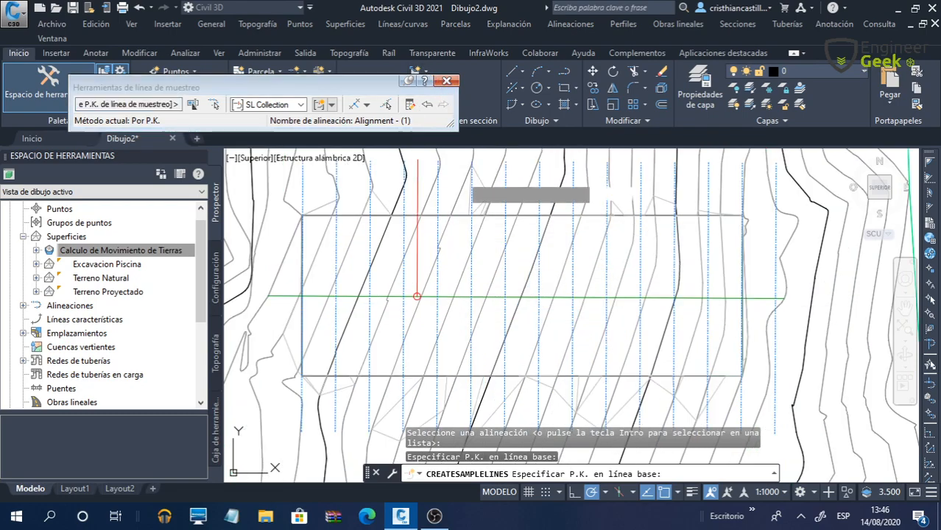
scroll(542, 224, up, 2)
scroll(542, 221, down, 3)
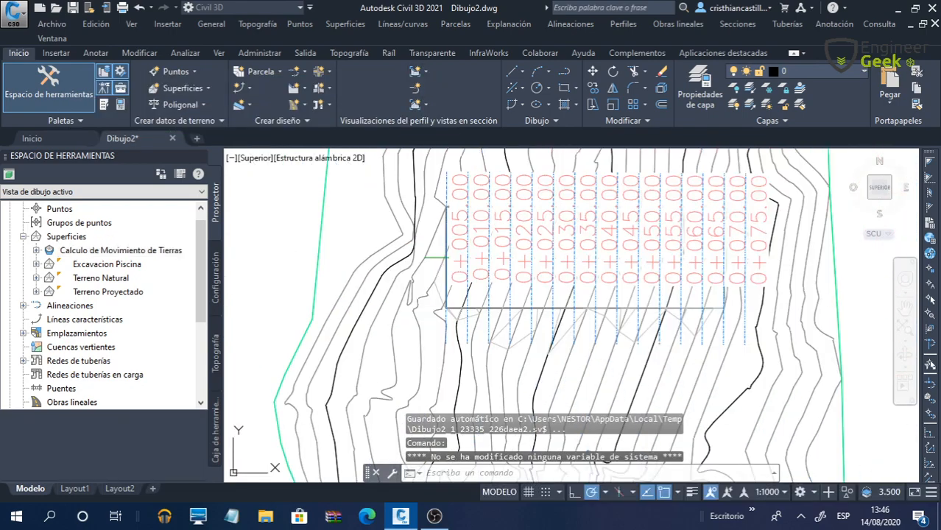
scroll(498, 219, up, 1)
key(Escape)
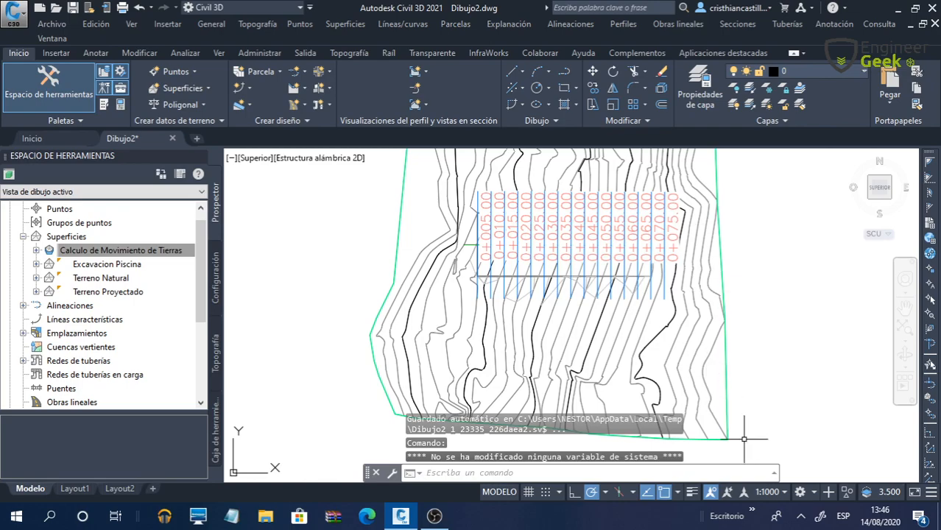
Step: Set the drawing's annotation scale to 1:200
click(770, 492)
click(801, 293)
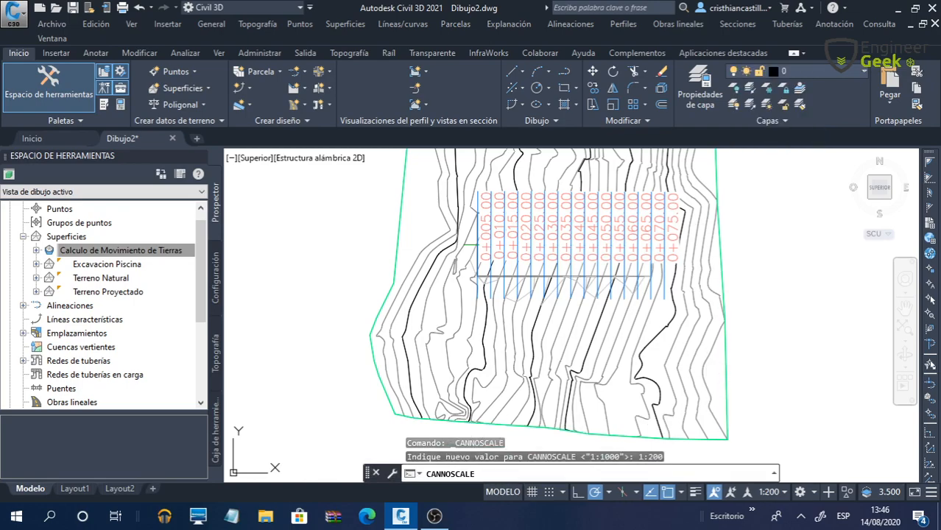
scroll(670, 218, up, 4)
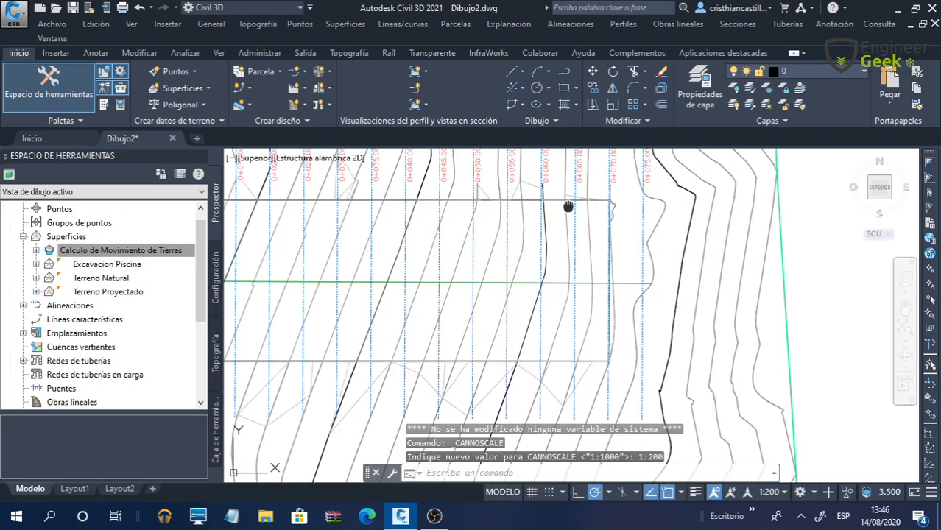
scroll(589, 241, down, 3)
scroll(558, 269, down, 1)
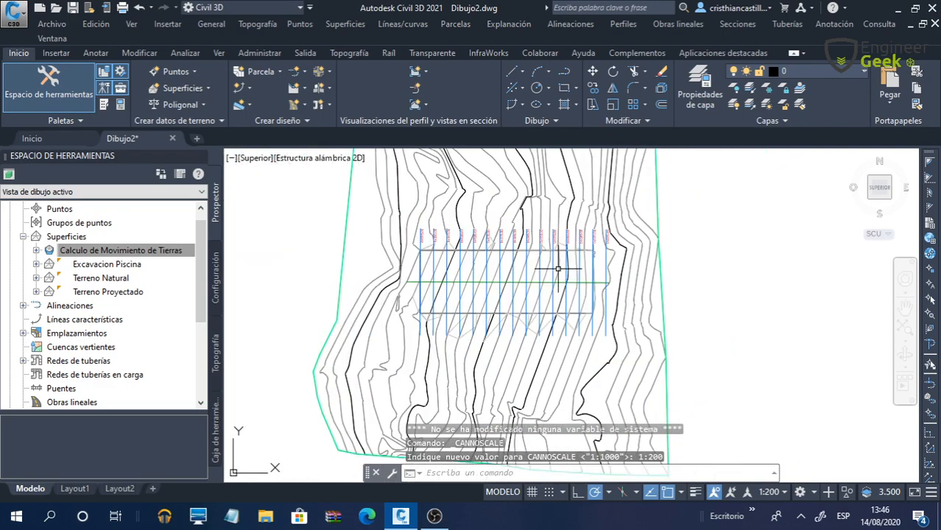
Step: Select the sample line labels, look at their label group's object properties, and close them
scroll(563, 269, up, 1)
scroll(308, 275, up, 3)
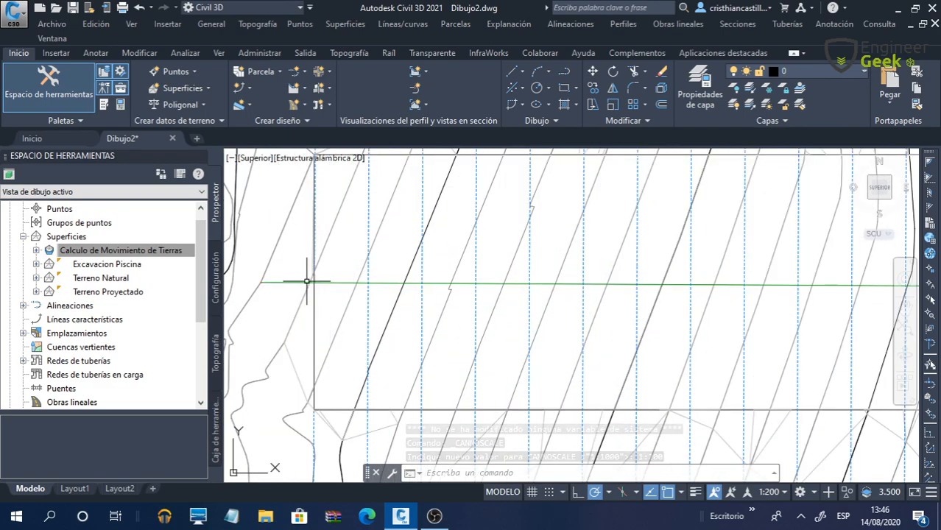
scroll(300, 273, down, 3)
scroll(308, 254, up, 3)
middle_drag(310, 218, 352, 264)
click(341, 205)
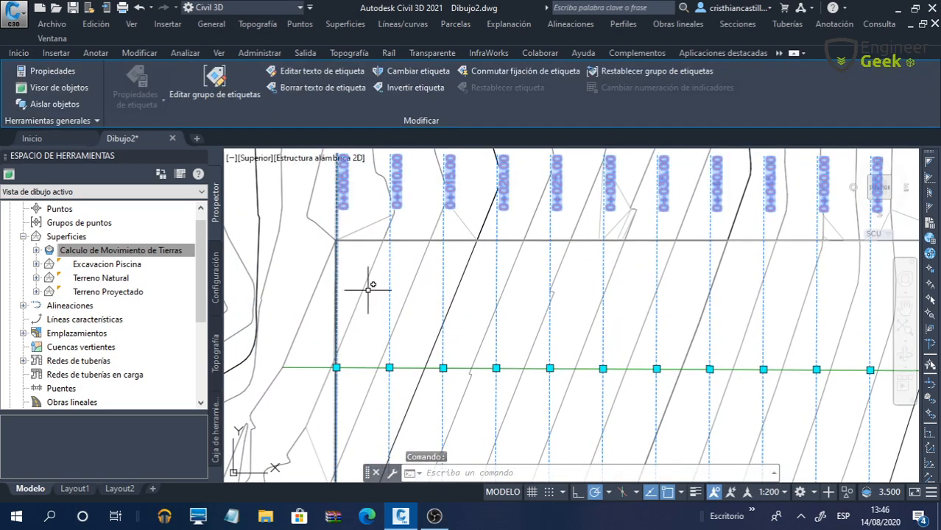
click(62, 70)
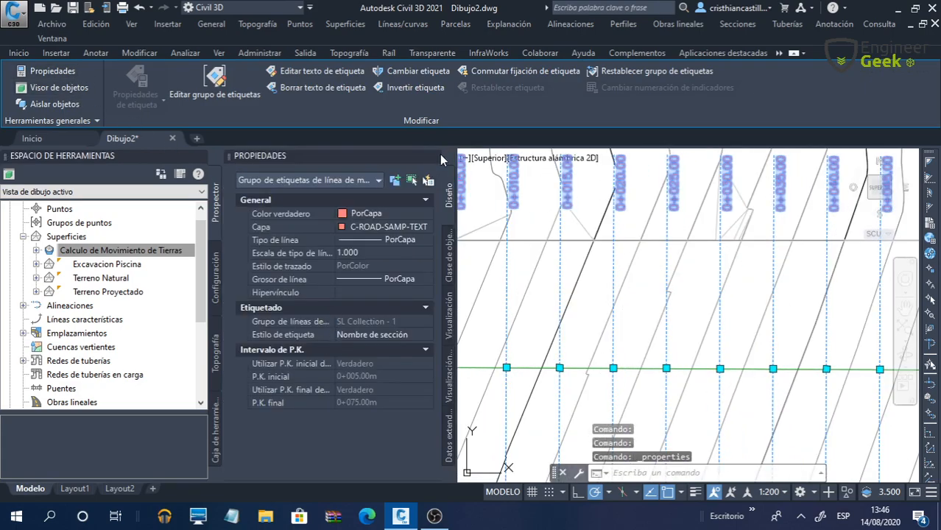
click(444, 158)
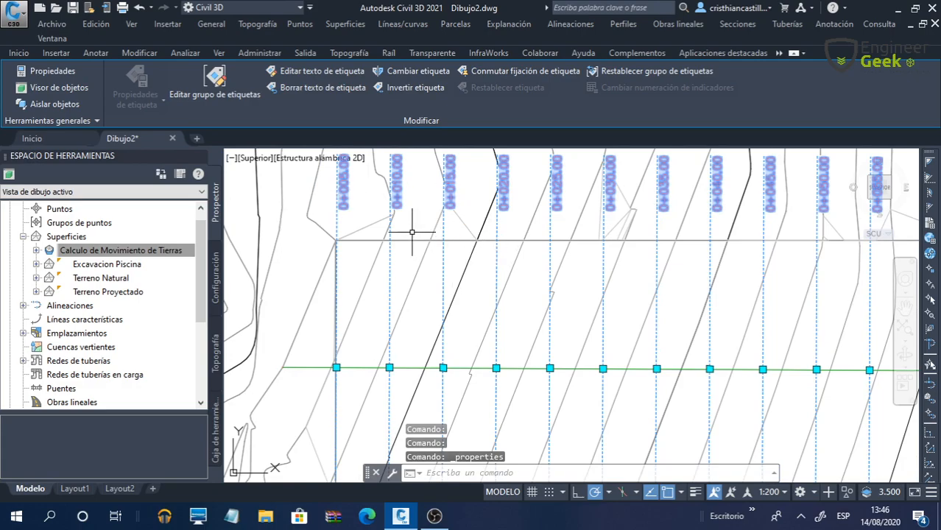
Step: Review the sample line group's properties: sample lines, group labels, sections, section views and material list, without changing anything
scroll(411, 232, down, 2)
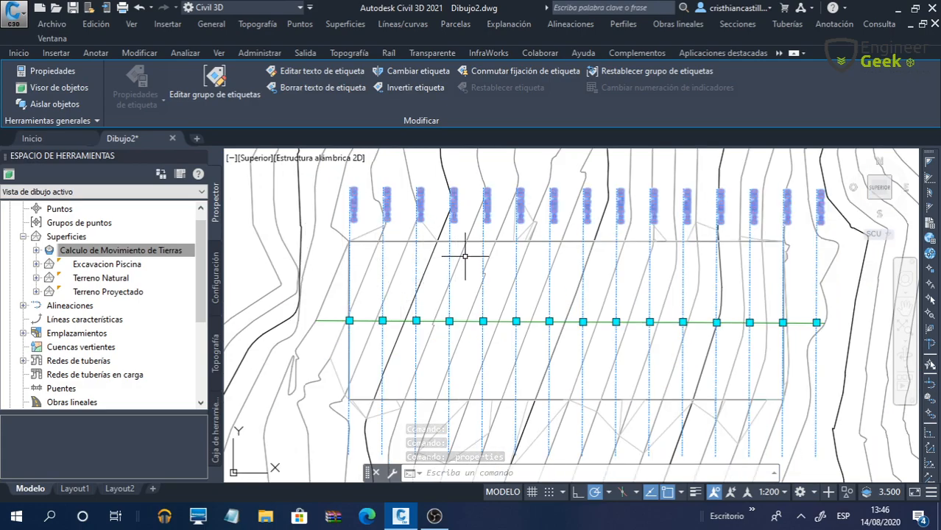
right_click(411, 242)
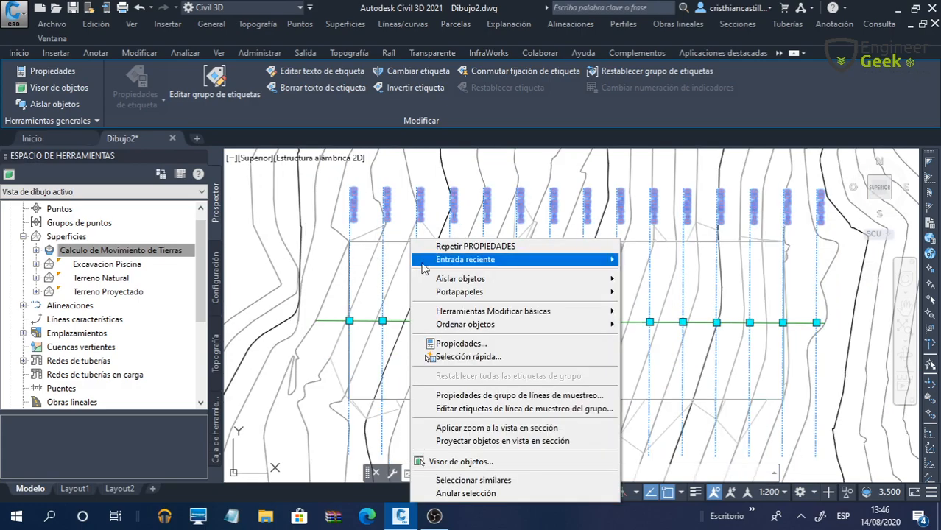
click(501, 398)
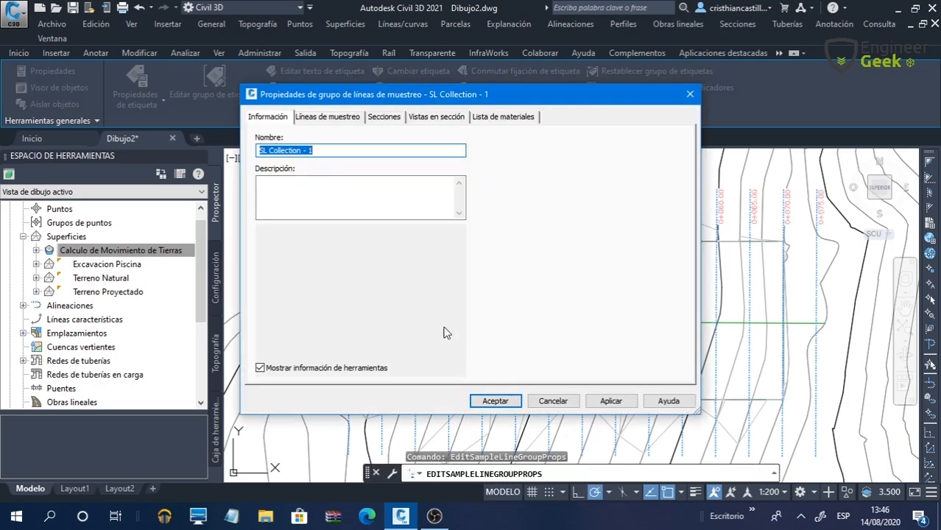
click(342, 118)
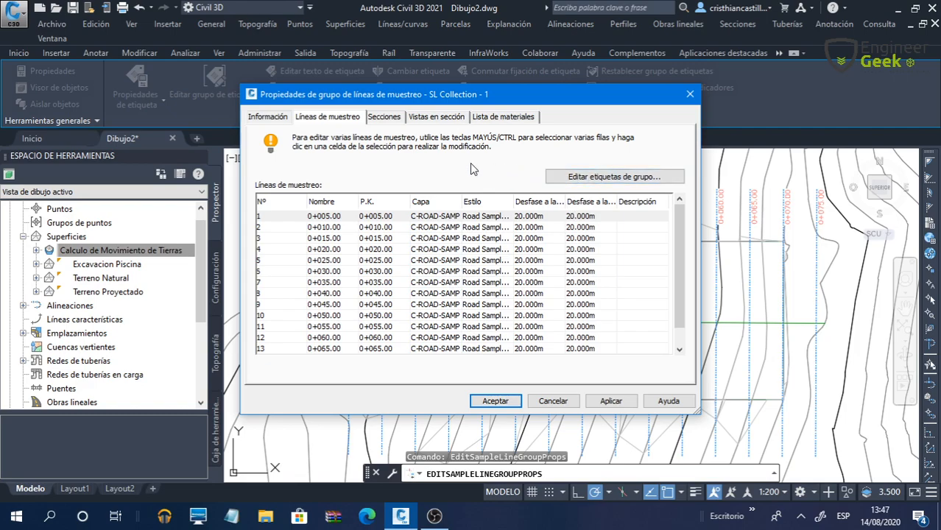
click(576, 178)
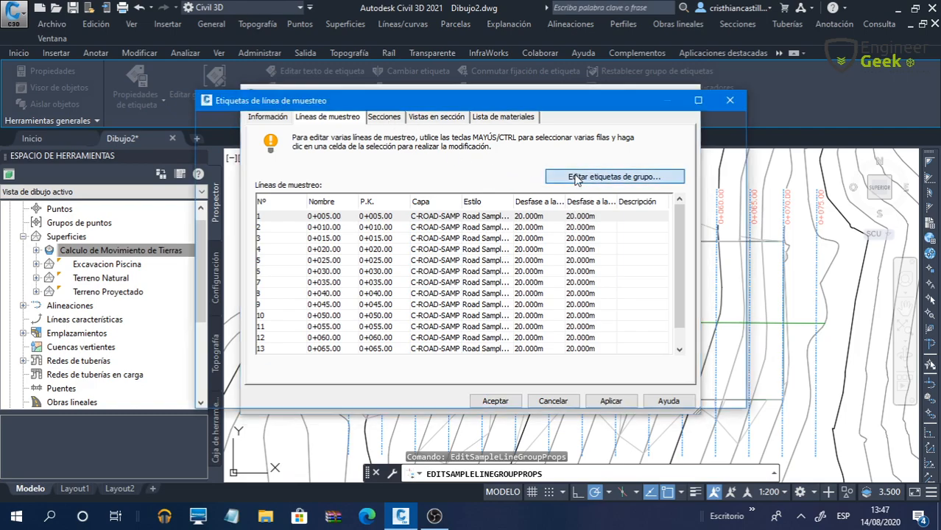
click(729, 100)
click(390, 117)
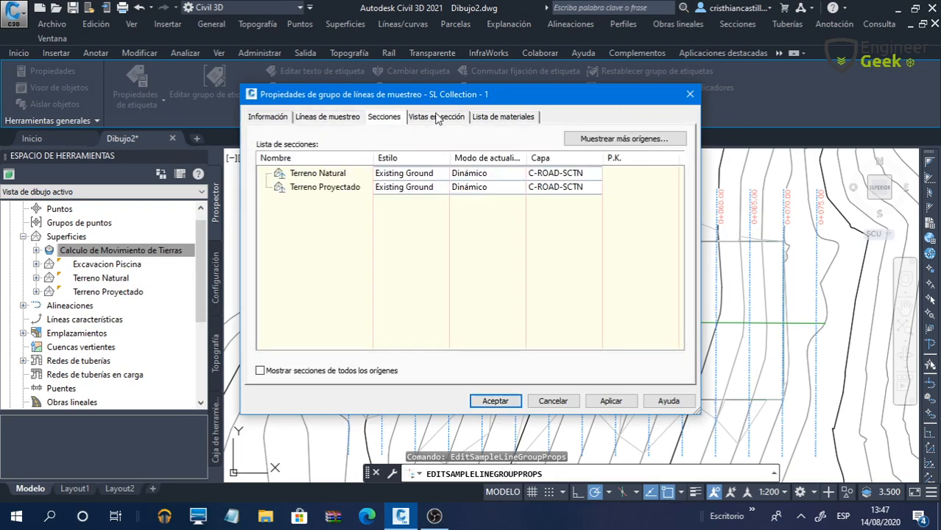
click(438, 118)
click(493, 122)
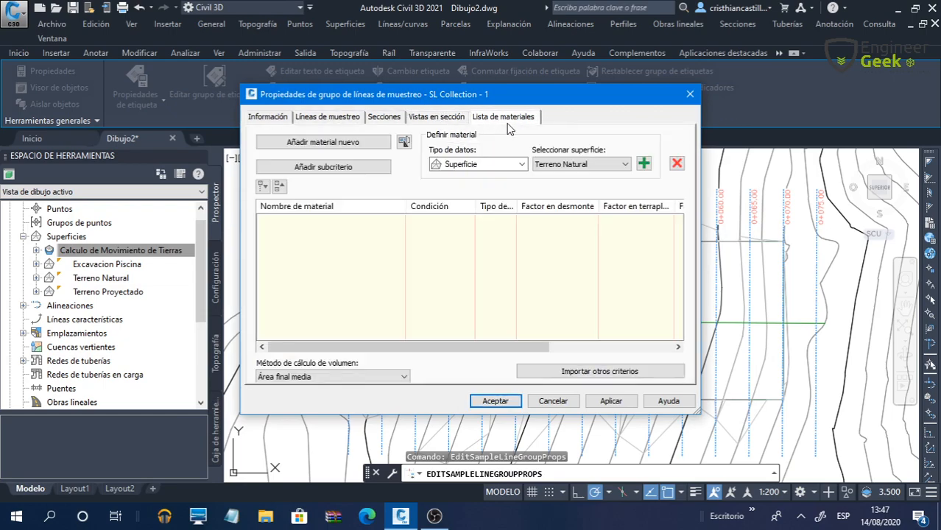
click(690, 94)
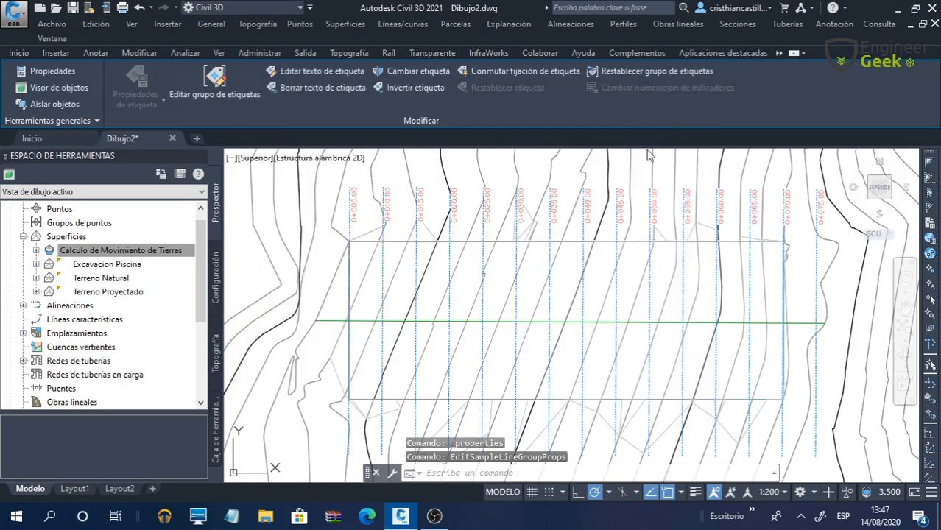
key(Escape)
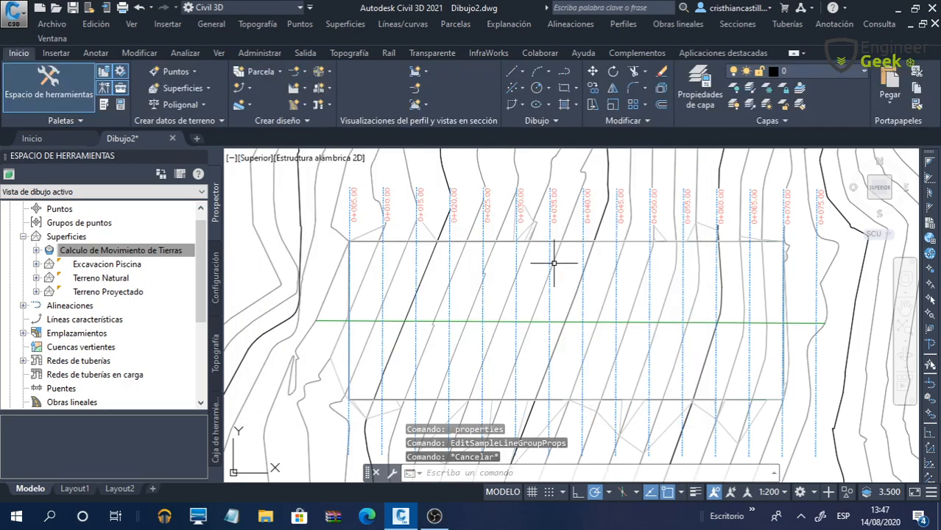
Step: Examine the sample lines along the alignment, checking how the 0+005.00 line sits against the platform's edge
scroll(513, 287, down, 2)
scroll(648, 302, up, 2)
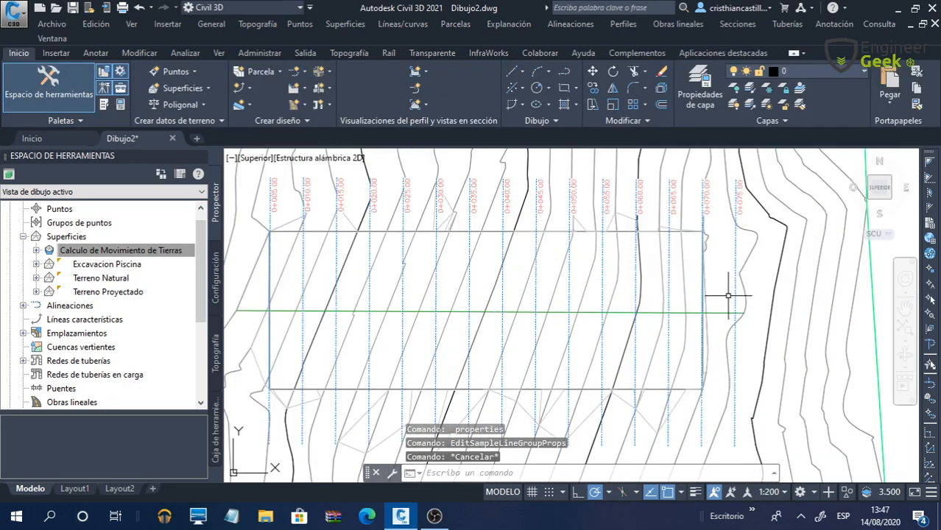
scroll(728, 297, down, 2)
scroll(443, 301, up, 4)
scroll(411, 285, down, 4)
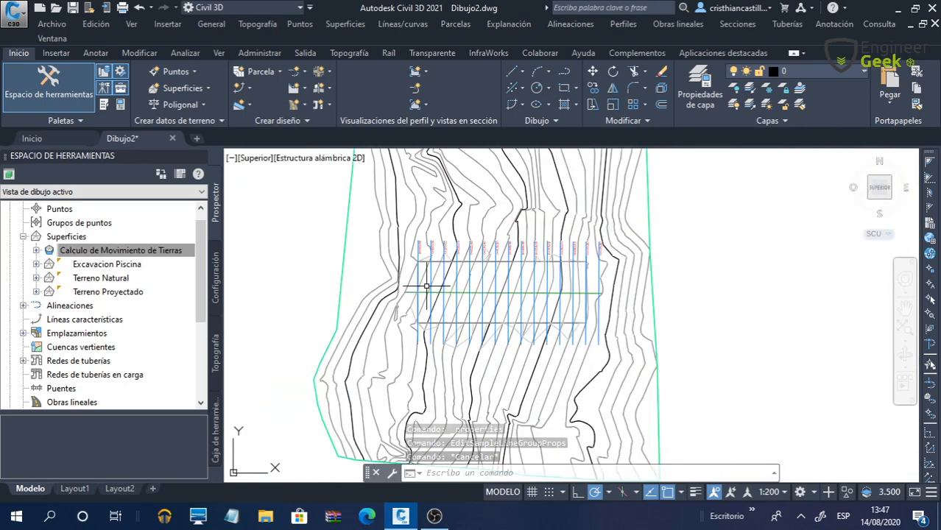
scroll(611, 251, up, 1)
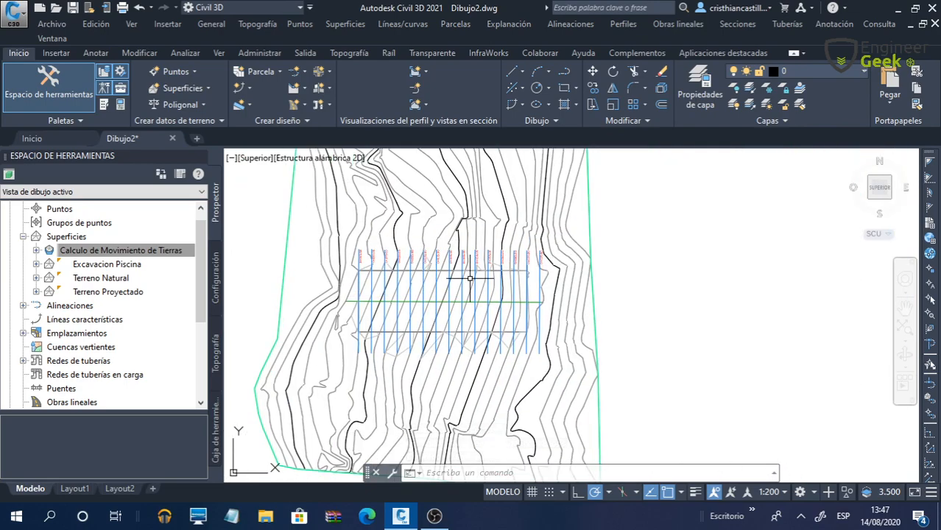
scroll(353, 288, up, 4)
scroll(317, 288, up, 2)
scroll(399, 372, up, 4)
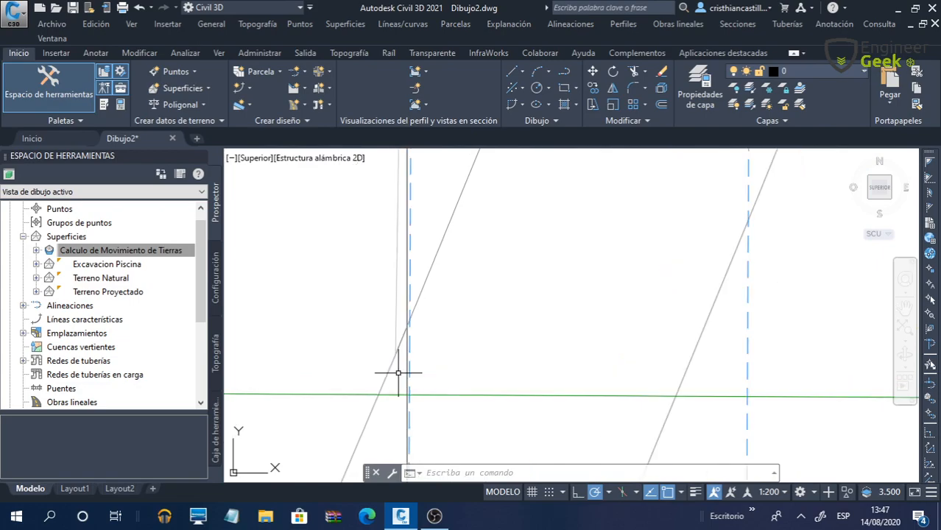
middle_drag(402, 395, 418, 332)
scroll(414, 352, up, 4)
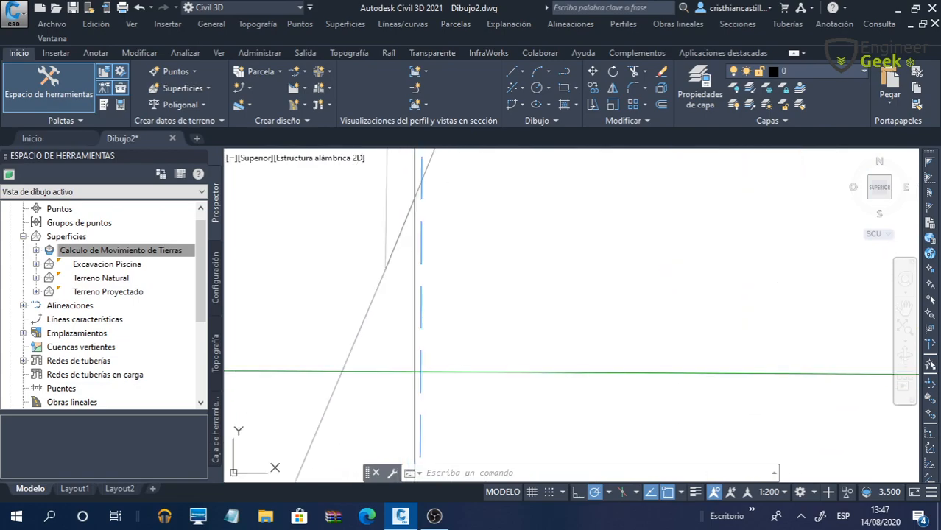
click(424, 357)
scroll(402, 375, down, 5)
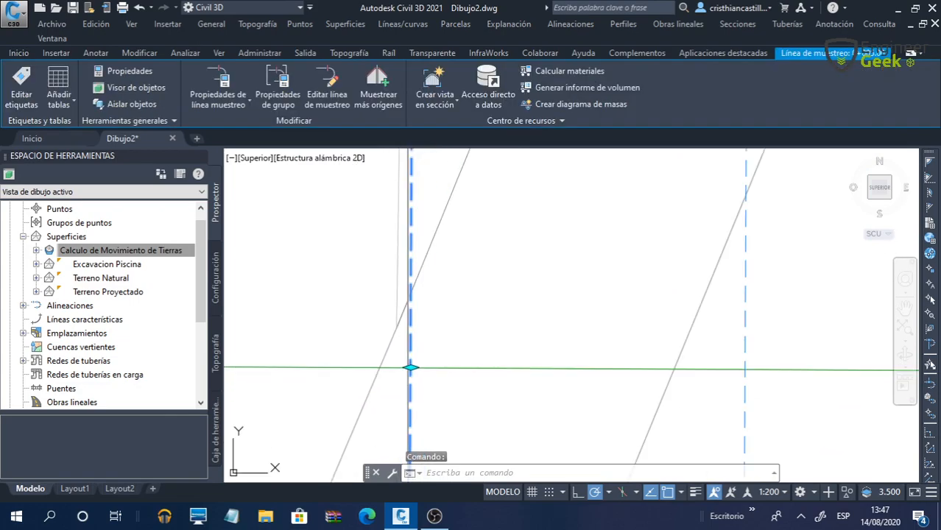
middle_drag(600, 322, 586, 318)
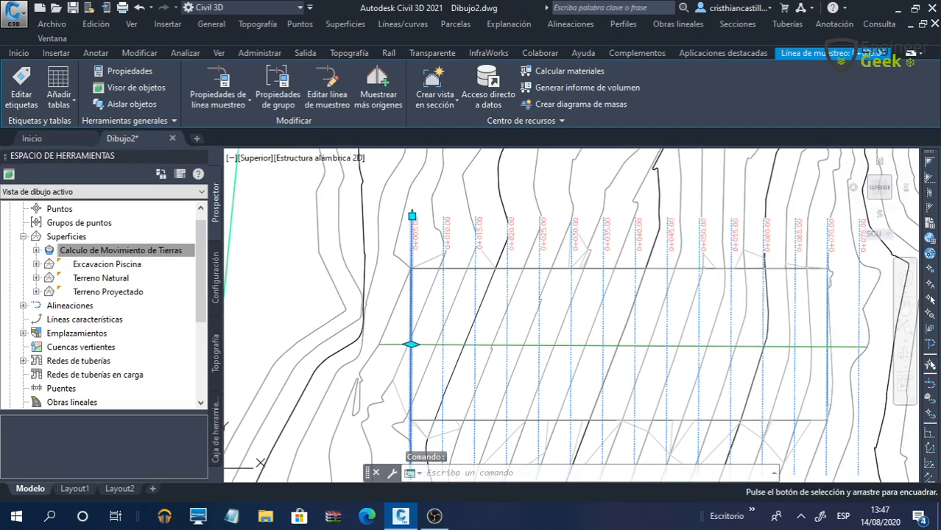
key(Escape)
key(Escape)
Step: Undo the annotation scale change and the creation of the sample lines, leaving only the alignment over the platform
key(ctrl+z)
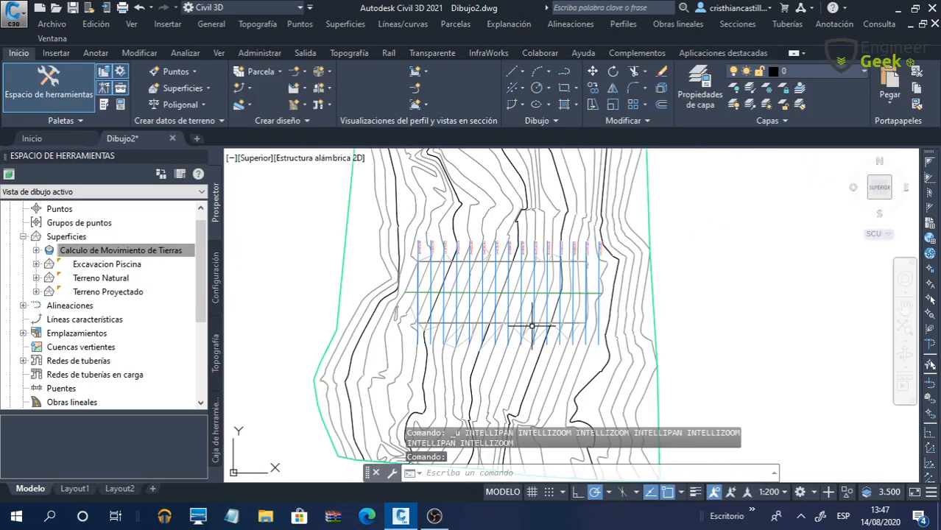
key(ctrl+z)
key(ctrl+z)
key(ctrl+z)
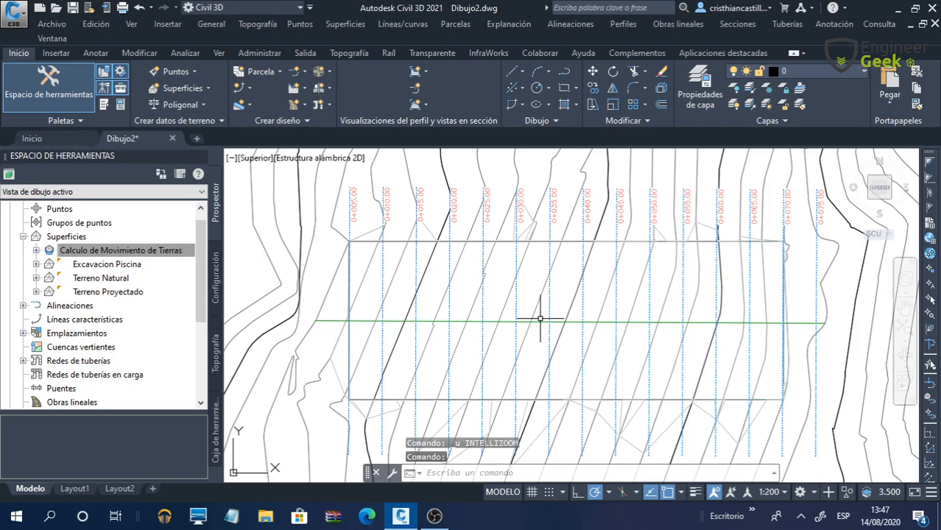
key(ctrl+z)
key(ctrl+z)
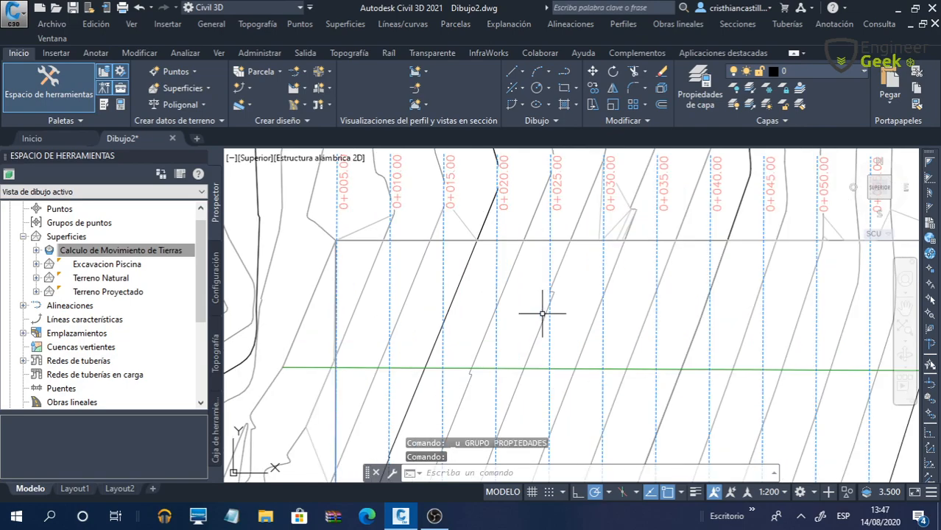
key(ctrl+z)
key(ctrl+z)
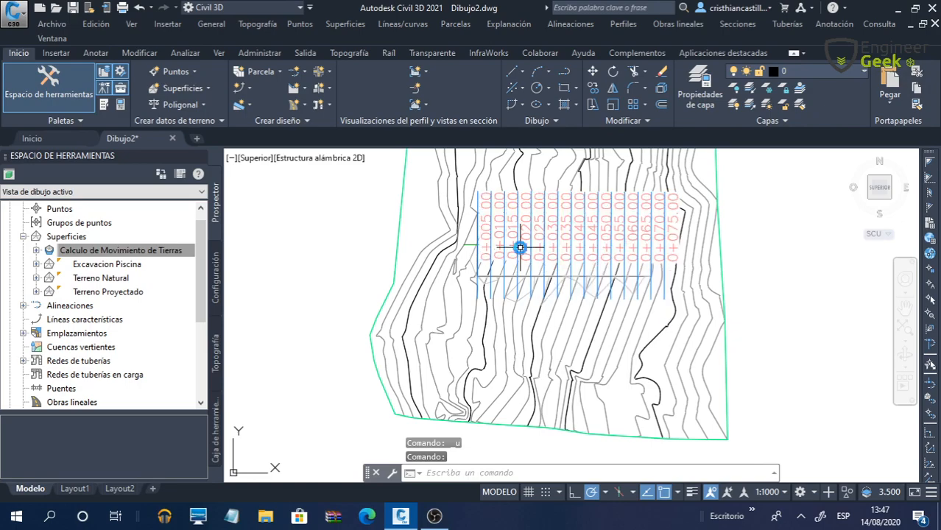
key(ctrl+z)
key(ctrl+z)
key(ctrl+z)
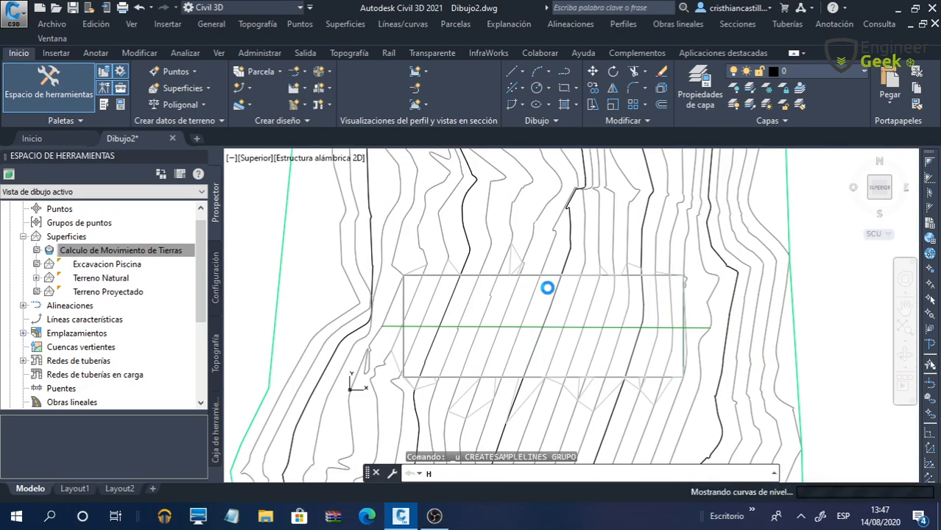
Step: Create a sample line group on the alignment that samples Terreno Natural and Terreno Proyectado but excludes Excavacion Piscina
scroll(444, 327, up, 2)
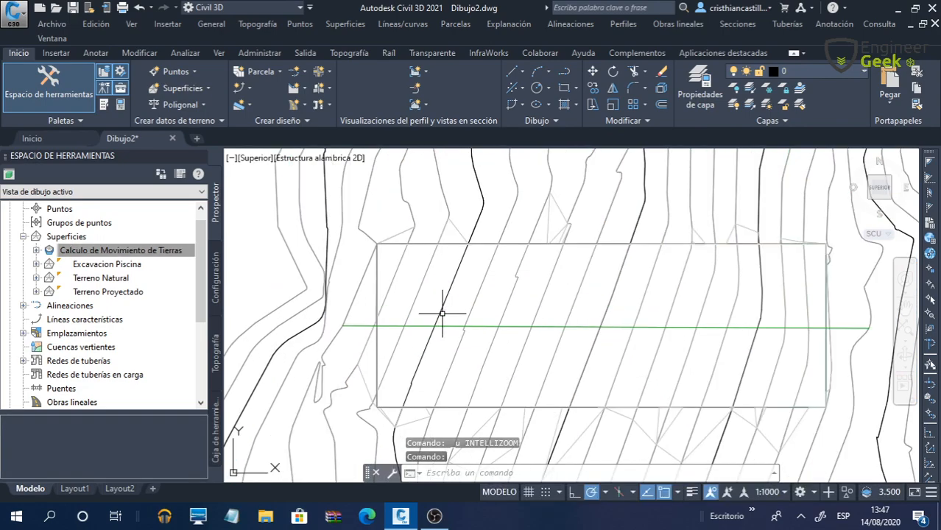
click(417, 89)
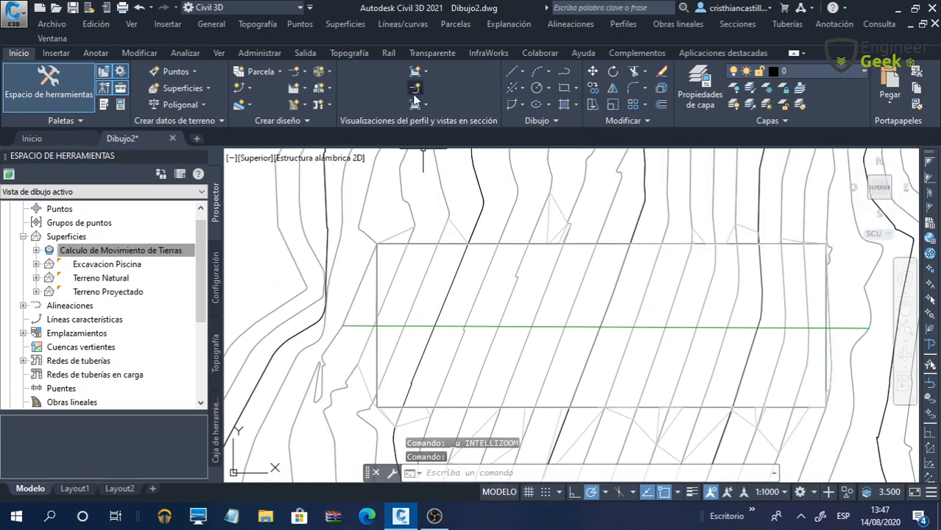
click(399, 326)
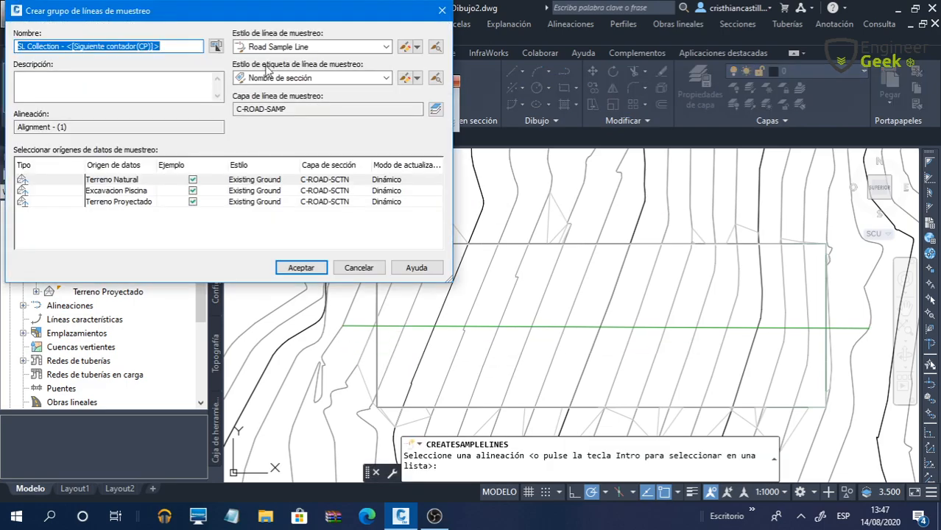
click(192, 191)
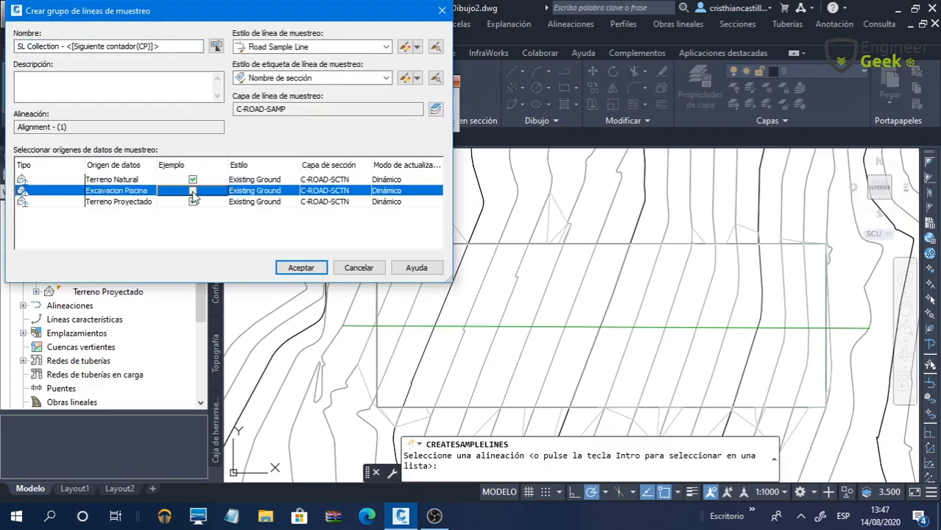
click(302, 270)
click(401, 326)
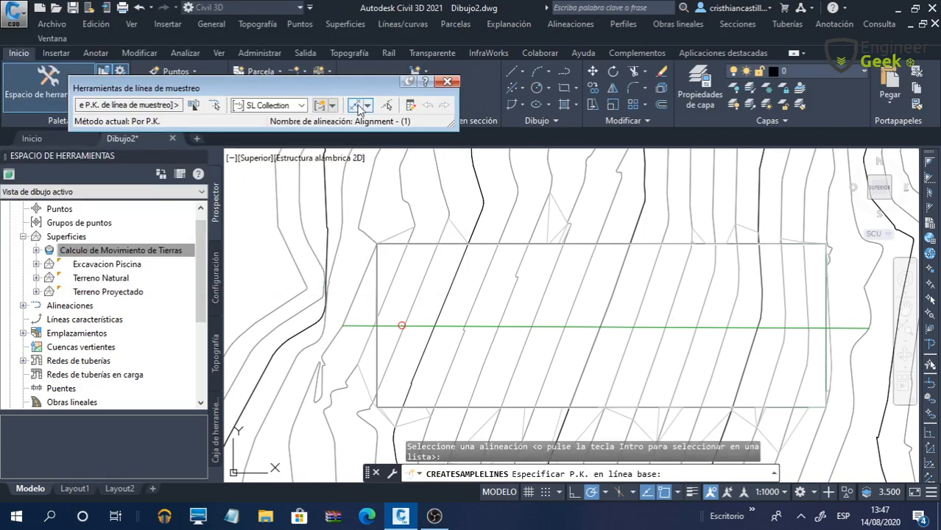
Step: Choose to create sample lines by station range (Por intervalo de P.K.), keeping Desde inicio de la alineación at Verdadero
click(367, 105)
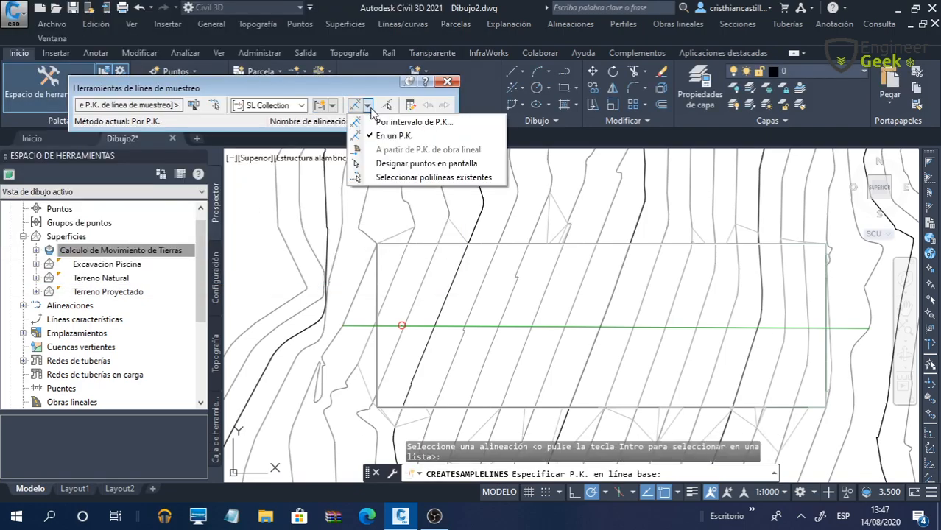
click(437, 125)
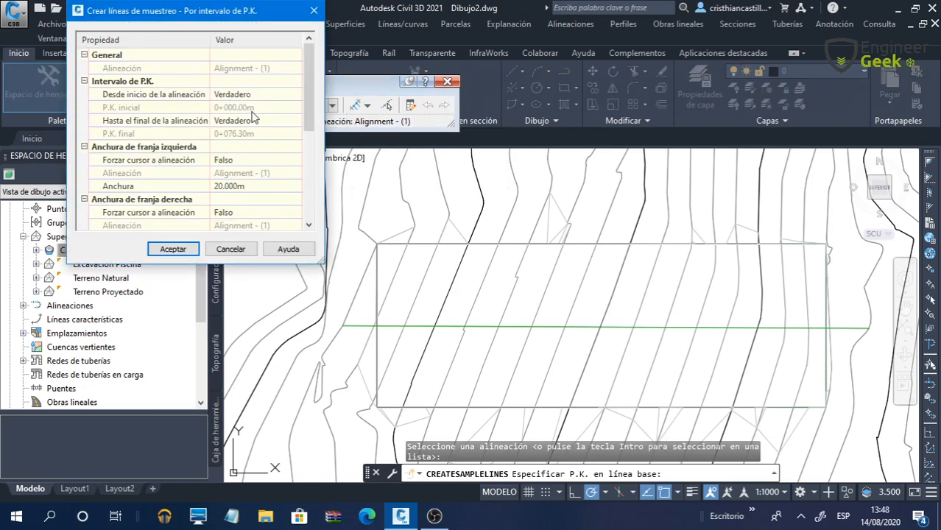
click(277, 98)
click(279, 99)
click(280, 99)
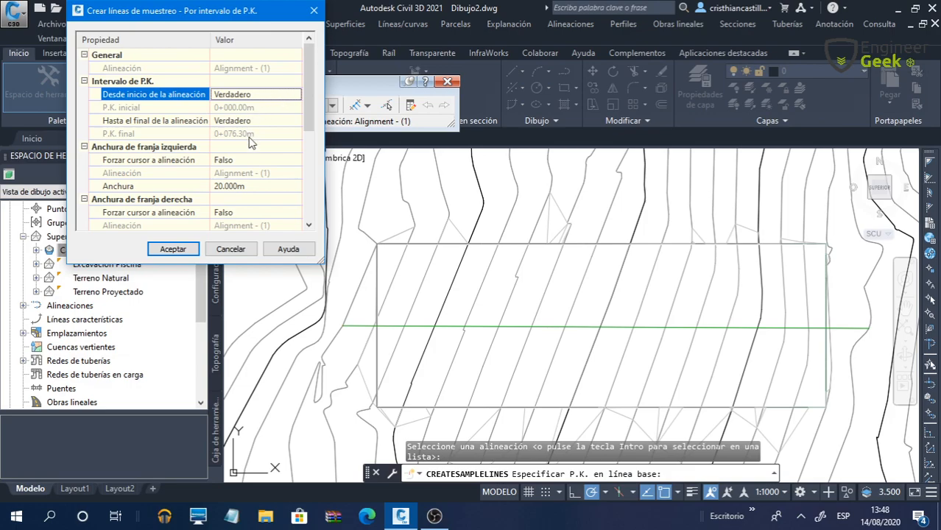
Step: Set the sampling increments for tangents, curves and spirals to 5 m each
scroll(249, 149, down, 1)
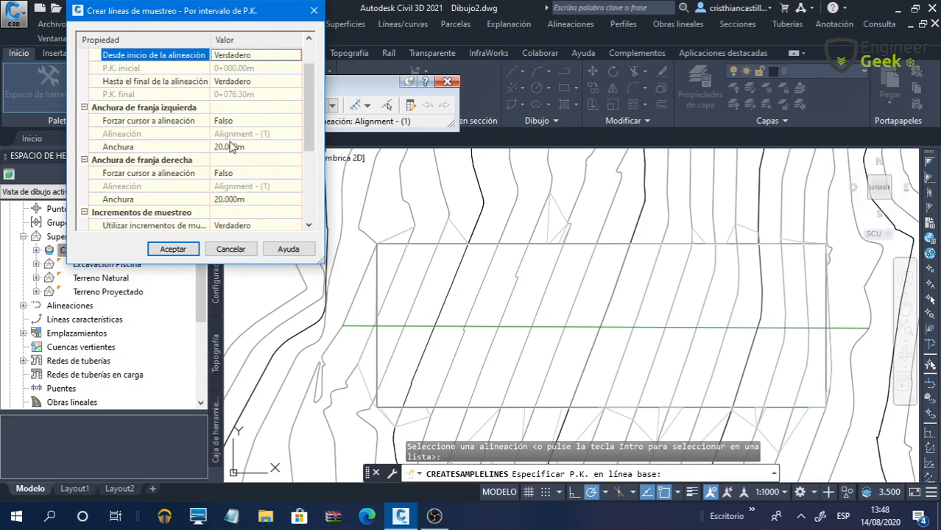
scroll(239, 168, down, 1)
scroll(243, 175, down, 1)
click(258, 172)
text(5)
click(268, 186)
text(5)
click(268, 199)
text(5)
scroll(268, 193, down, 1)
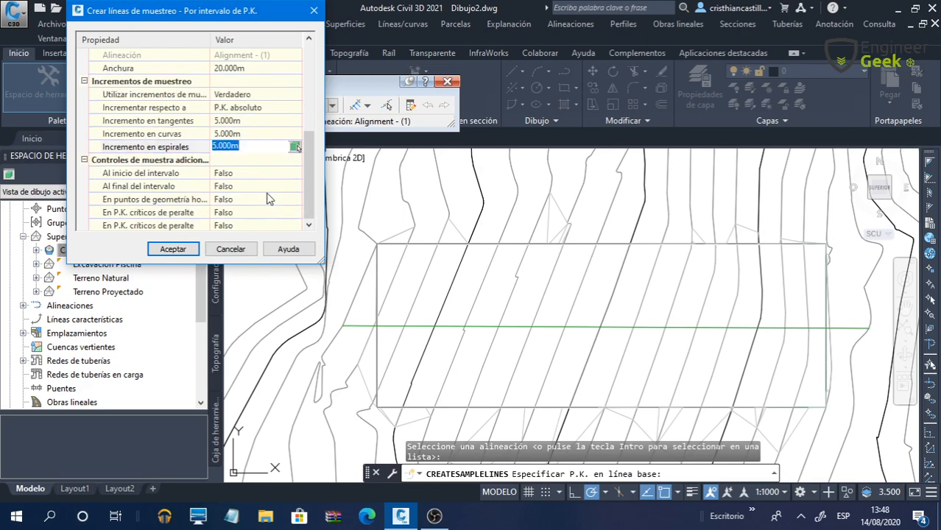
Step: Enable additional samples at the start and end of the range (Verdadero) and create the sample lines
click(268, 173)
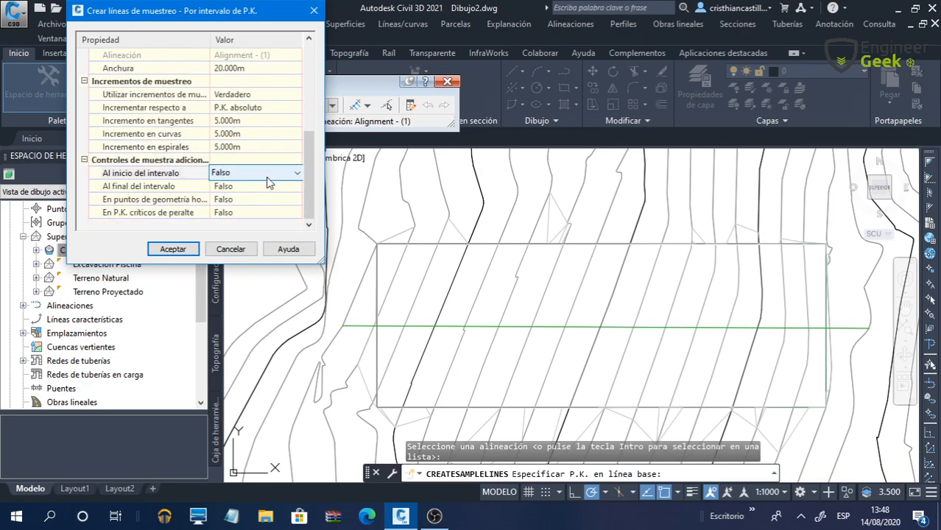
click(269, 176)
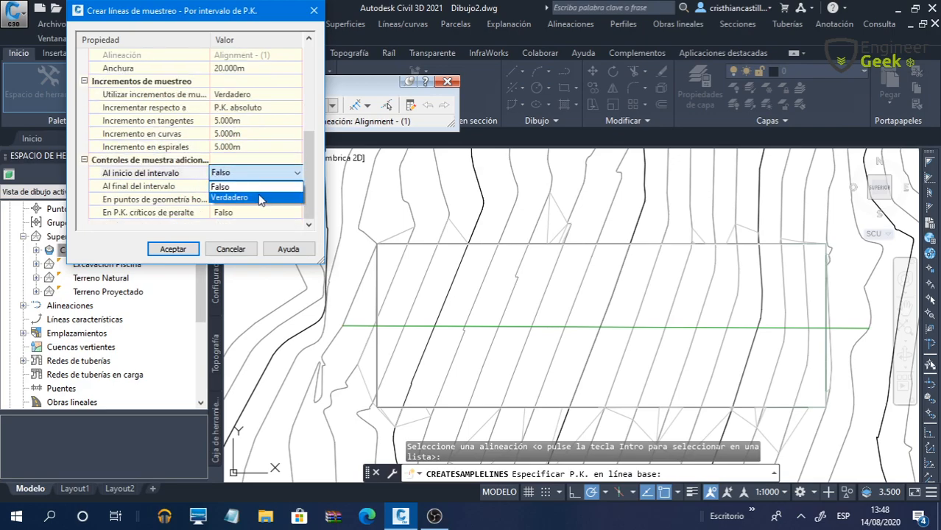
click(259, 197)
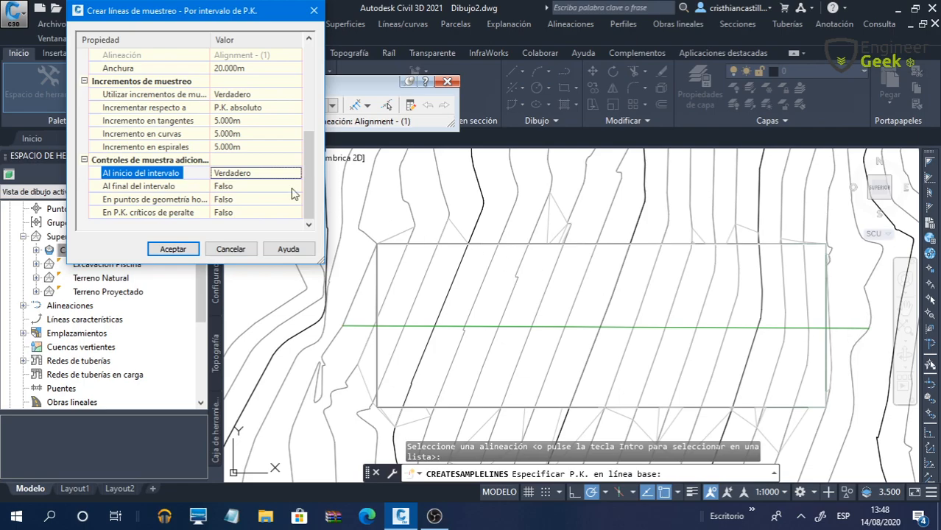
click(250, 189)
click(284, 187)
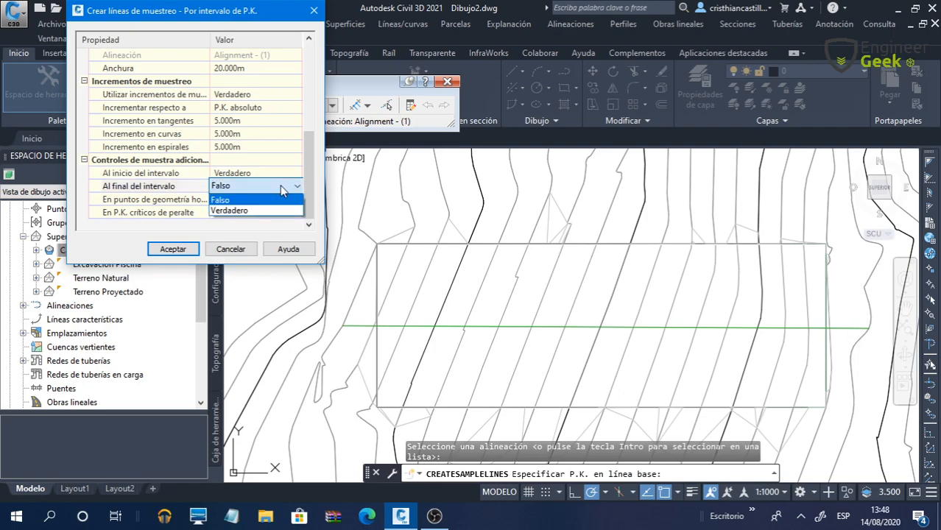
click(254, 212)
click(180, 248)
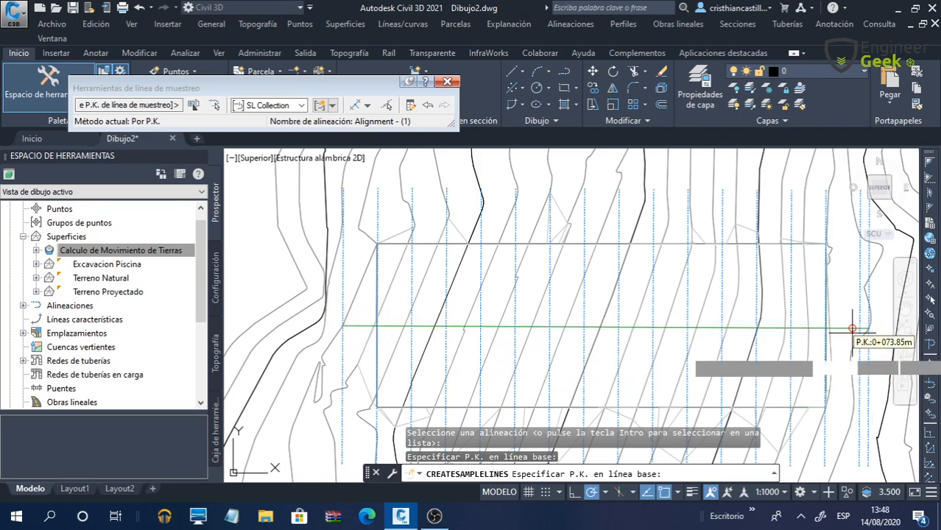
Step: Check the sample lines at the far end of the alignment and finish the sample line creation
scroll(883, 349, up, 4)
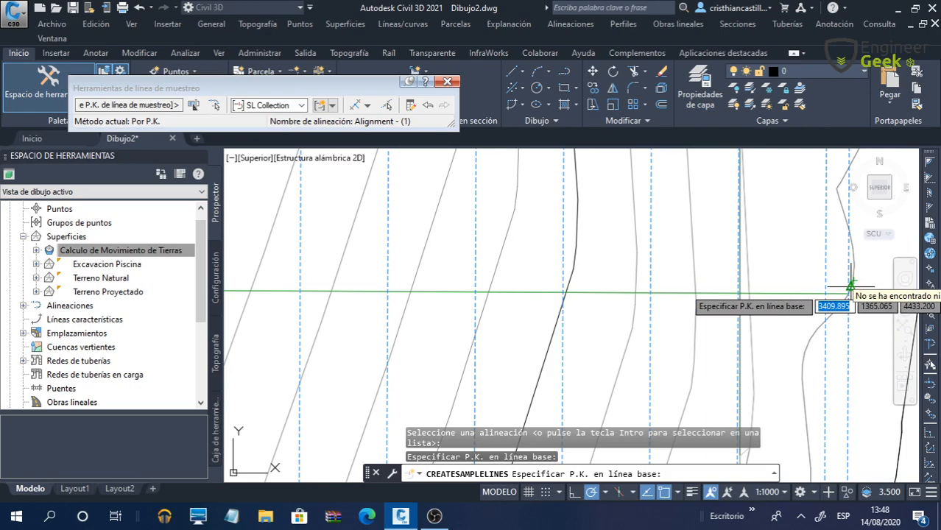
scroll(850, 288, down, 2)
scroll(851, 289, down, 2)
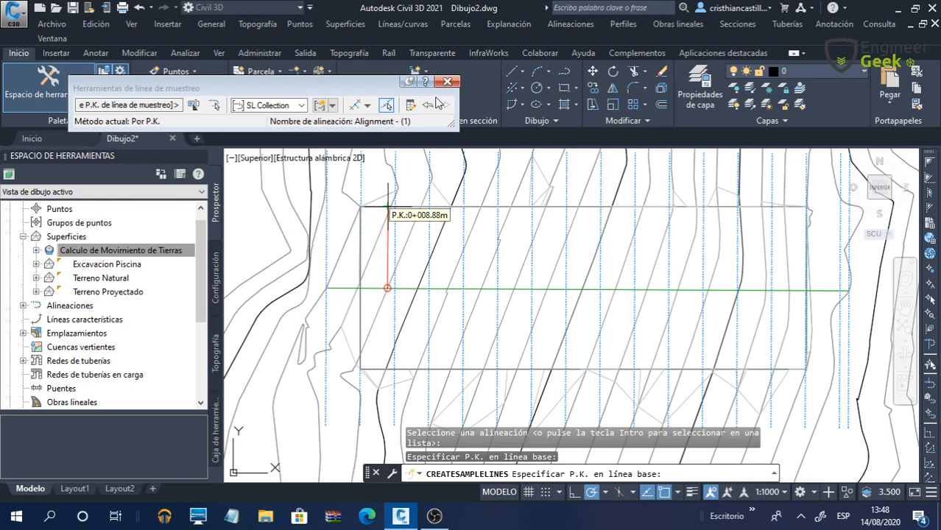
key(Escape)
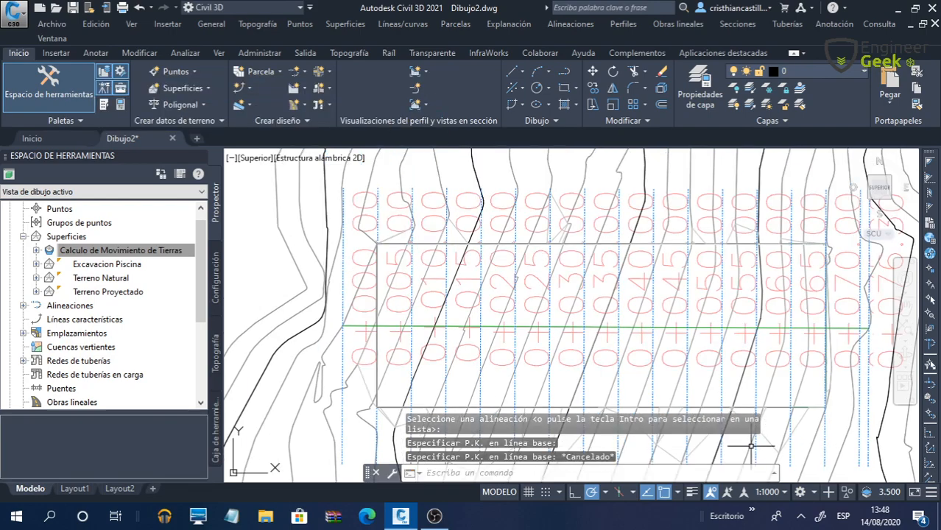
Step: Set the annotation scale to 1:200 and check the station labels along the sample lines
click(768, 493)
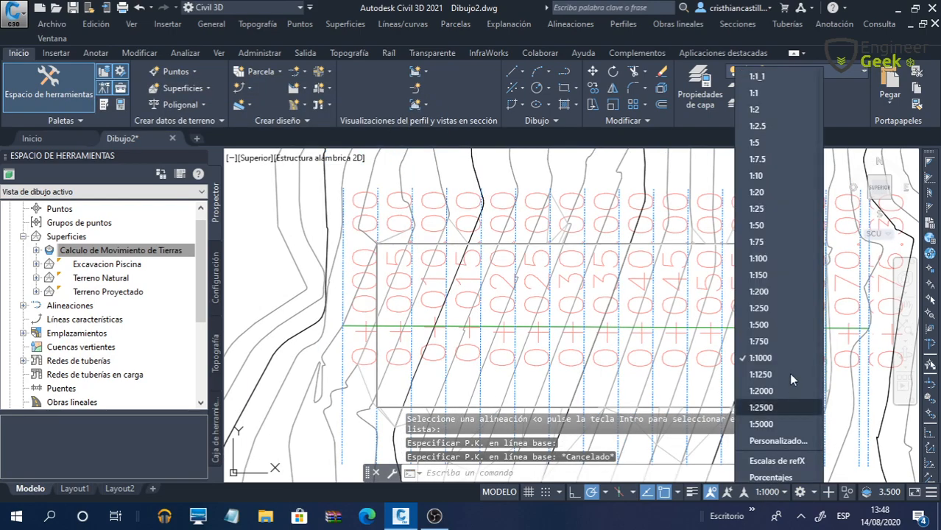
click(779, 290)
scroll(431, 266, down, 4)
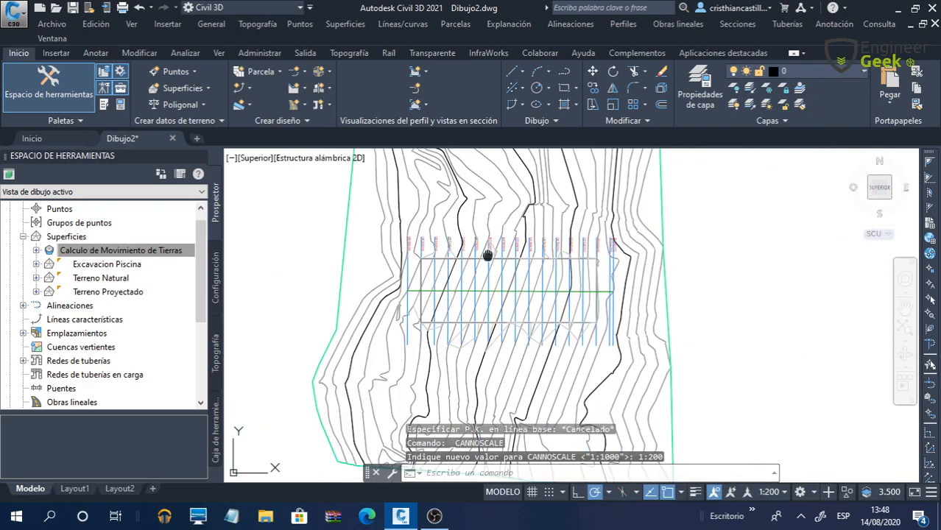
scroll(608, 273, up, 4)
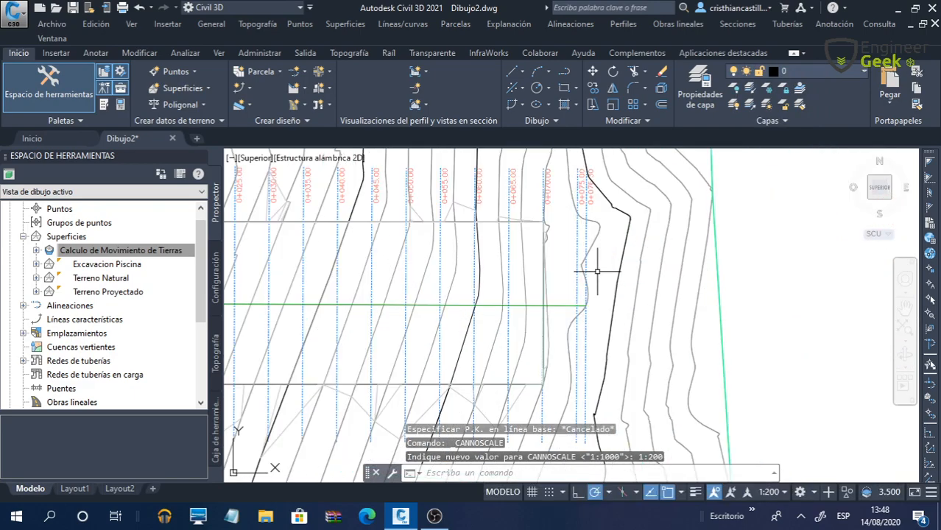
scroll(603, 269, down, 2)
mouse_move(775, 279)
middle_down()
mouse_move(767, 313)
mouse_move(811, 295)
middle_up()
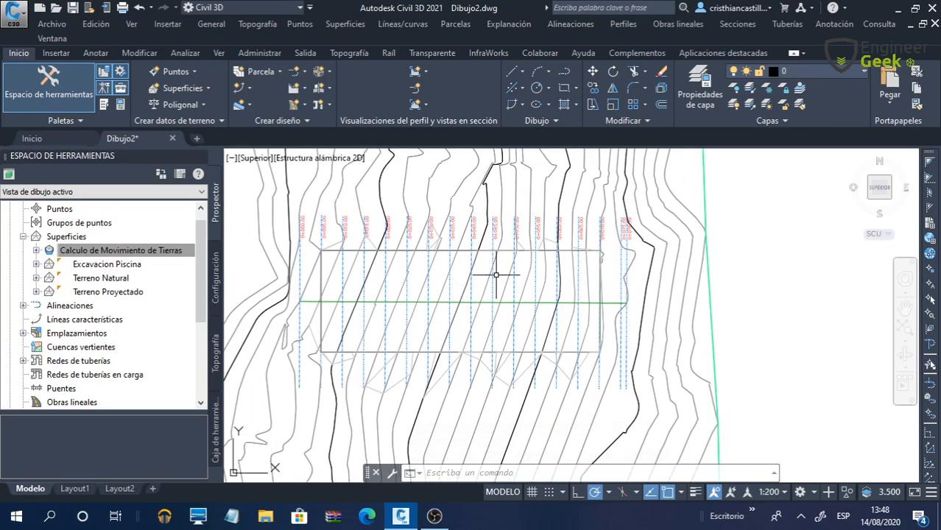
scroll(691, 264, down, 4)
scroll(622, 286, up, 4)
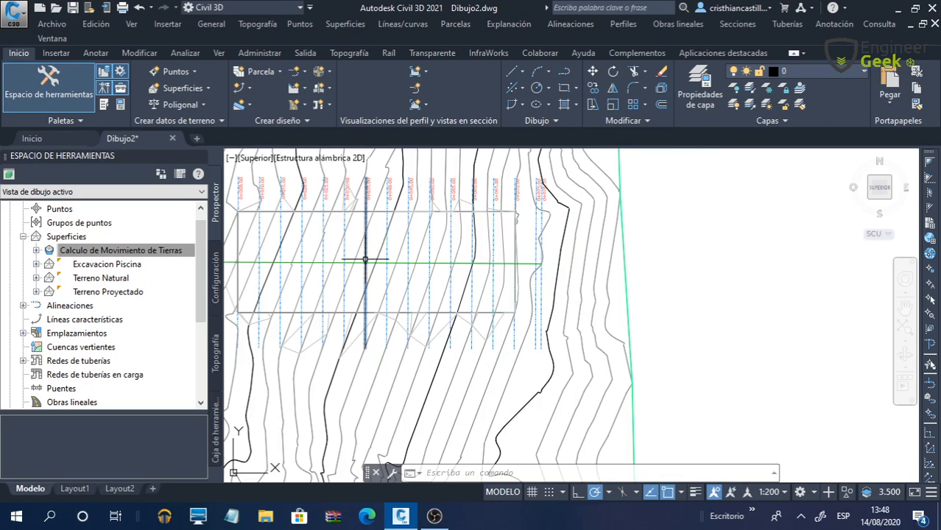
middle_drag(365, 259, 411, 287)
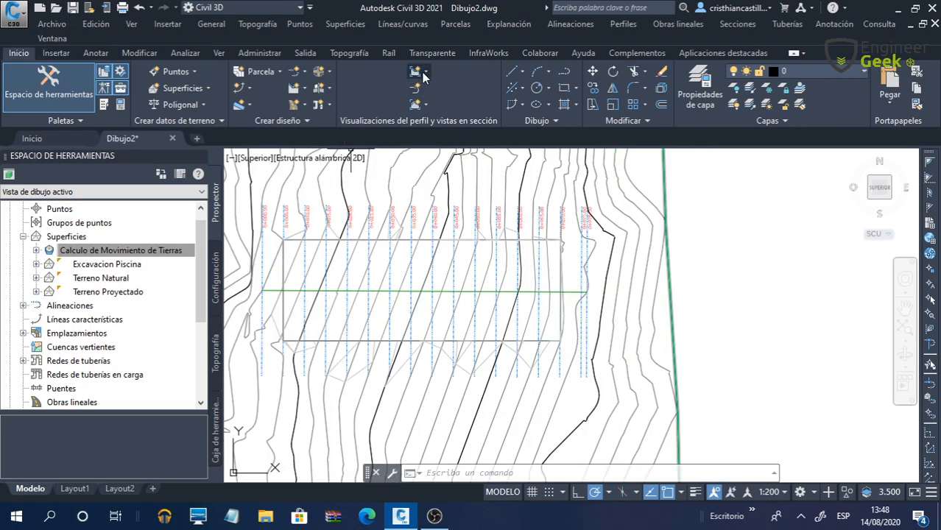
Step: Create surface profiles of Terreno Natural and Terreno Proyectado along Alignment - (1), then close the Panorama window
click(303, 88)
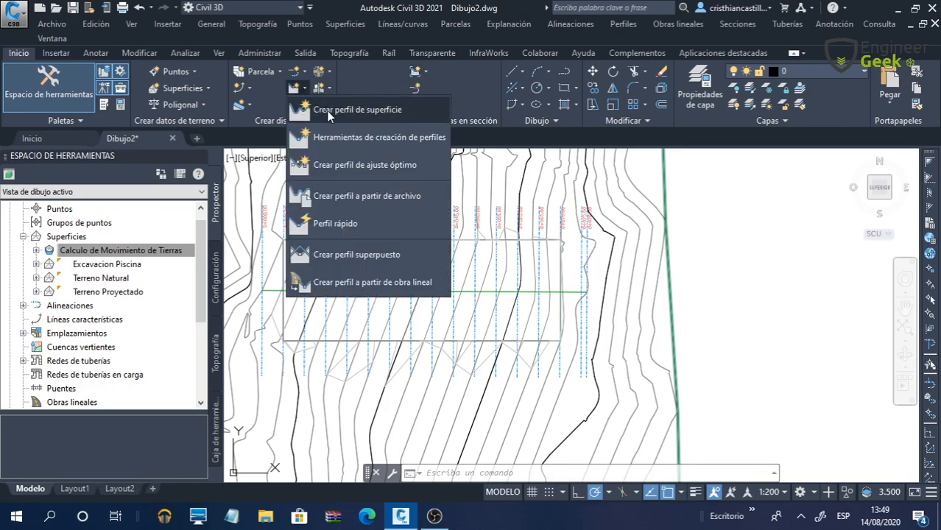
click(327, 112)
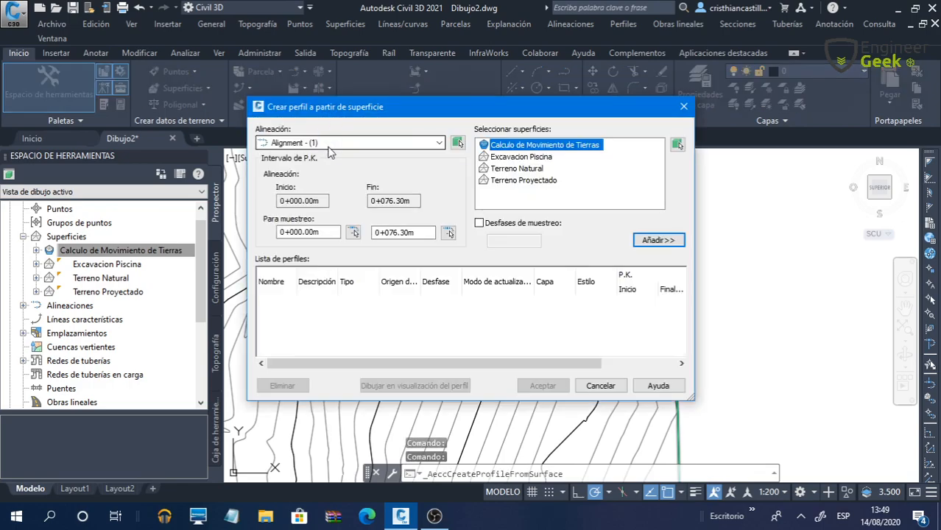
click(524, 168)
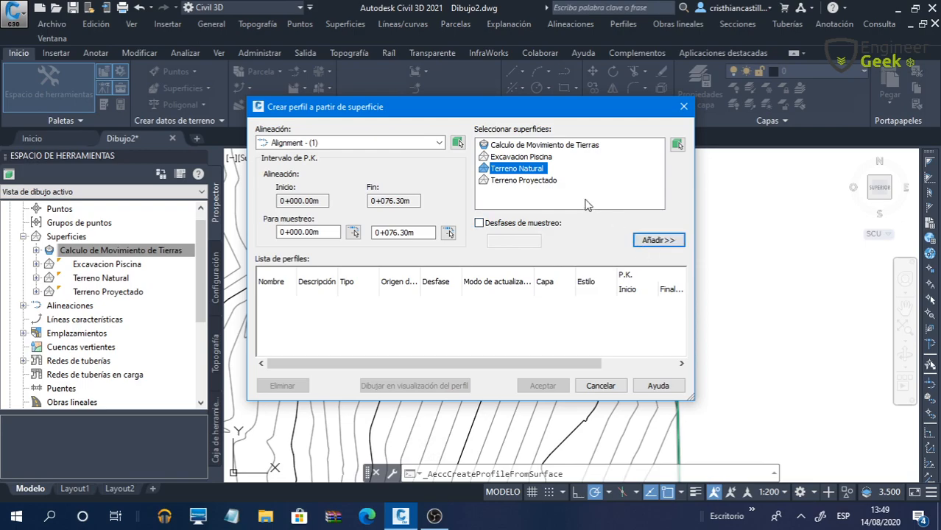
click(659, 240)
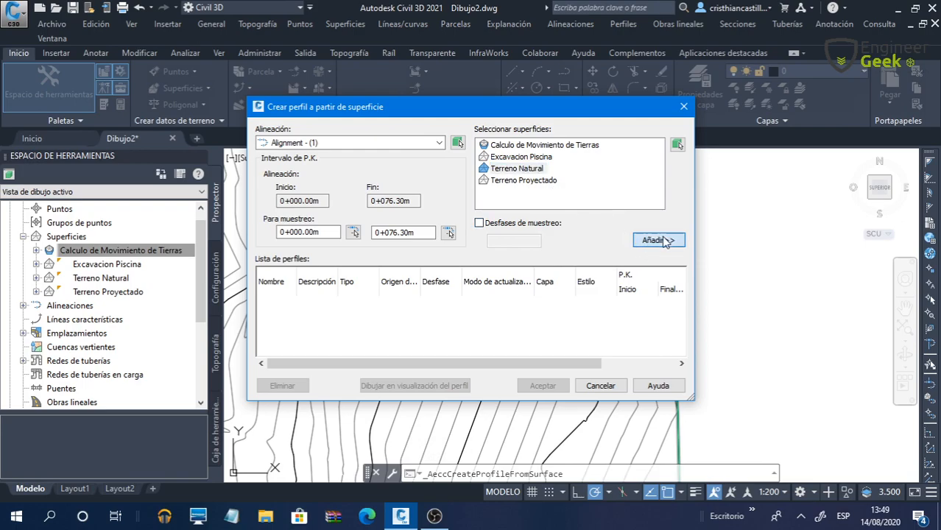
click(552, 181)
click(654, 243)
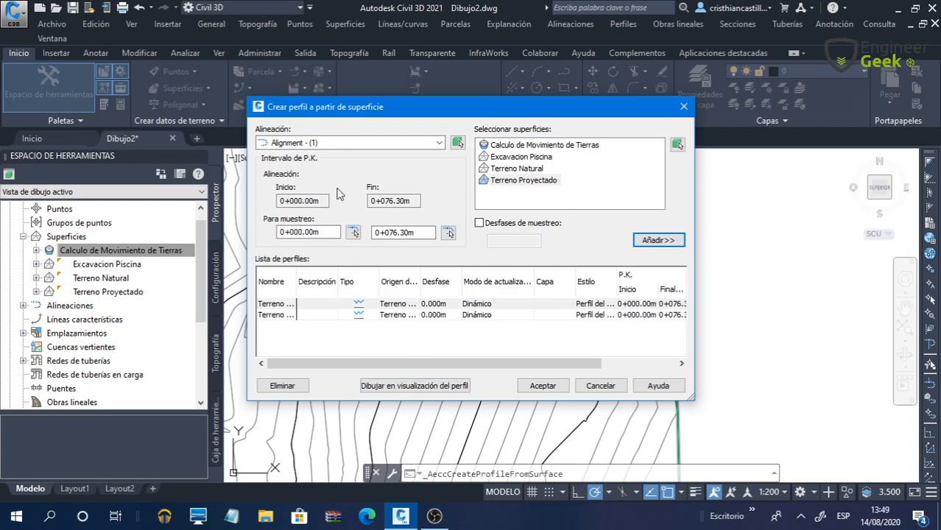
click(357, 144)
click(331, 155)
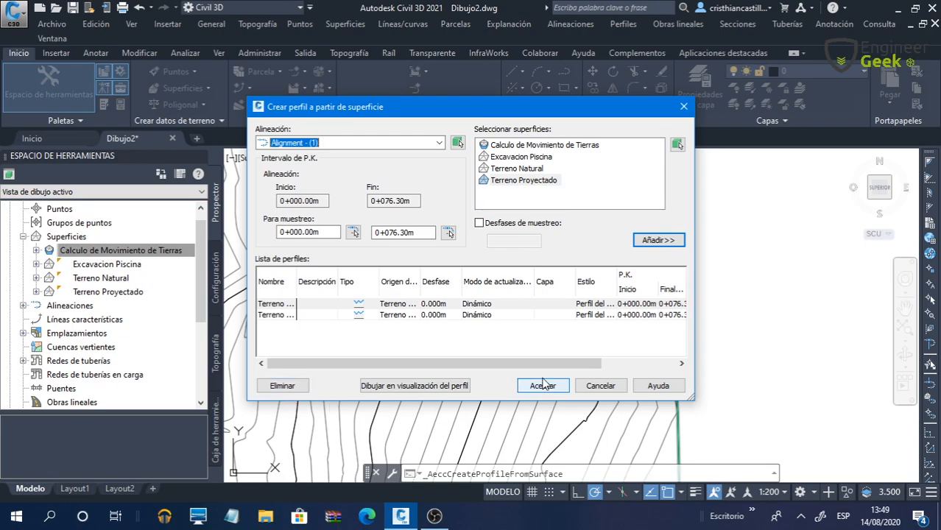
click(564, 386)
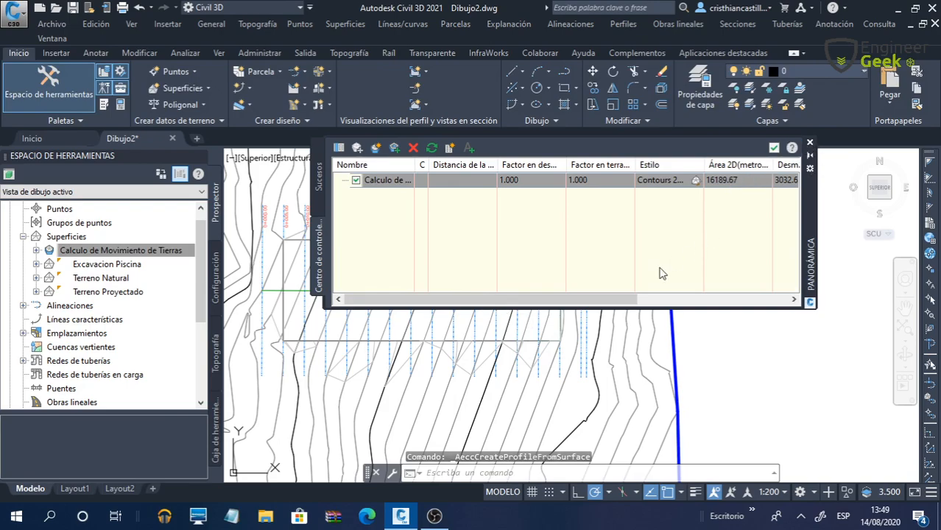
mouse_move(616, 300)
mouse_down()
mouse_move(725, 299)
mouse_move(607, 300)
mouse_up()
click(809, 142)
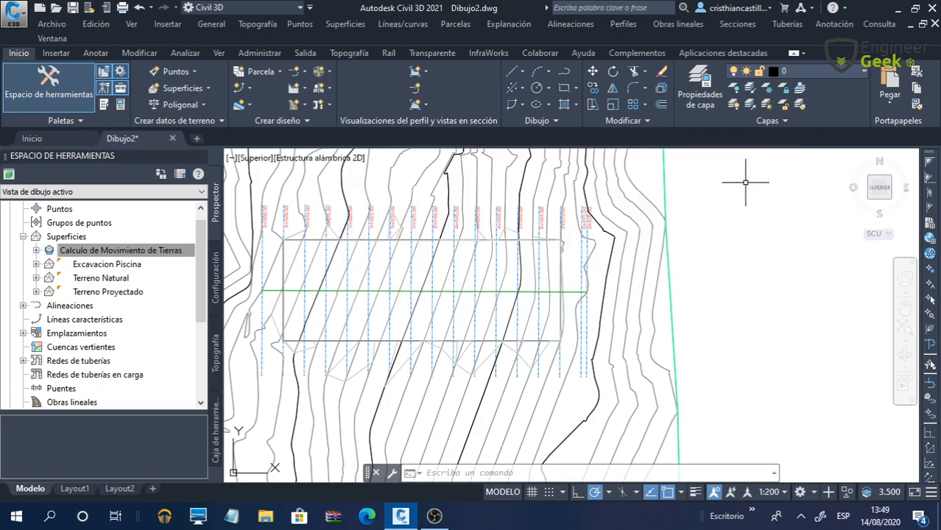
Step: Start computing materials for Alignment - (1) with the sample line group SL Collection - 2
scroll(664, 238, down, 2)
mouse_move(717, 252)
middle_down()
mouse_move(651, 263)
mouse_move(601, 289)
middle_up()
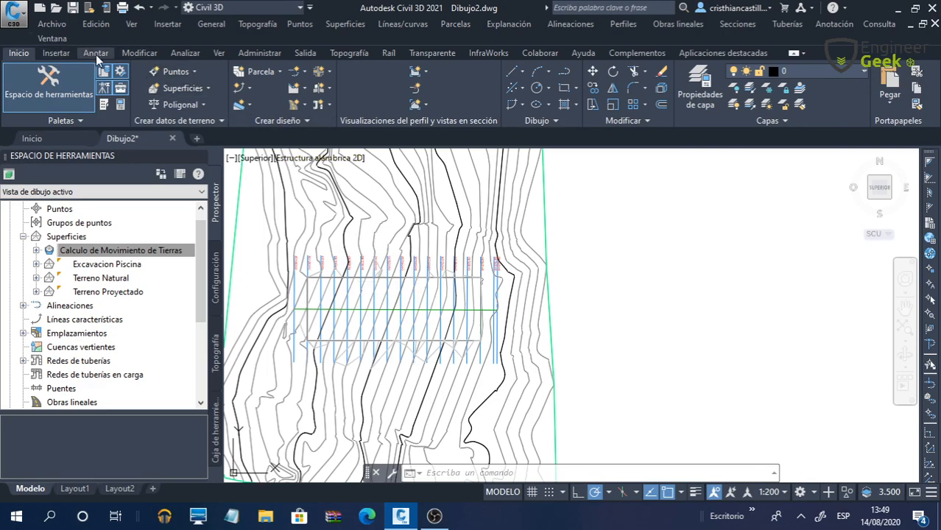
click(185, 54)
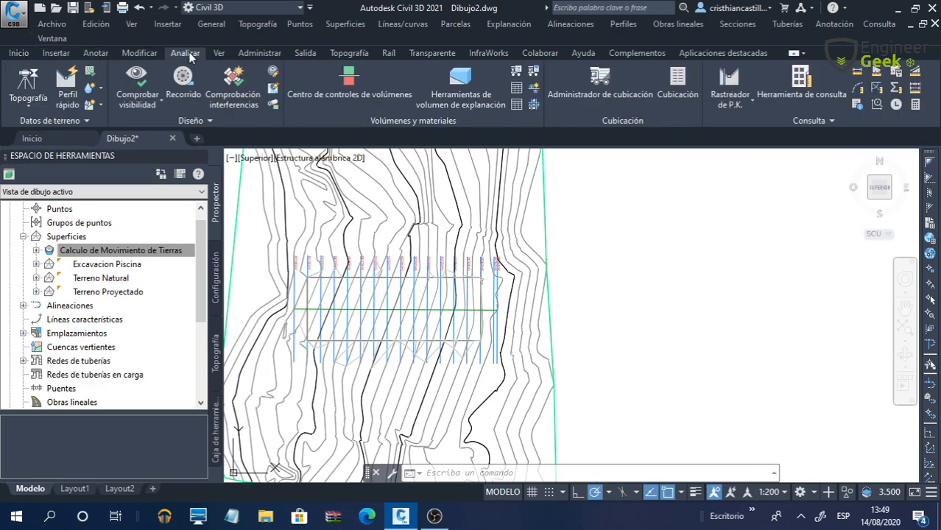
click(533, 72)
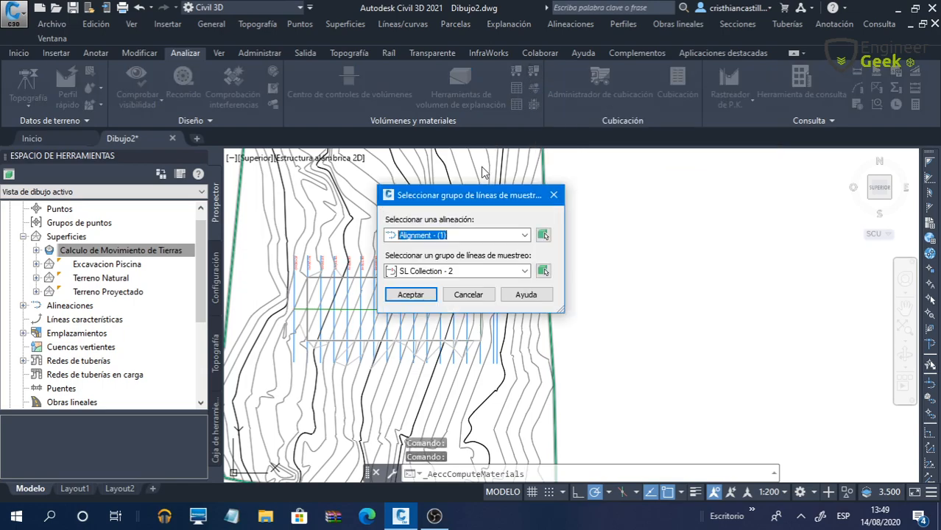
drag(479, 196, 525, 180)
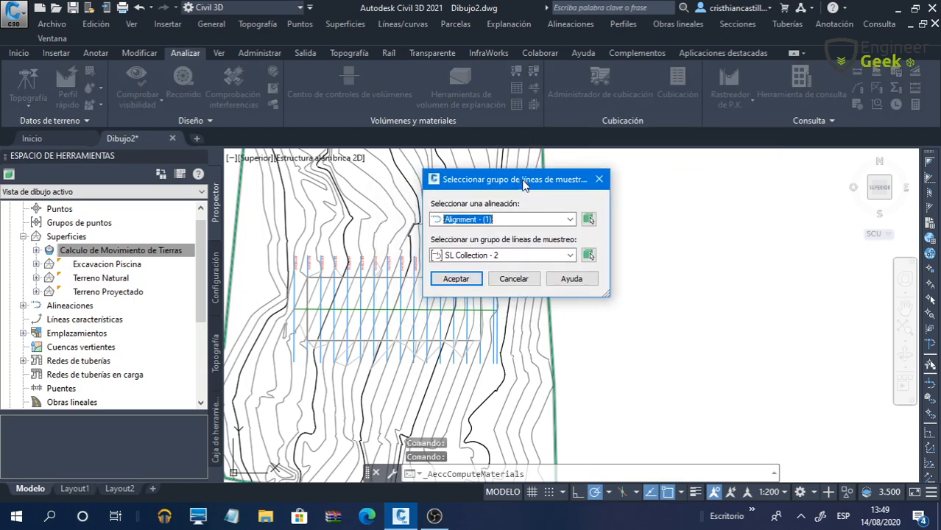
click(526, 220)
click(527, 220)
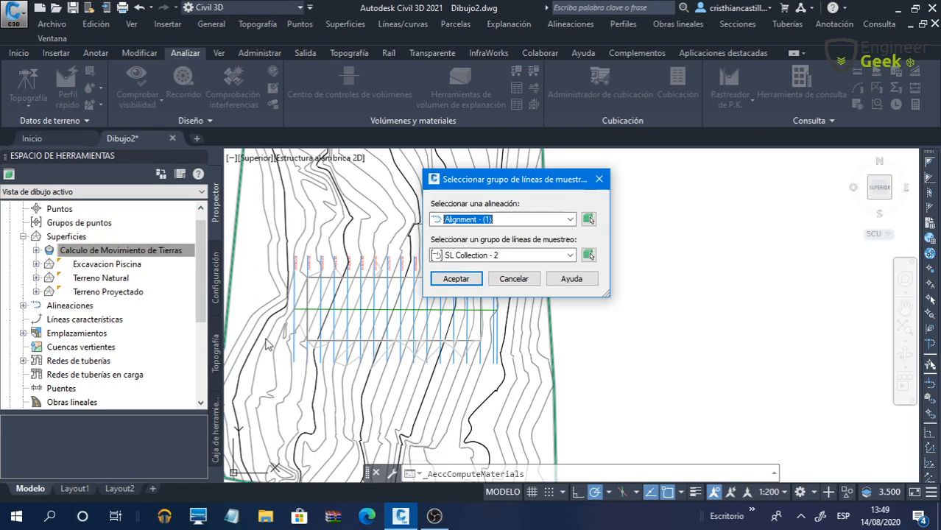
click(545, 256)
click(514, 268)
click(475, 275)
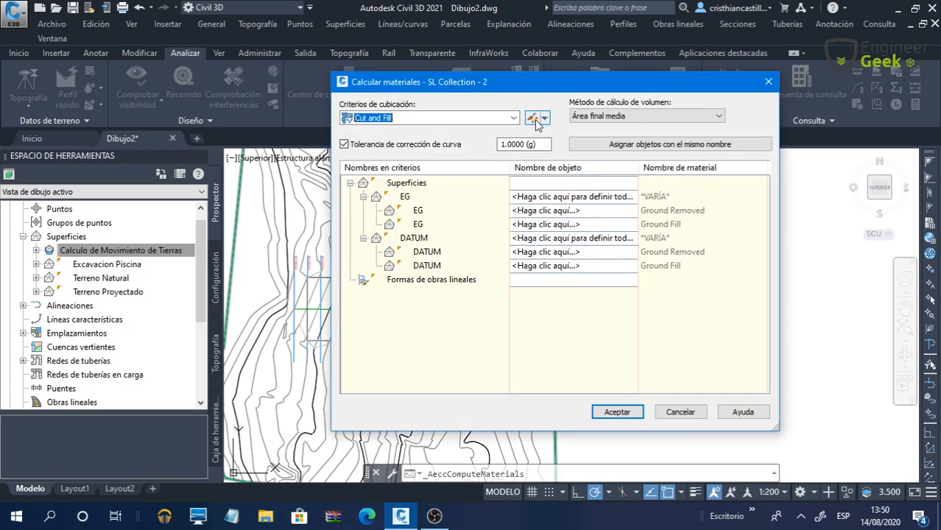
Step: Copy the Cut and Fill quantity takeoff criteria and name the copy Corte y Relleno
click(544, 120)
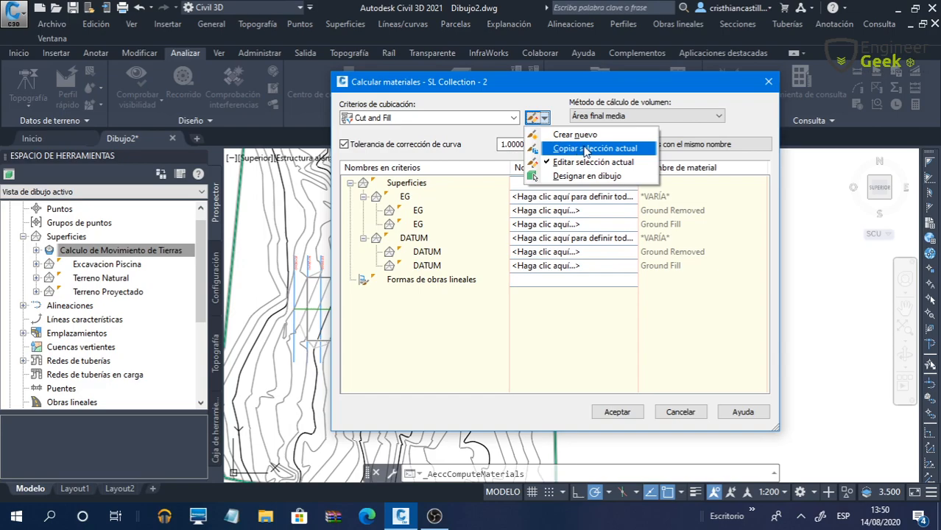
click(586, 149)
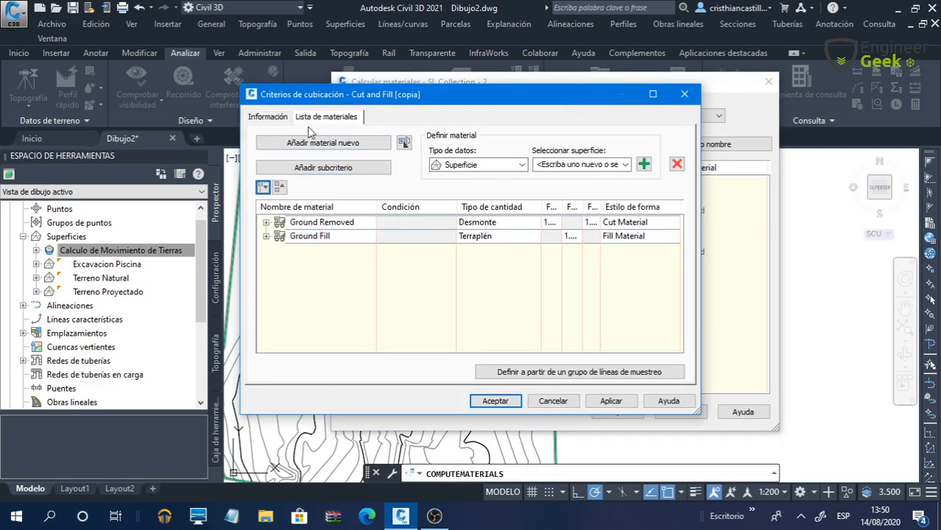
click(281, 118)
drag(338, 150, 216, 157)
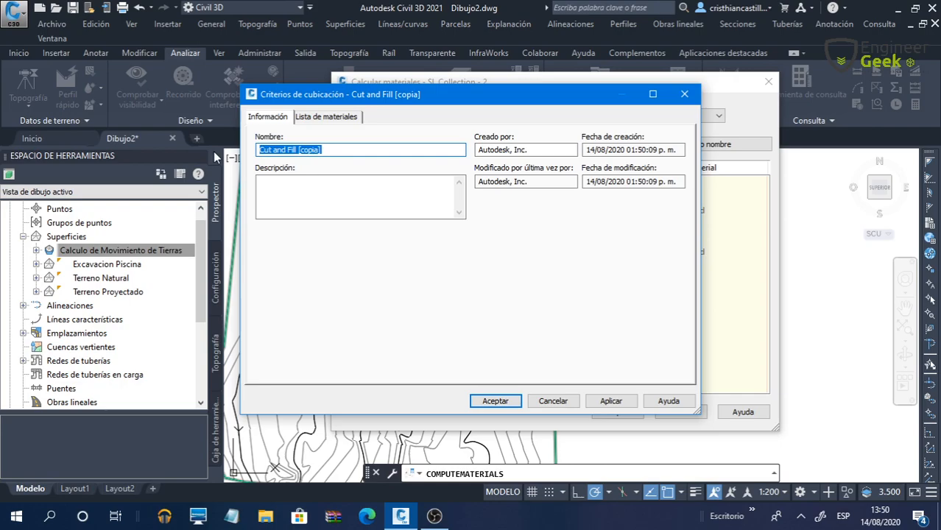
text(Corte y Relleno)
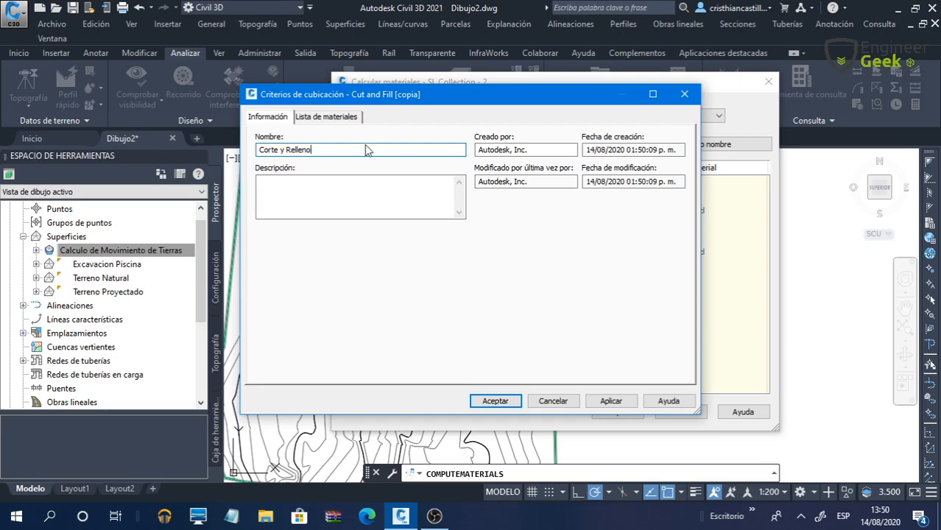
Step: Expand the criteria's material list and rename the Ground Removed material as Corte
click(326, 119)
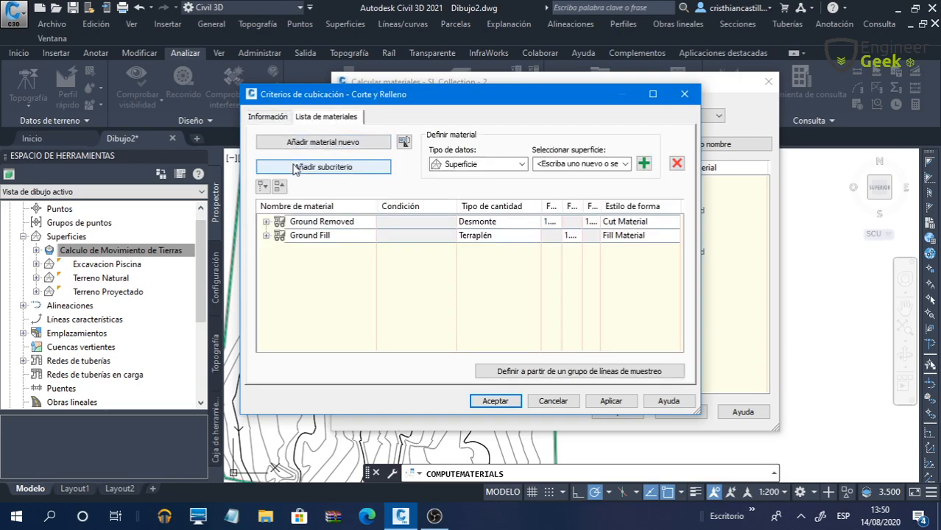
click(266, 222)
click(267, 263)
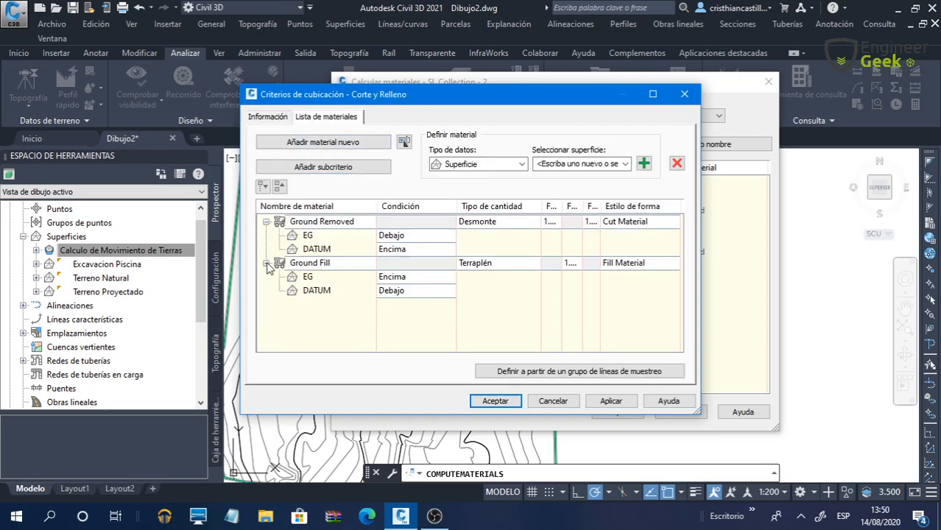
double_click(315, 222)
click(341, 221)
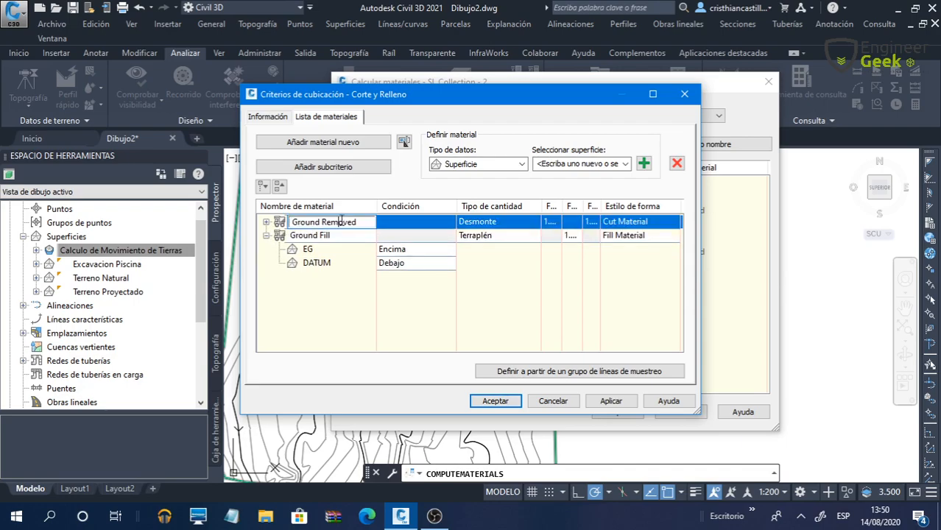
key(Return)
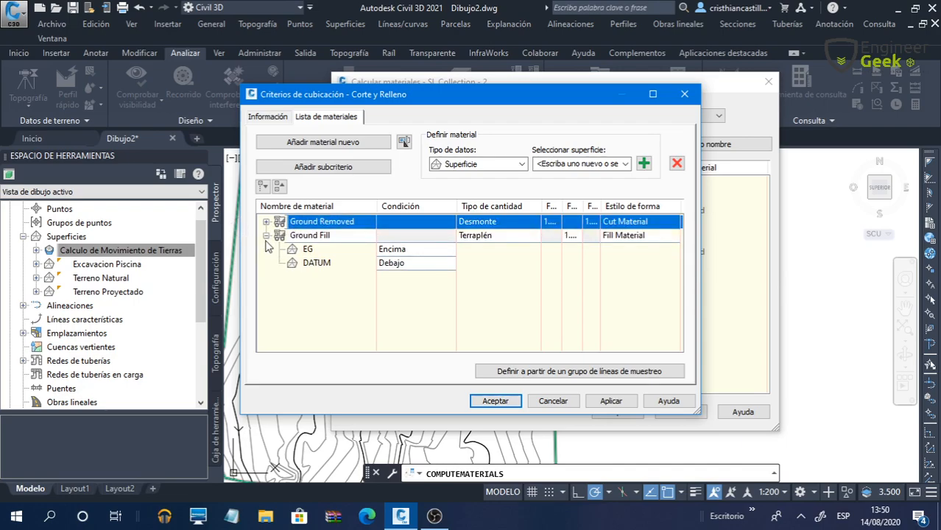
click(354, 220)
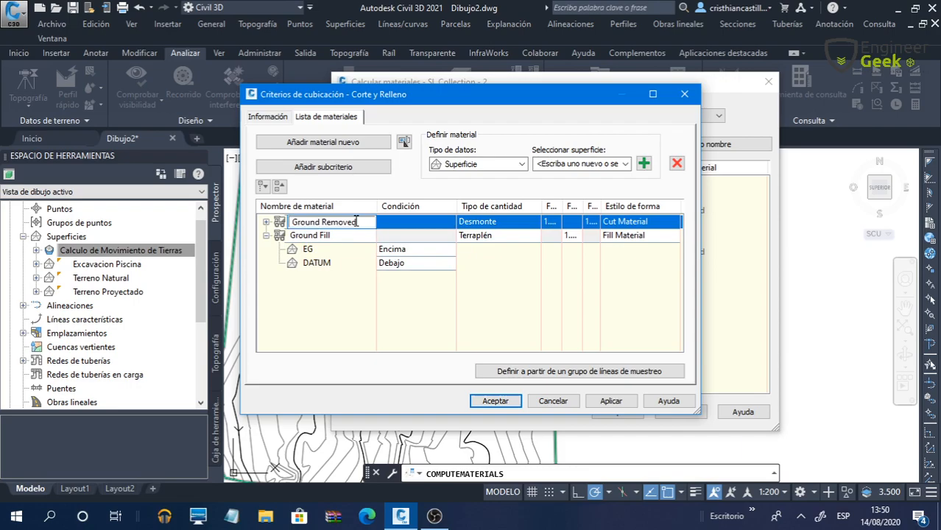
drag(374, 220, 299, 227)
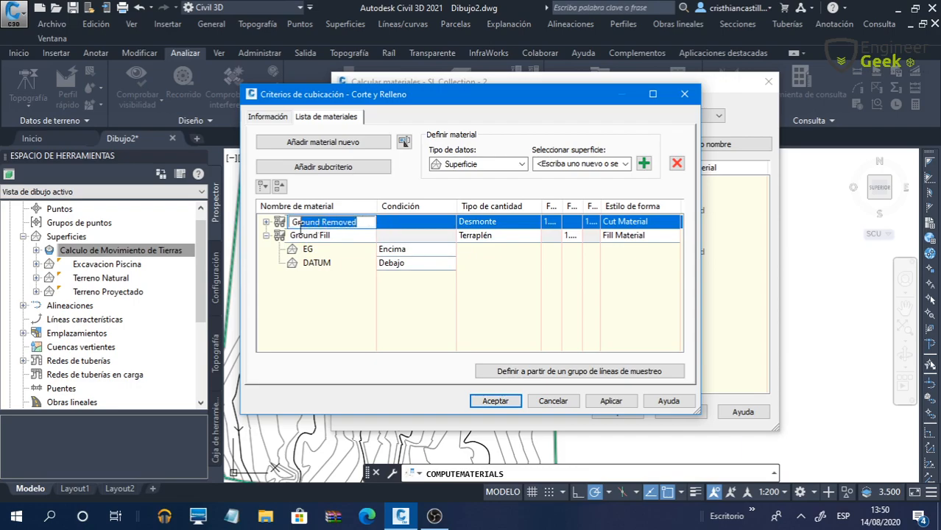
click(284, 224)
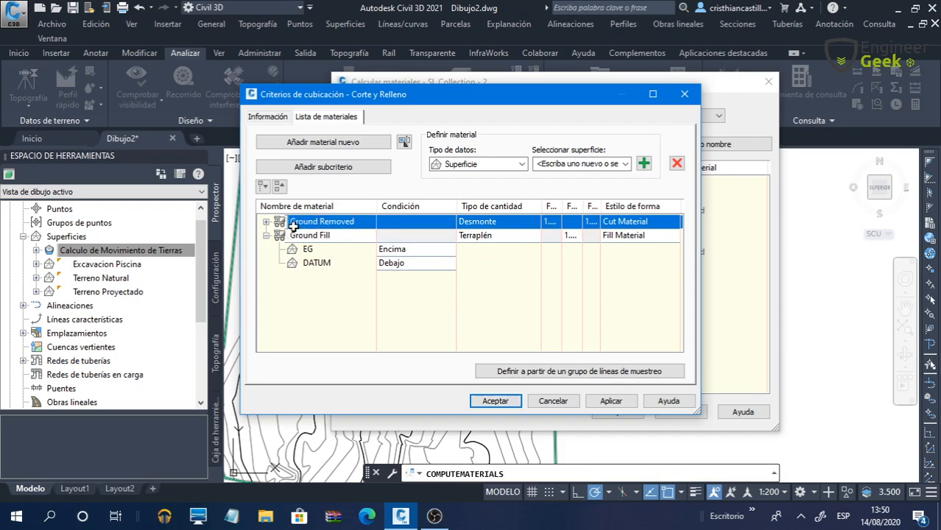
click(310, 221)
key(Delete)
key(Delete)
key(Delete)
key(Delete)
key(Delete)
key(Delete)
key(Delete)
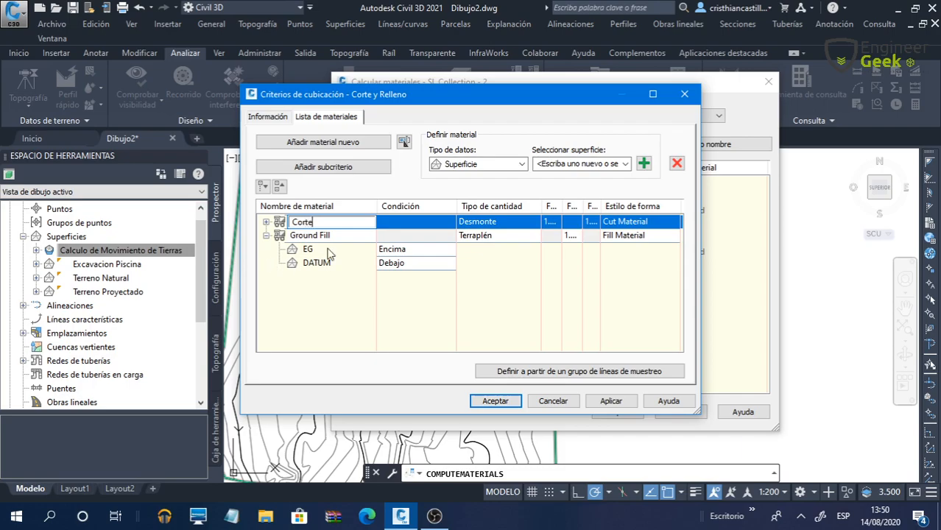
Step: Rename the Ground Fill material as Relleno
click(350, 249)
click(351, 236)
click(352, 237)
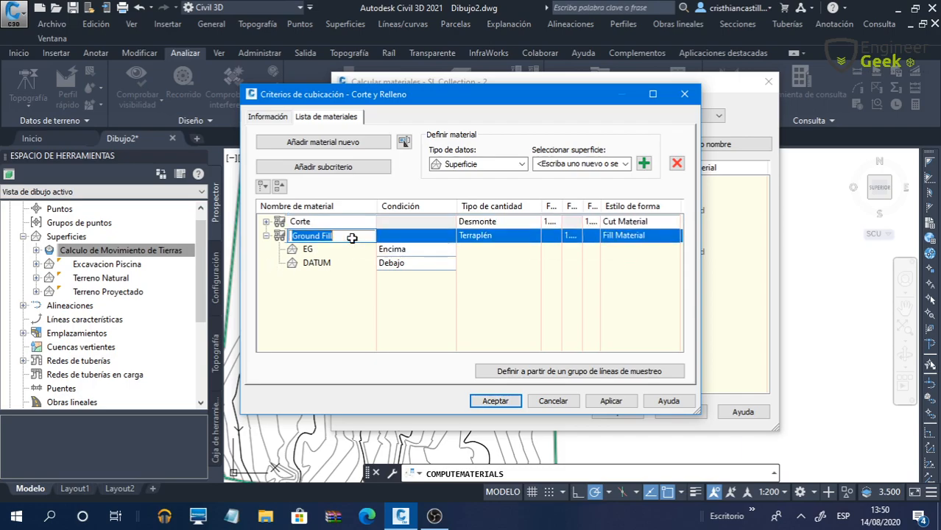
text(R)
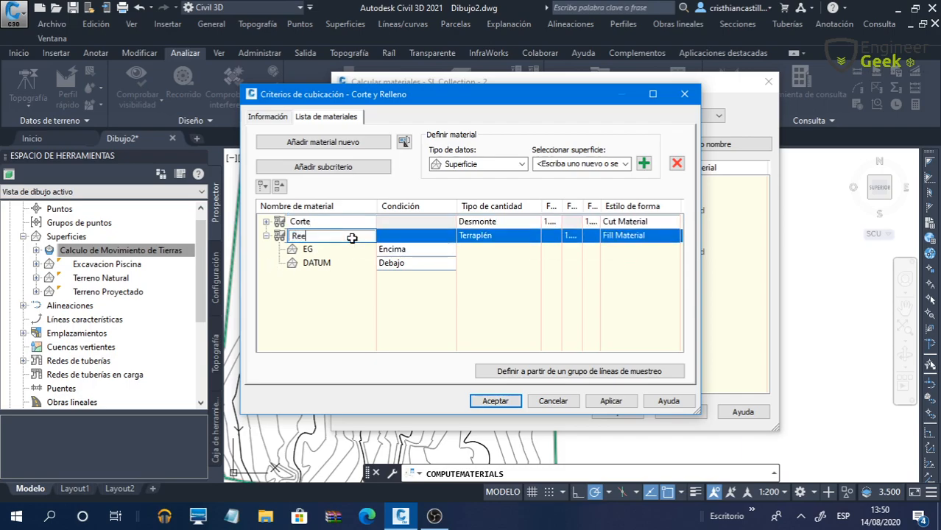
text(elleno)
key(Return)
Step: Try to choose a different surface for the EG entry under the Corte material
click(265, 221)
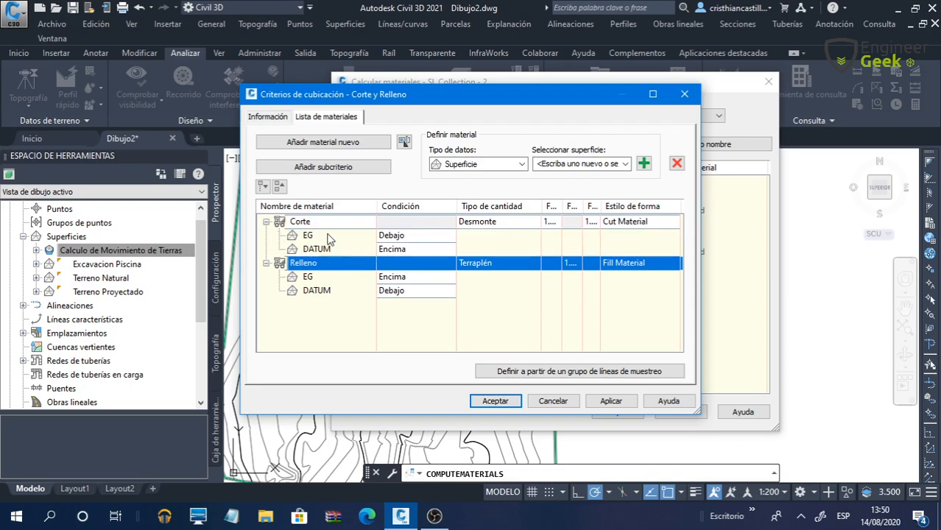
click(330, 236)
click(351, 251)
click(354, 240)
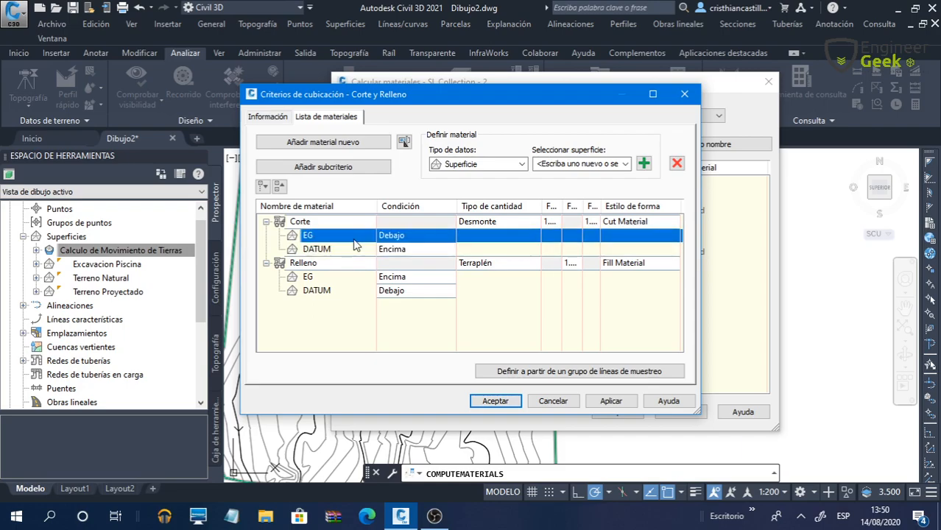
click(625, 163)
click(626, 163)
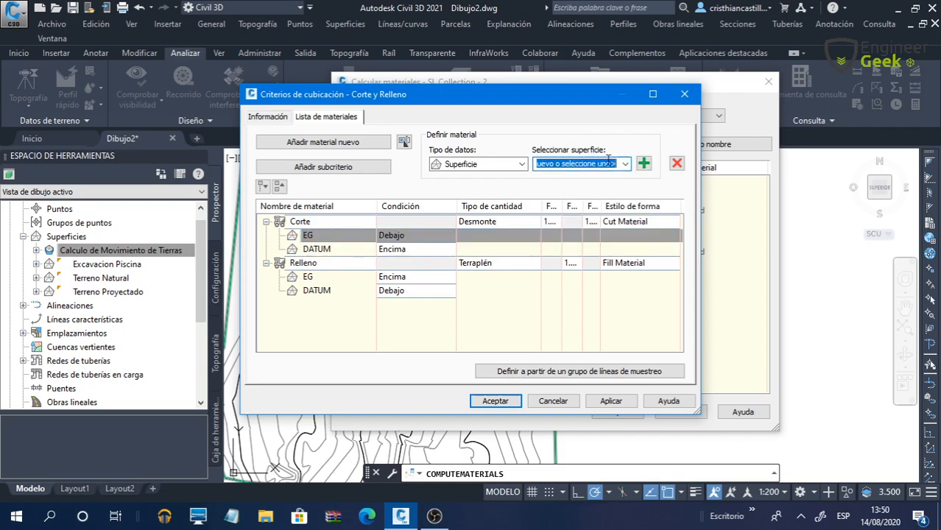
Step: Delete the copied Corte and Relleno materials, including their EG and DATUM entries, from the material list
click(284, 222)
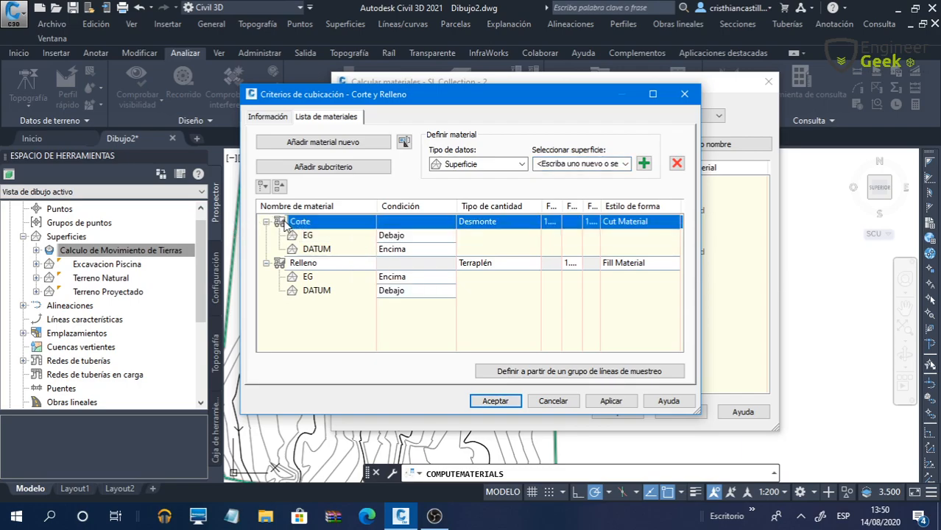
click(675, 165)
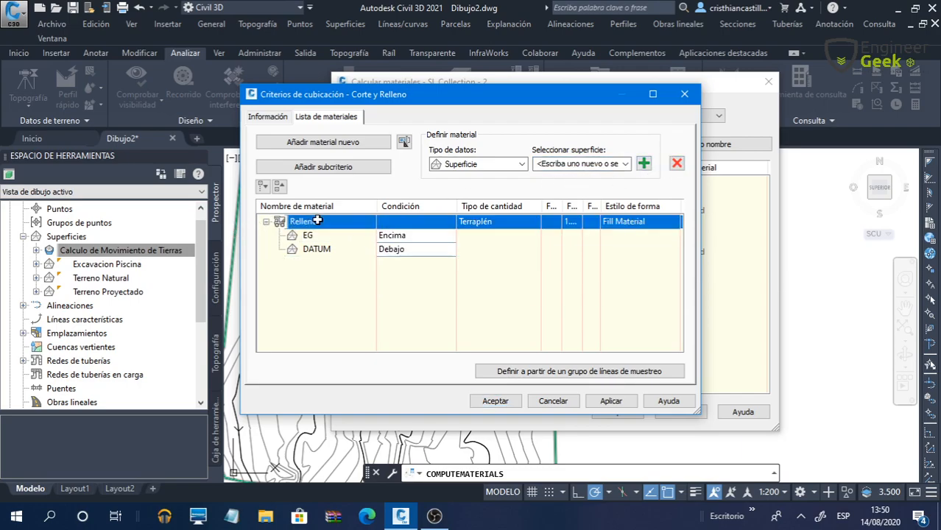
click(675, 163)
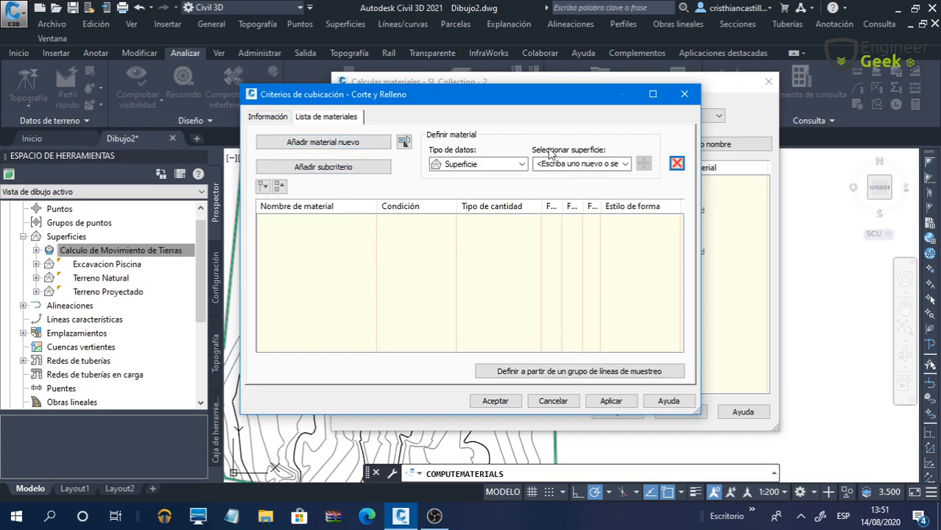
Step: Set the material definition's data type to Superficie and its surface to Terreno Natural
click(519, 163)
click(475, 178)
click(625, 164)
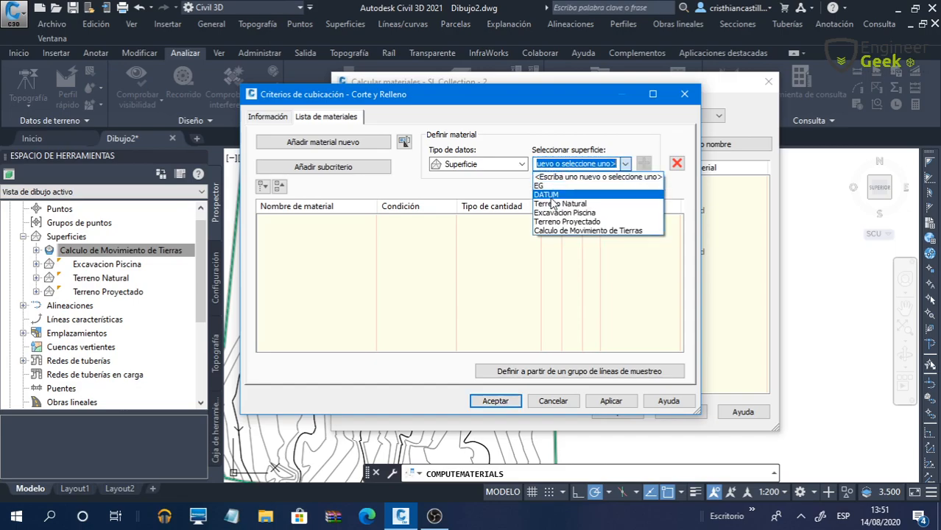
click(597, 204)
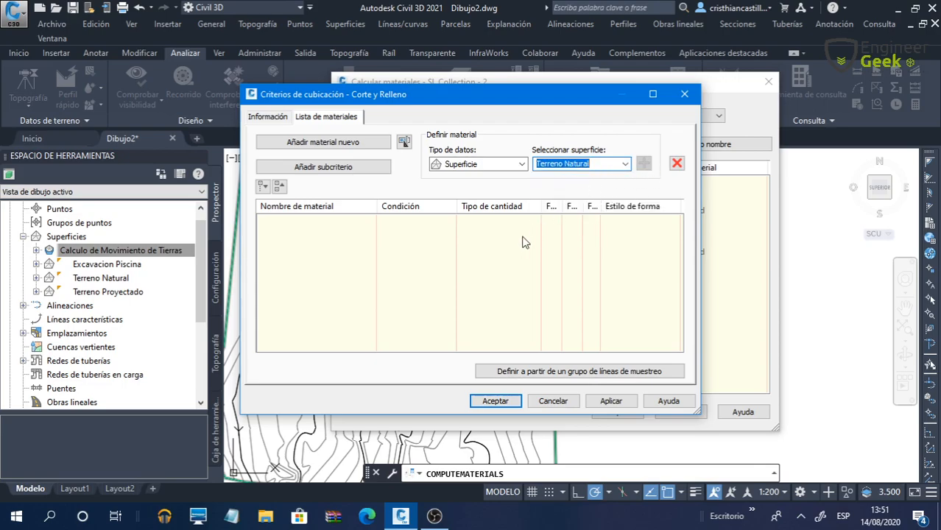
click(494, 242)
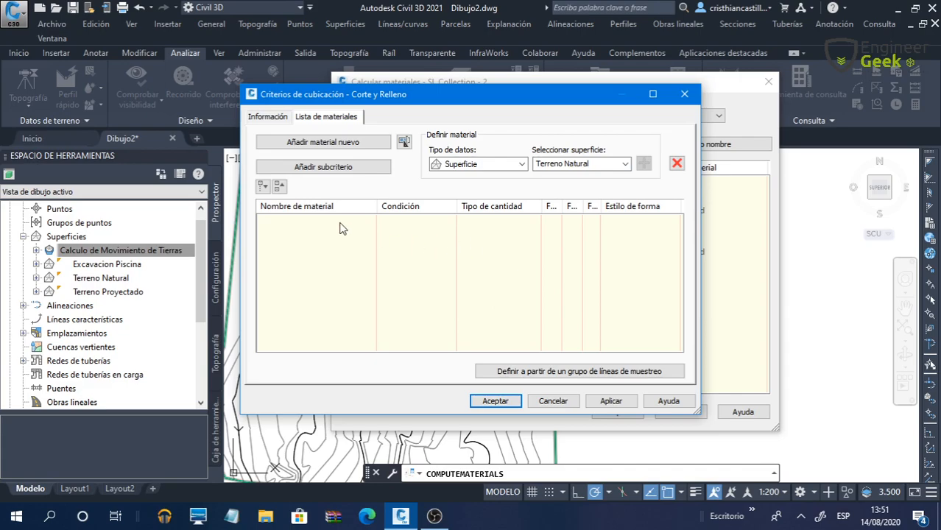
Step: Add two new materials to the criteria and name the first one Corte
click(353, 144)
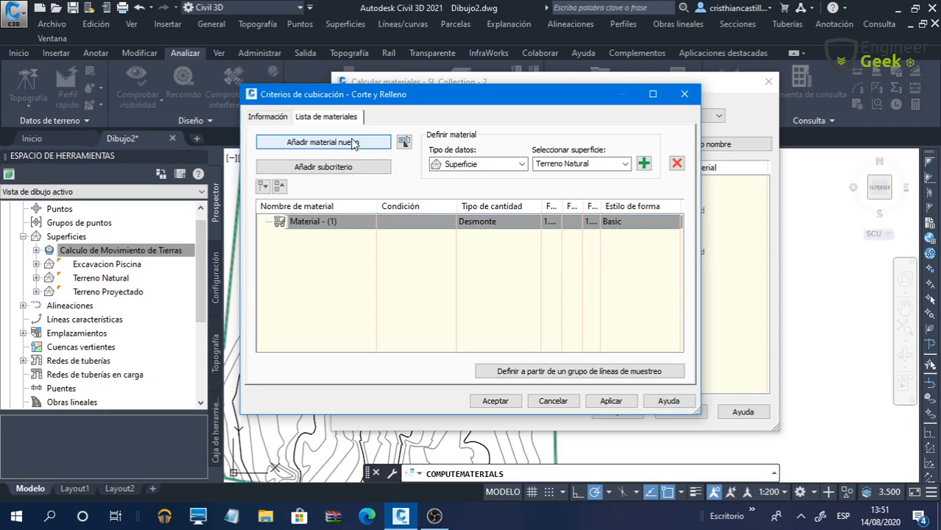
click(354, 144)
click(331, 222)
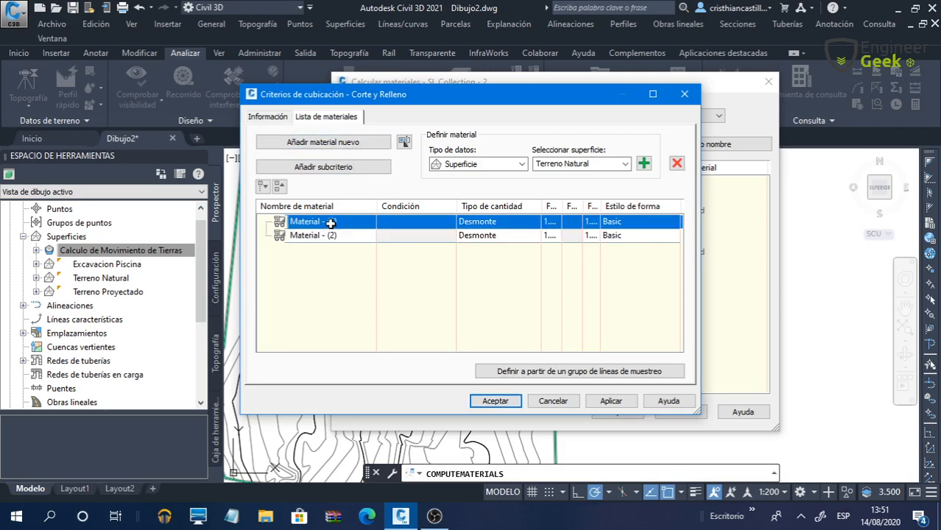
click(331, 222)
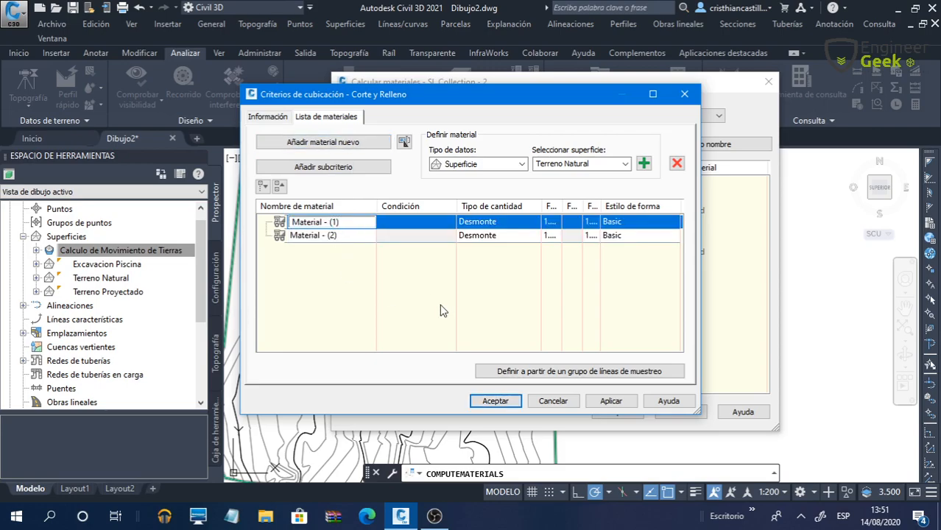
key(BackSpace)
key(BackSpace)
key(BackSpace)
key(BackSpace)
key(BackSpace)
key(BackSpace)
Step: Rename the second new material as Relleno
click(321, 236)
click(321, 235)
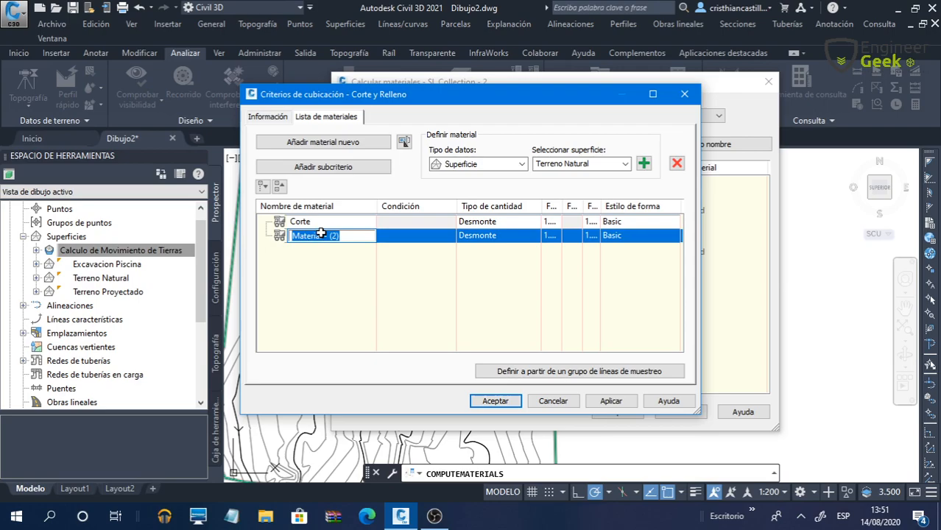
text(Rellen)
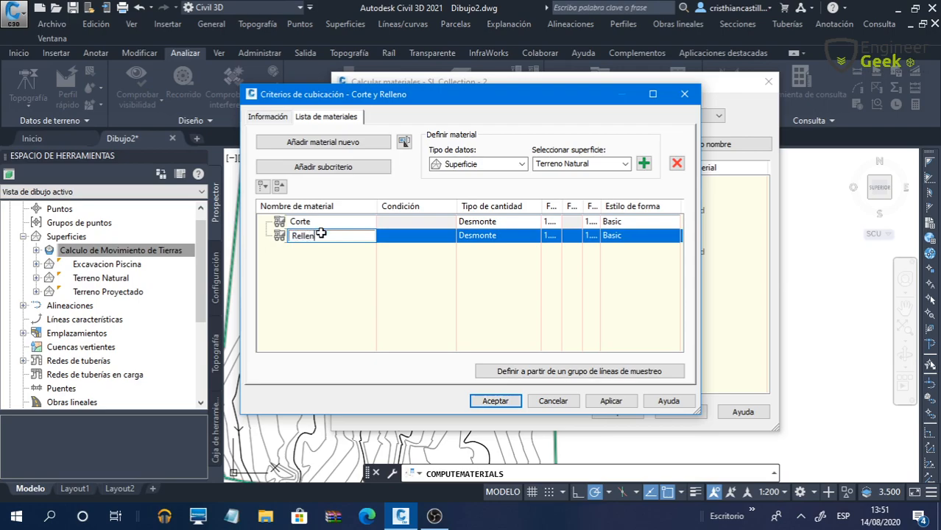
click(358, 281)
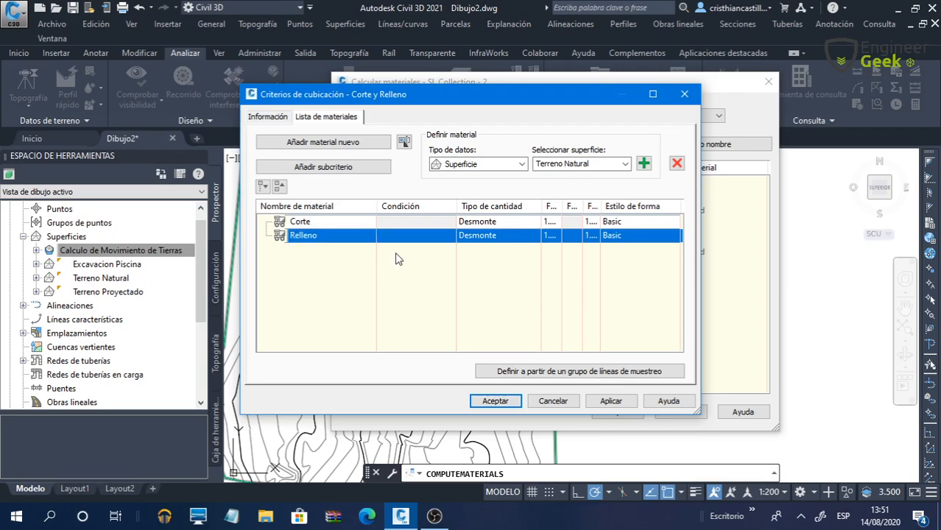
Step: Add the surfaces Terreno Natural and Terreno Proyectado to the Corte material
click(359, 223)
click(643, 164)
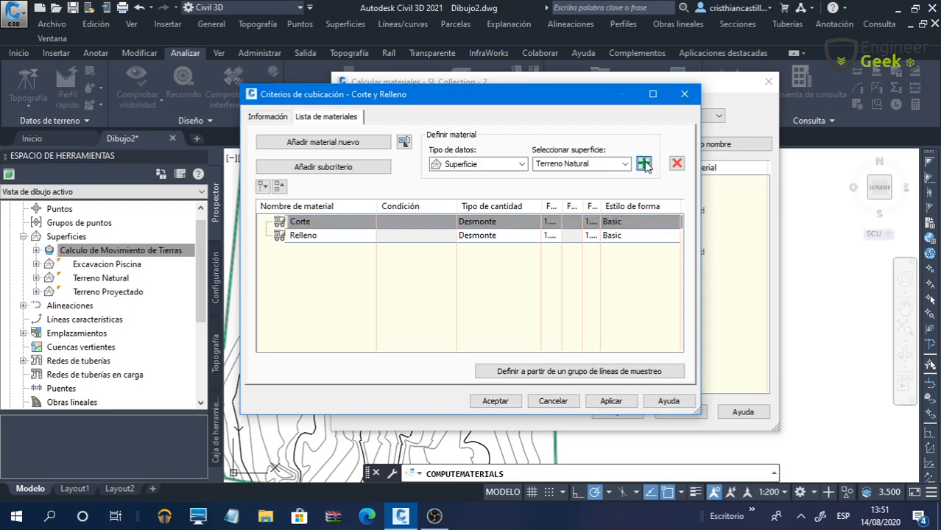
click(644, 164)
click(625, 164)
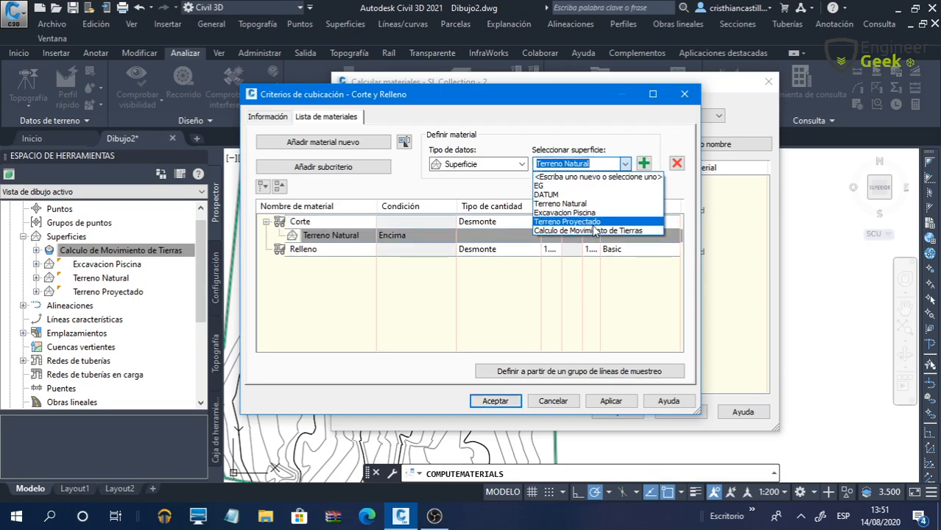
click(589, 222)
click(644, 163)
Step: Add the surfaces Terreno Natural and Terreno Proyectado to the Relleno material
click(330, 266)
click(625, 163)
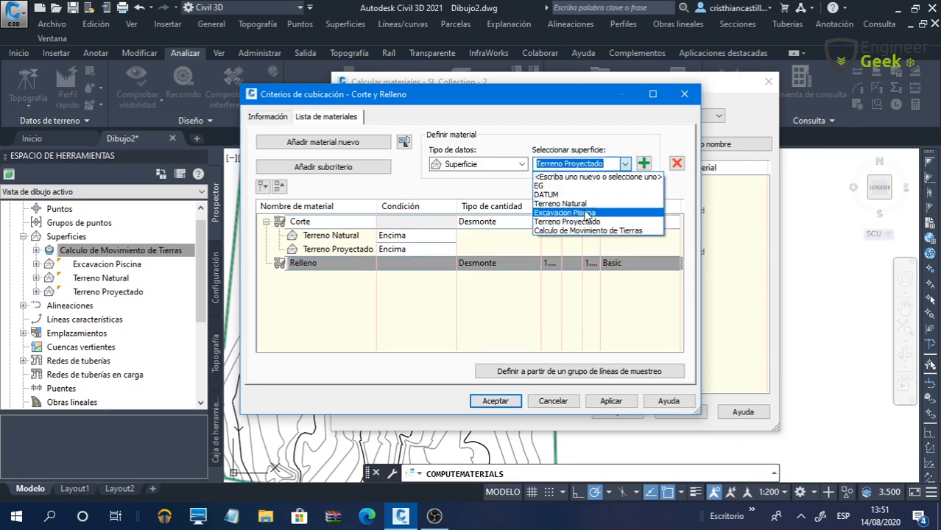
click(576, 204)
click(644, 163)
click(625, 163)
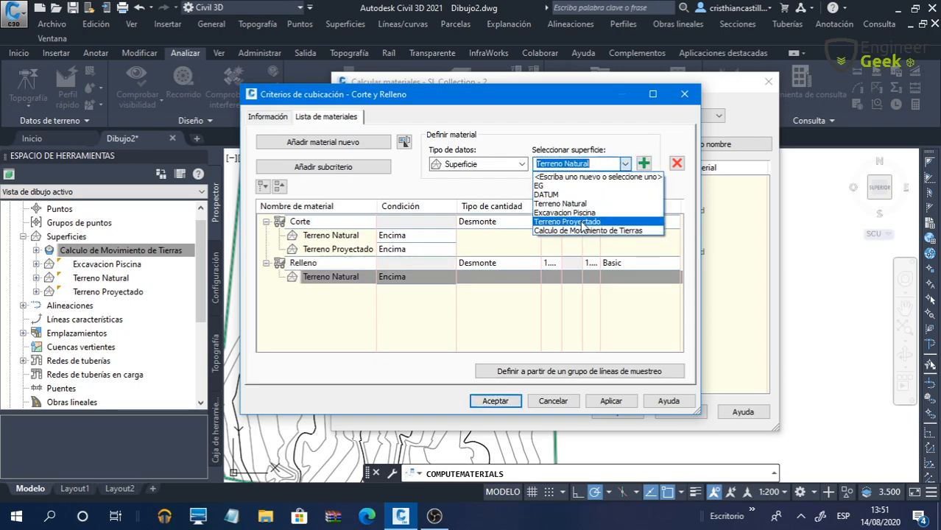
click(588, 223)
click(643, 163)
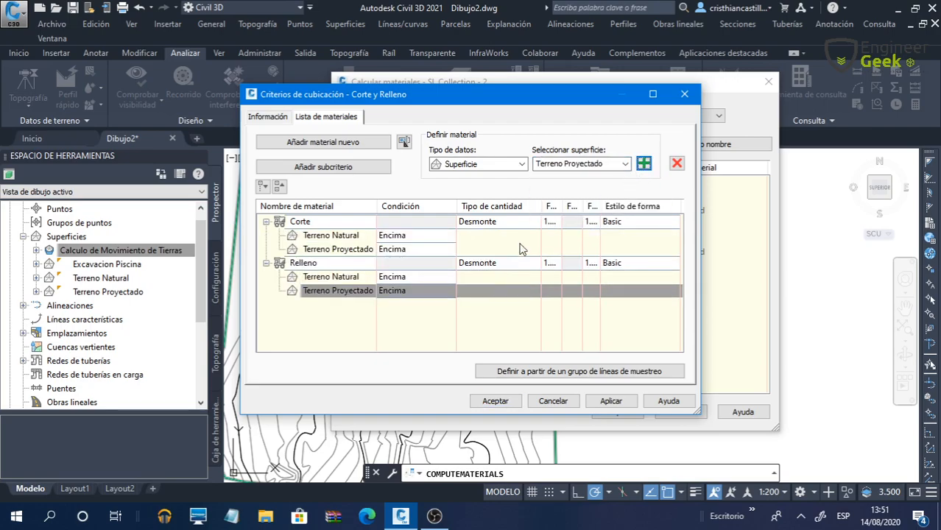
click(431, 235)
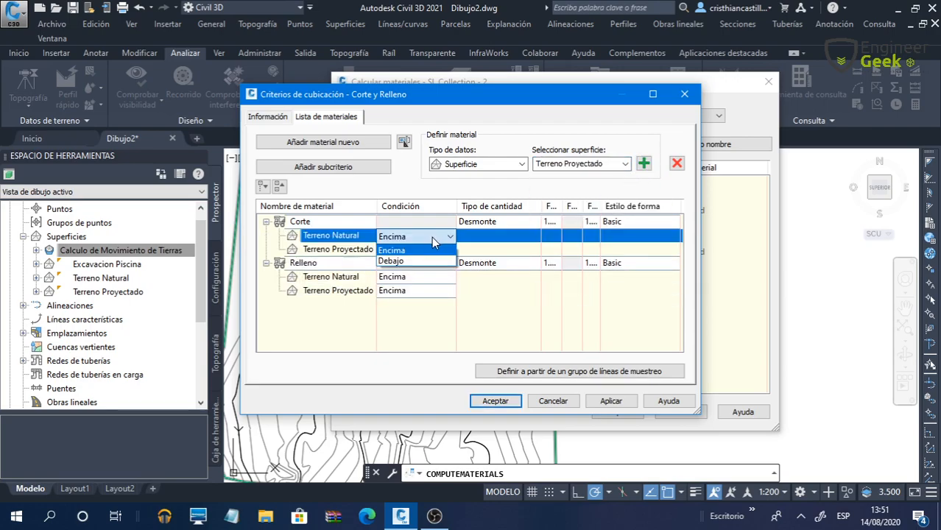
click(439, 236)
click(502, 222)
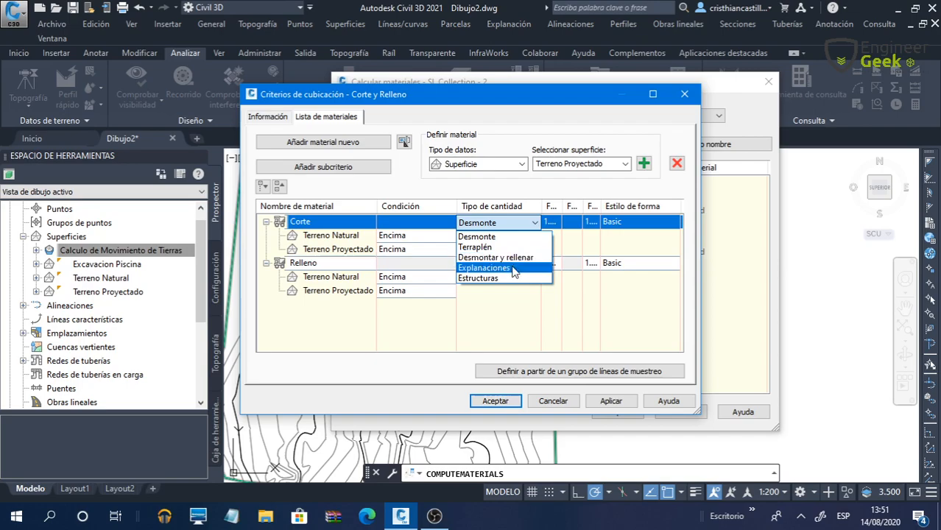
click(499, 317)
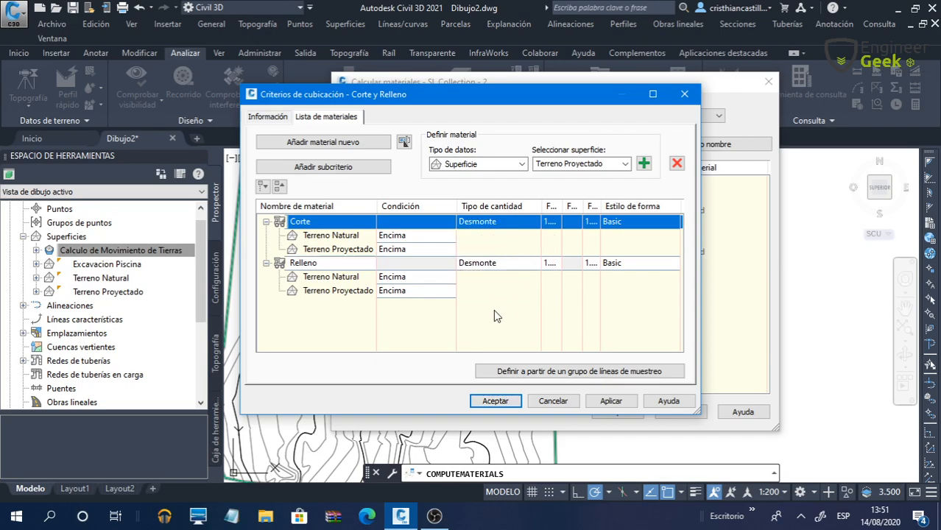
click(486, 276)
click(504, 265)
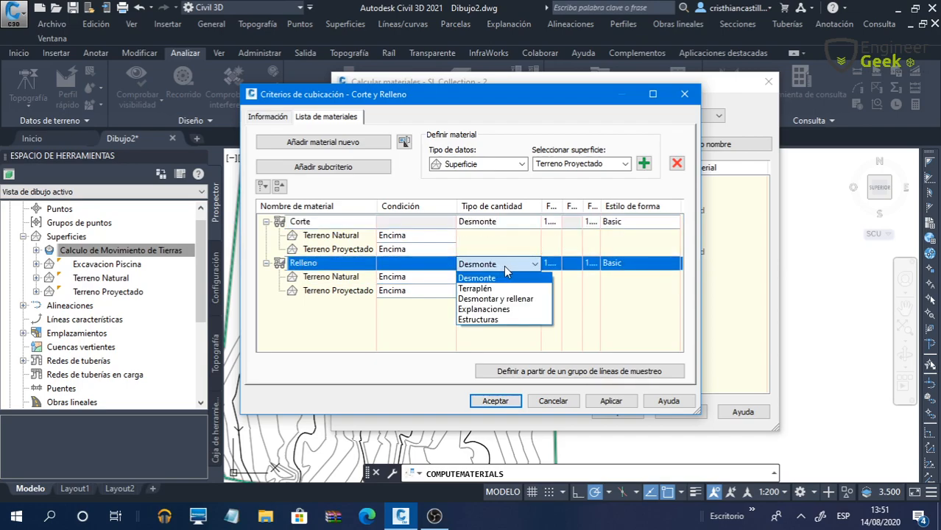
click(567, 288)
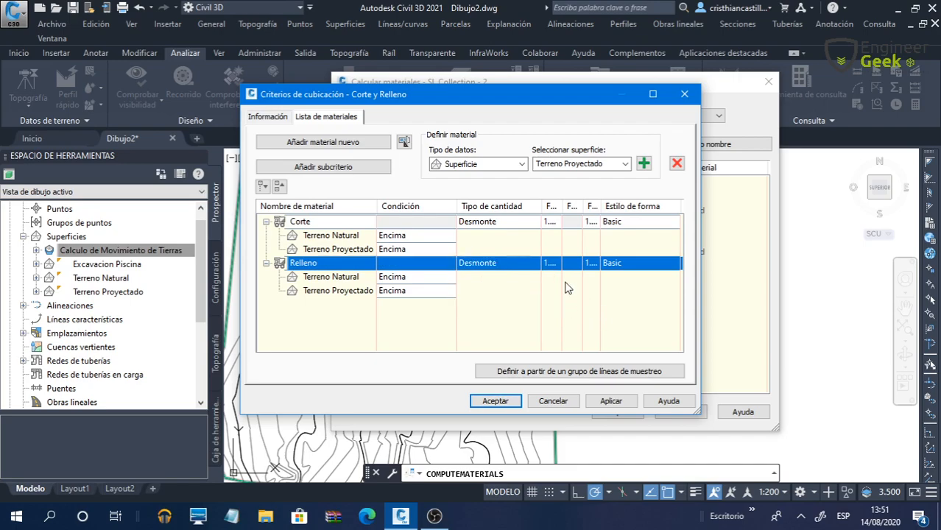
Step: Set the quantity type of both the Corte and Relleno materials to Desmontar y rellenar
click(522, 222)
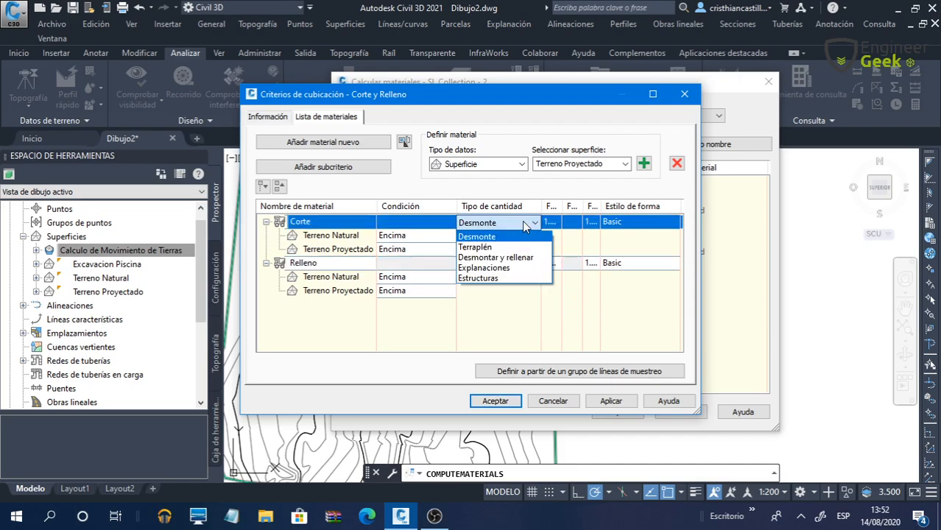
click(532, 258)
click(531, 264)
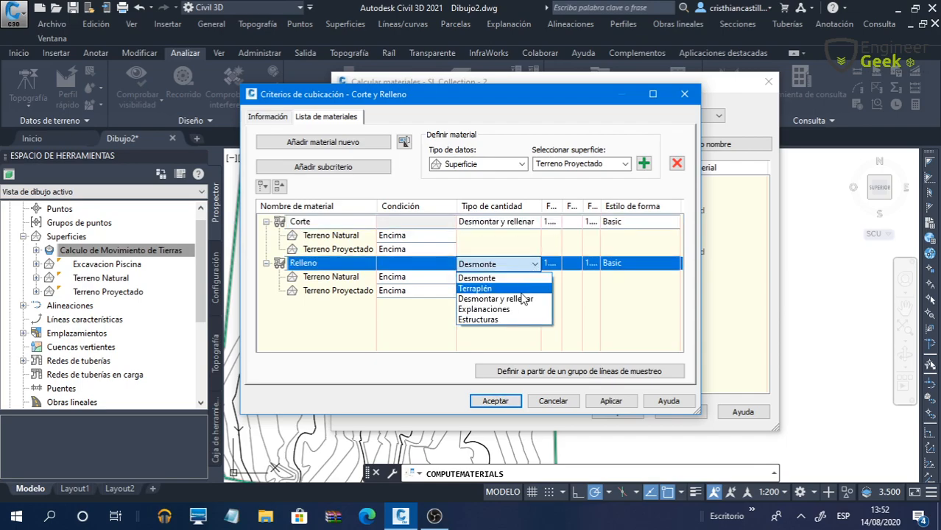
click(524, 298)
Step: Set the quantity type to Desmonte for the Corte material and to Terraplén for Relleno
click(531, 224)
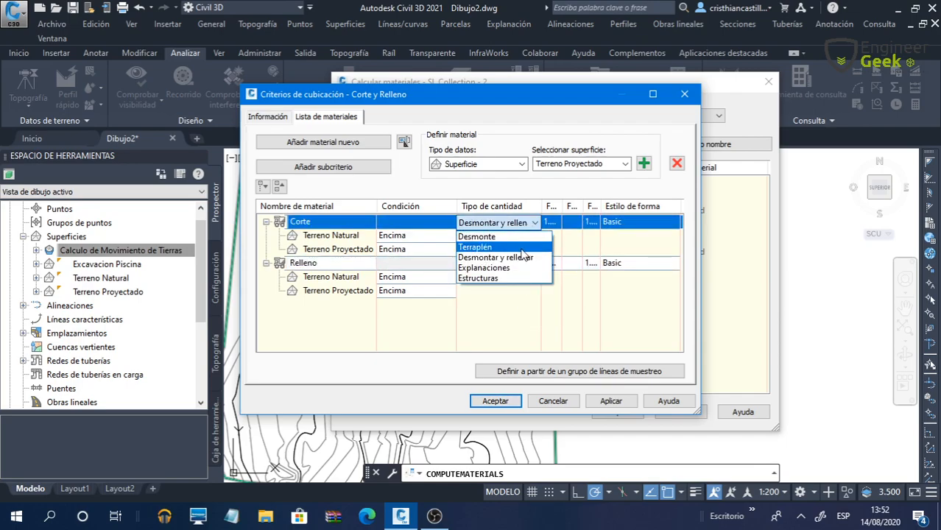
click(495, 237)
click(521, 261)
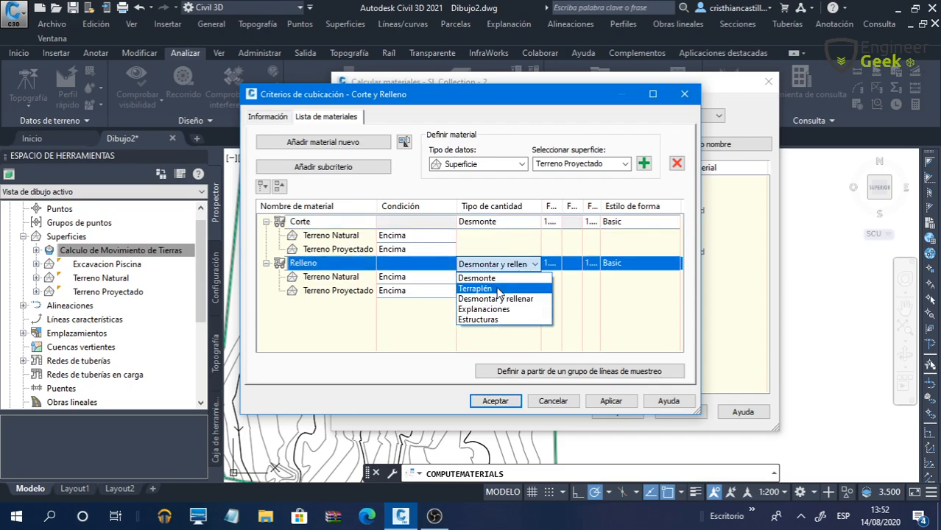
click(498, 289)
click(527, 223)
click(527, 223)
Step: Widen the Factor en desmonte, Factor en terraplén and Factor de relleno columns to fit their full headings
drag(563, 206, 587, 207)
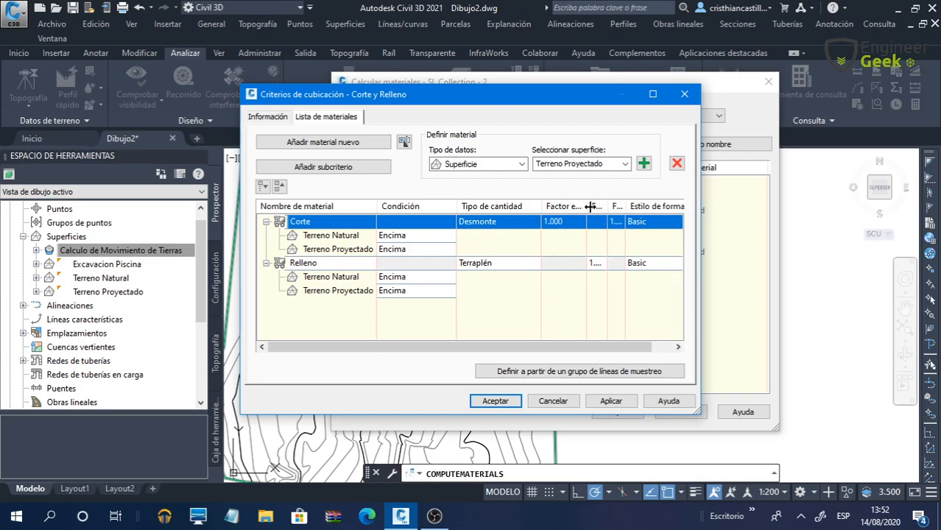
drag(569, 345, 591, 345)
drag(587, 207, 651, 219)
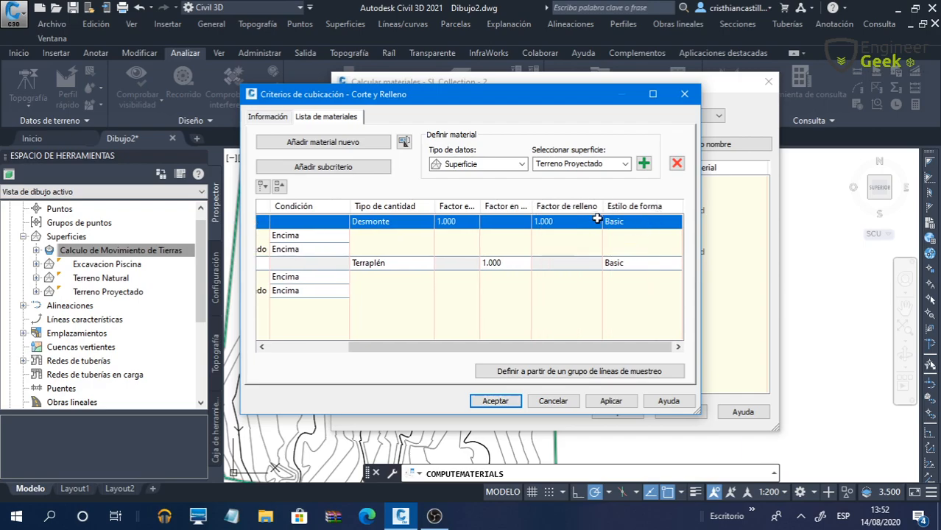
drag(486, 208, 543, 207)
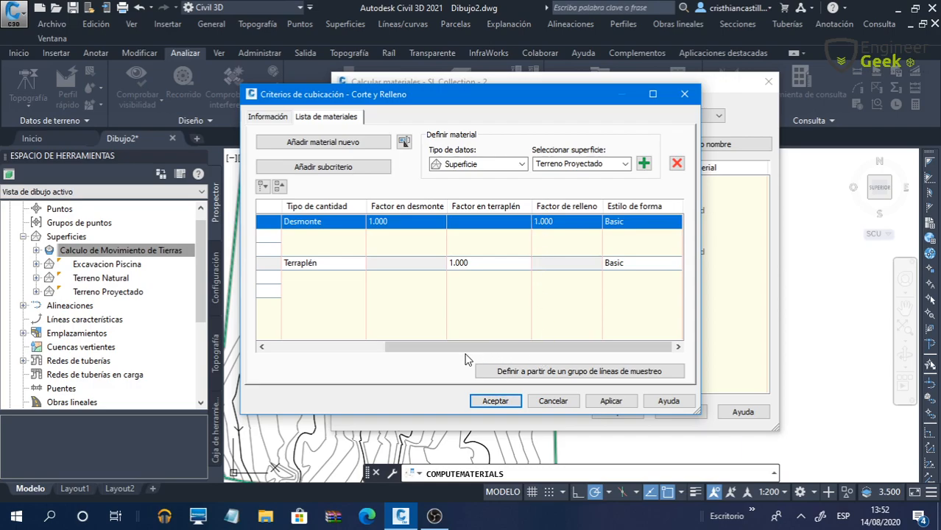
drag(466, 352, 419, 357)
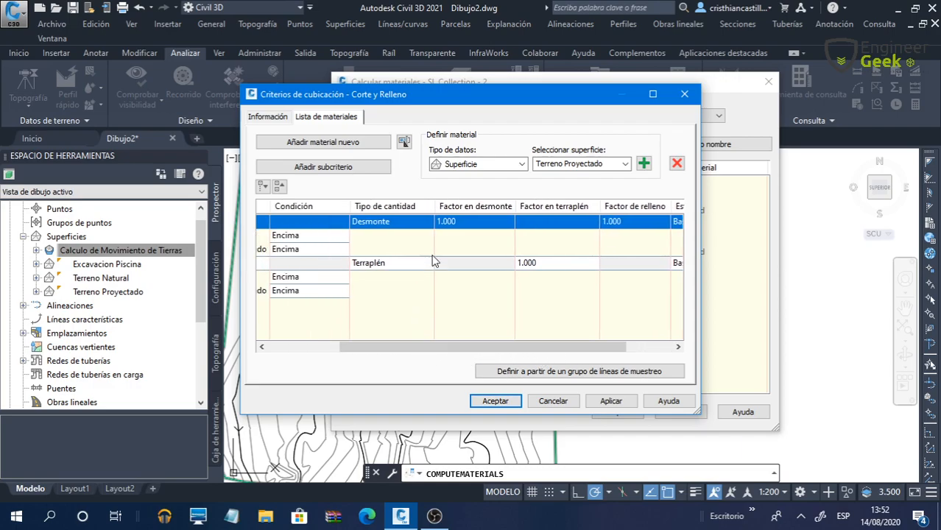
Step: Try the Explanaciones and Desmontar y rellenar quantity types on Relleno and return it to Terraplén
click(429, 264)
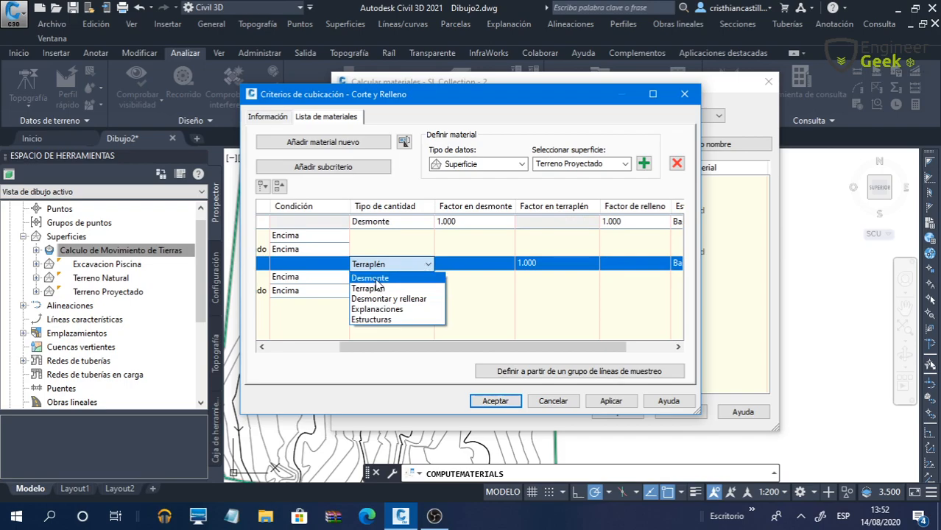
click(383, 310)
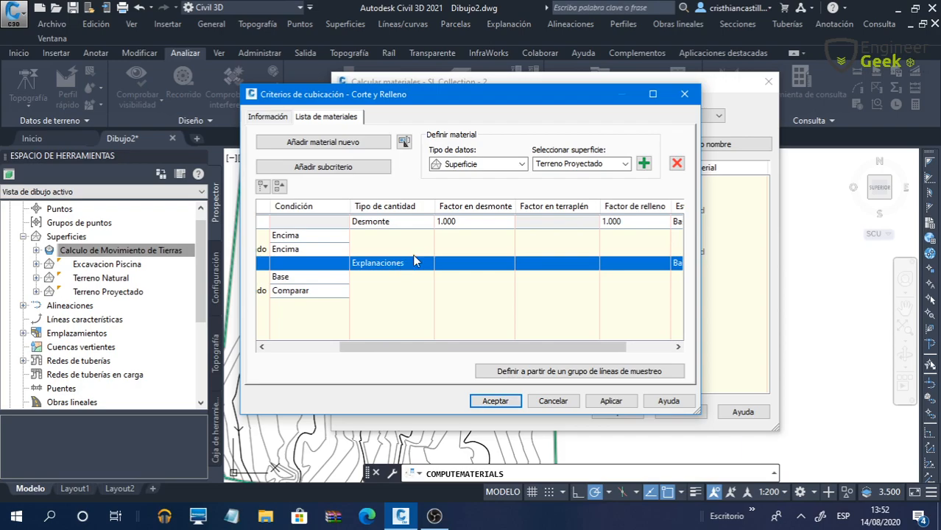
click(417, 263)
click(402, 300)
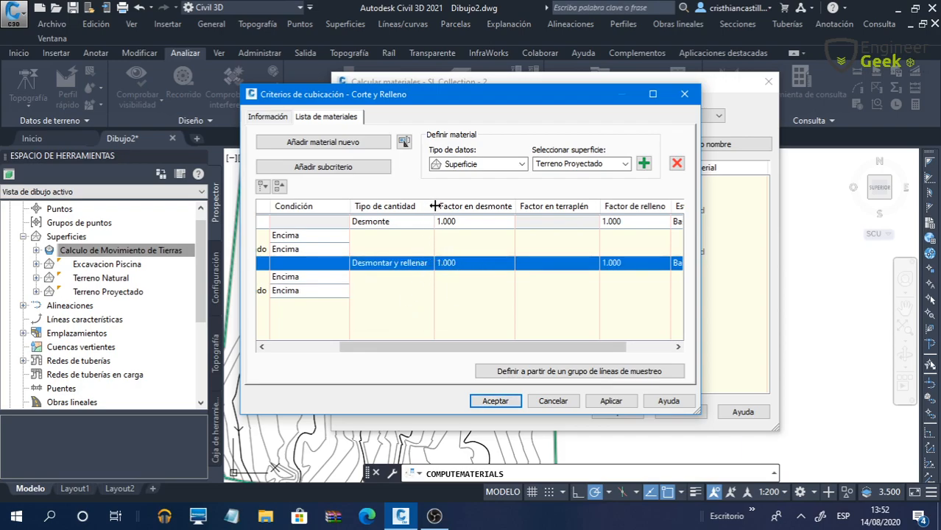
click(421, 263)
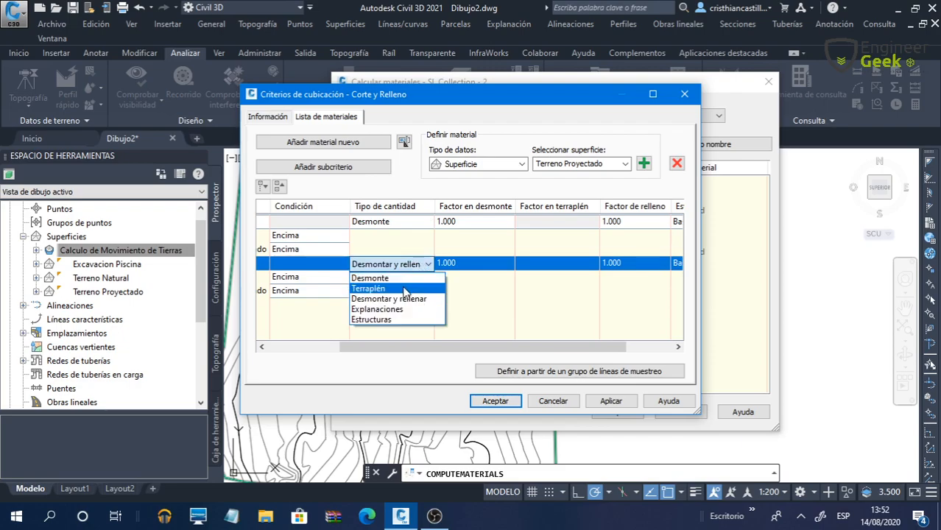
click(410, 290)
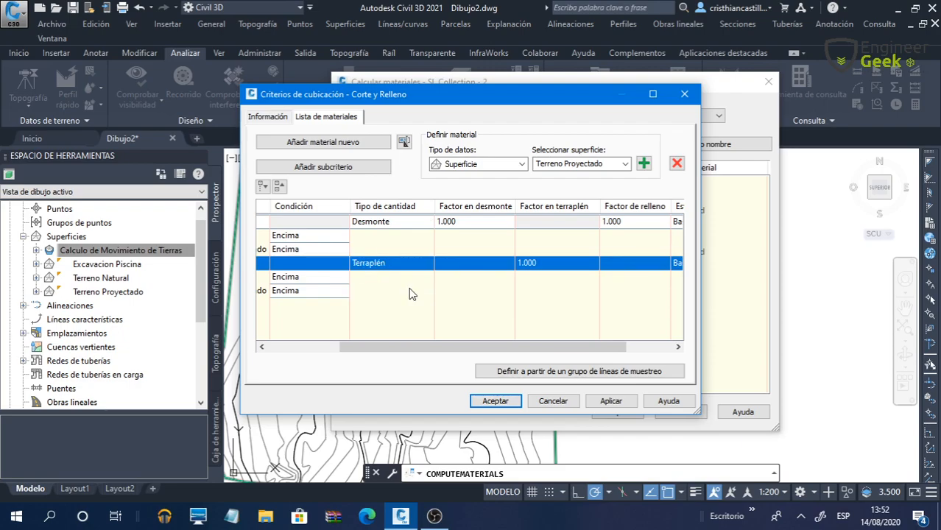
Step: Change Relleno's quantity type to Desmonte and open its Factor de relleno for editing
mouse_move(418, 347)
mouse_down()
mouse_move(389, 347)
mouse_move(435, 347)
mouse_up()
click(414, 264)
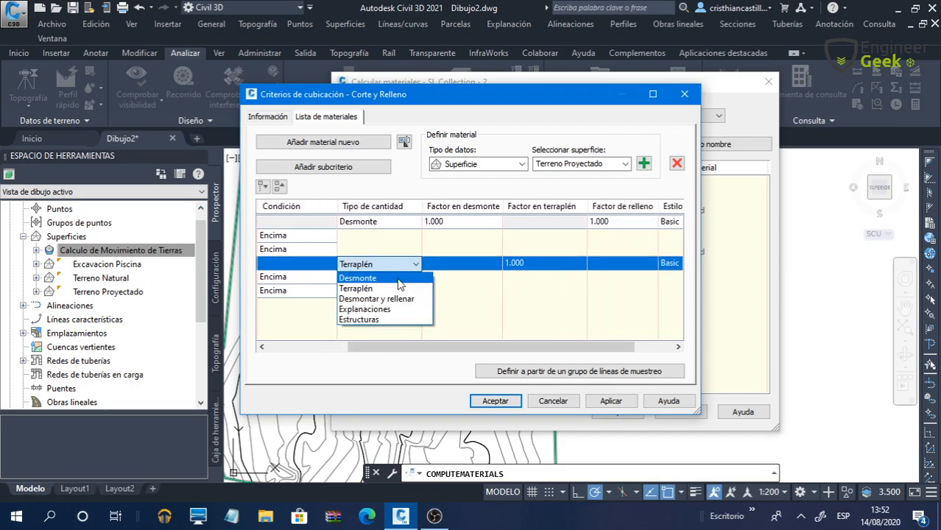
click(397, 278)
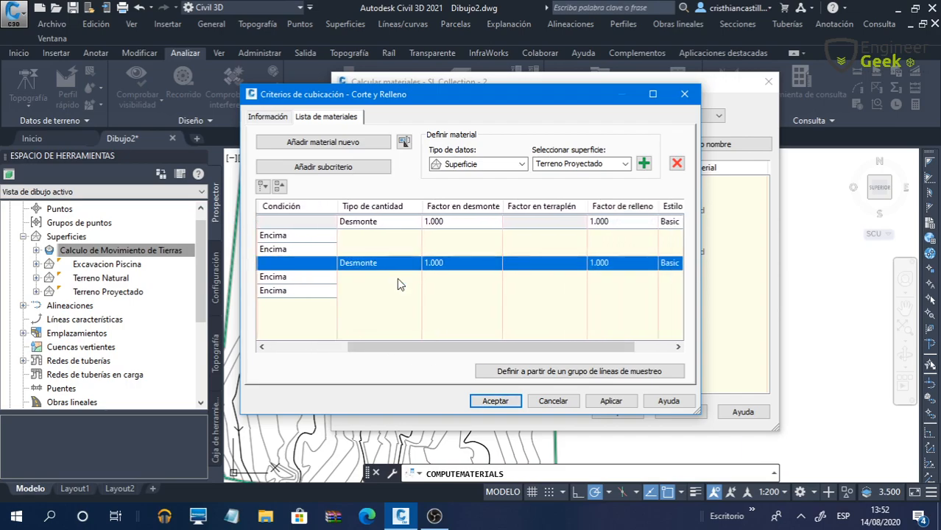
click(608, 264)
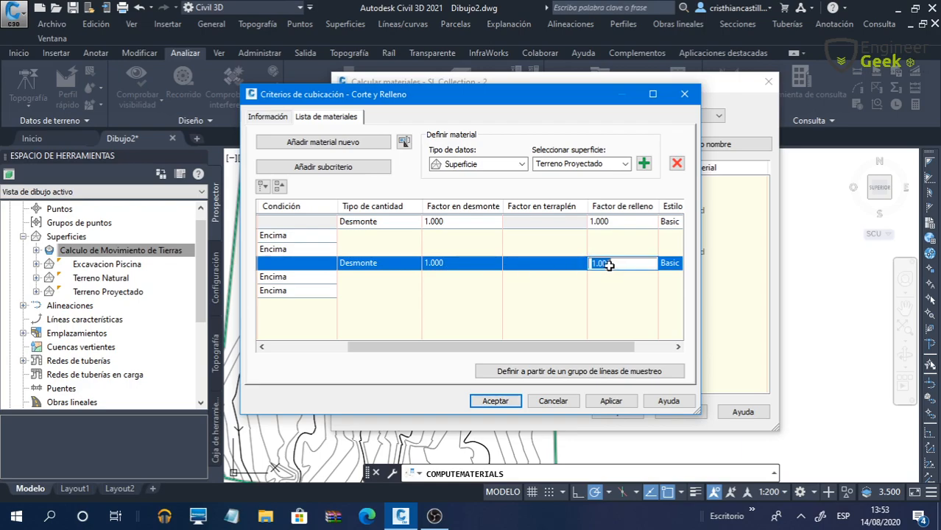
Step: Set the Corte material's Factor en desmonte to 1.2 and its Factor de relleno to 1
mouse_move(518, 344)
mouse_down()
mouse_move(435, 349)
mouse_move(528, 346)
mouse_up()
click(466, 221)
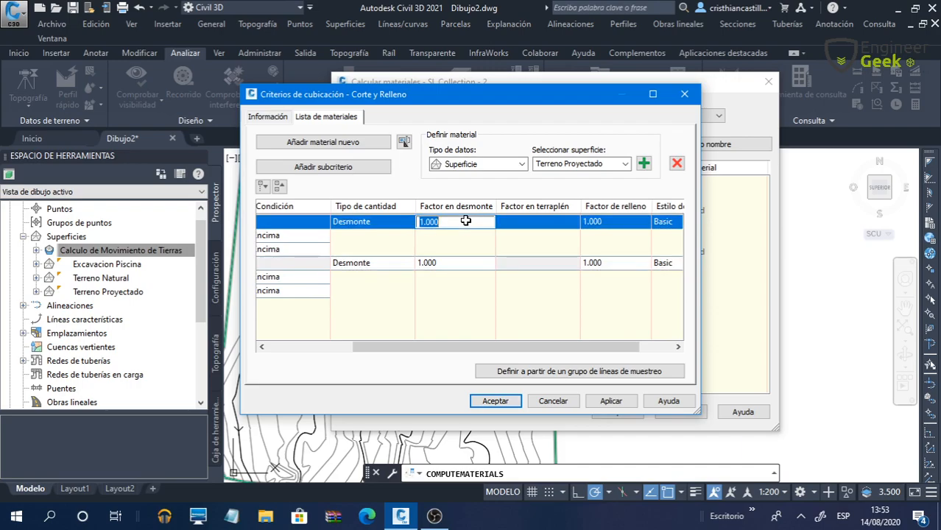
text(1.2)
click(595, 224)
text(1)
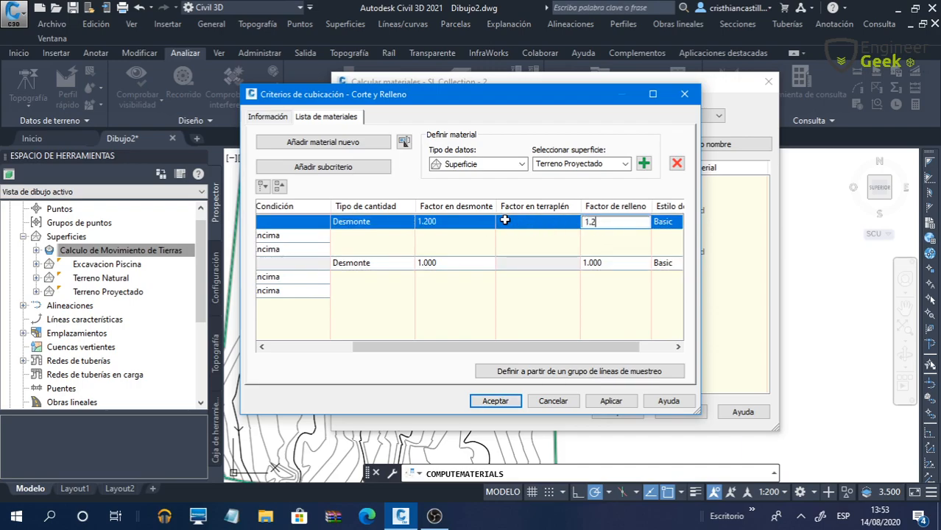
click(499, 225)
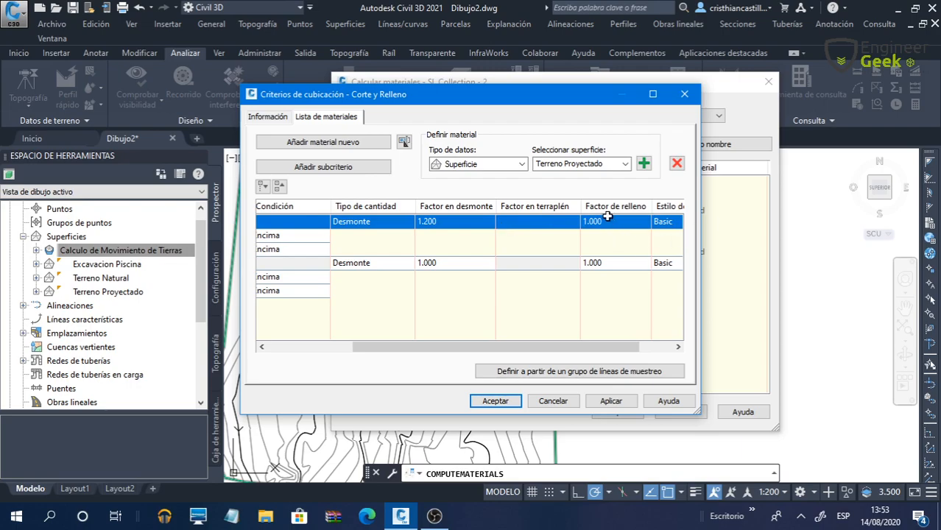
click(475, 264)
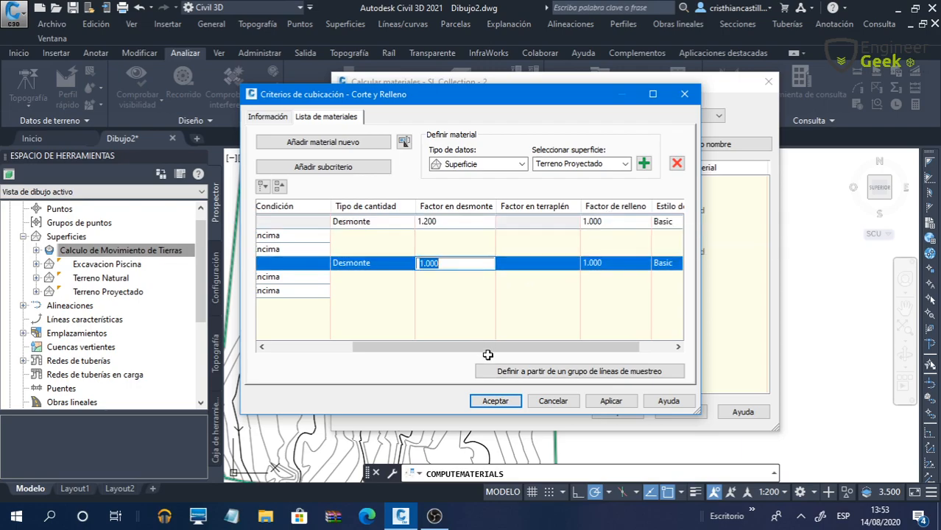
click(610, 264)
text(1.)
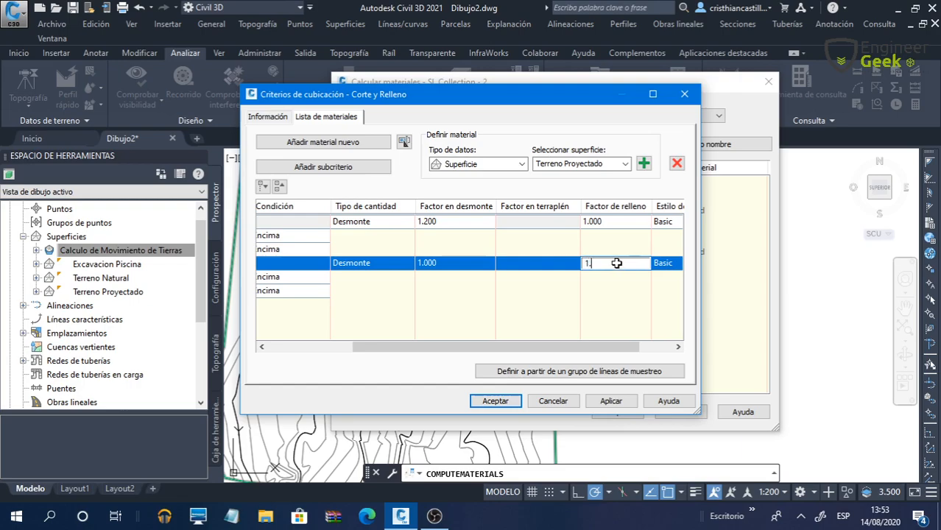
click(524, 292)
click(463, 262)
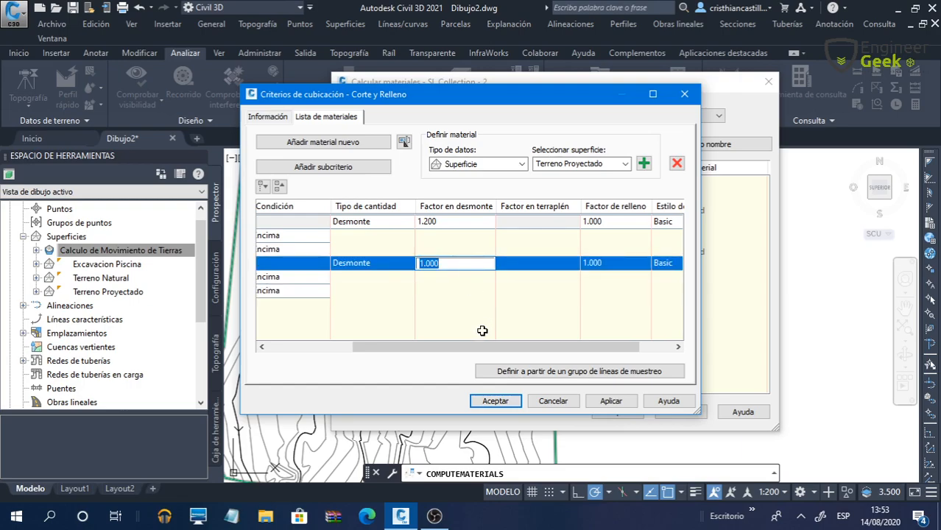
Step: Set the Relleno material's quantity type to Terraplén
click(429, 350)
drag(406, 353, 386, 352)
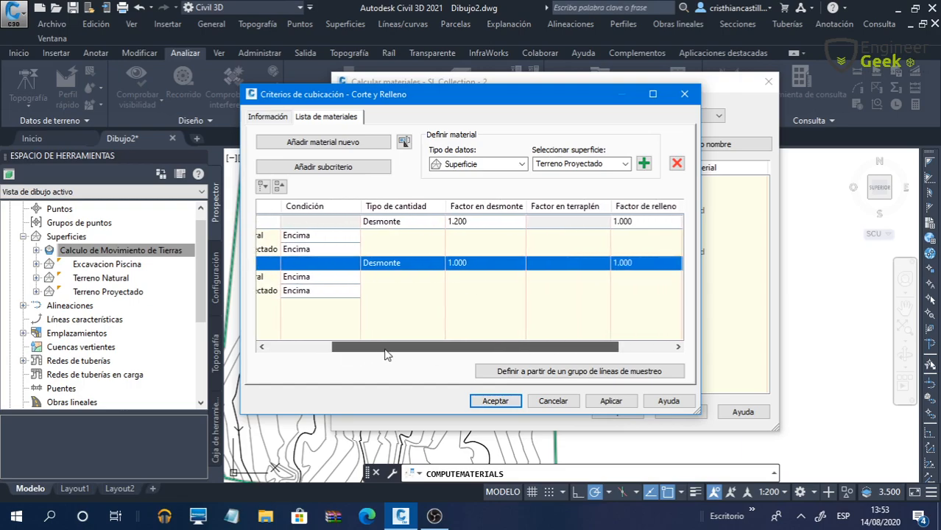
click(431, 265)
click(430, 266)
click(427, 268)
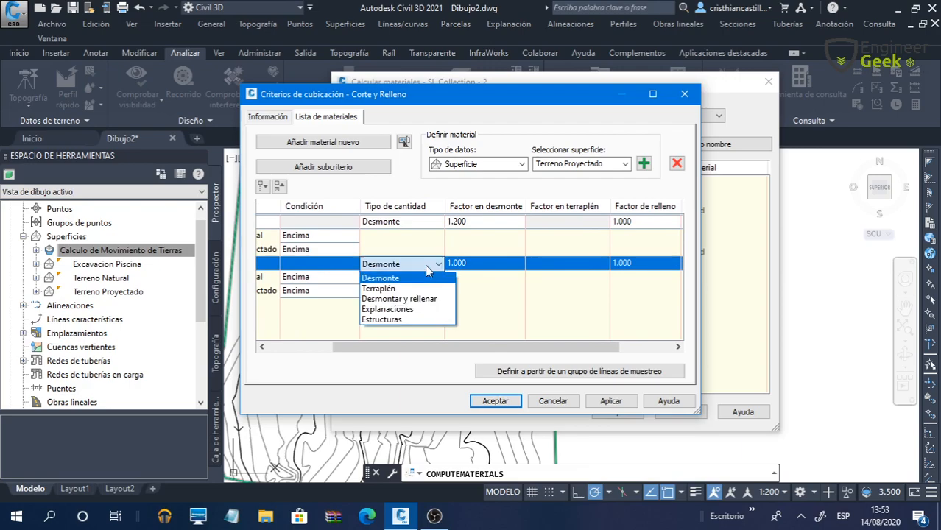
click(398, 289)
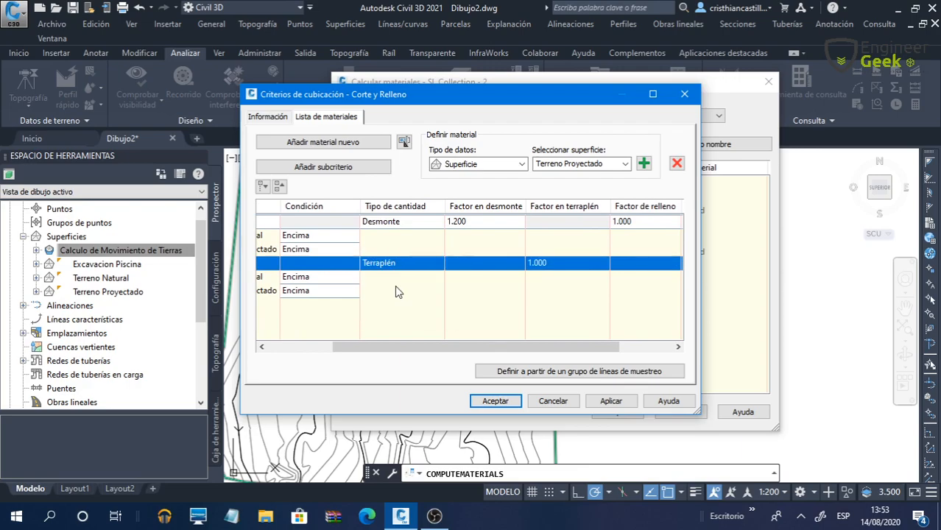
Step: Try the Desmontar y rellenar quantity type on the Relleno material and return it to Terraplén
click(437, 262)
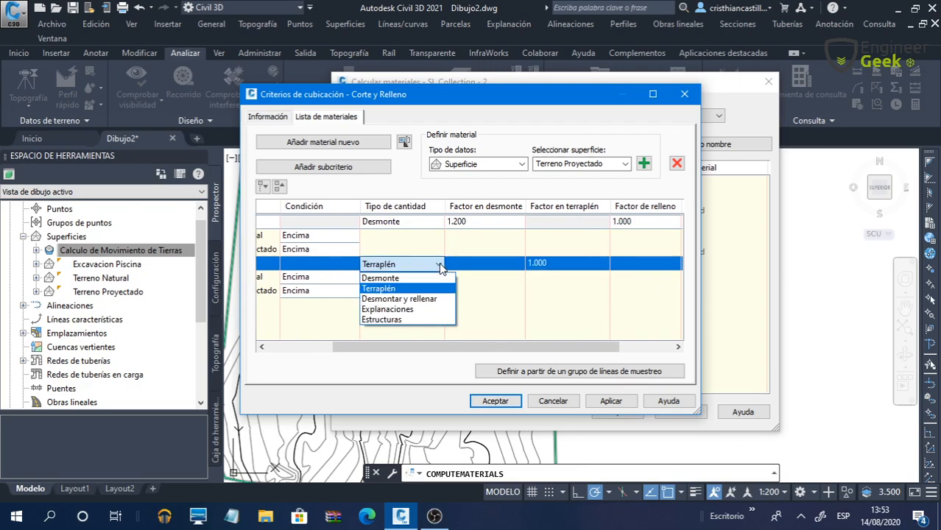
click(424, 308)
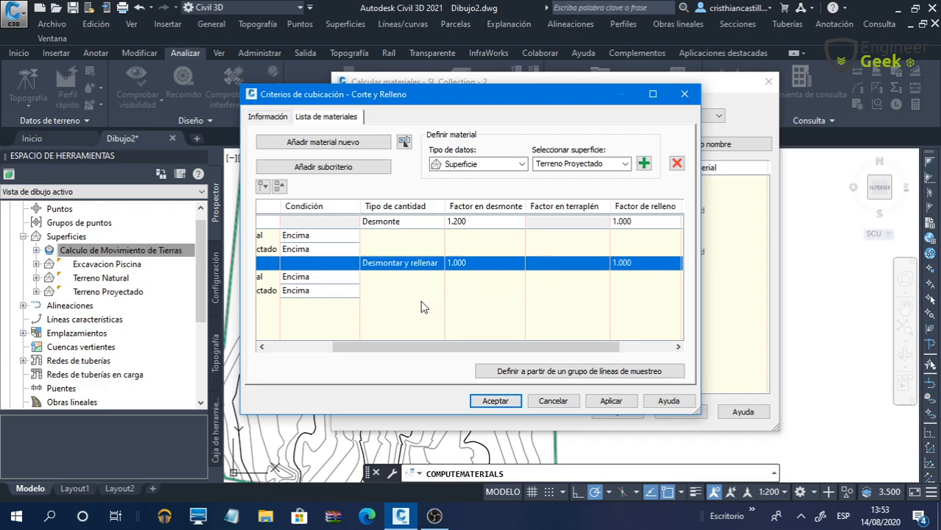
click(636, 262)
text(1.)
click(497, 264)
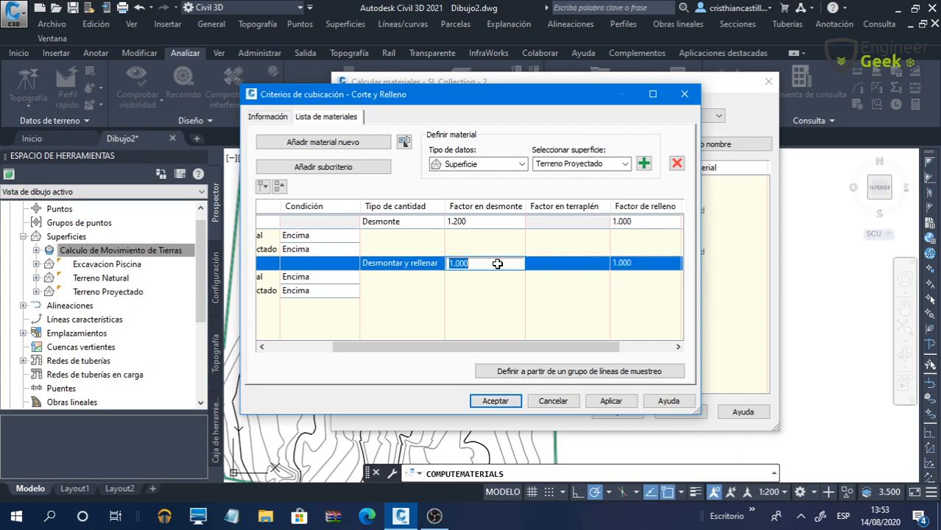
click(440, 265)
click(442, 290)
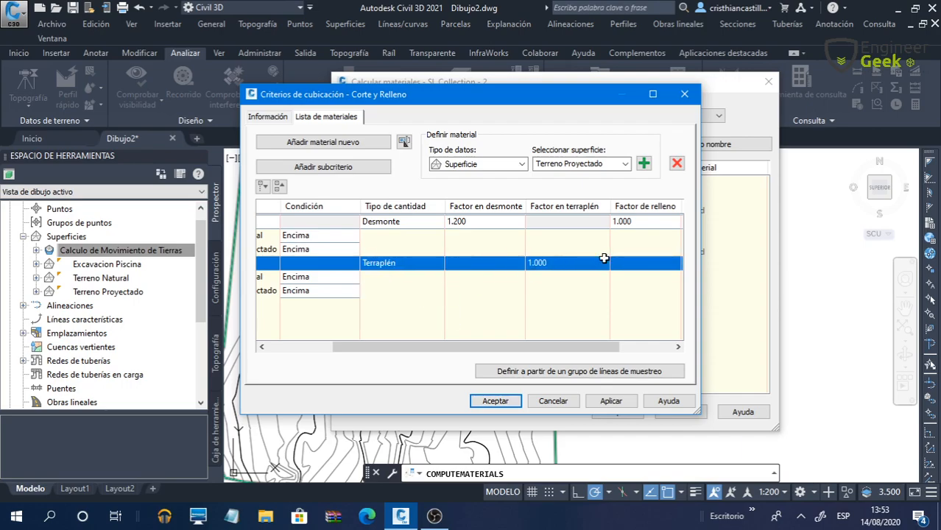
Step: Set the Relleno material's Factor en terraplén to 1.2
click(594, 257)
text(1.2)
click(498, 294)
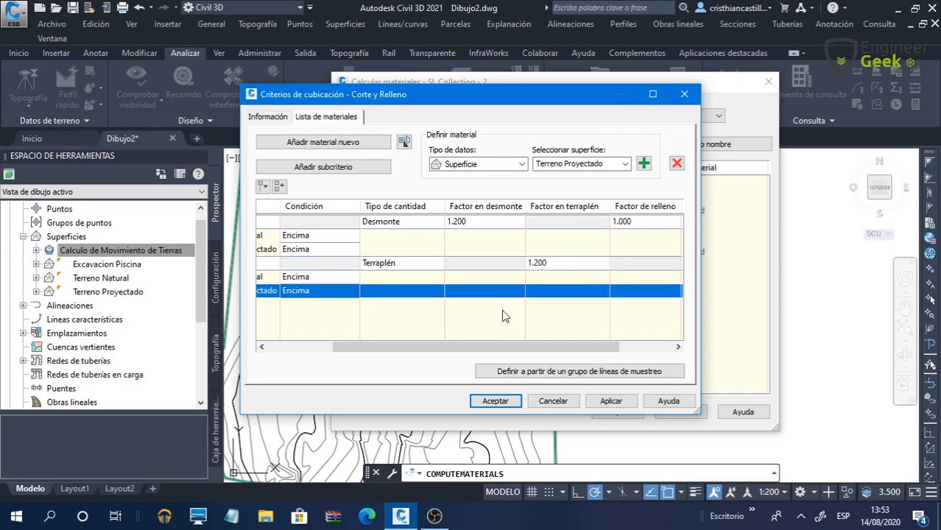
mouse_move(515, 346)
mouse_down()
mouse_move(442, 344)
mouse_move(593, 340)
mouse_move(466, 333)
mouse_move(625, 277)
mouse_move(438, 330)
mouse_move(469, 345)
mouse_move(508, 338)
mouse_up()
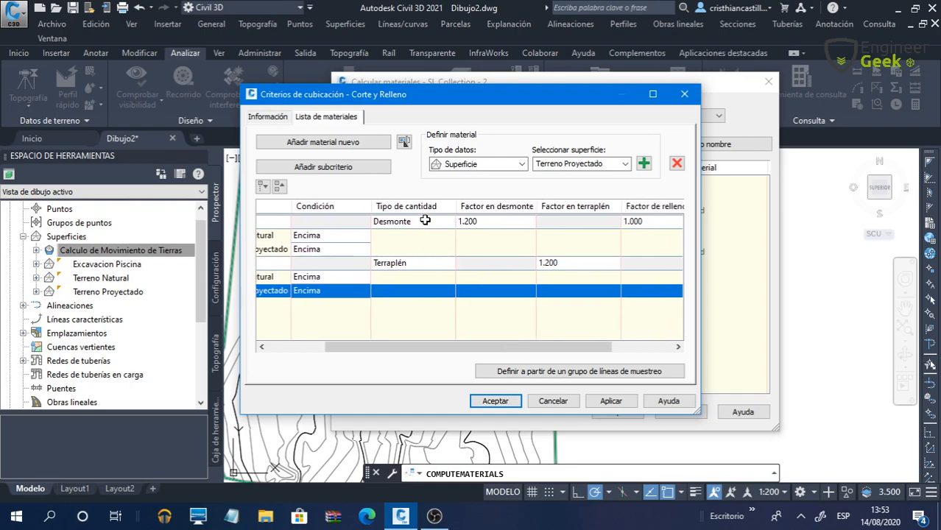
double_click(434, 264)
click(440, 270)
Step: Set Corte's Factor en desmonte and Relleno's Factor en terraplén to 1
double_click(492, 222)
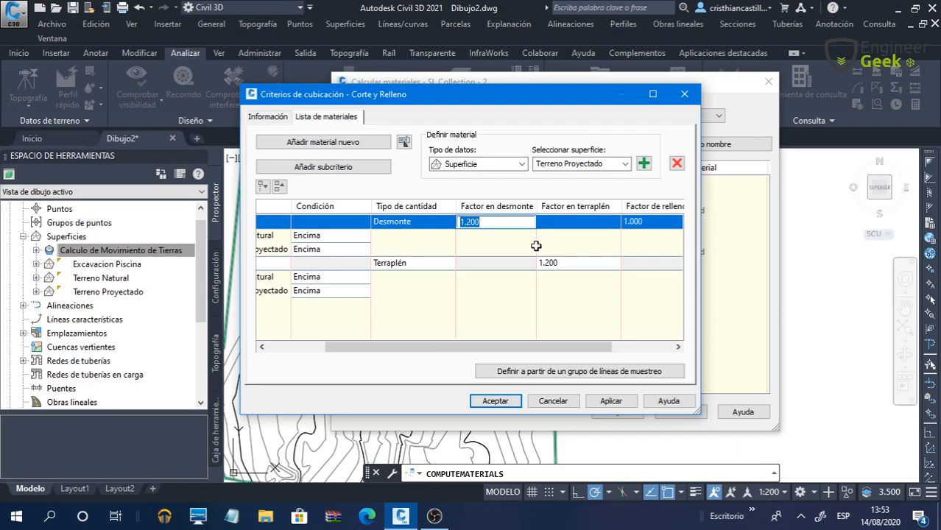
key(BackSpace)
text(1)
double_click(568, 264)
text(1)
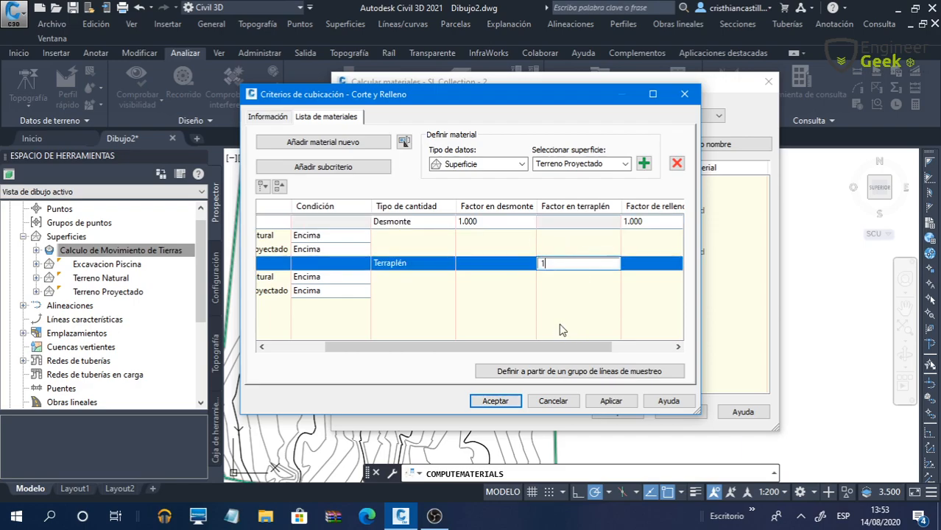
Step: Check the condition options for Terreno Natural and Terreno Proyectado under Corte
click(523, 349)
drag(523, 349, 404, 334)
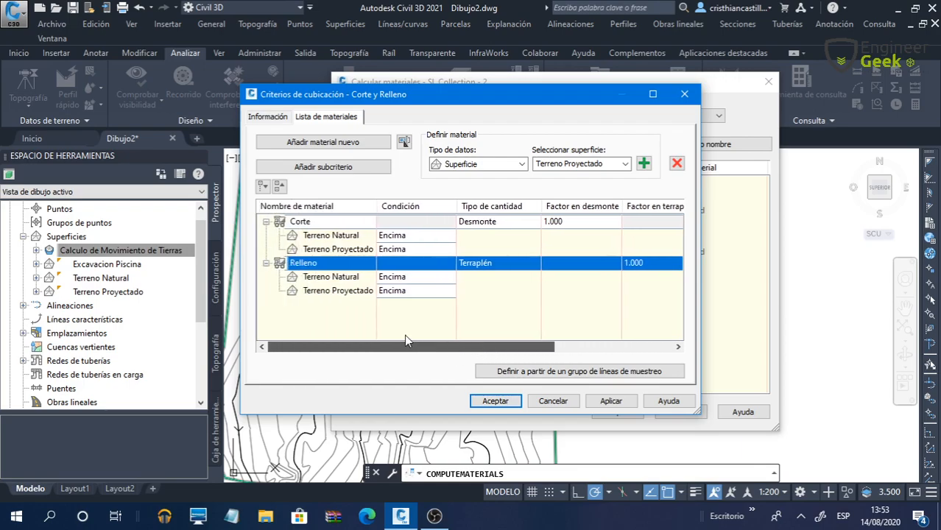
click(421, 237)
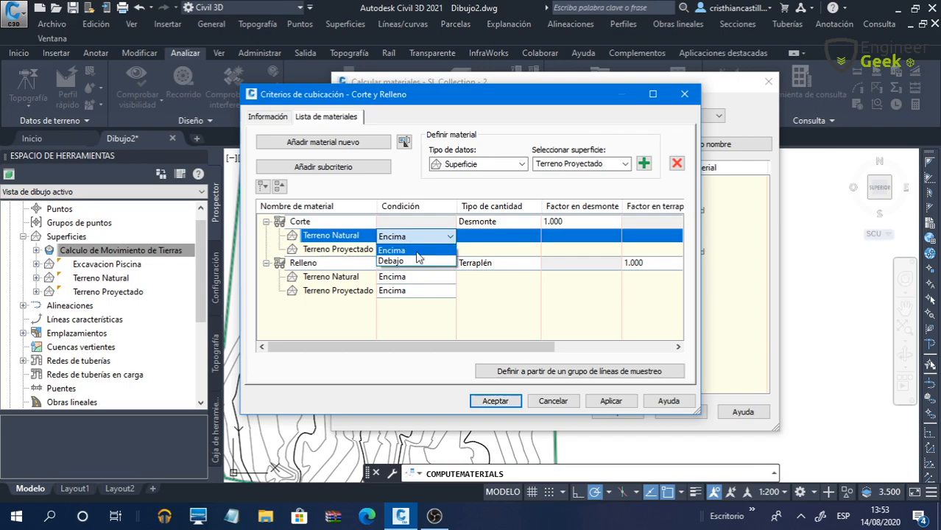
click(381, 255)
click(427, 249)
click(431, 249)
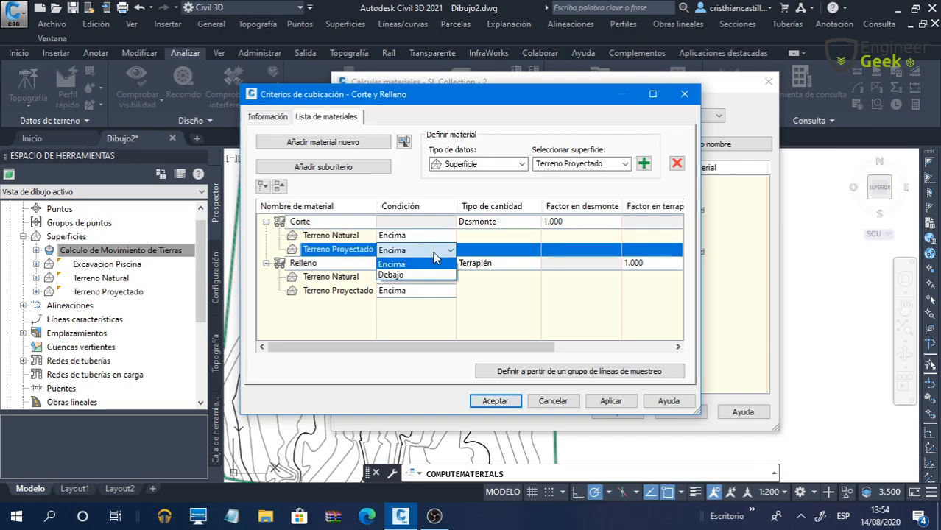
click(435, 316)
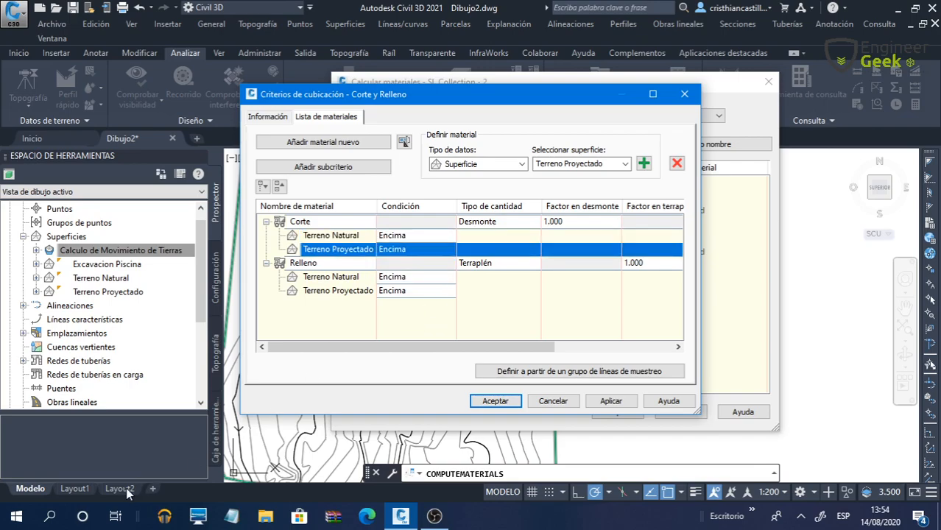
Step: Switch to Paint and draw a red freehand terrain profile descending from left to right across the canvas
click(62, 512)
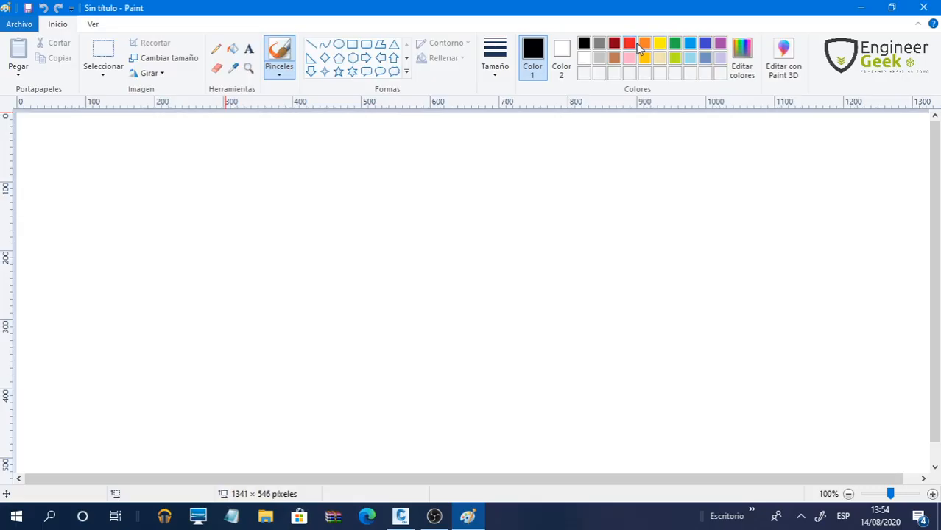
click(631, 45)
drag(120, 199, 155, 224)
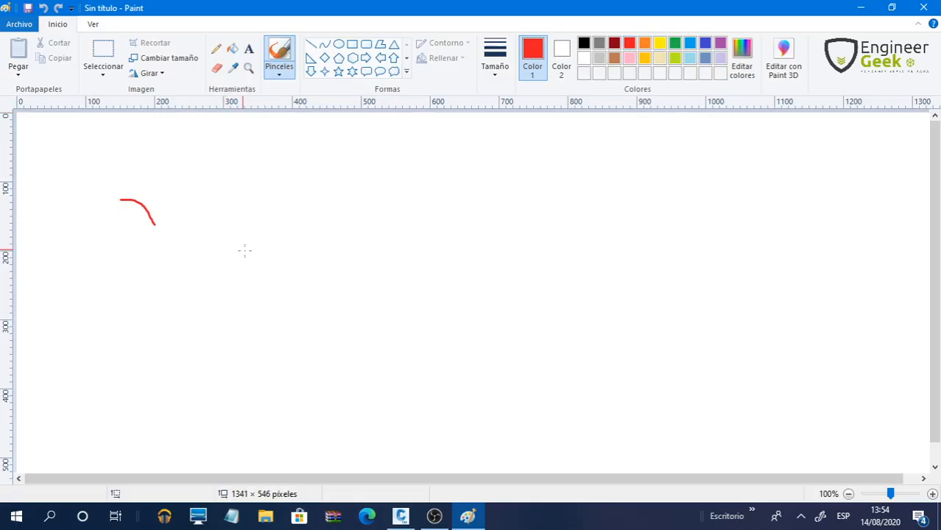
drag(245, 251, 551, 374)
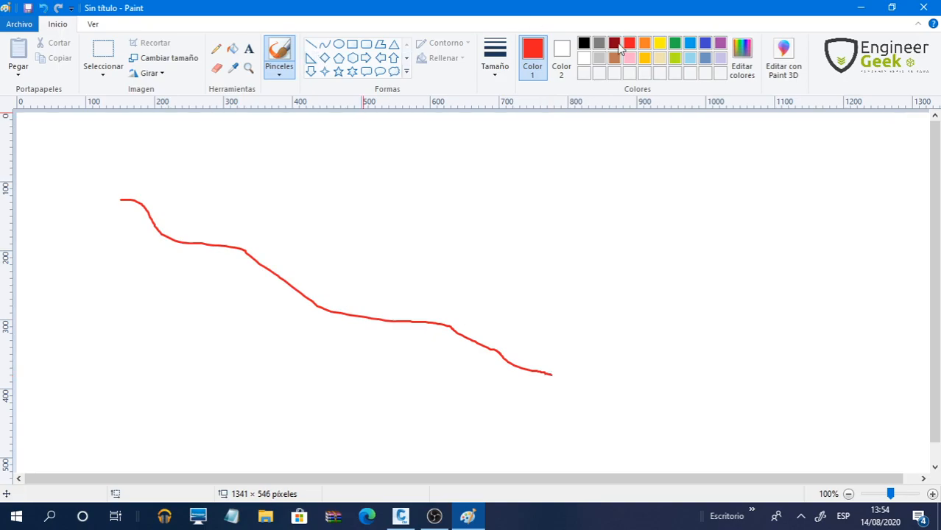
Step: Draw a nearly horizontal green straight line crossing the red terrain profile
click(675, 43)
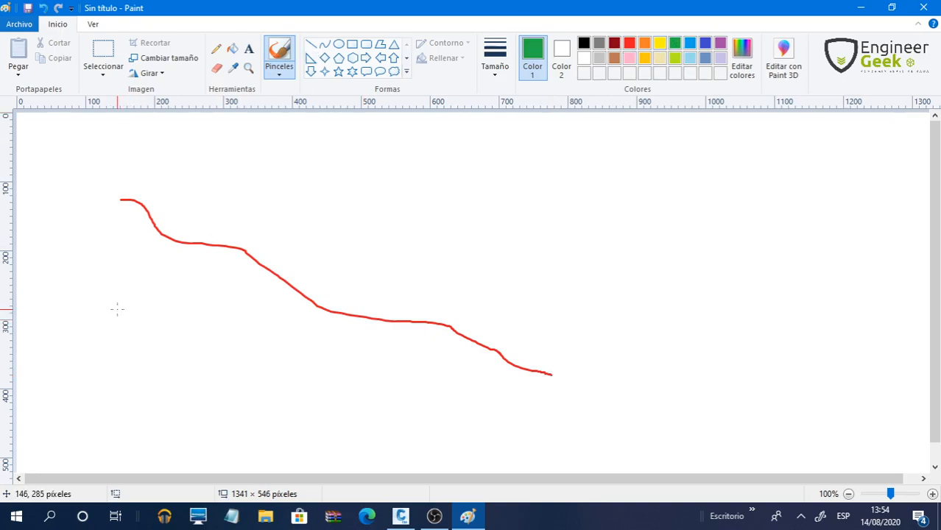
click(311, 45)
drag(84, 295, 557, 284)
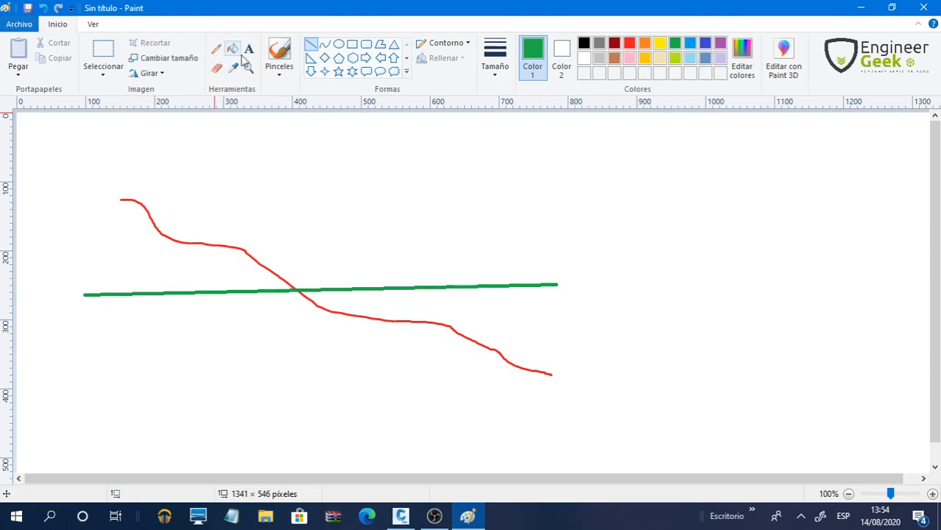
Step: Hatch the areas between the two lines on both sides of their crossing in gold pencil and mark their left ends with arrows
click(216, 48)
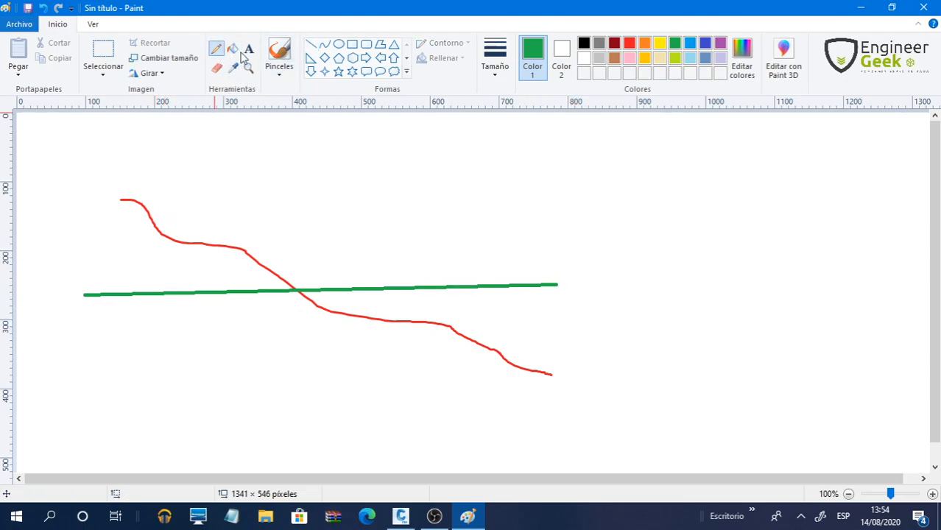
click(645, 58)
mouse_move(95, 281)
mouse_down()
mouse_move(149, 271)
mouse_move(257, 274)
mouse_up()
mouse_move(317, 304)
mouse_down()
mouse_move(325, 288)
mouse_move(386, 310)
mouse_move(479, 308)
mouse_move(483, 354)
mouse_move(517, 309)
mouse_move(505, 347)
mouse_up()
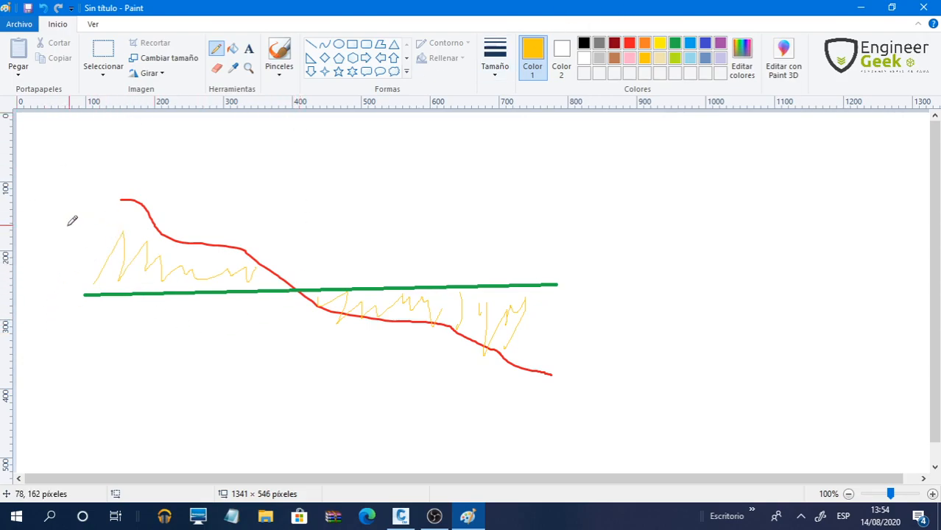
mouse_move(134, 152)
mouse_down()
mouse_move(134, 173)
mouse_move(143, 168)
mouse_up()
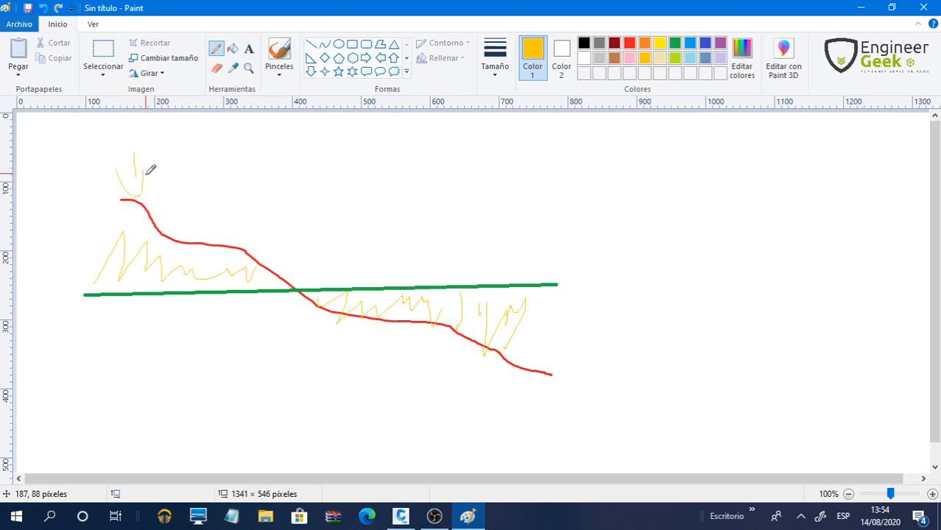
mouse_move(47, 271)
mouse_down()
mouse_move(60, 282)
mouse_move(67, 269)
mouse_up()
Step: Return to Civil 3D and set Corte's Terreno Natural condition to Encima and its Terreno Proyectado condition to Debajo
click(868, 7)
click(407, 237)
click(419, 247)
click(419, 250)
click(419, 275)
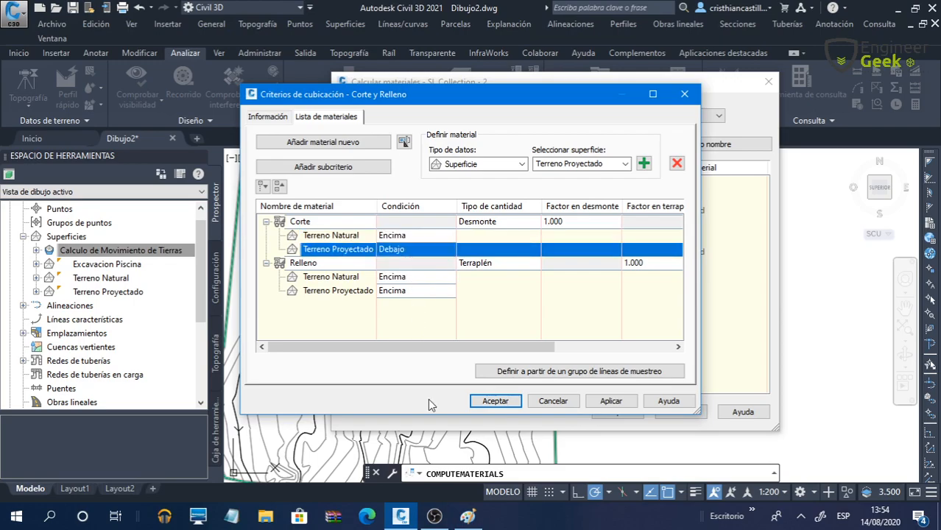
Step: Review the Paint sketch, return to Civil 3D and set Corte's Terreno Natural to Debajo and Terreno Proyectado to Encima
click(468, 515)
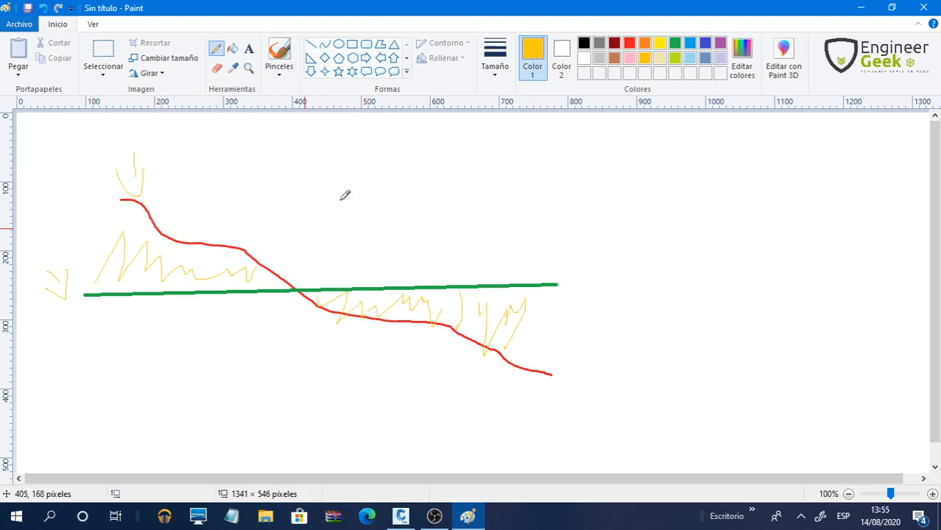
click(860, 8)
click(440, 240)
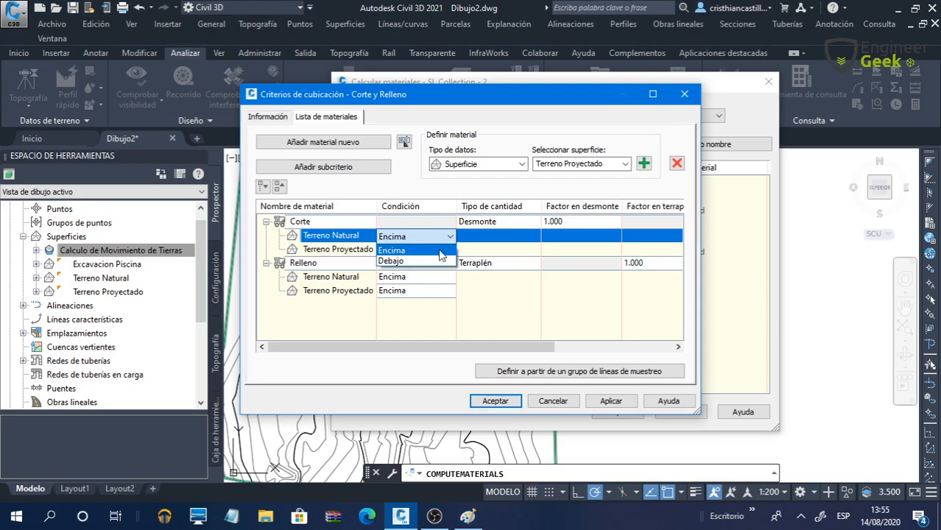
click(435, 257)
click(445, 253)
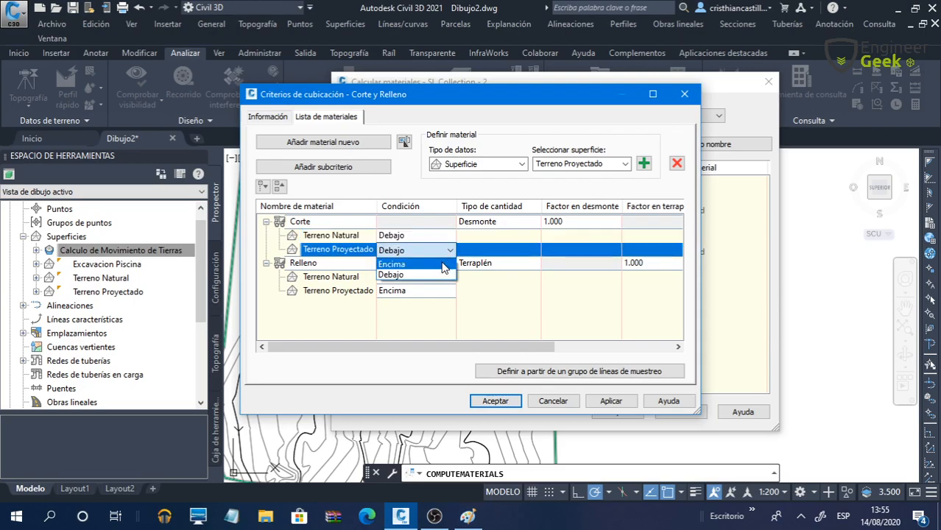
click(444, 266)
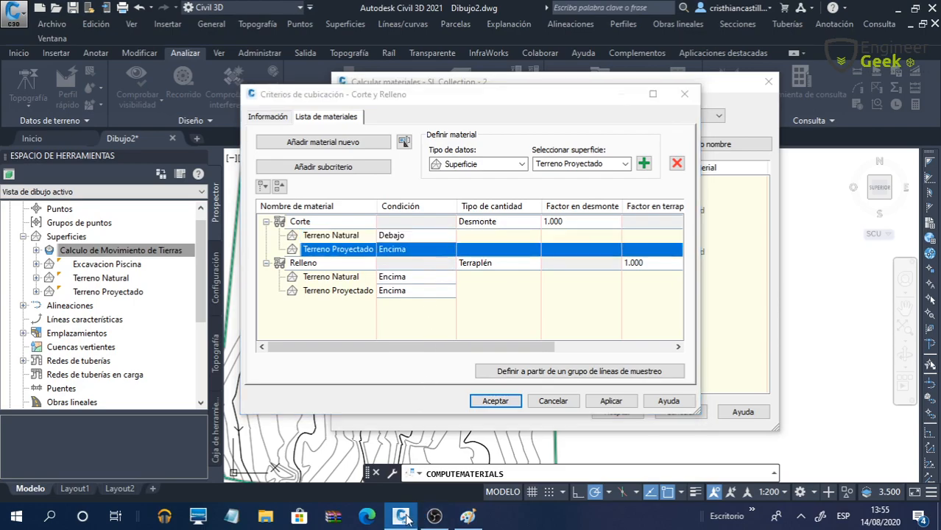
Step: Switch to Paint and draw a gold downward arrow at the right end of the green line
click(435, 515)
click(468, 515)
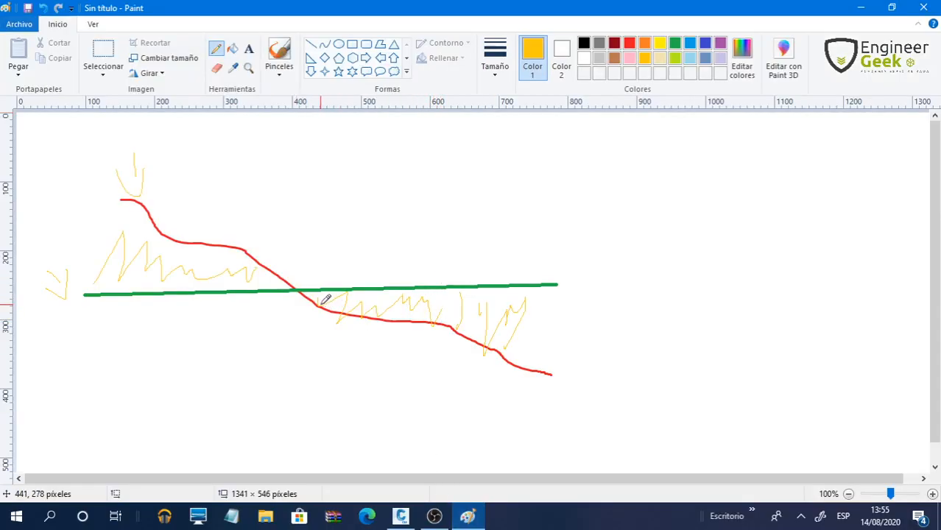
mouse_move(567, 237)
mouse_down()
mouse_move(568, 272)
mouse_move(584, 269)
mouse_up()
click(860, 7)
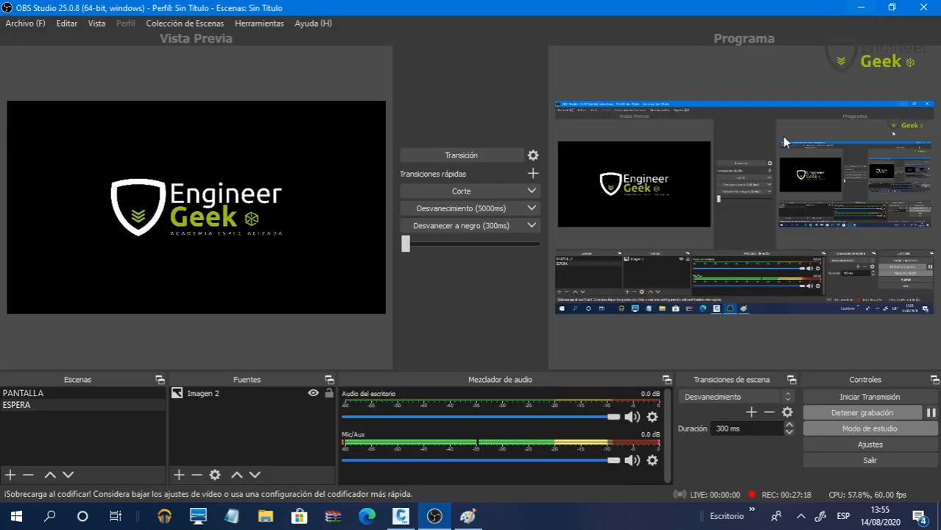
Step: Return to Civil 3D and set Relleno's Terreno Natural condition to Encima and its Terreno Proyectado condition to Debajo
click(411, 511)
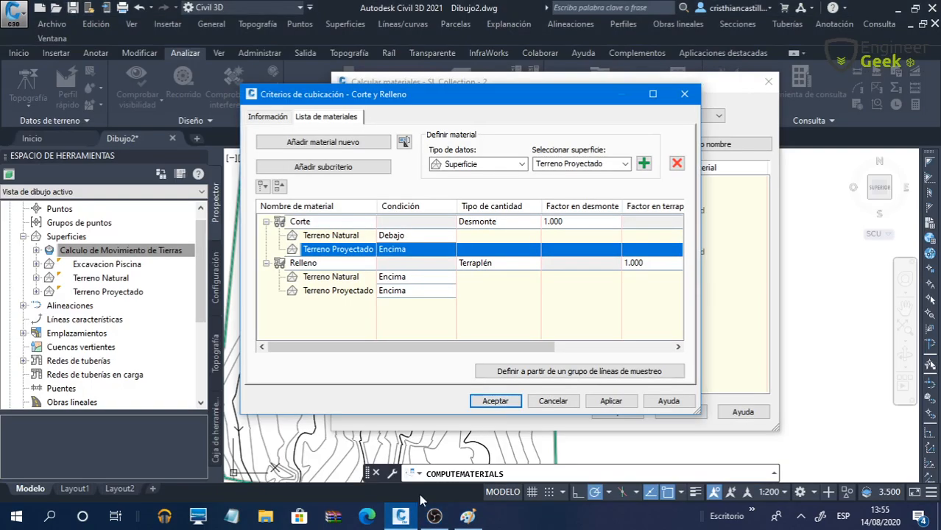
click(425, 277)
click(440, 278)
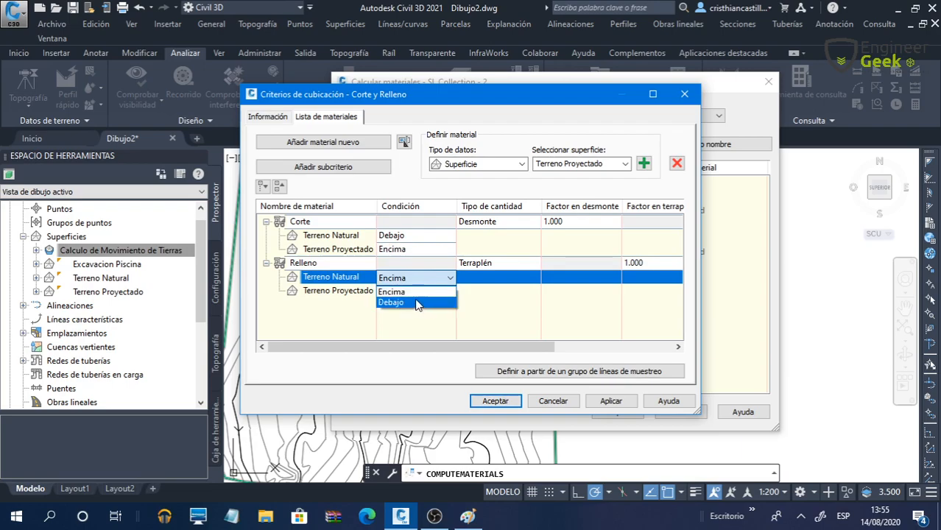
click(409, 292)
click(414, 290)
click(417, 292)
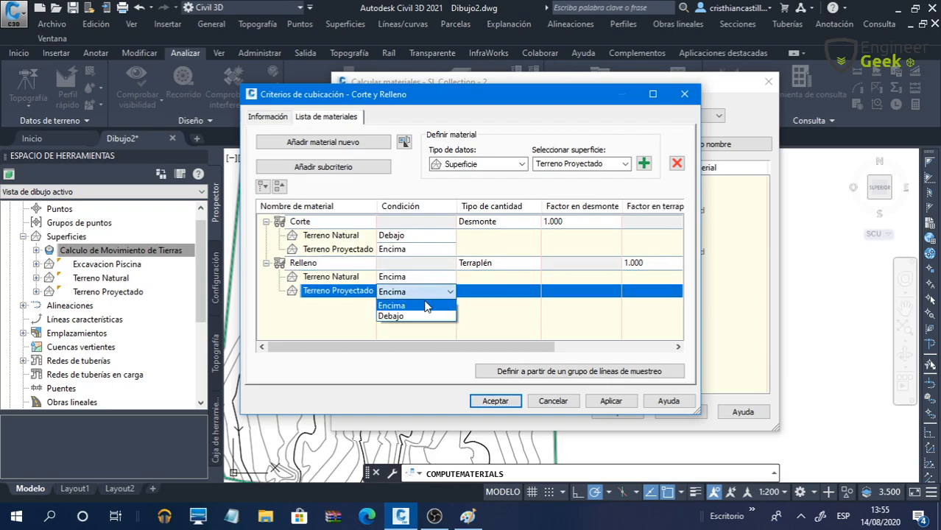
click(419, 317)
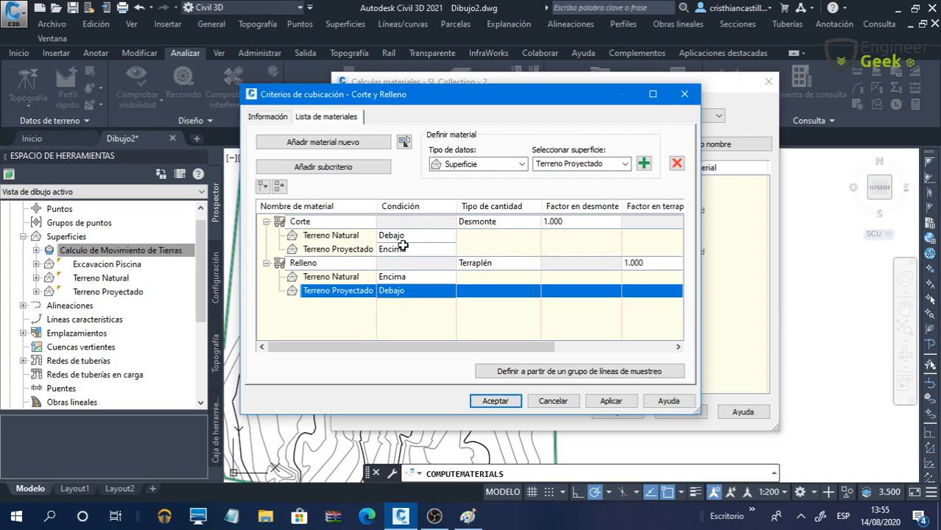
Step: Switch to Paint, try and undo a red pencil stroke along the green line, and circle its right-end arrow with an ellipse about 126 × 82 px
click(467, 516)
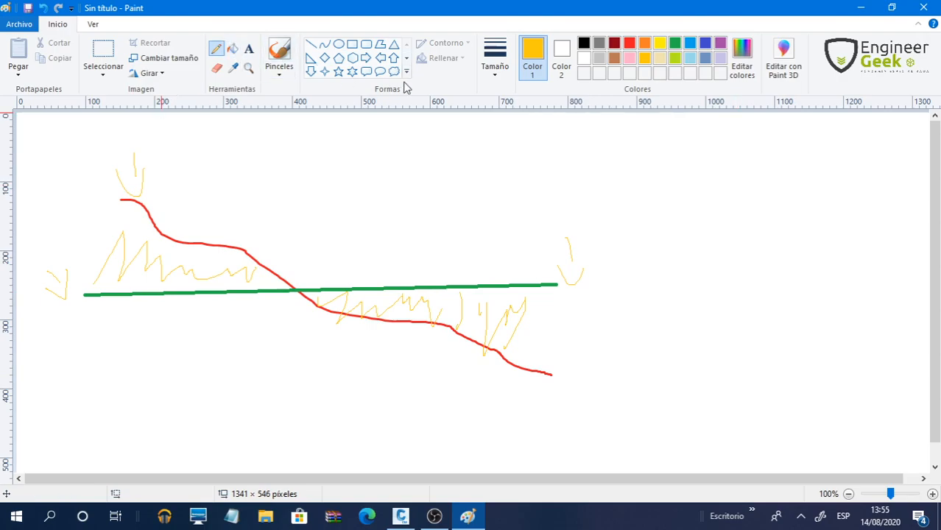
click(628, 45)
drag(65, 295, 295, 290)
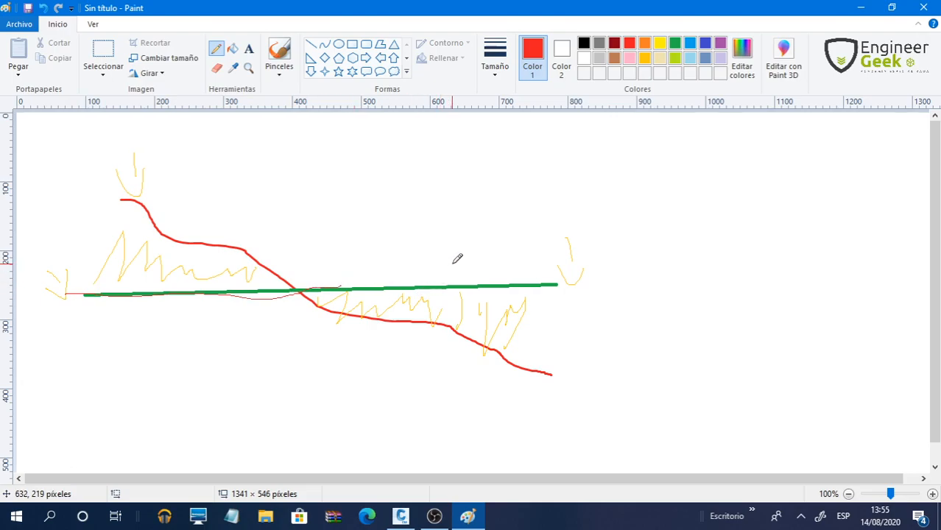
key(ctrl+z)
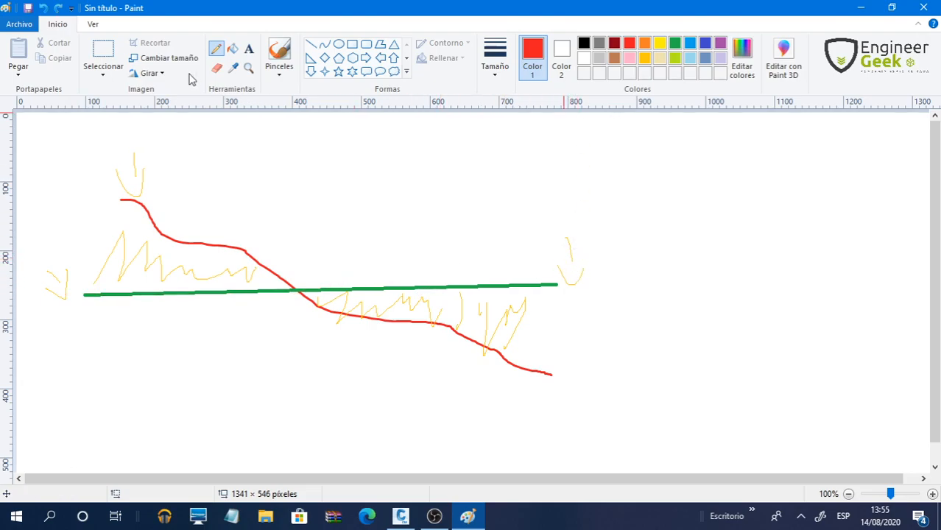
click(341, 44)
drag(621, 247, 531, 304)
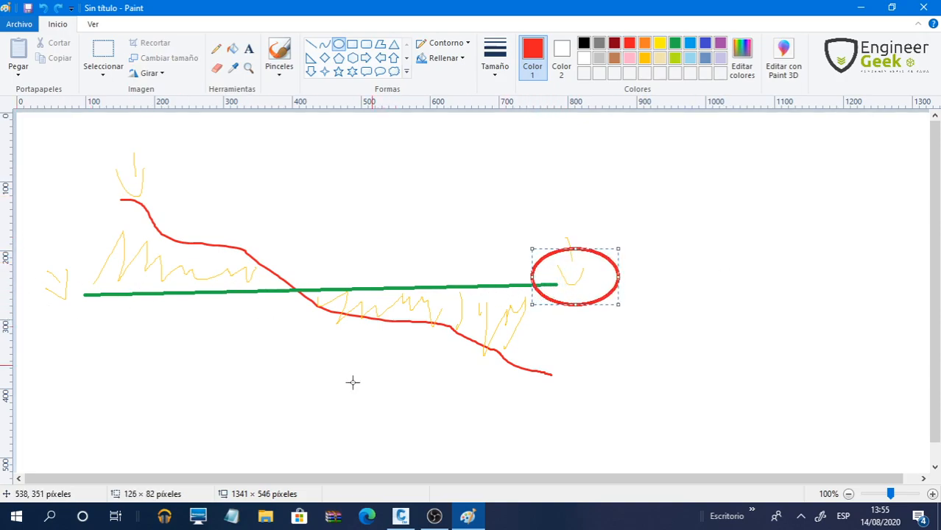
Step: With the red pencil, circle the left ends of the green and red lines, then add a wavy line below and an upward arrow beside the sketch
click(216, 49)
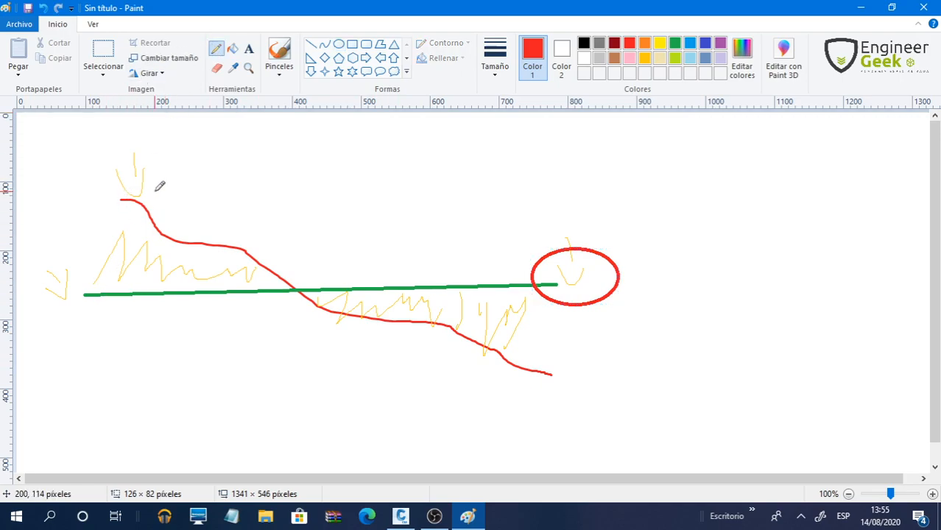
mouse_move(64, 294)
mouse_down()
mouse_move(114, 288)
mouse_move(53, 303)
mouse_move(87, 298)
mouse_up()
drag(115, 179, 127, 198)
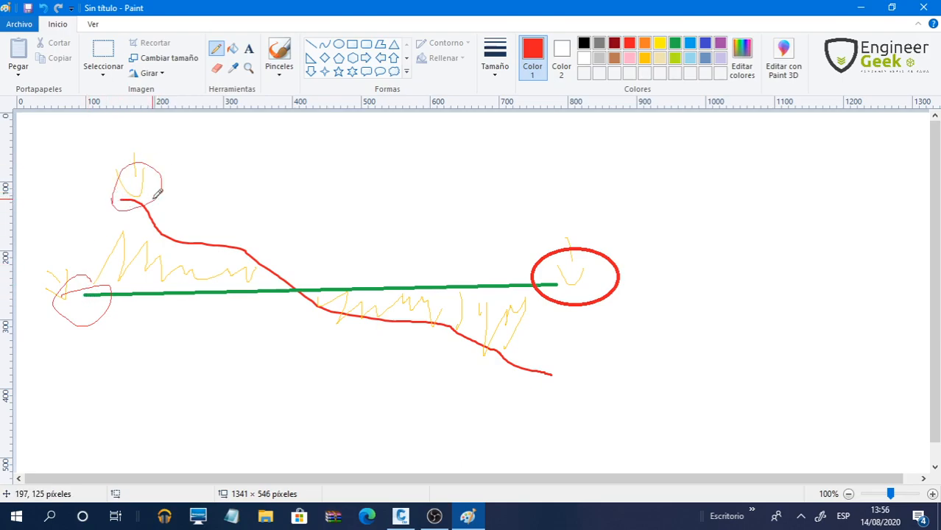
mouse_move(64, 423)
mouse_down()
mouse_move(655, 407)
mouse_move(731, 237)
mouse_move(753, 243)
mouse_up()
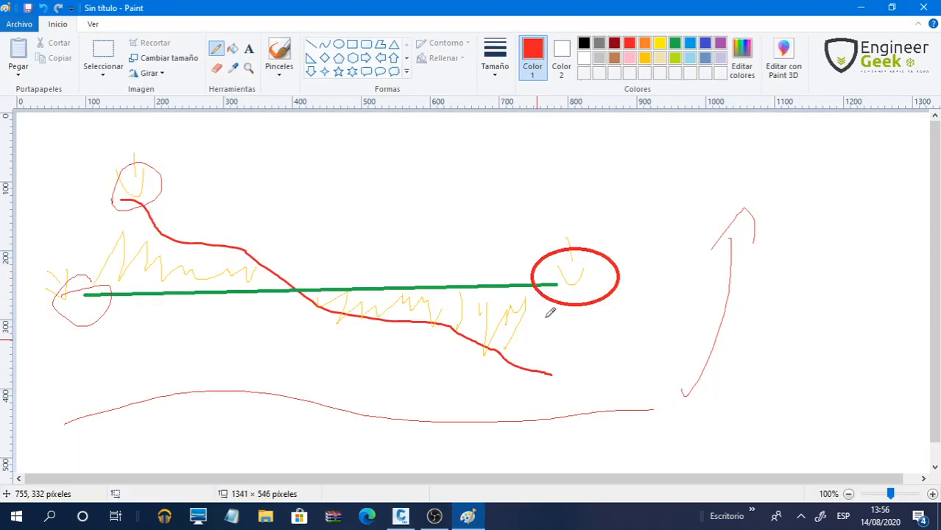
Step: Return to Civil 3D, check the Corte y Relleno material list, and apply and accept the criteria
click(860, 7)
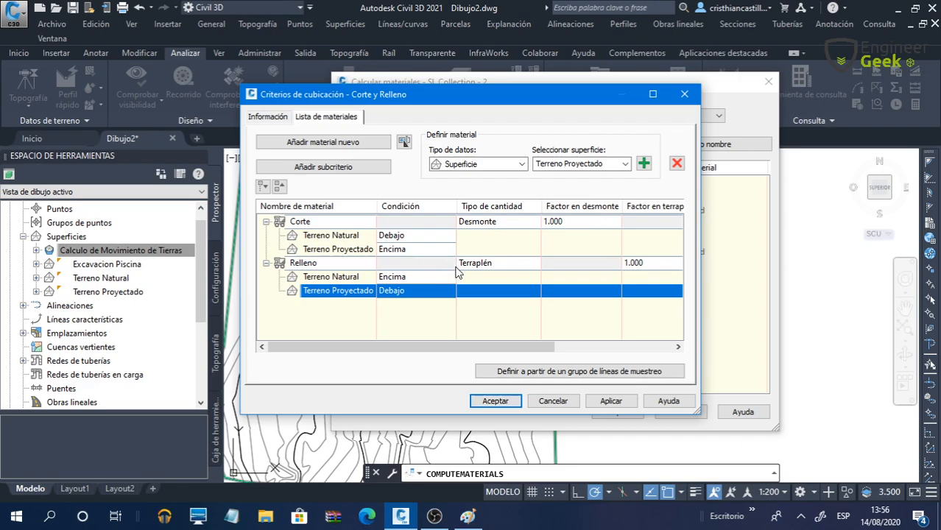
drag(528, 342, 466, 347)
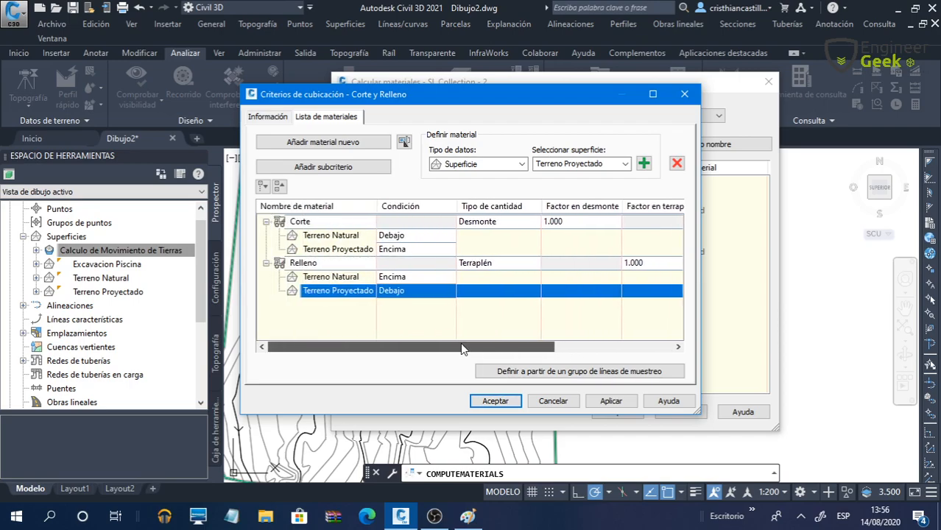
click(608, 403)
click(496, 402)
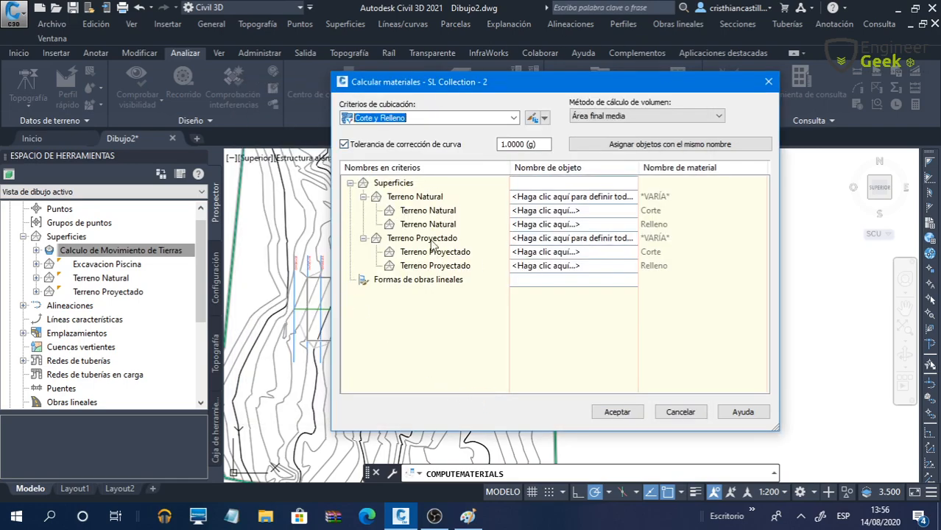
Step: Compute materials with the Corte y Relleno criteria, assigning the Terreno Natural and Terreno Proyectado surfaces to their matching criteria names
click(514, 118)
click(402, 137)
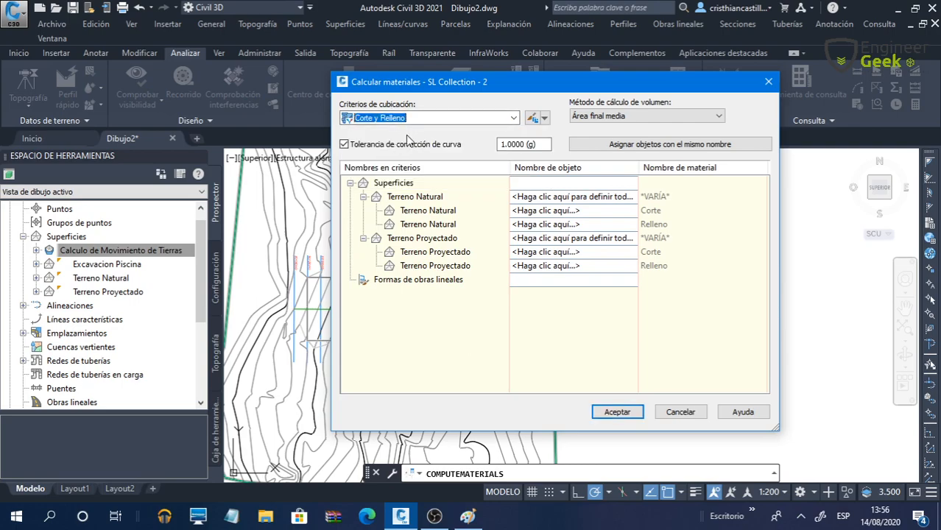
click(586, 197)
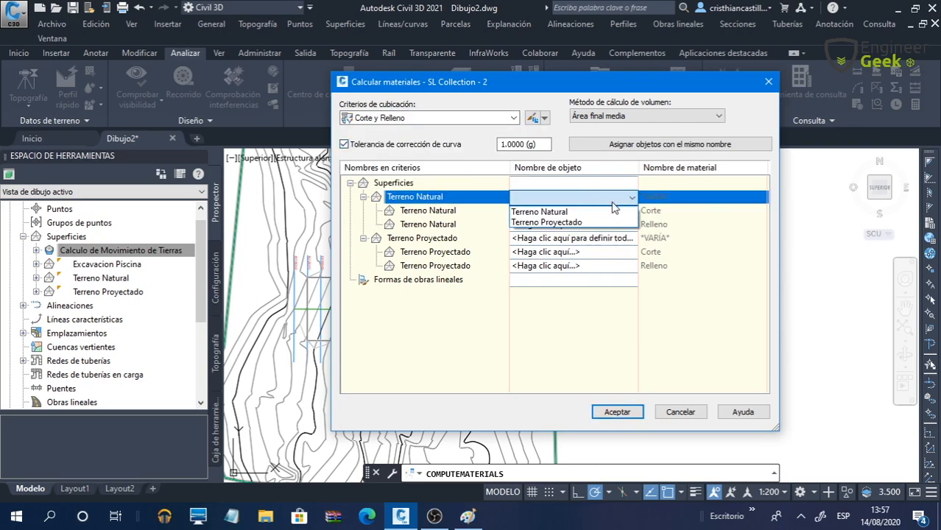
click(541, 212)
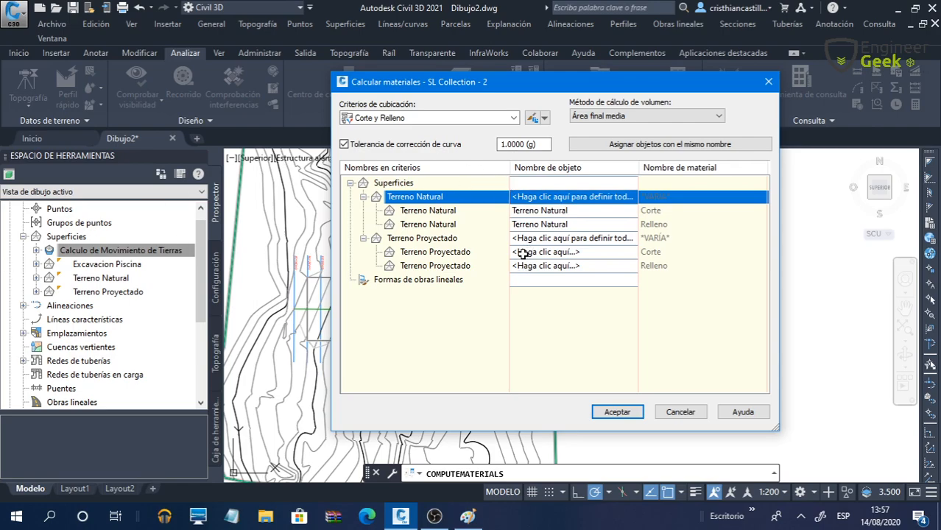
click(540, 239)
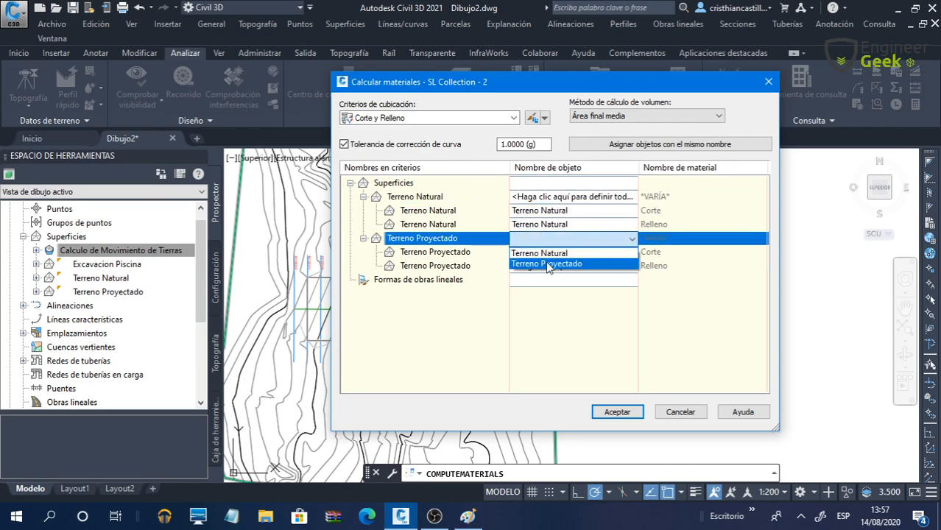
click(547, 264)
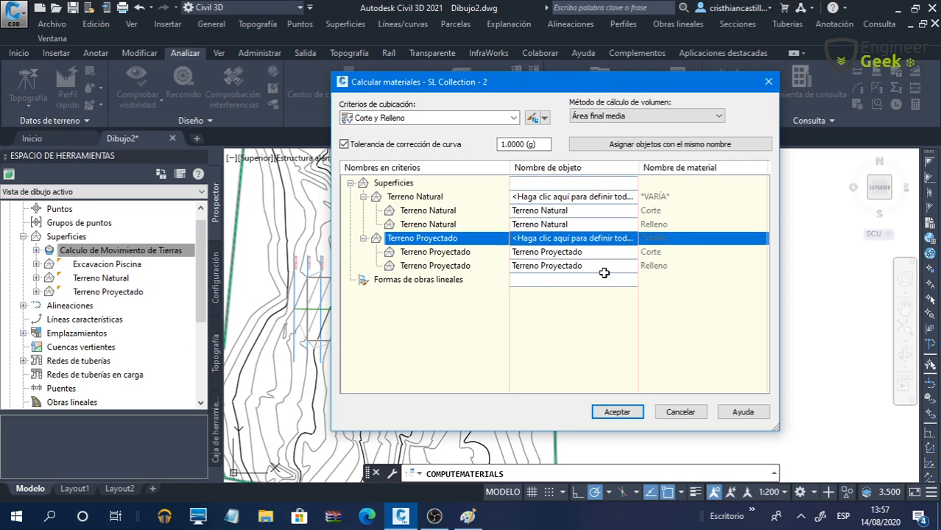
click(617, 411)
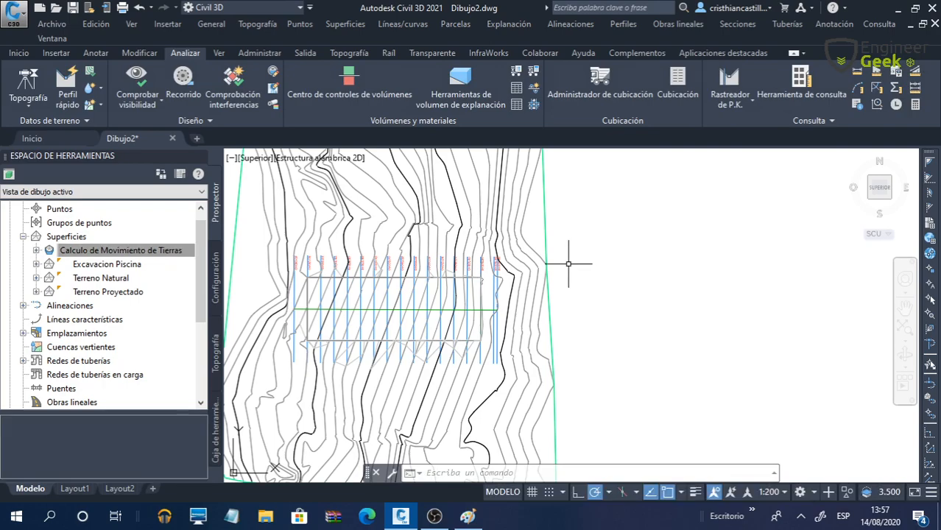
Step: Generate the volume report for Alignment - (1), SL Collection - 2 and Material List - (1), allowing the page to open in Internet Explorer
click(518, 72)
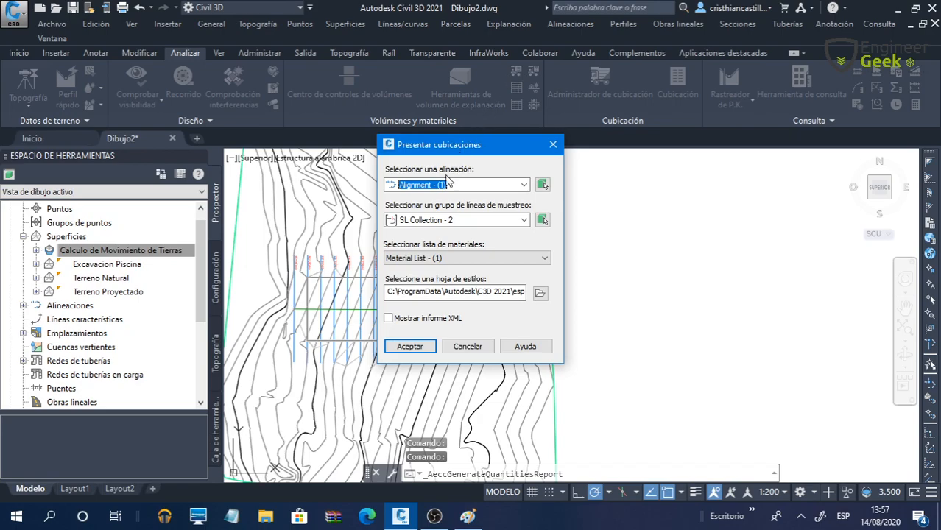
click(457, 258)
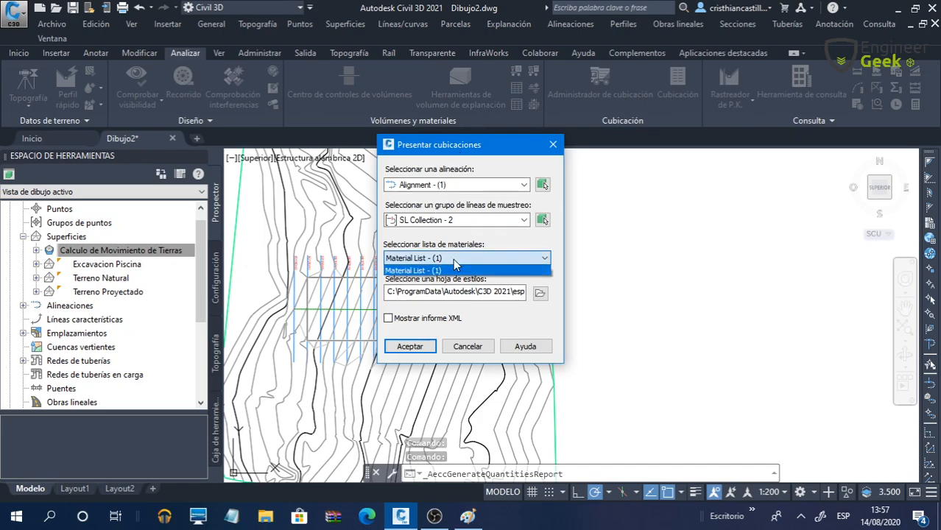
click(451, 271)
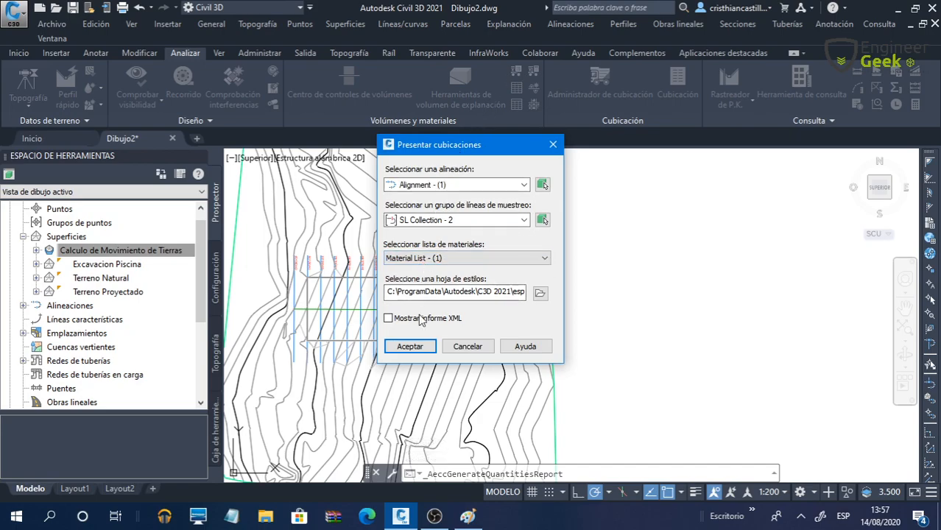
click(410, 346)
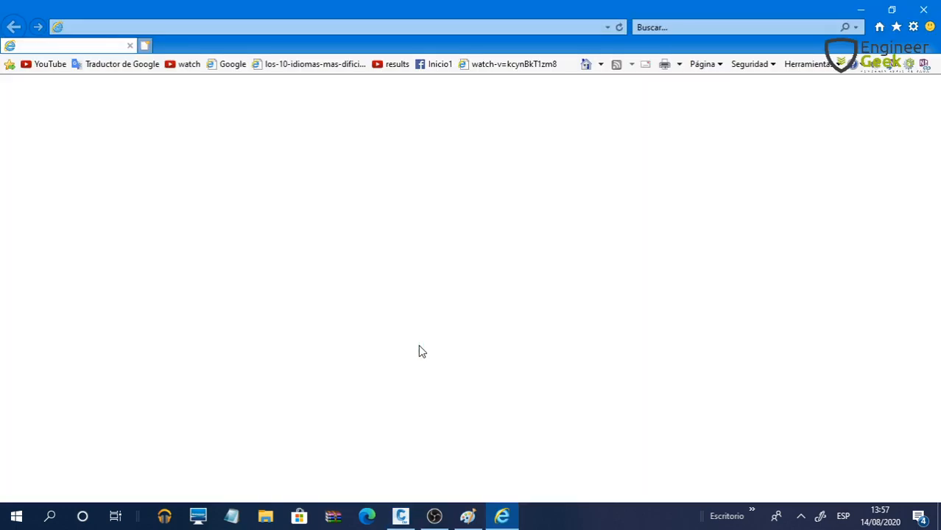
click(490, 281)
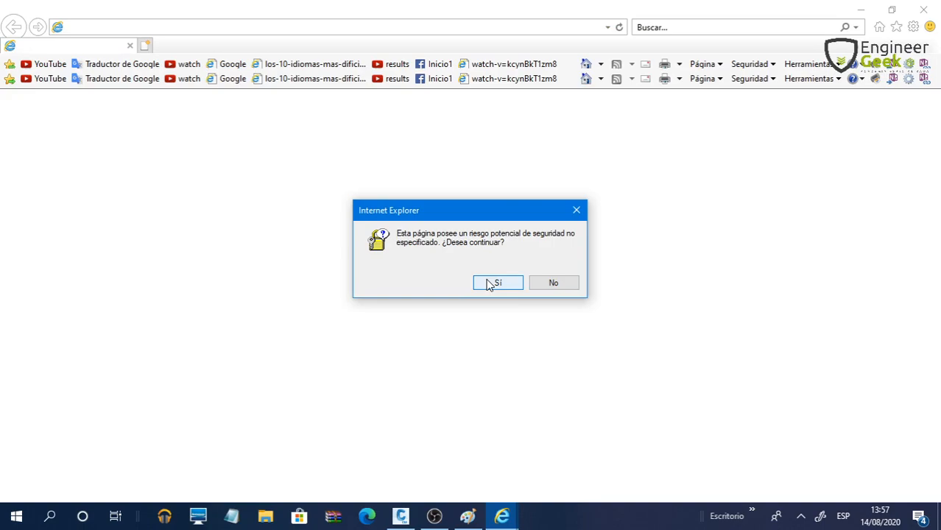
click(497, 282)
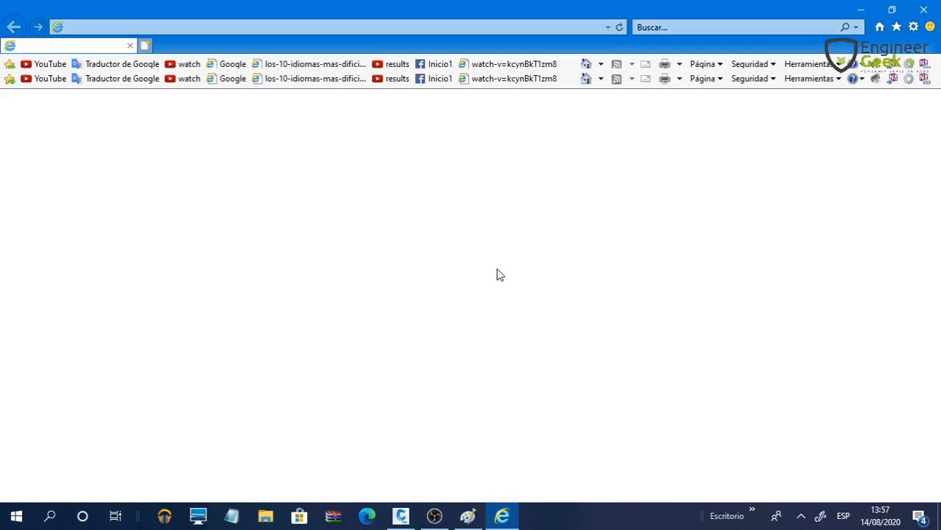
Step: Examine the cumulative cut volume at the report's final station, 0+076.303, and close the report
scroll(493, 250, down, 1)
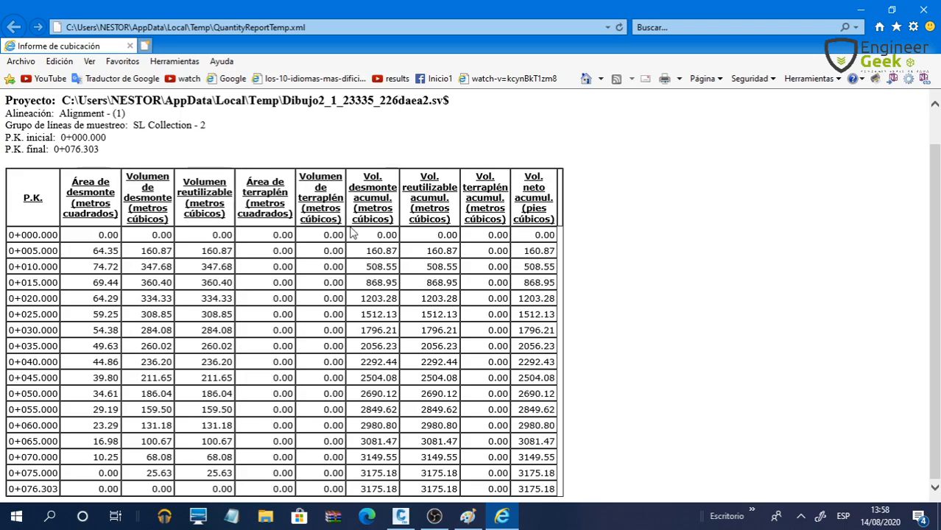
double_click(371, 489)
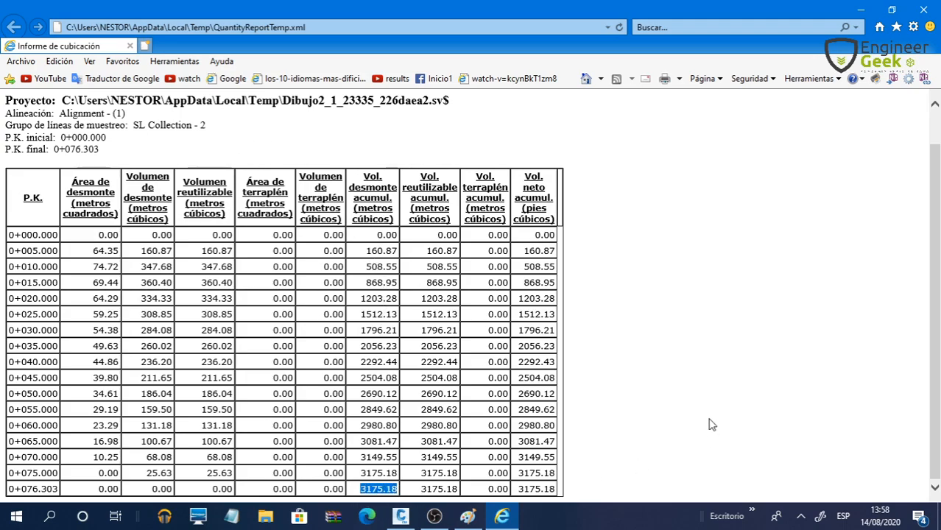
click(920, 7)
Step: View the cut/fill report for Calculo de Movimiento de Tierras for comparison, close it, and recheck the volumes dashboard
middle_drag(581, 202, 578, 231)
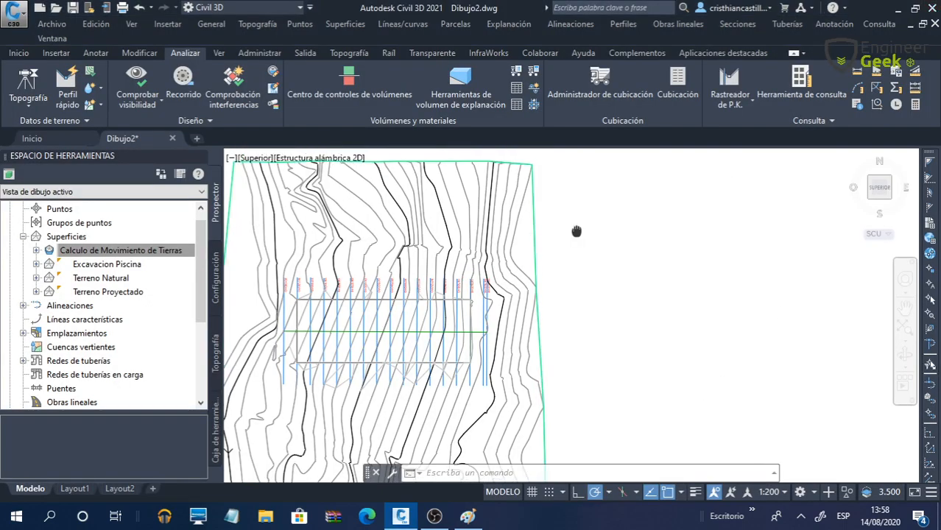
click(306, 101)
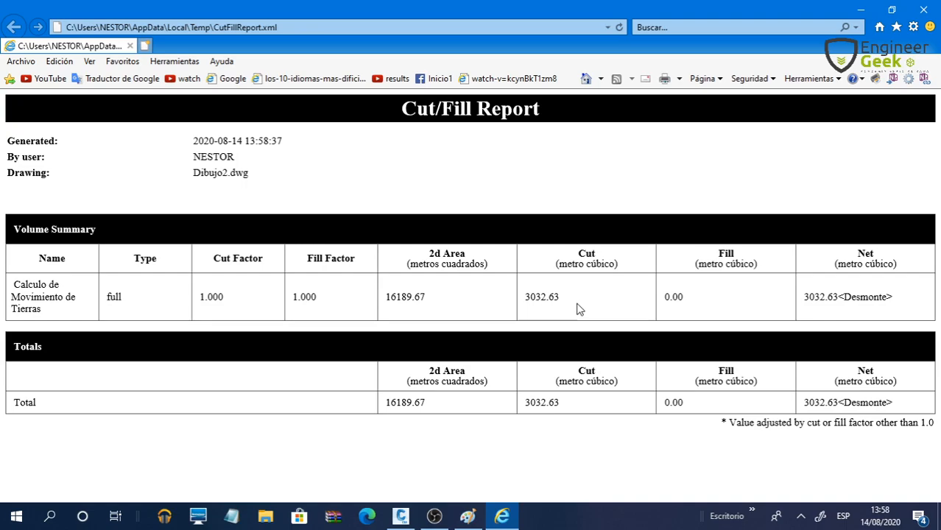
click(932, 8)
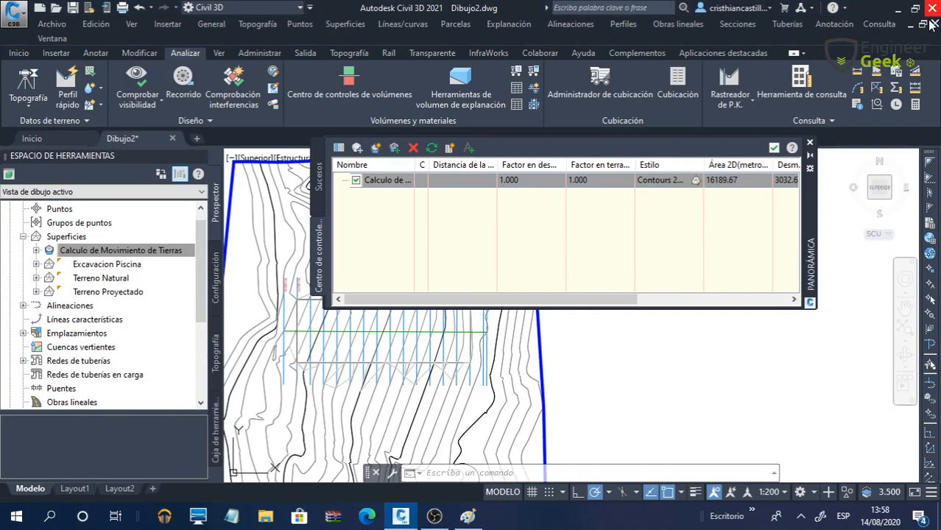
click(810, 143)
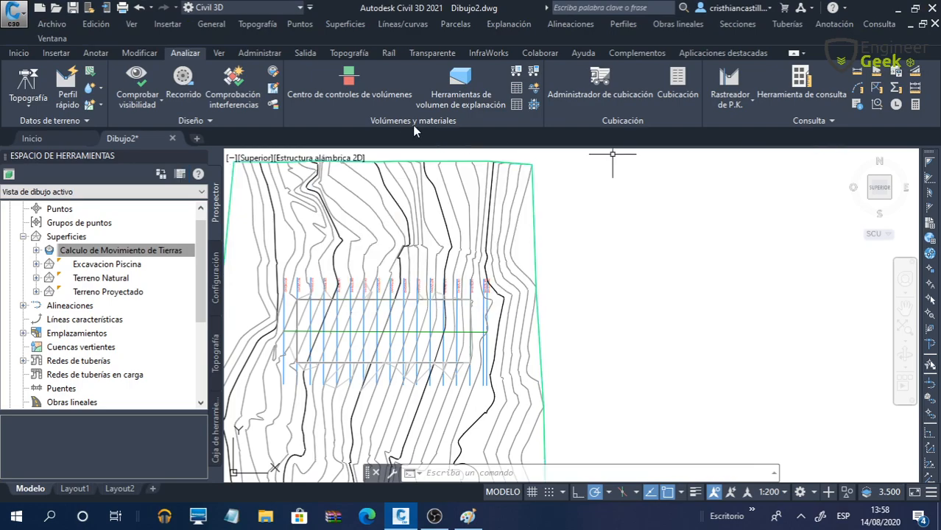
click(377, 100)
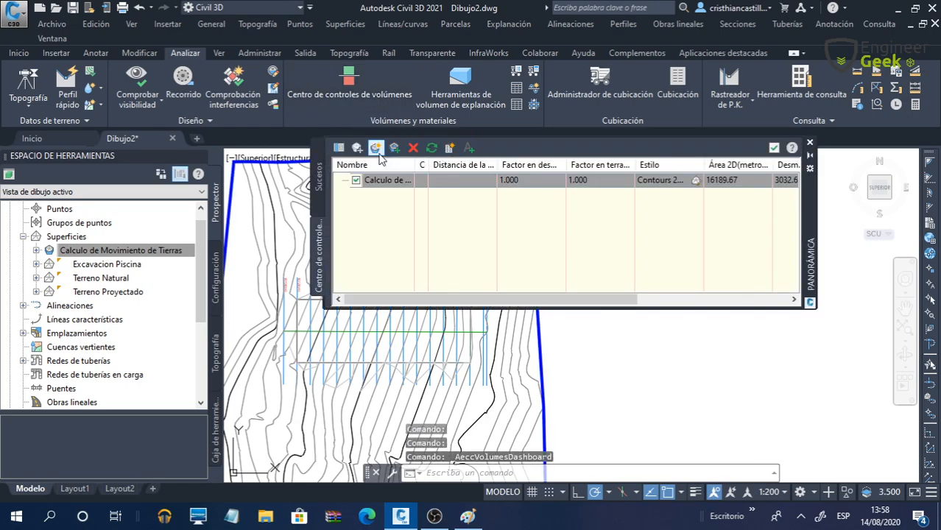
click(810, 142)
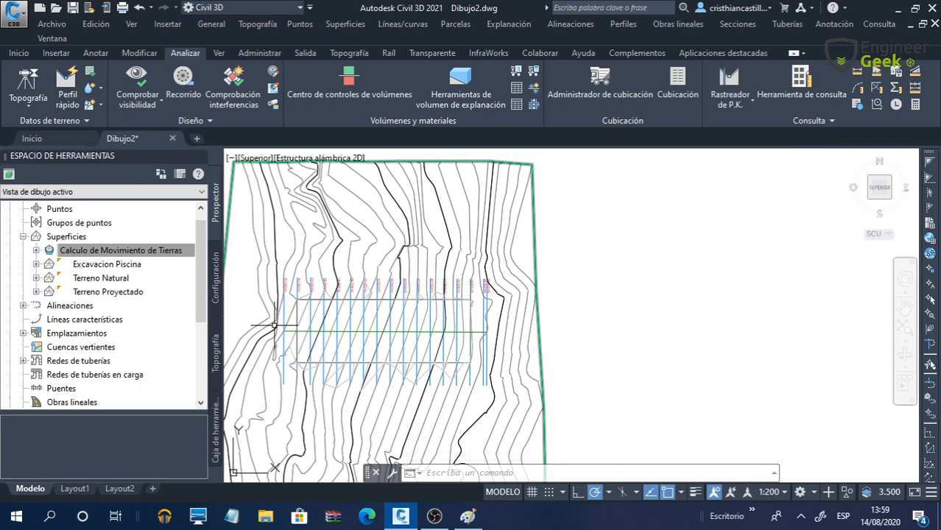
Step: Examine the spacing of the sample lines along the alignment across the projected excavation, from station 0+000.00 to the end
scroll(284, 341, up, 2)
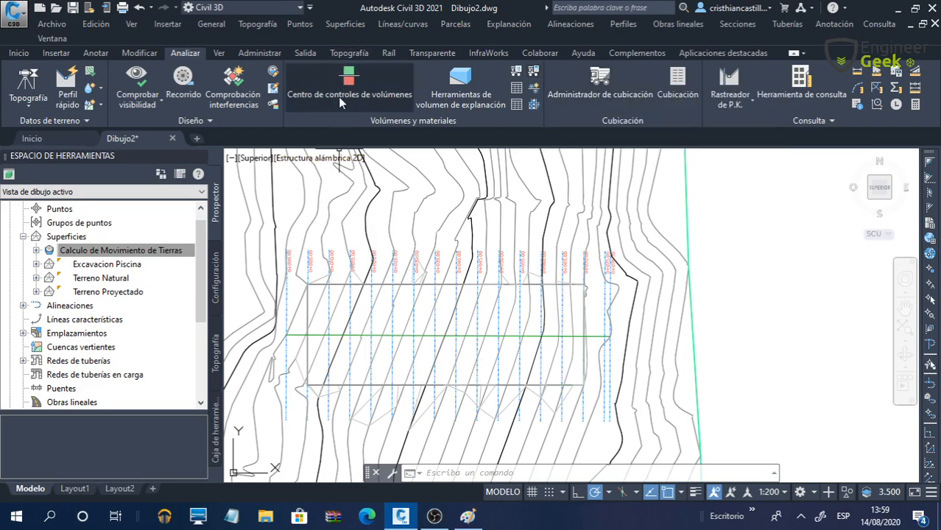
scroll(361, 352, up, 2)
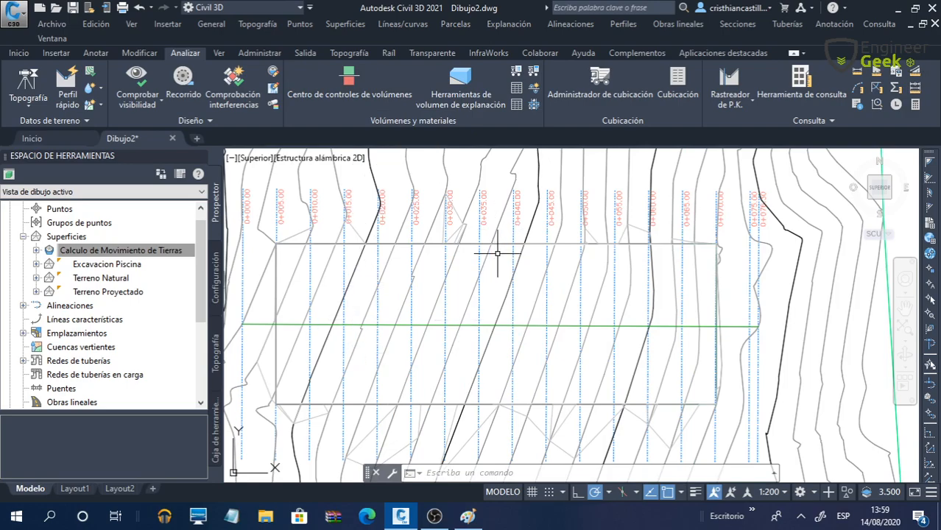
mouse_move(499, 252)
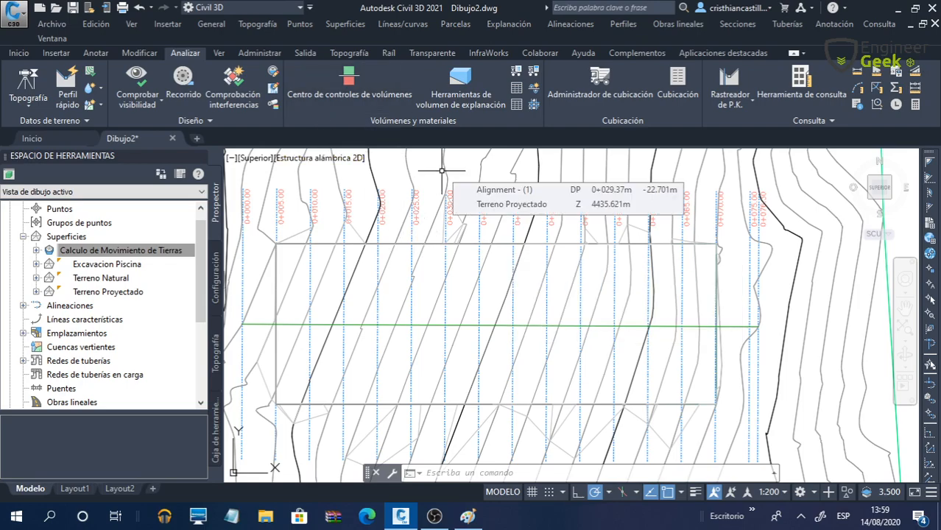
scroll(442, 171, up, 2)
scroll(522, 210, down, 2)
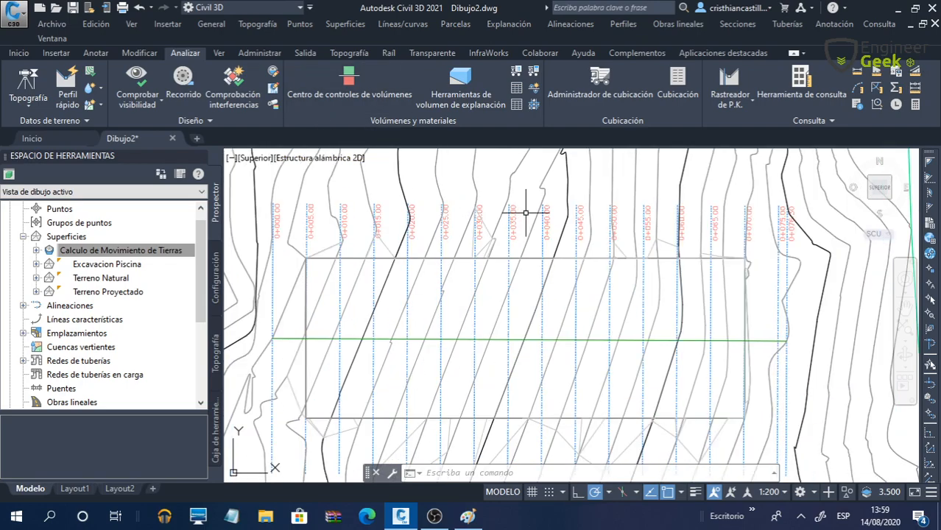
scroll(263, 348, up, 2)
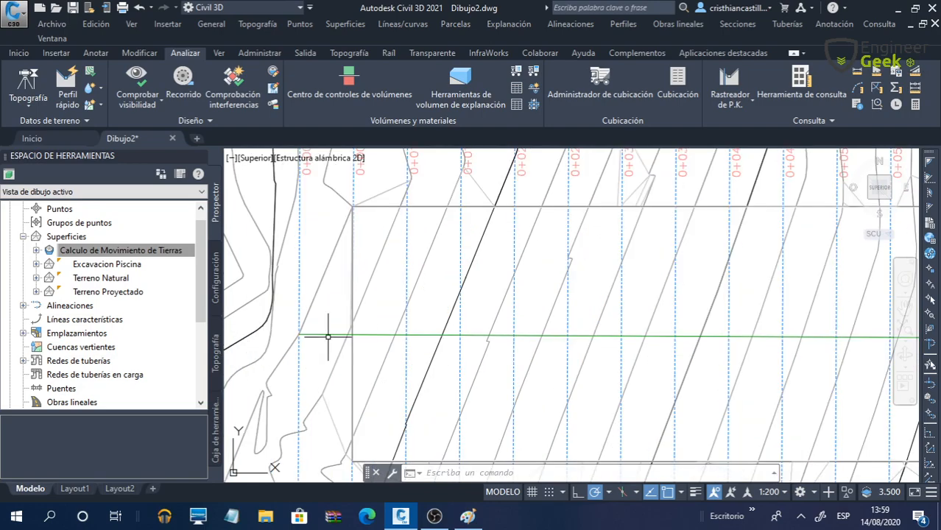
scroll(325, 332, down, 2)
middle_drag(703, 365, 649, 380)
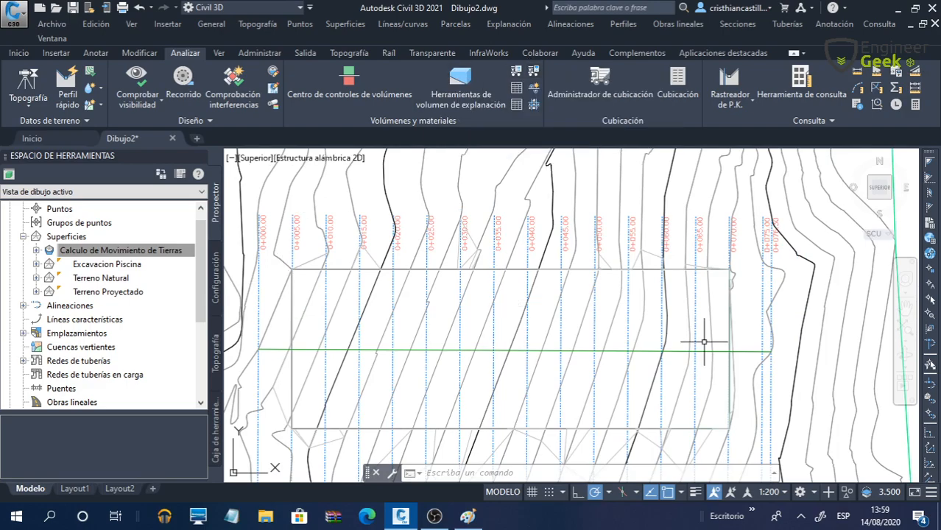
scroll(284, 353, up, 4)
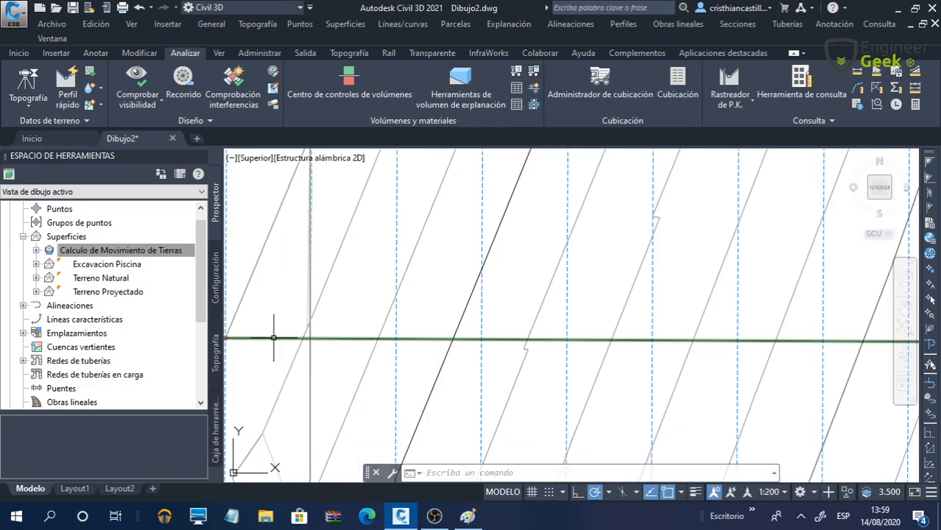
scroll(421, 338, down, 2)
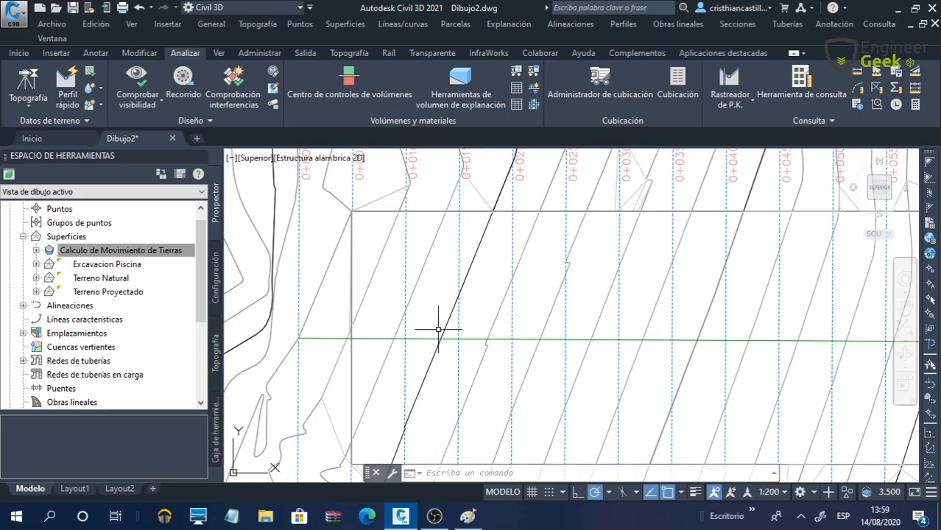
middle_drag(525, 328, 461, 324)
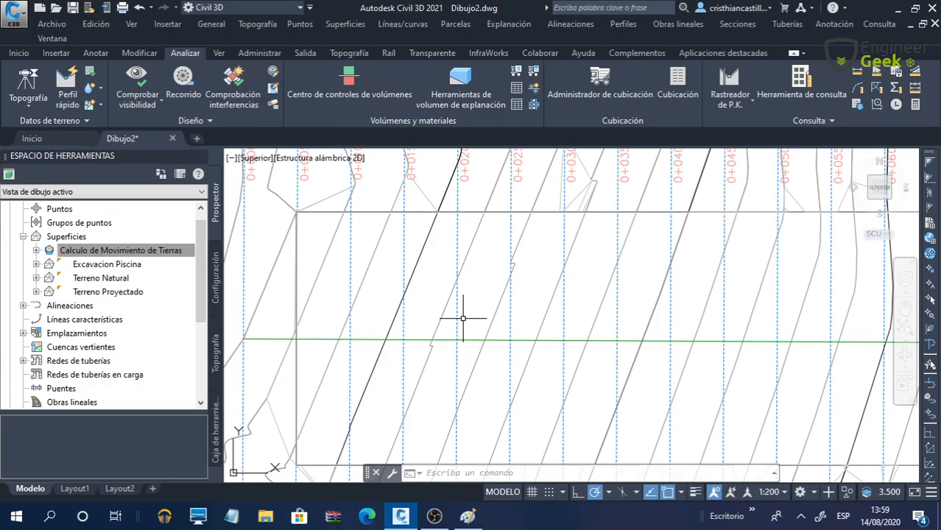
click(434, 517)
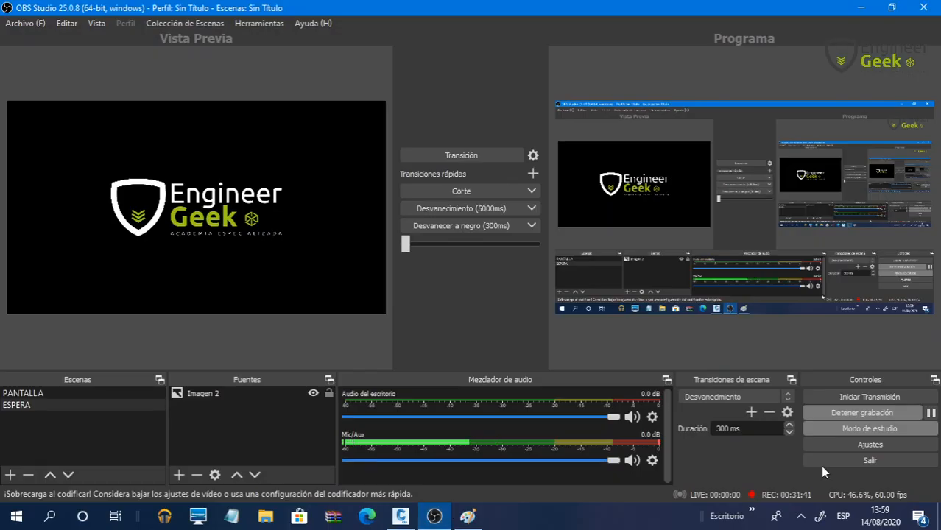
click(864, 6)
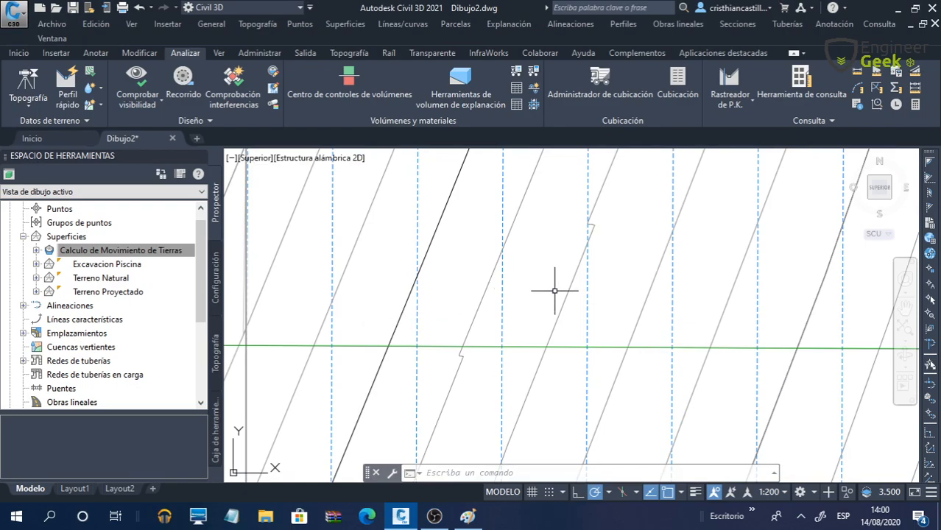
Step: Examine how the terrain contours vary between consecutive sample lines along the alignment, up to its final station
scroll(554, 290, down, 2)
scroll(463, 333, up, 4)
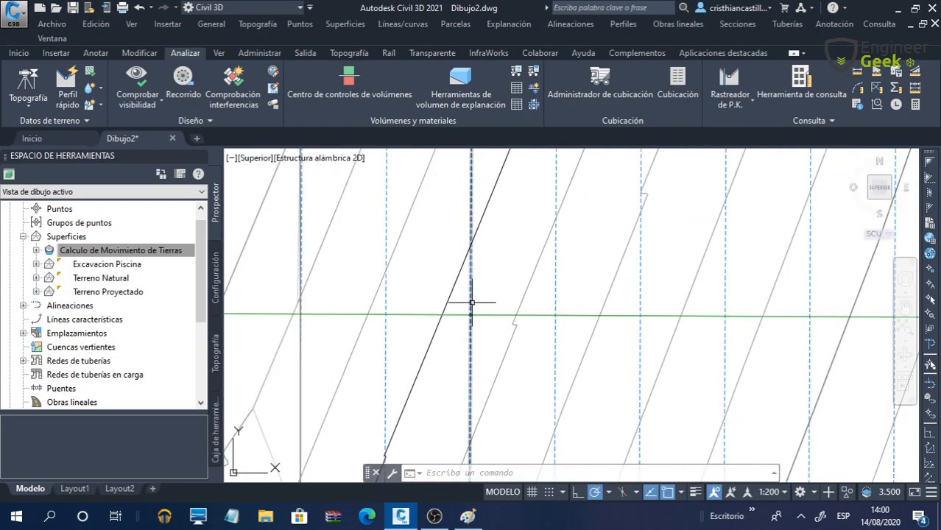
scroll(464, 309, down, 3)
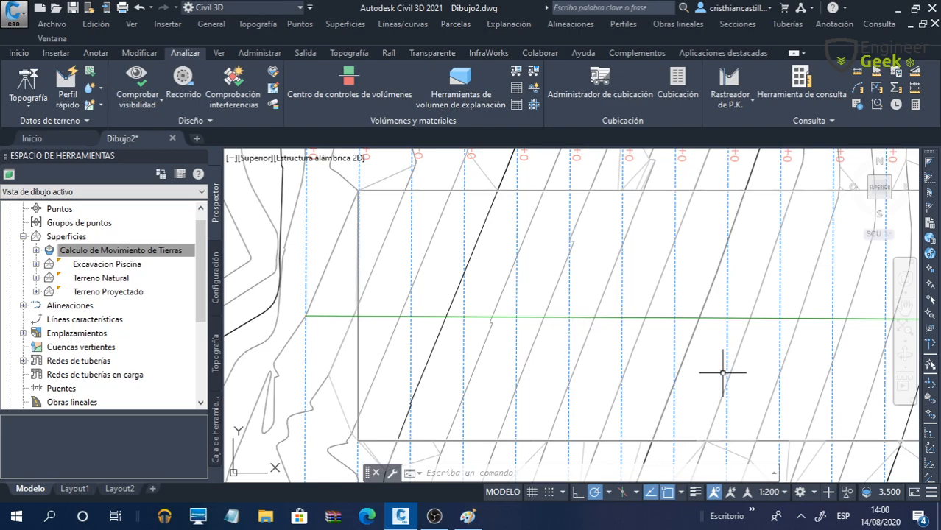
scroll(451, 349, up, 2)
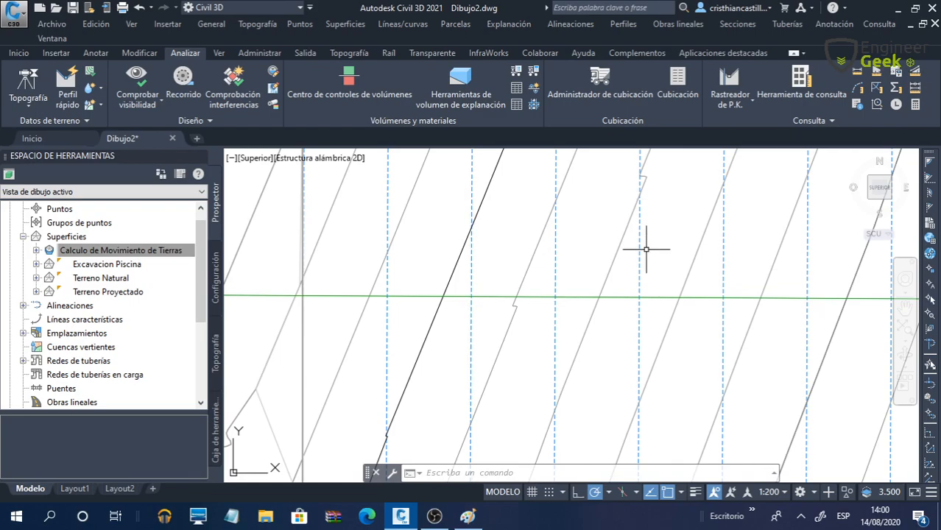
scroll(458, 294, up, 5)
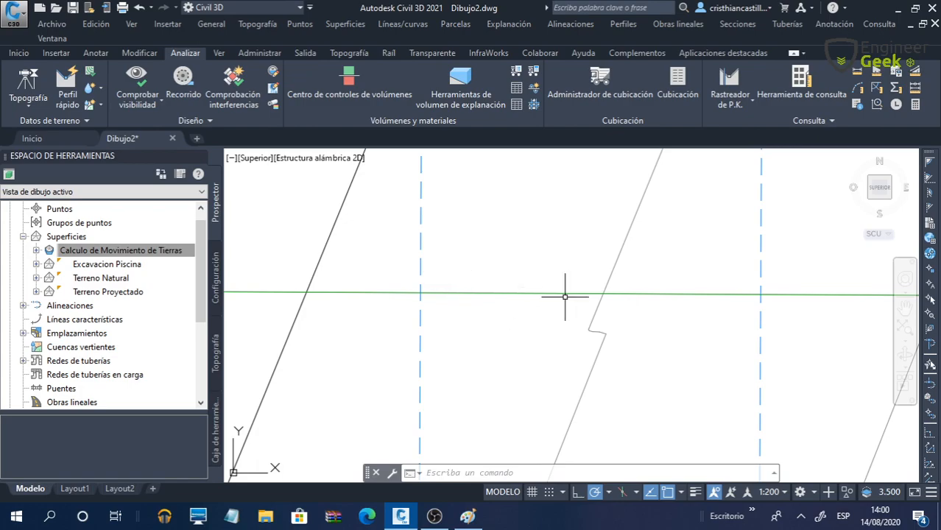
scroll(681, 329, down, 2)
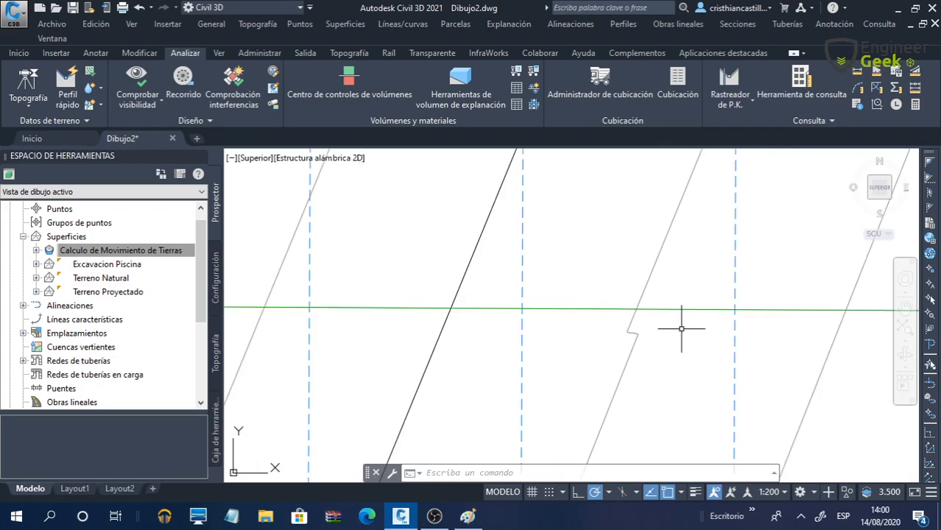
scroll(681, 329, down, 5)
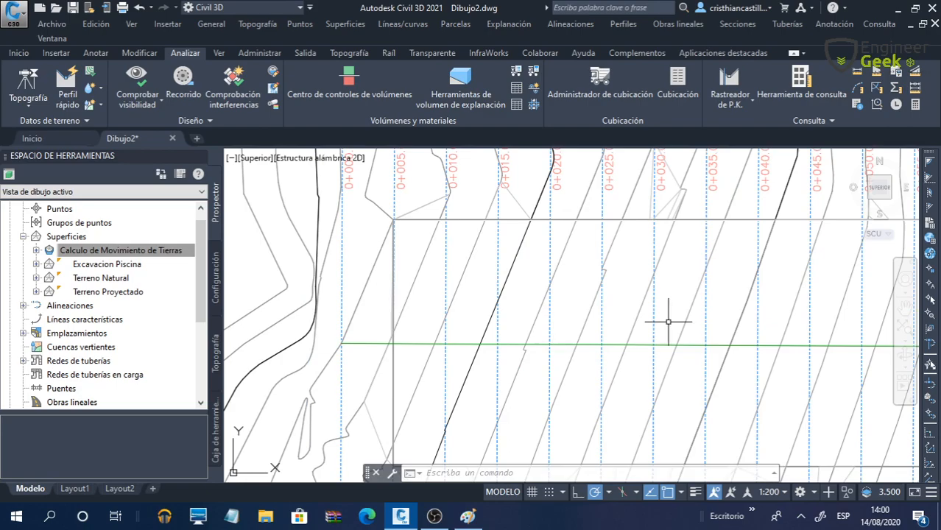
scroll(446, 333, up, 4)
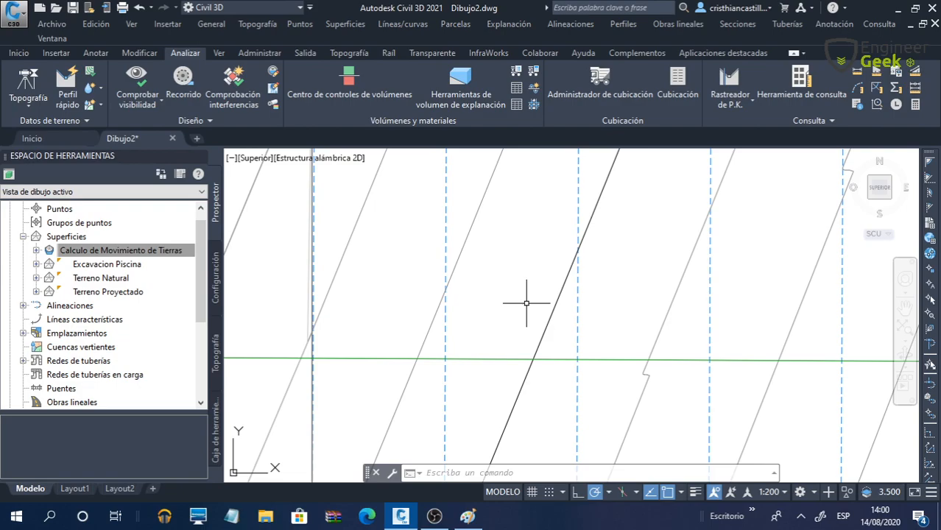
scroll(508, 306, down, 2)
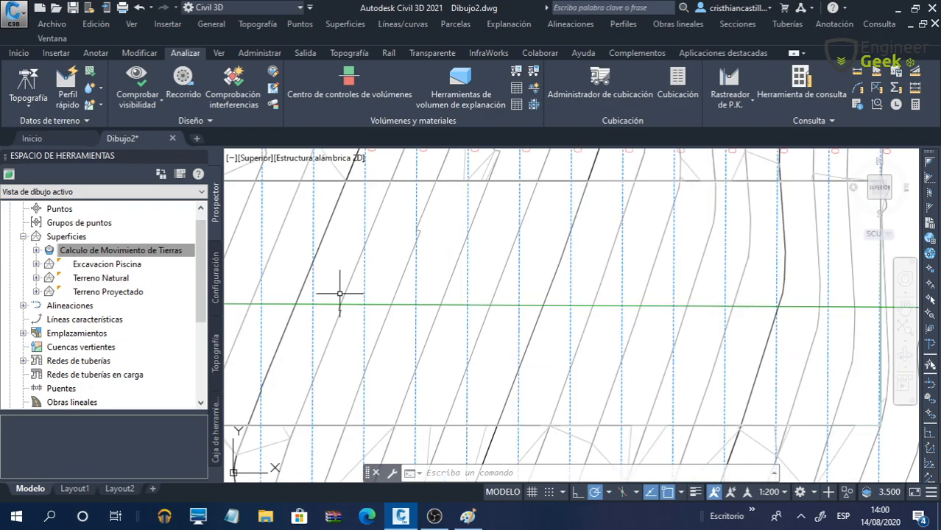
scroll(346, 299, down, 3)
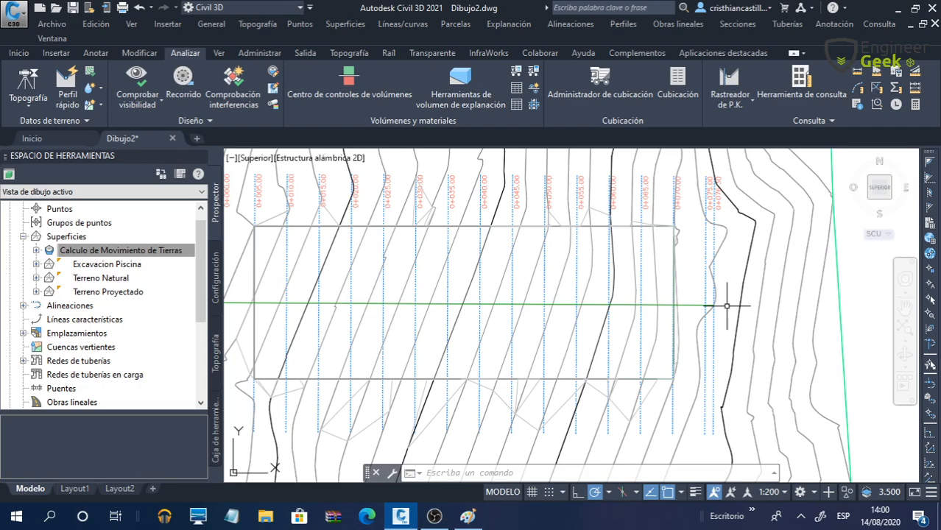
Step: Generate the cut/fill report for Calculo de Movimiento de Tierras, check its cut volume, and close the report and the volumes dashboard
click(371, 95)
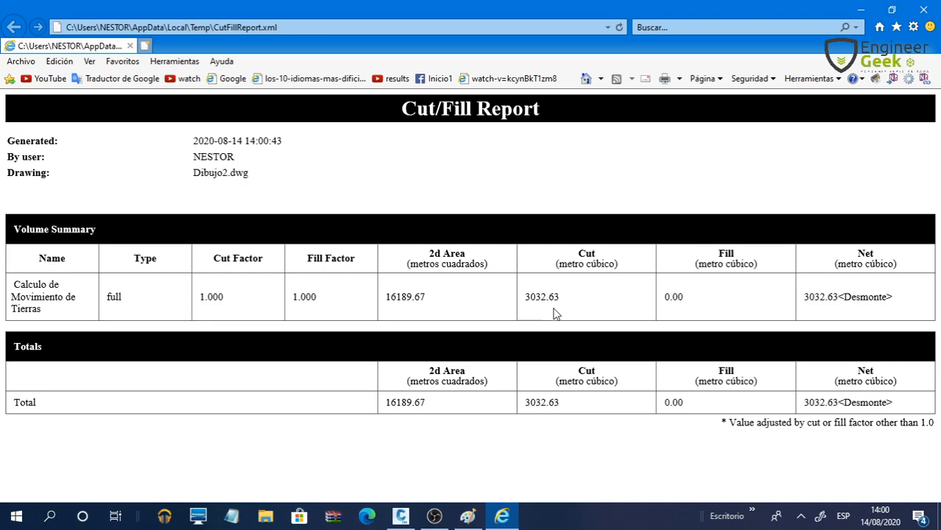
double_click(556, 310)
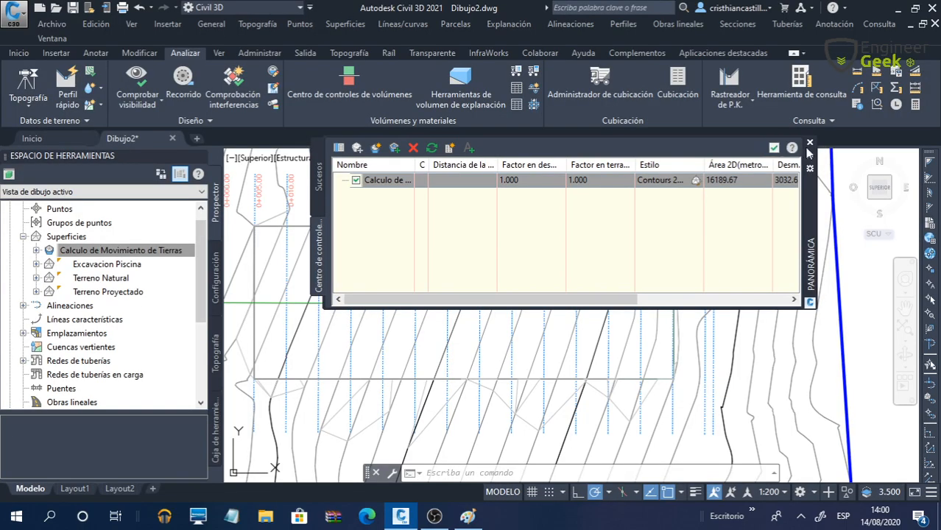
click(810, 142)
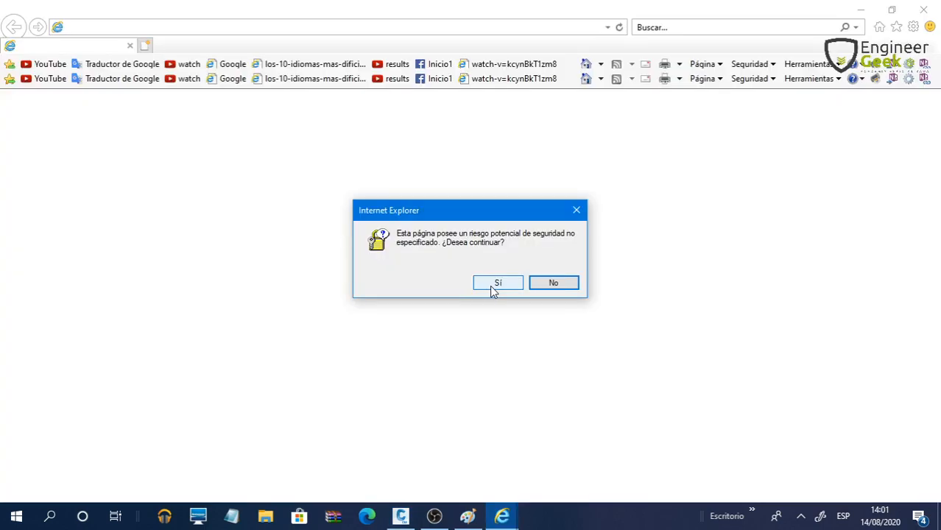
Step: Reopen the volume report for SL Collection - 2, allowing the page to load, and check the cumulative cut at station 0+076.303
click(497, 286)
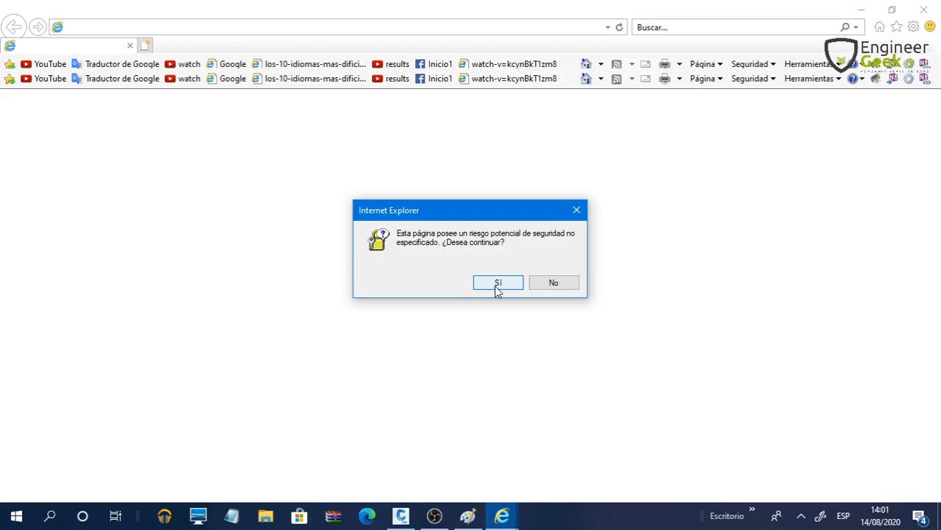
click(497, 285)
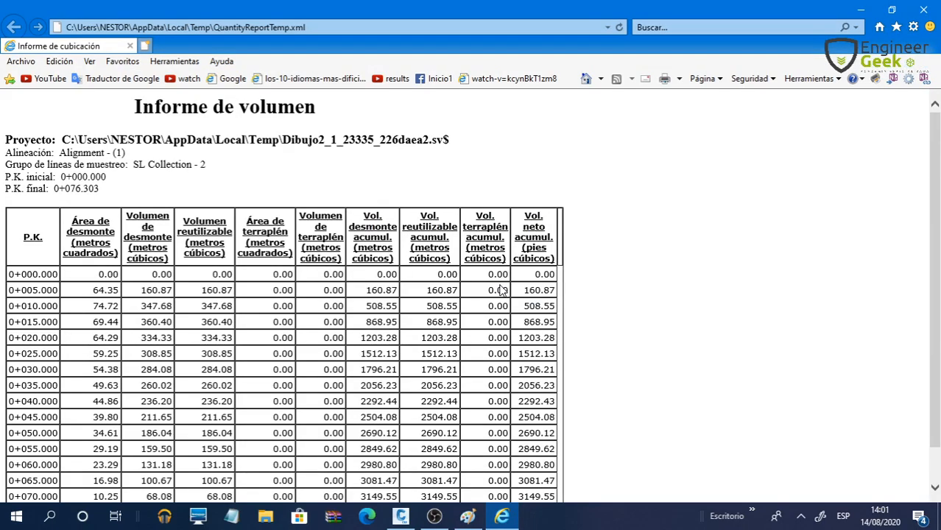
scroll(500, 291, down, 1)
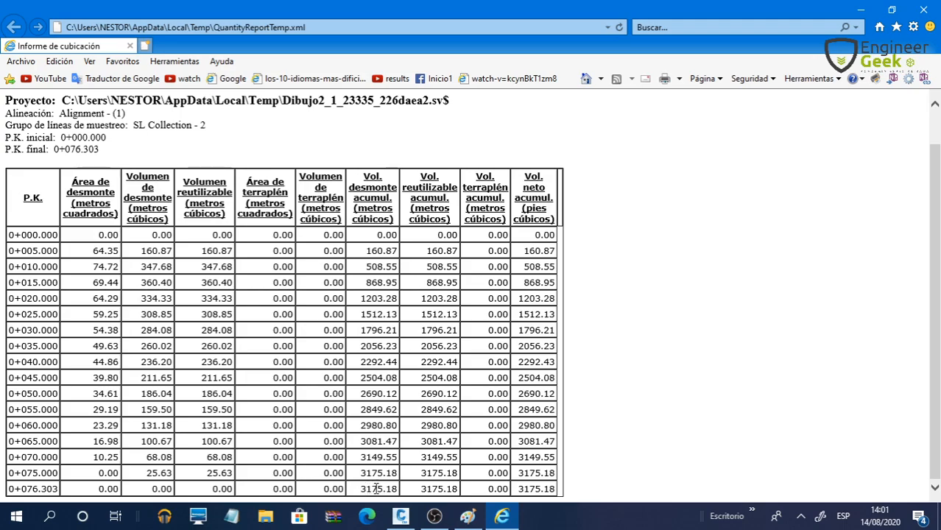
Step: Subtract 3063.36 from 3175.18 in Calculator to compare the two cut volumes, and close Calculator
click(44, 518)
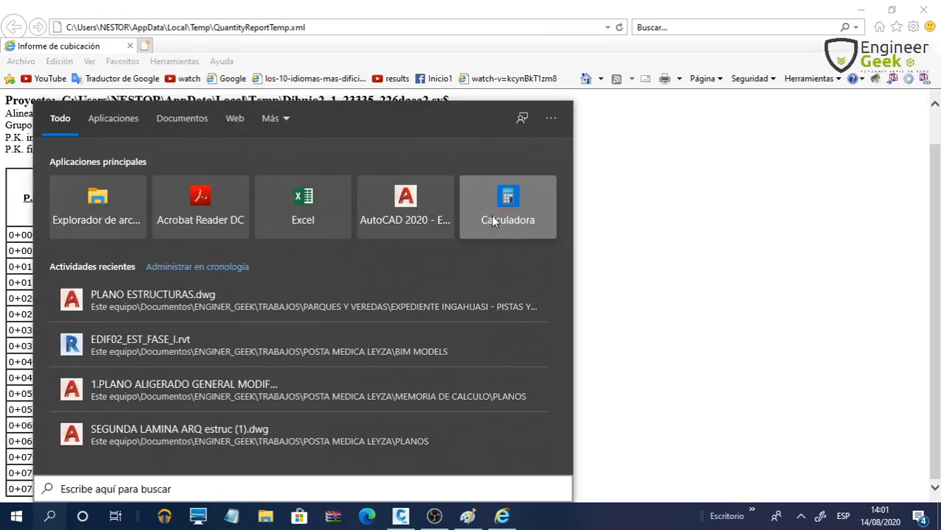
click(493, 220)
text(3,1)
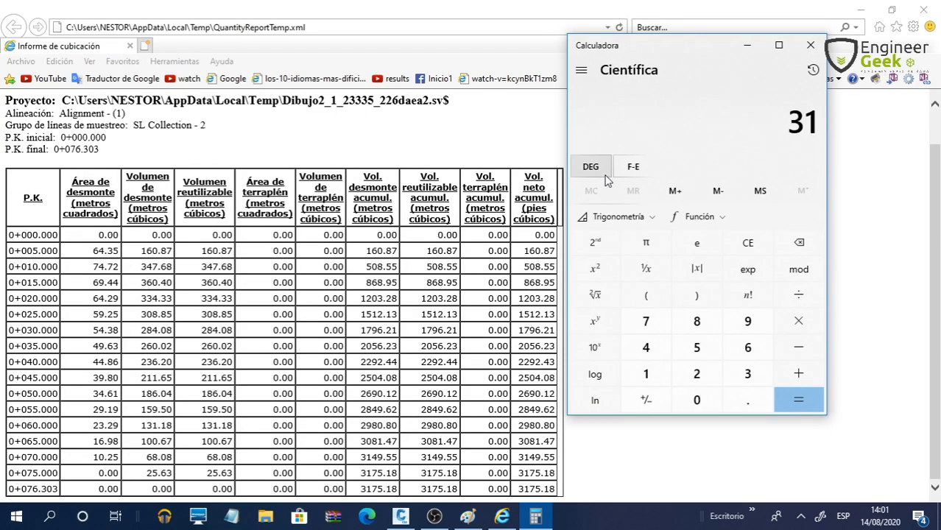
text(75.18)
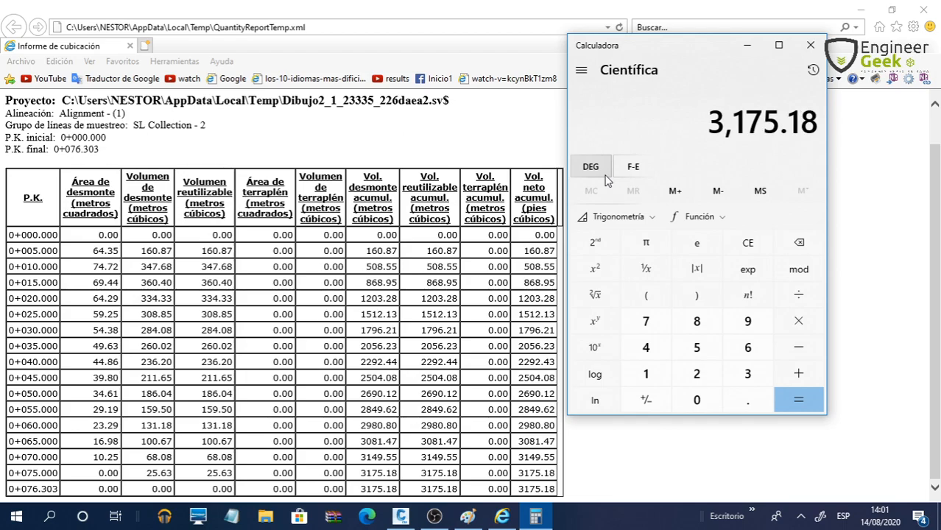
key(minus)
text(3,0)
text(6)
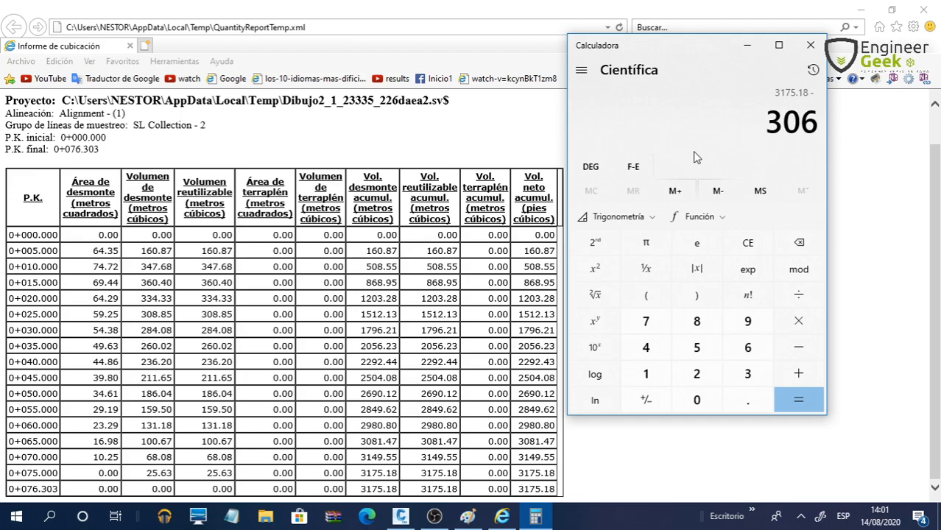
text(3)
key(BackSpace)
key(BackSpace)
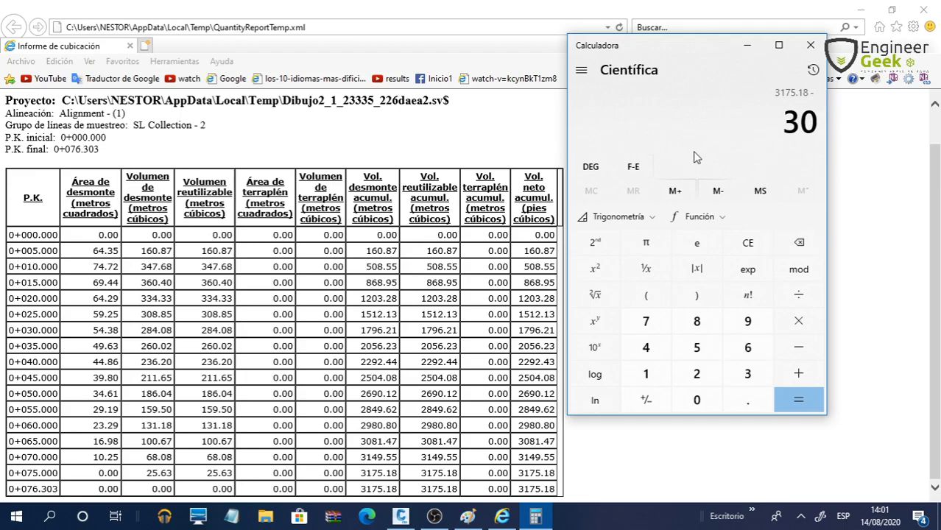
text(63)
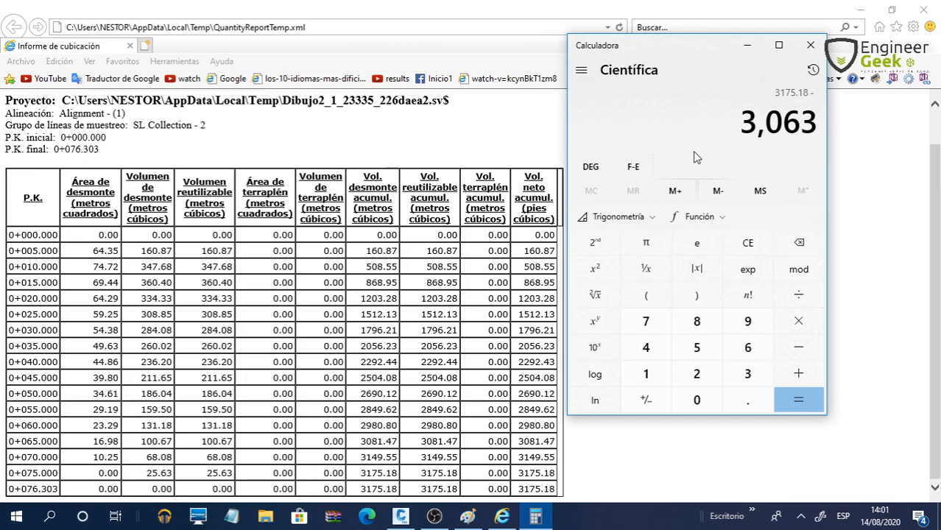
text(.36)
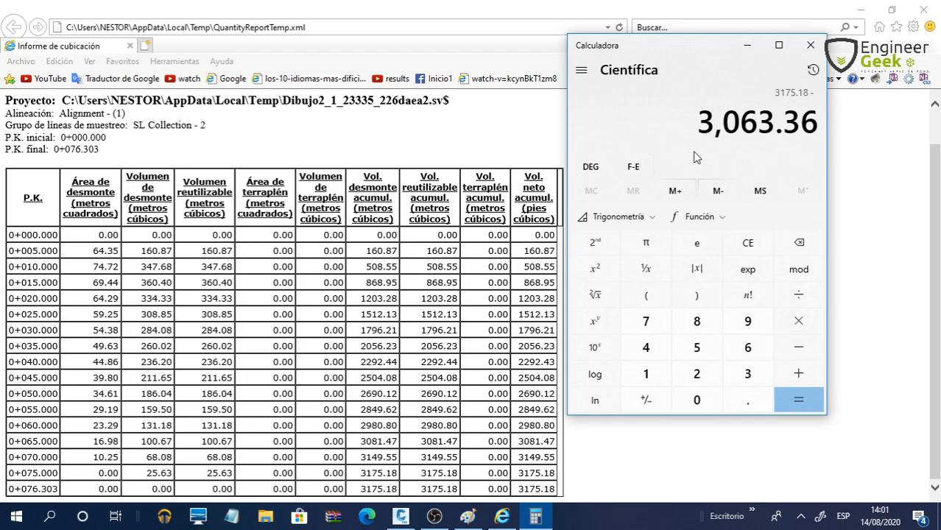
key(Return)
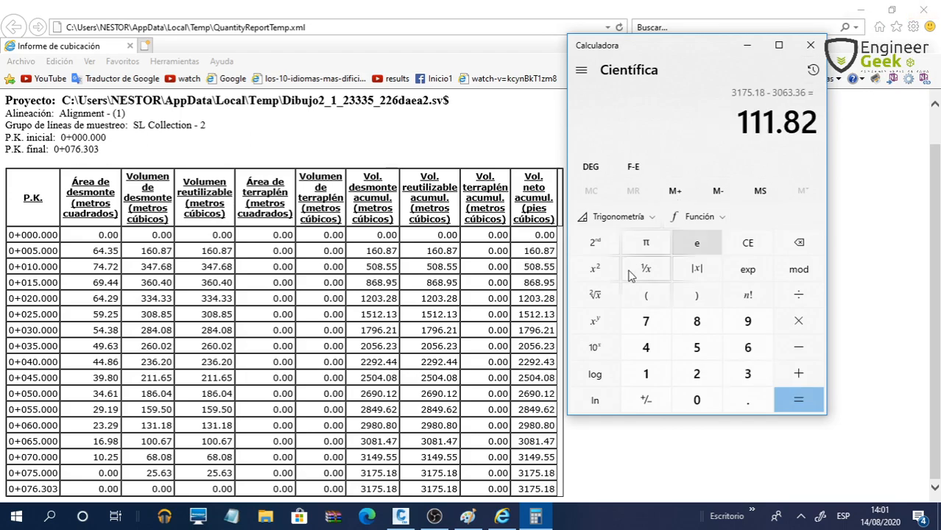
click(810, 46)
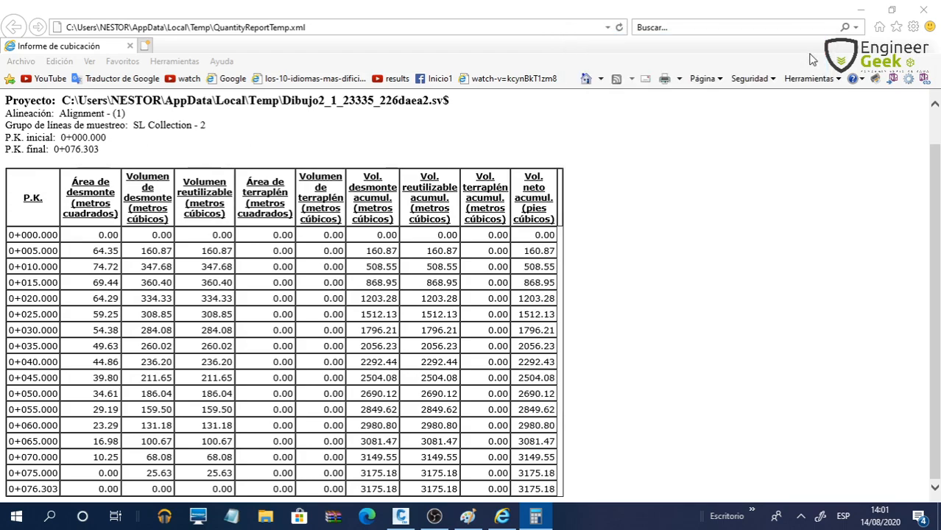
Step: Close the volume report and recheck the surface-based volume in the volumes dashboard
click(915, 16)
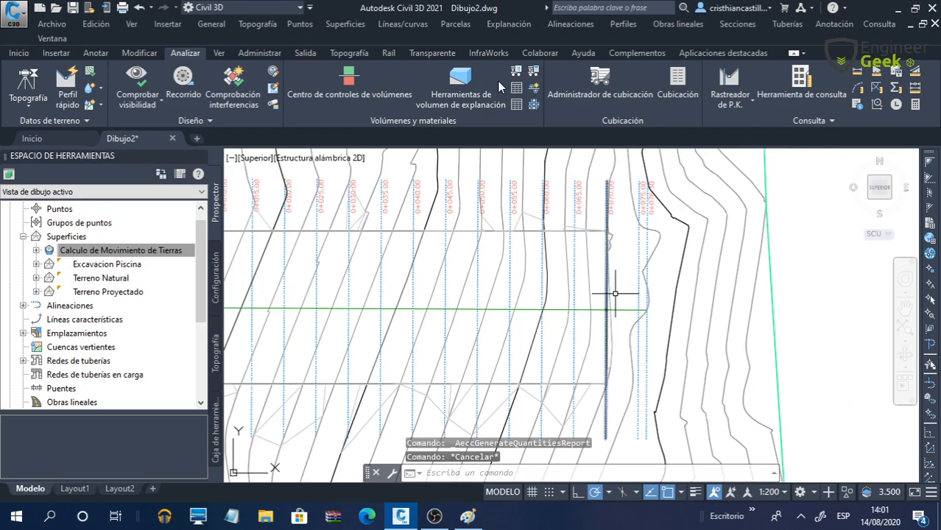
click(383, 92)
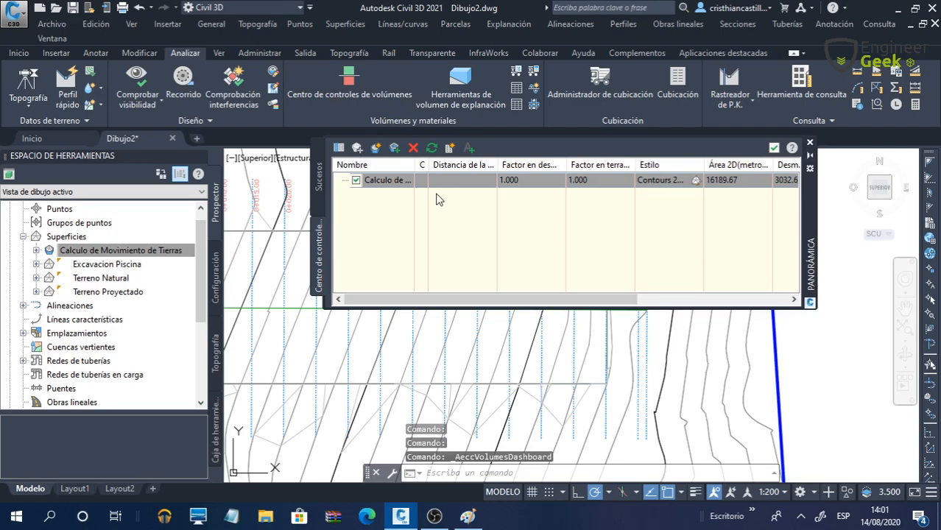
click(810, 142)
Step: Create a profile view of Alignment - (1) with the Profile View style and default settings, placing it beside the terrain surface
scroll(736, 286, down, 2)
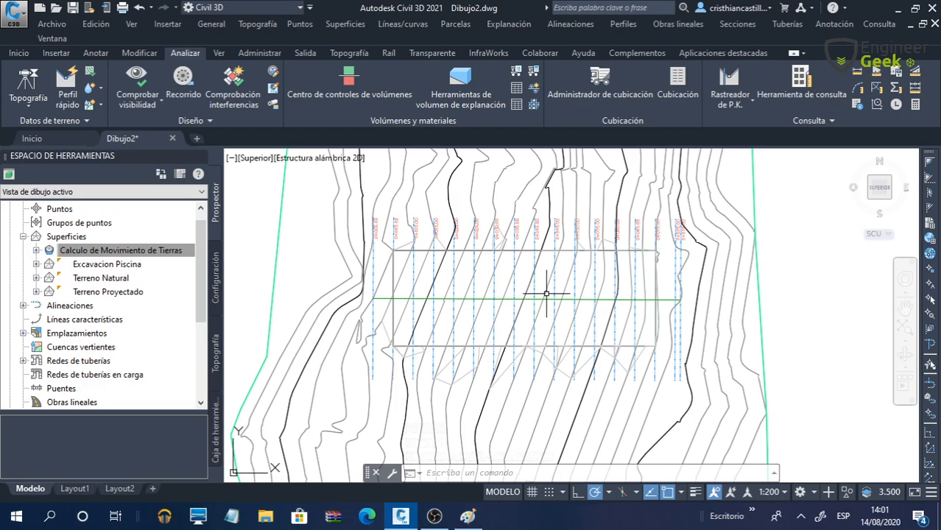
middle_drag(709, 295, 700, 299)
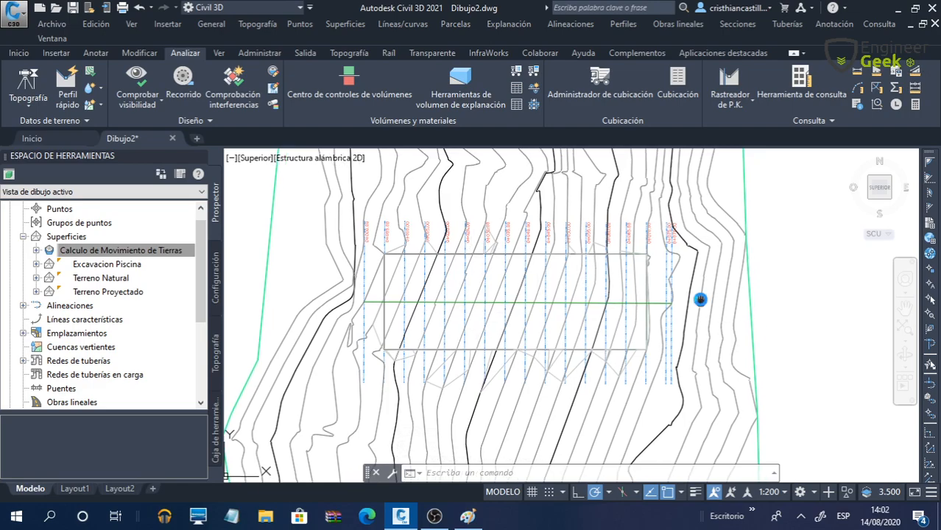
middle_drag(700, 299, 509, 295)
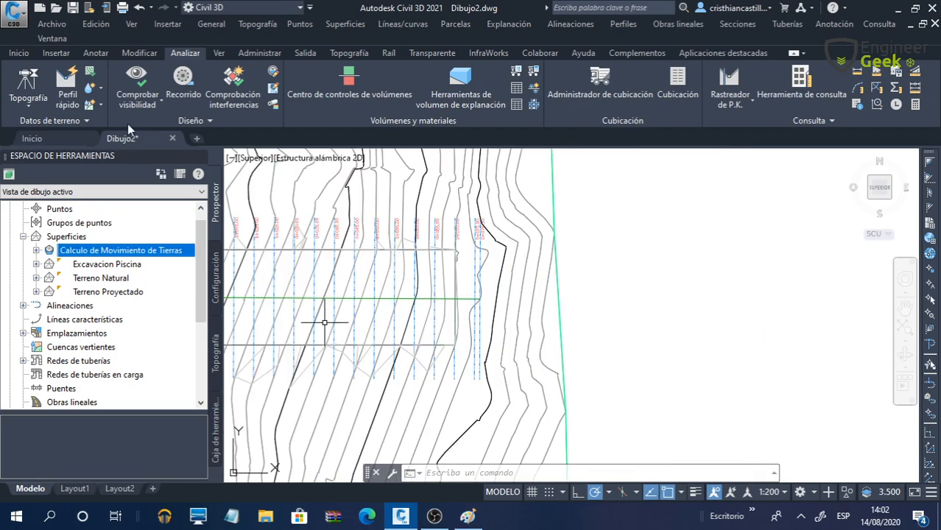
click(19, 53)
click(425, 73)
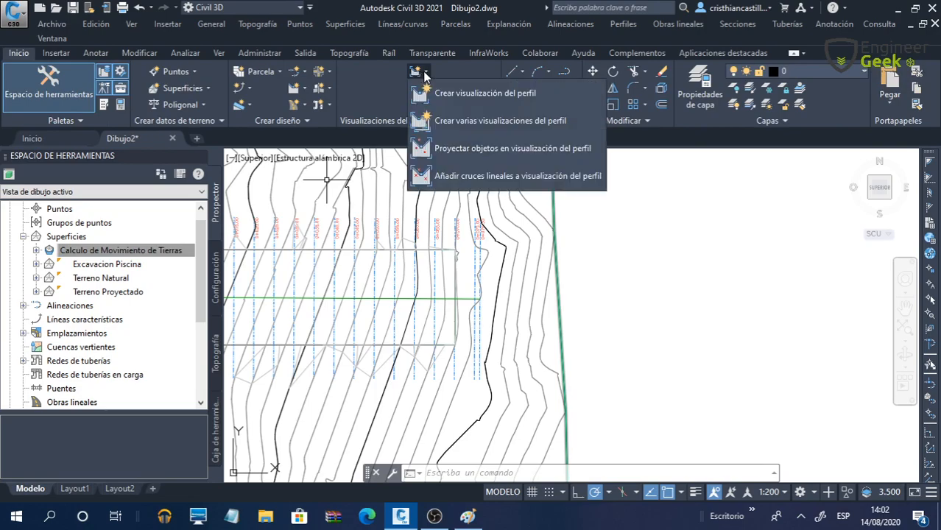
click(471, 93)
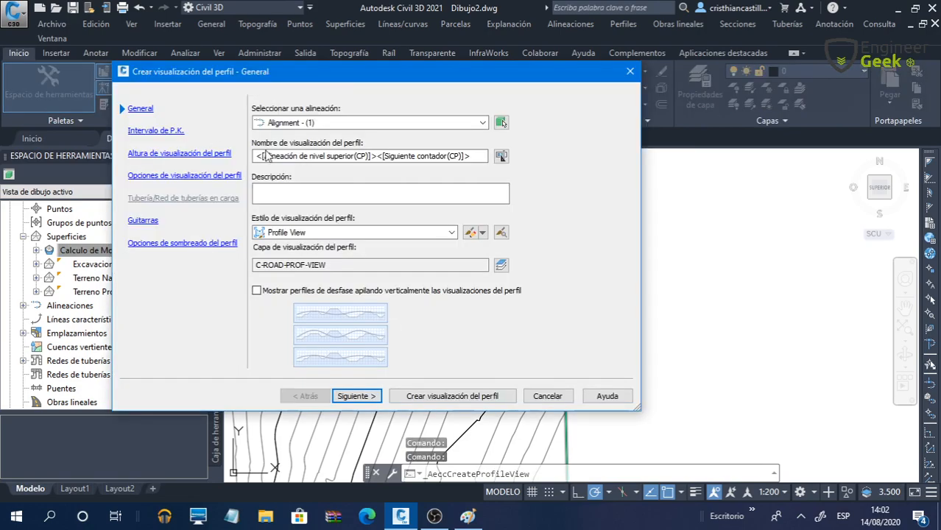
click(361, 397)
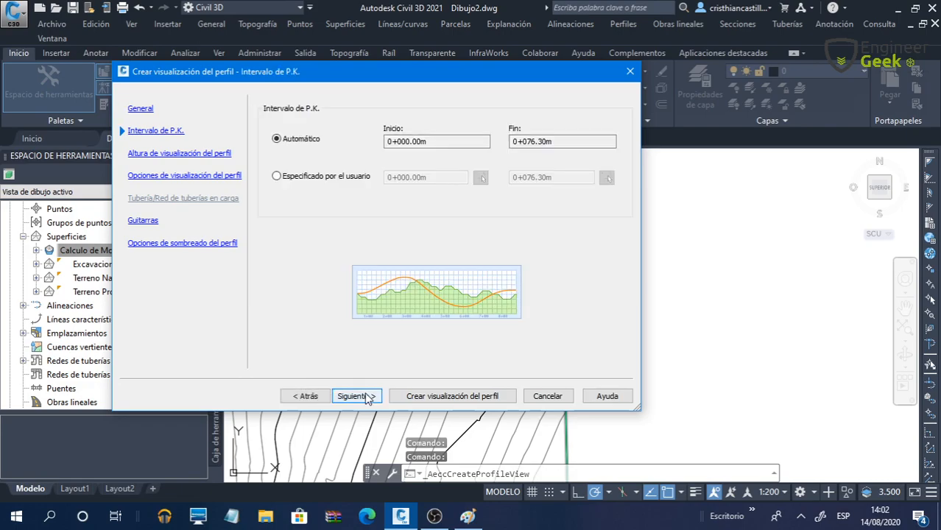
click(367, 397)
click(368, 397)
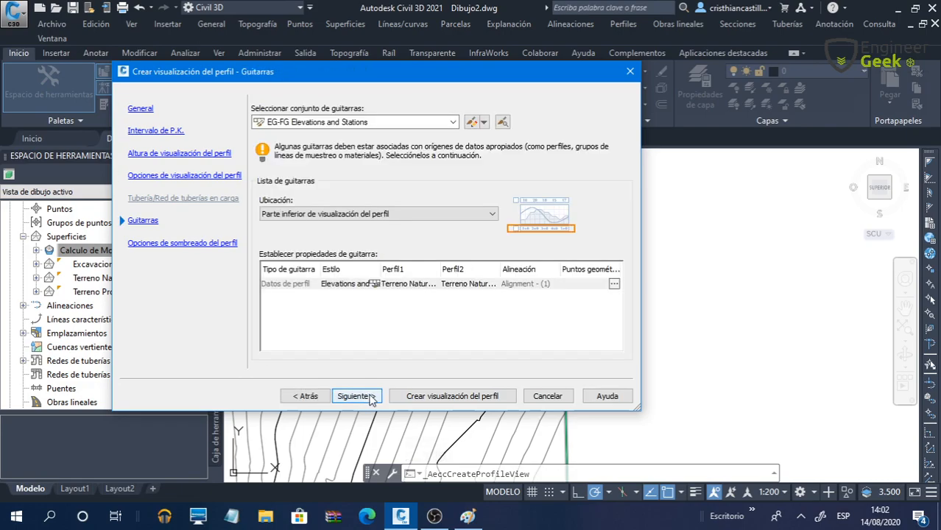
click(368, 397)
click(446, 396)
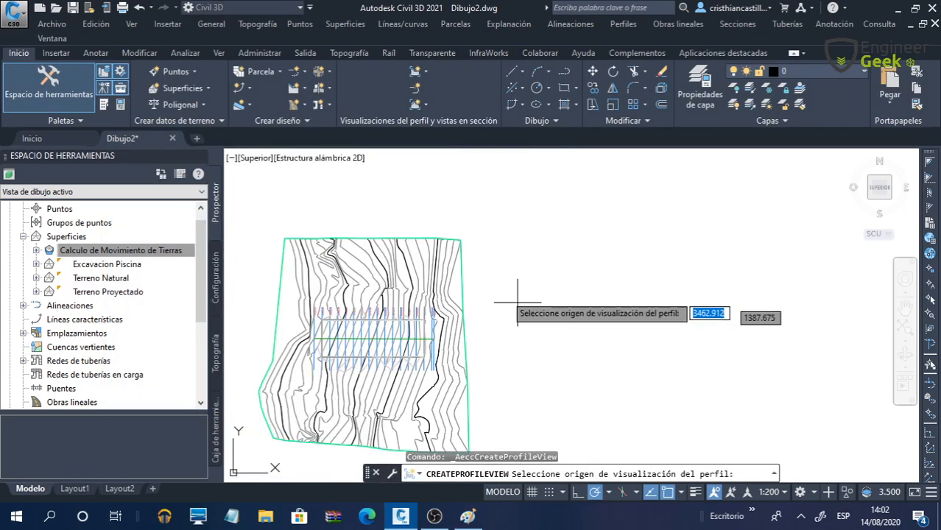
click(498, 281)
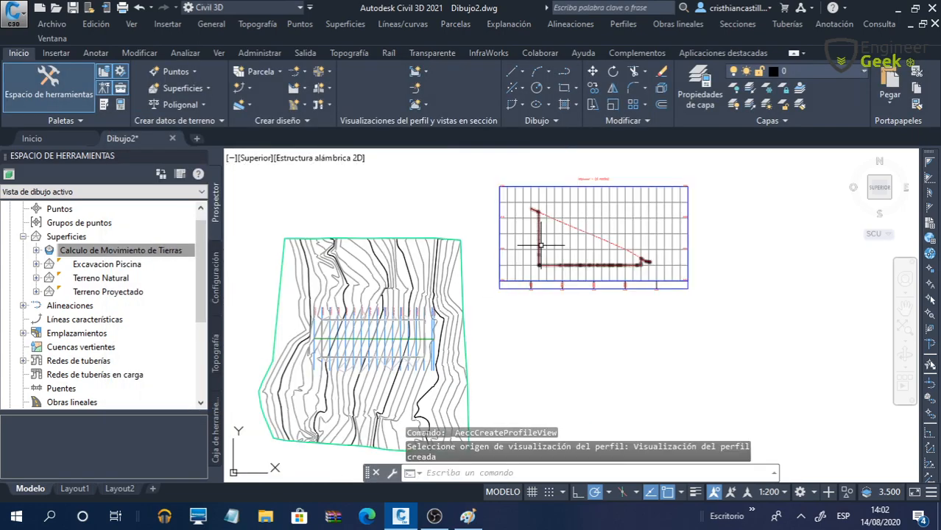
Step: Examine the natural ground and pool excavation profile lines in the new profile view, highlighting each one and clearing the selection
scroll(542, 243, up, 5)
scroll(607, 222, down, 2)
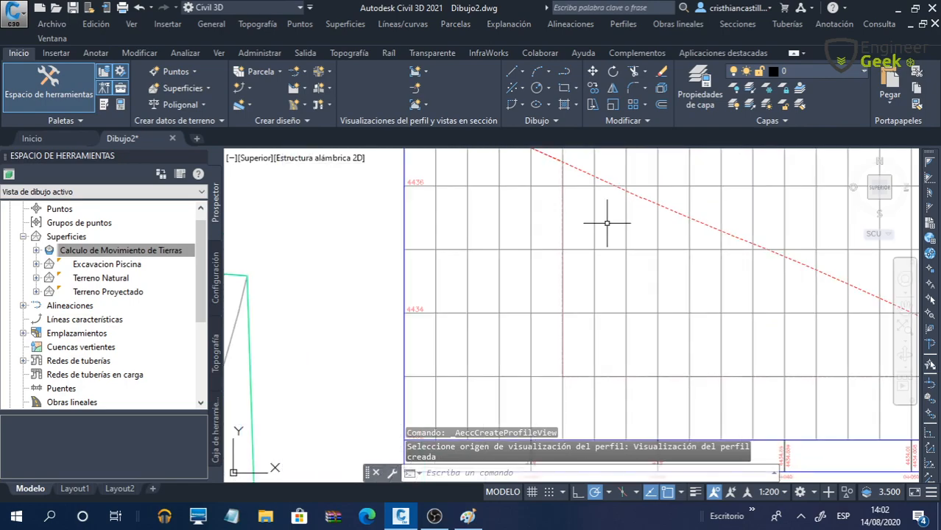
scroll(581, 202, down, 2)
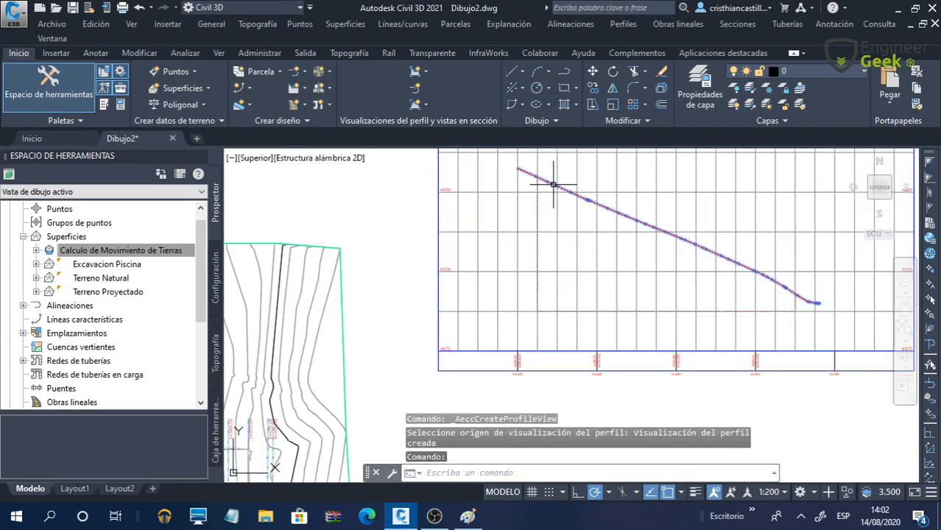
click(554, 184)
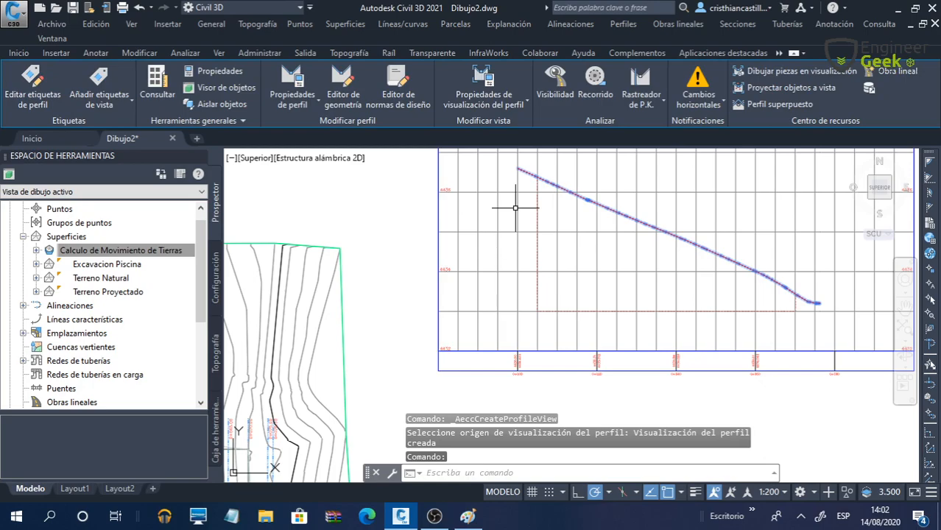
key(Escape)
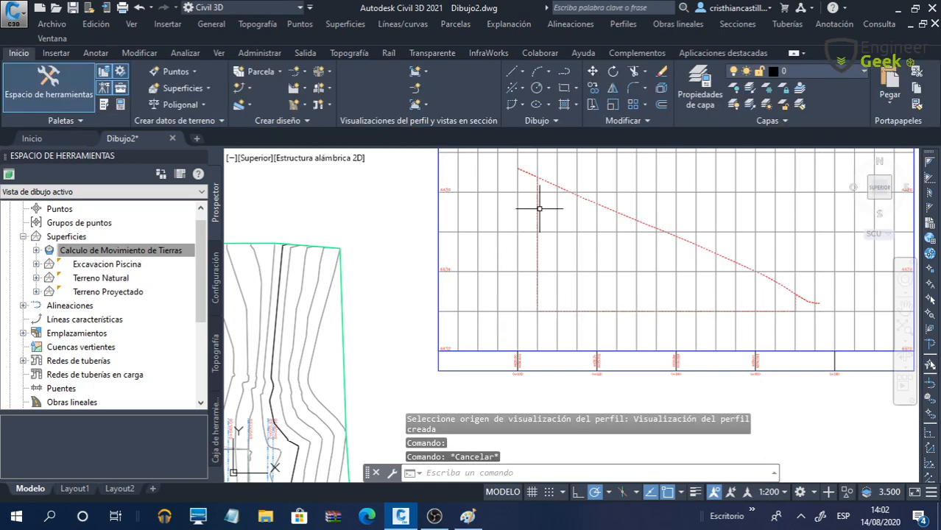
click(538, 209)
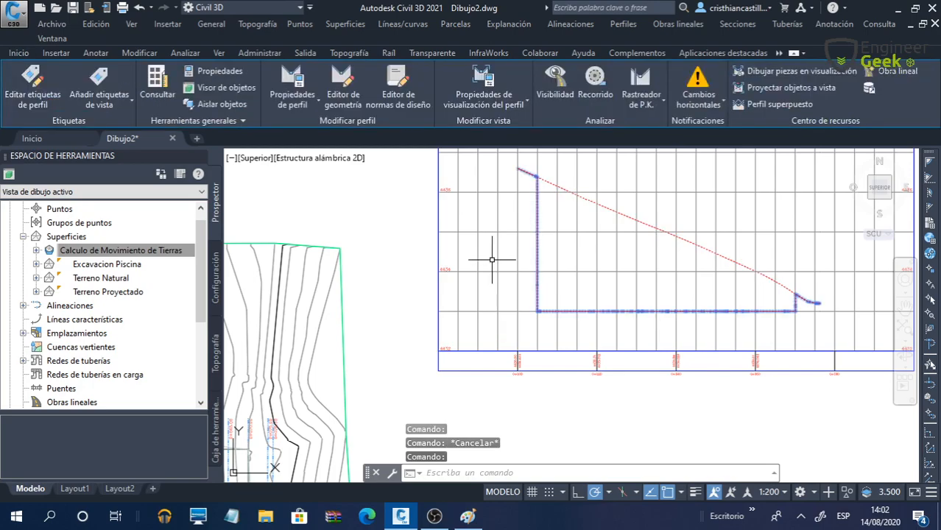
key(Escape)
scroll(492, 259, down, 3)
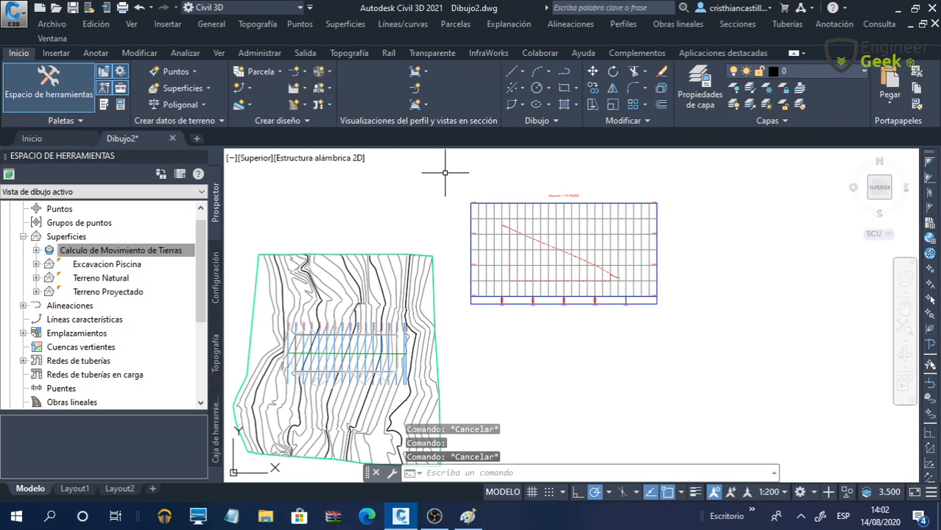
Step: Create multiple section views for SL Collection - 2 on Alignment - (1) with the Road Section style, placing them beside the profile view
click(425, 107)
click(451, 127)
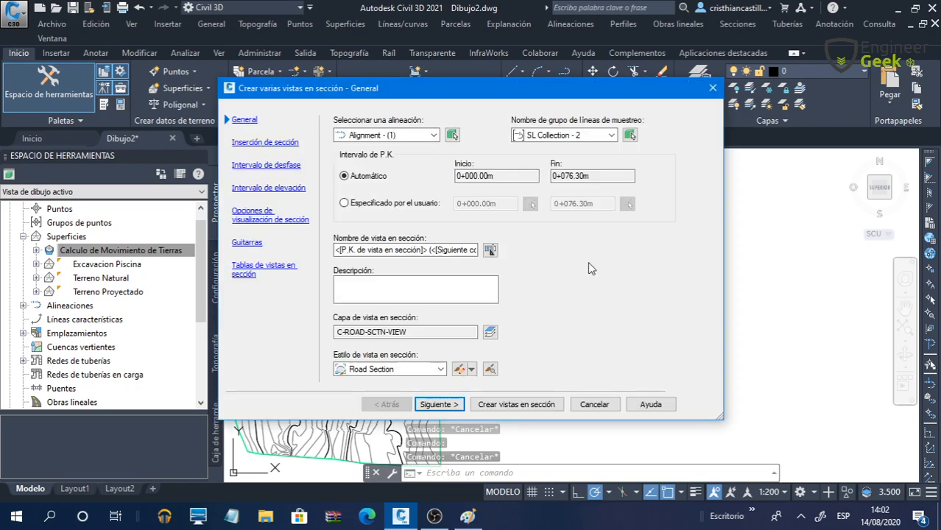
click(518, 404)
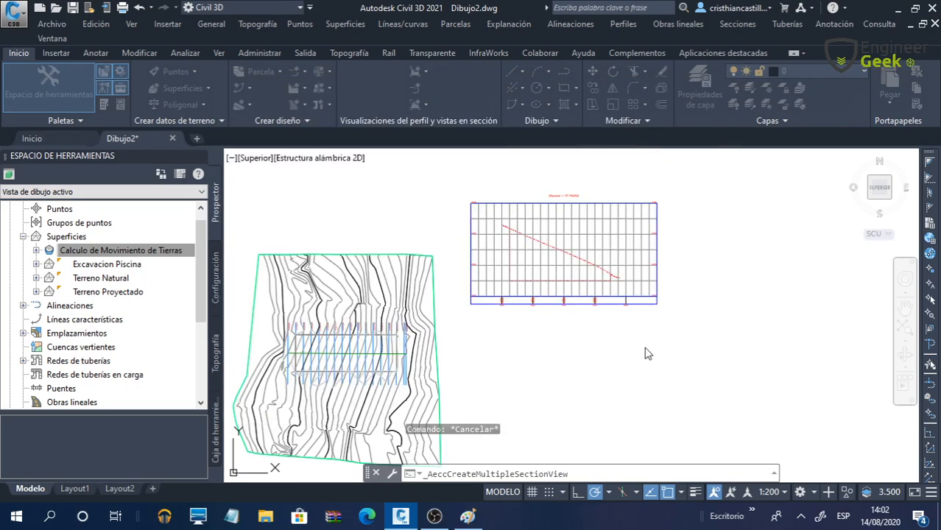
middle_drag(645, 333, 569, 330)
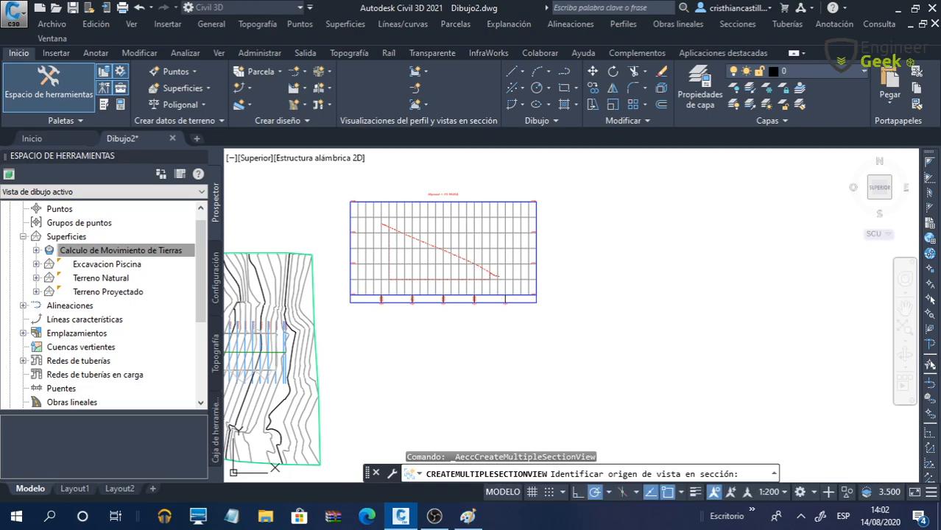
click(583, 306)
scroll(537, 323, down, 2)
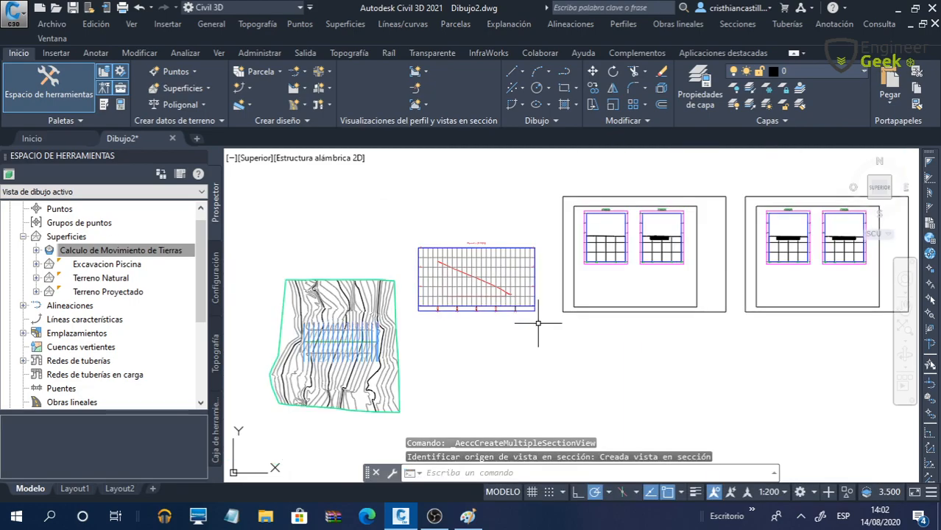
Step: Compare the sample lines in plan with the generated section views, including the sections at 0+070.00 and 0+075.00
middle_drag(707, 274, 621, 289)
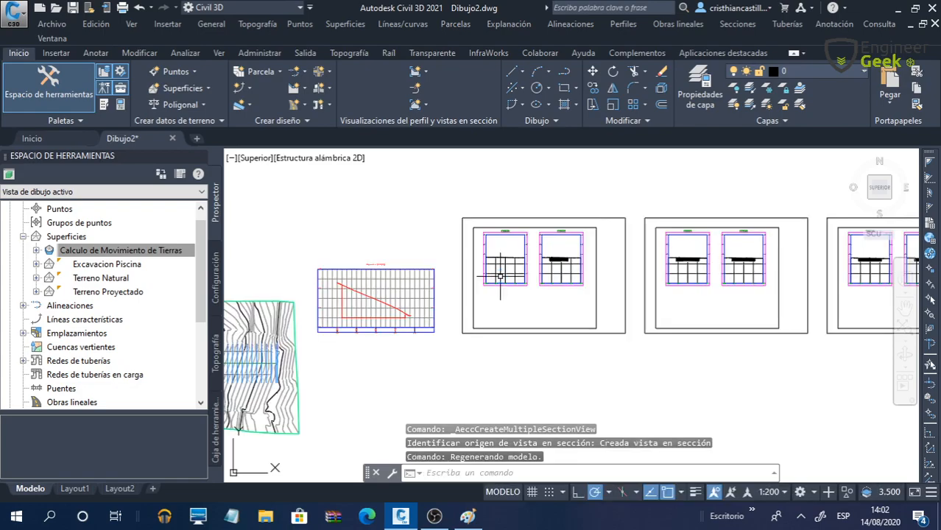
scroll(505, 250, up, 2)
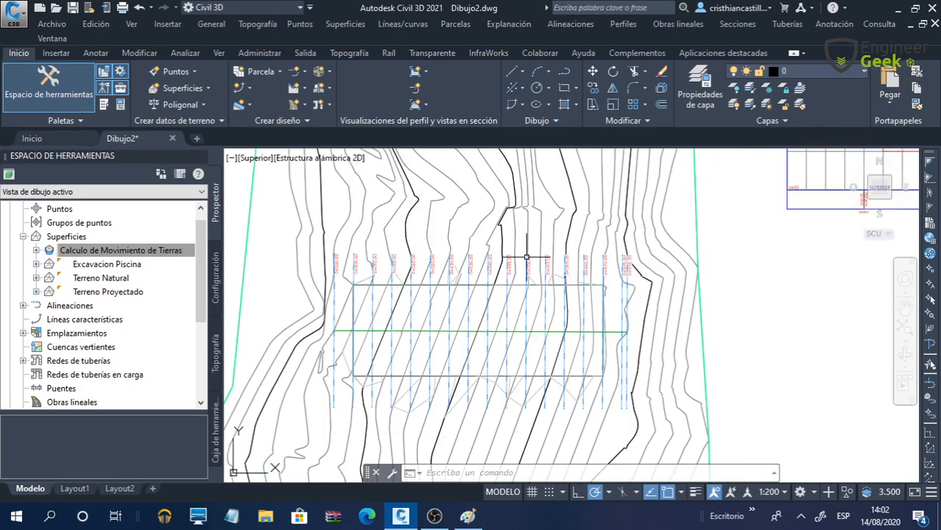
scroll(602, 251, up, 4)
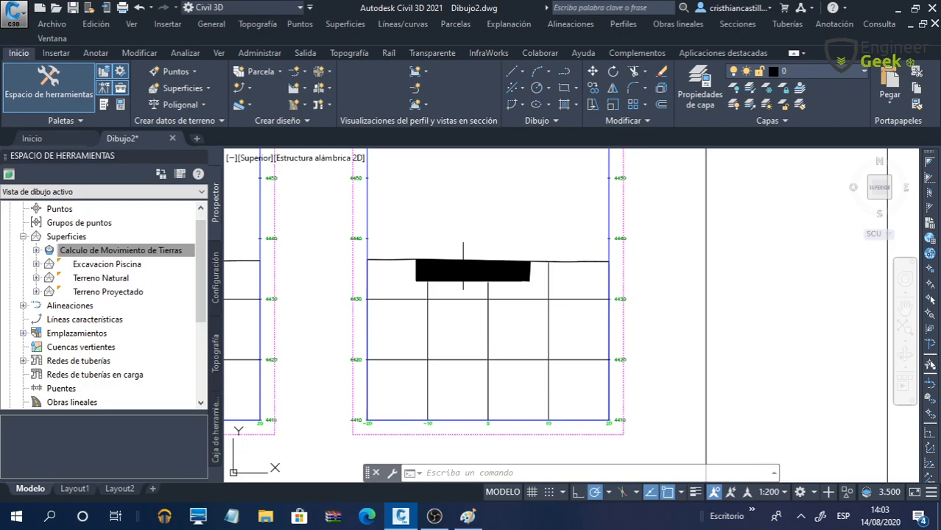
scroll(278, 250, down, 4)
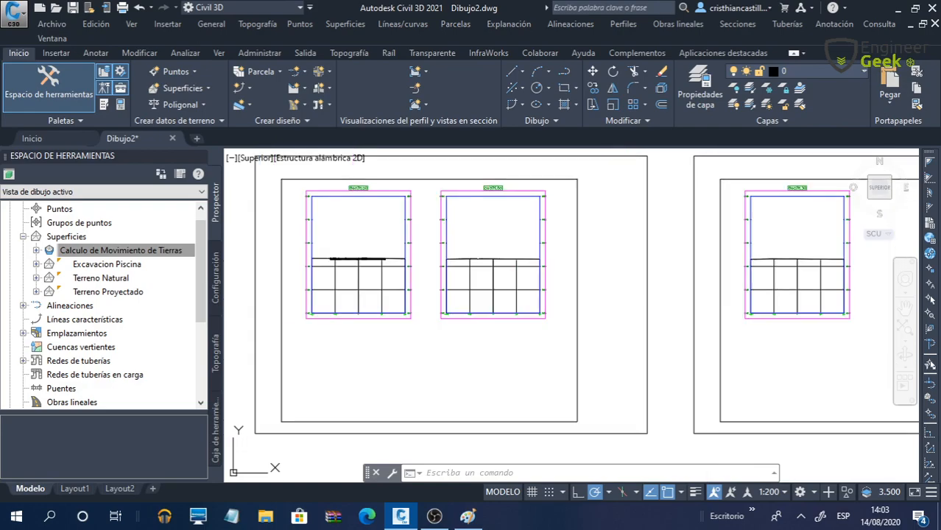
scroll(324, 182, up, 2)
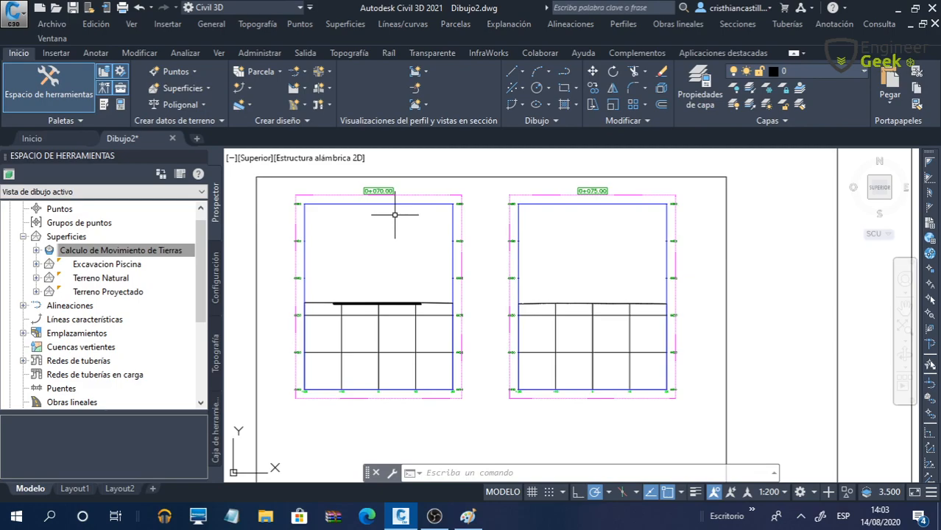
Step: Erase the sheet frames surrounding the section views, keeping the section views themselves
scroll(395, 215, down, 5)
click(782, 256)
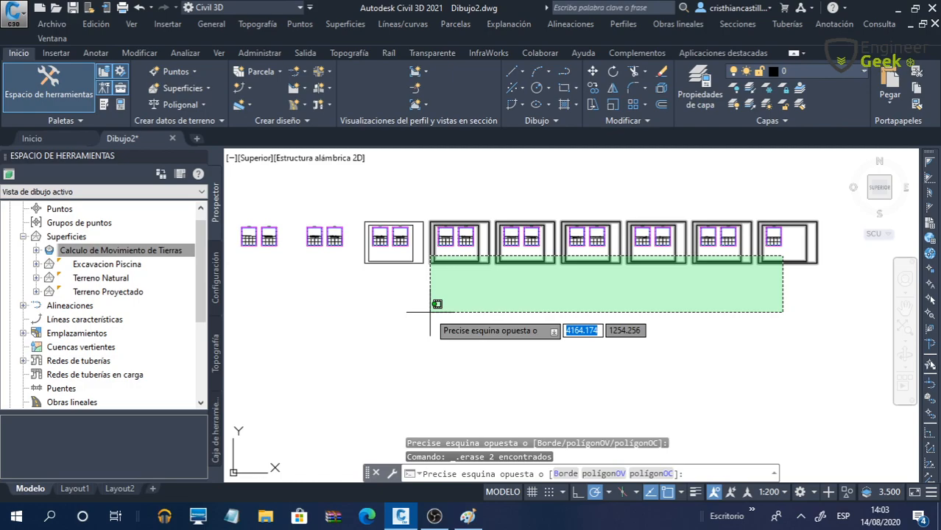
click(430, 312)
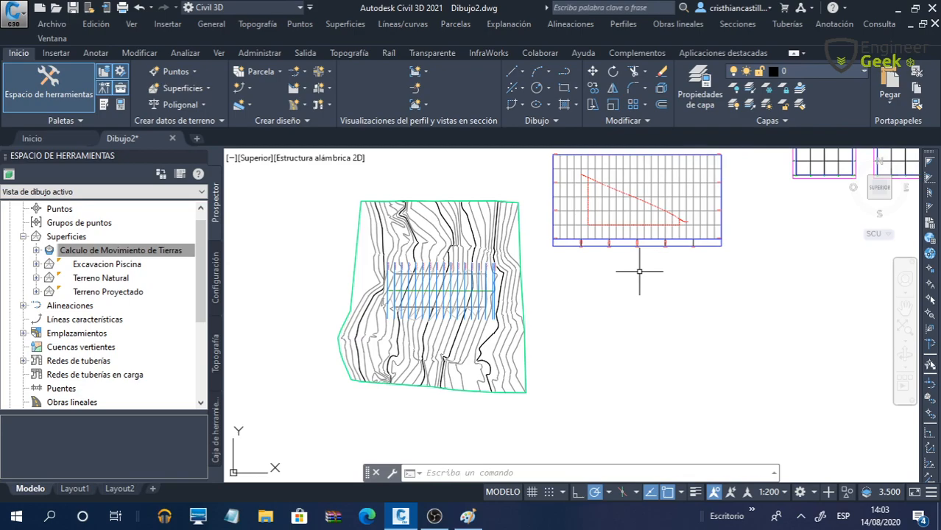